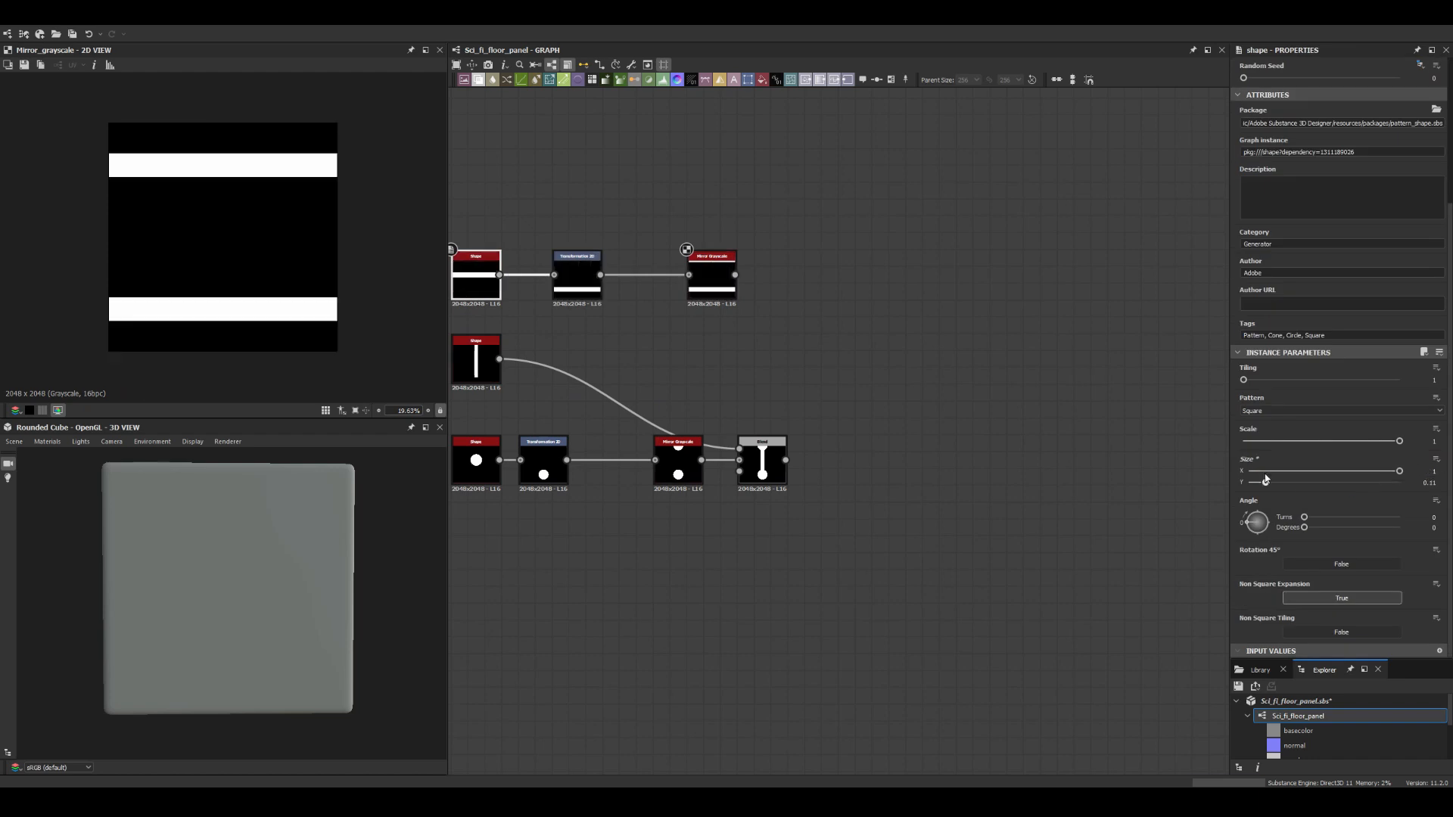
Step: Blend the mirrored horizontal bars into the dumbbell mask, and rotate the square into a diamond that chamfers the small rectangle
{"action": "left_click_drag", "start_coordinate": [735, 275], "coordinate": [838, 449]}
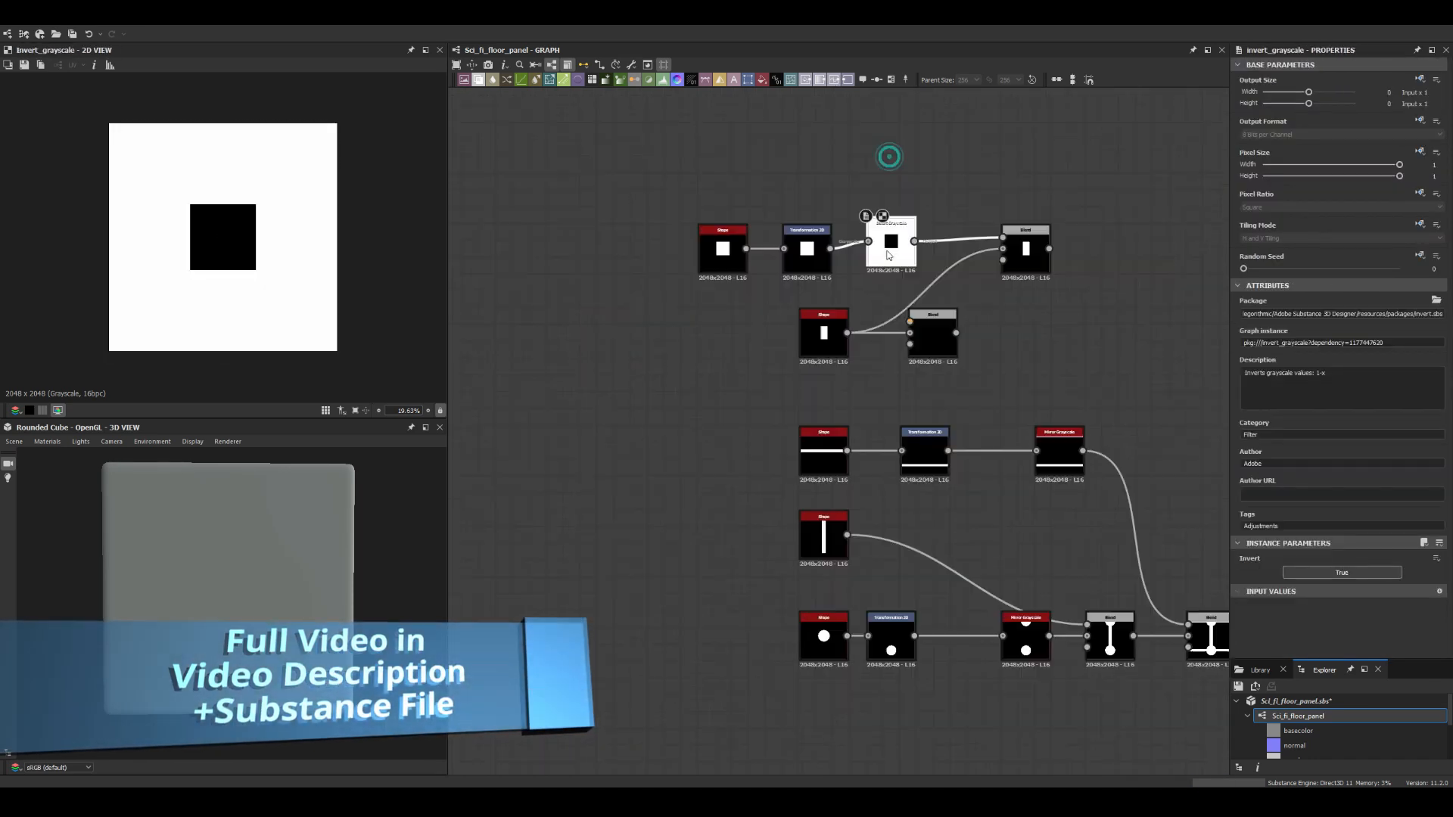
{"action": "left_click", "coordinate": [807, 248]}
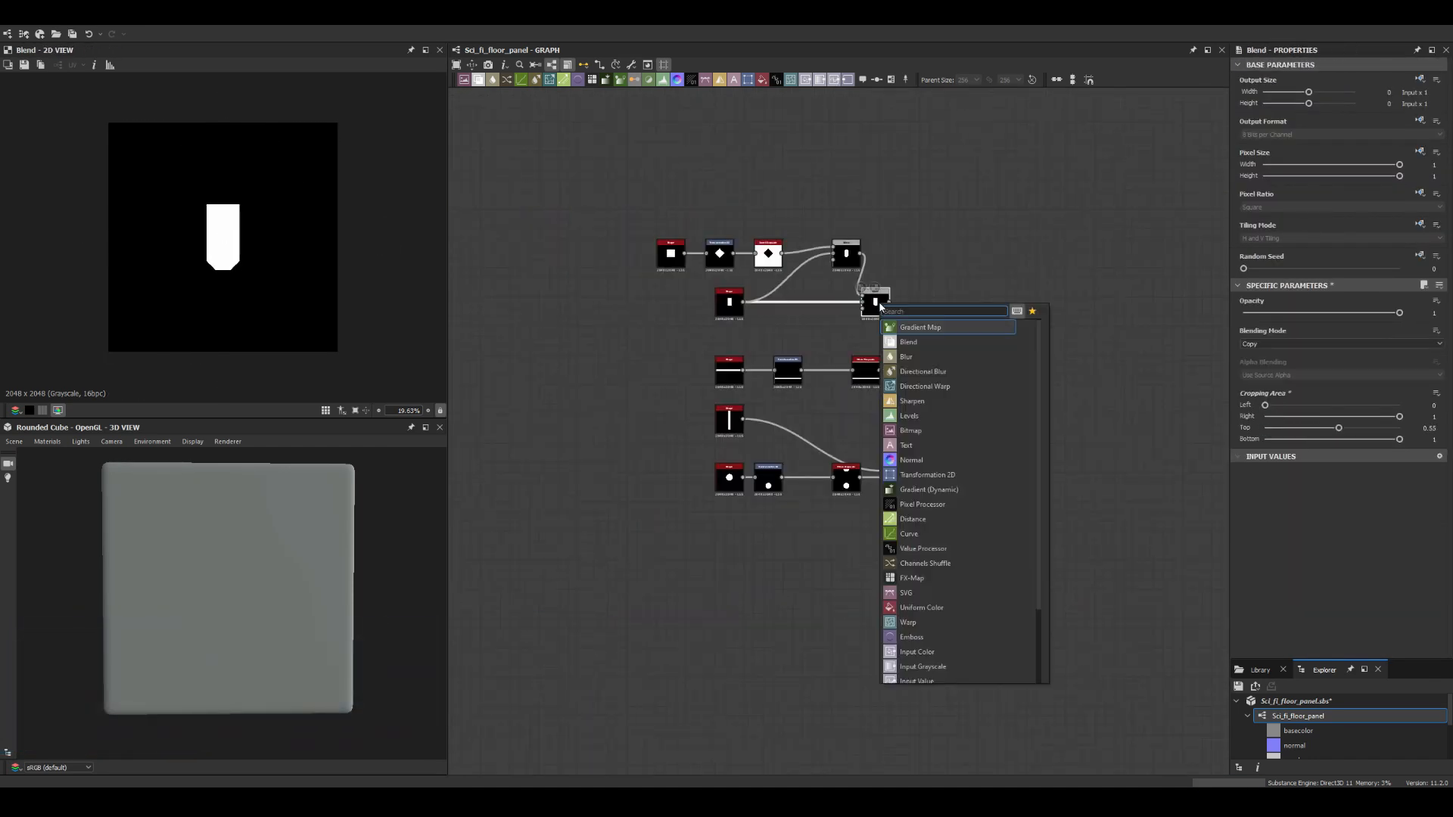
{"action": "left_click", "coordinate": [948, 308]}
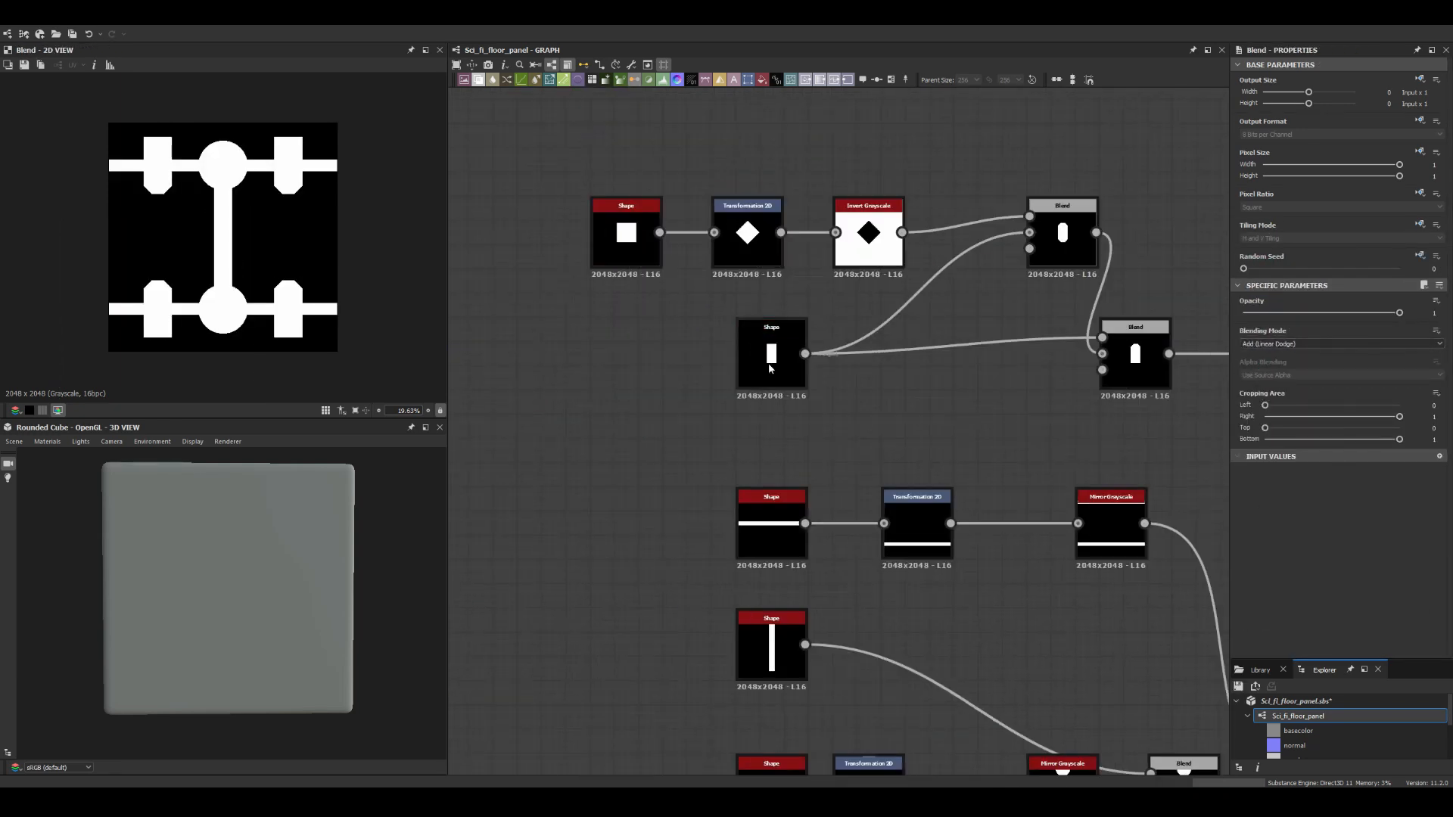
Step: Widen the rectangle shape used for the chamfered corner blocks and rescale the transformed element
{"action": "left_click_drag", "start_coordinate": [1321, 526], "coordinate": [1332, 526]}
{"action": "left_click_drag", "start_coordinate": [1335, 529], "coordinate": [1339, 529]}
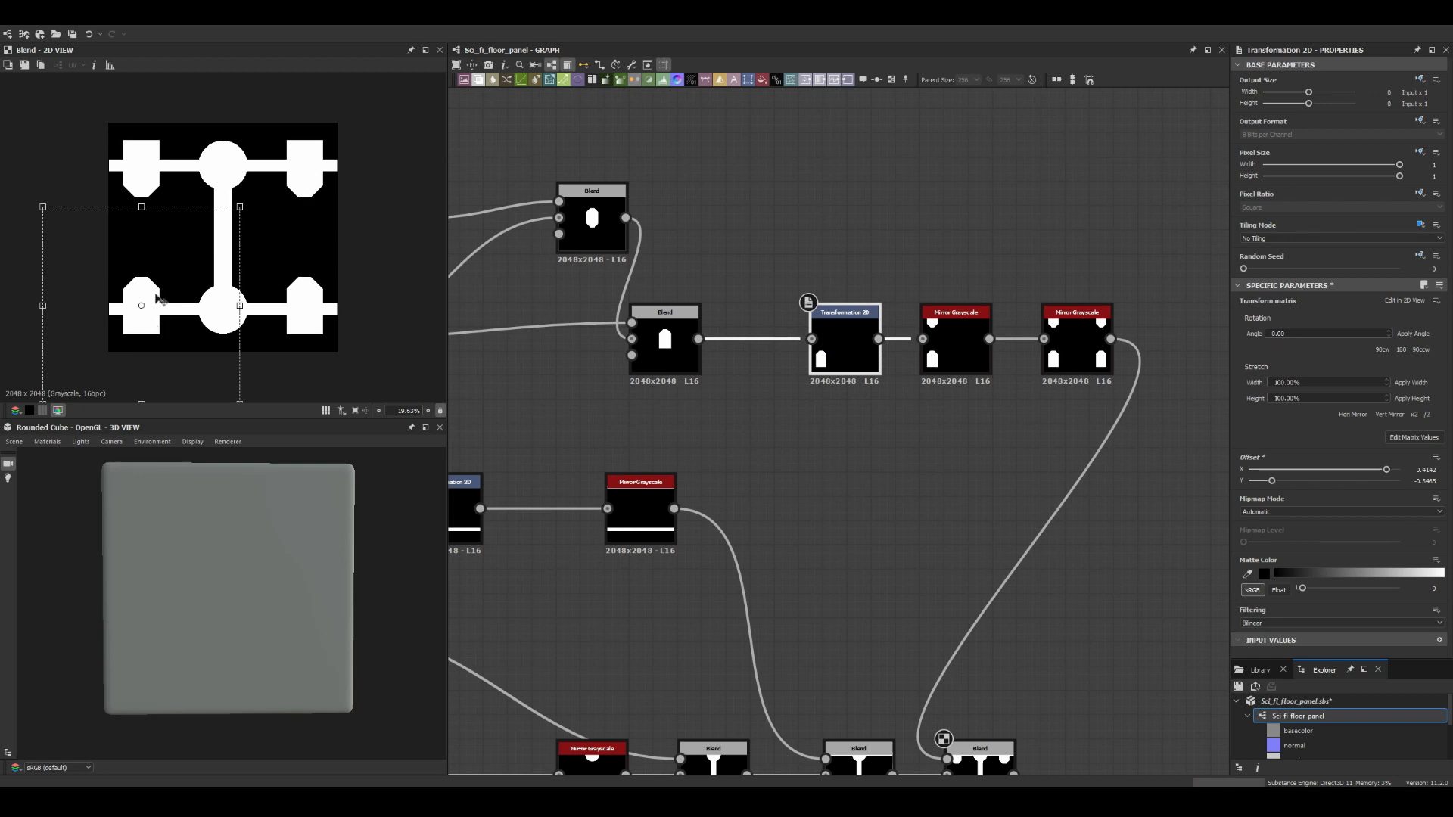
{"action": "scroll", "coordinate": [202, 253], "scroll_direction": "up", "scroll_amount": 3}
{"action": "left_click_drag", "start_coordinate": [267, 173], "coordinate": [225, 178], "text": "ctrl+shift"}
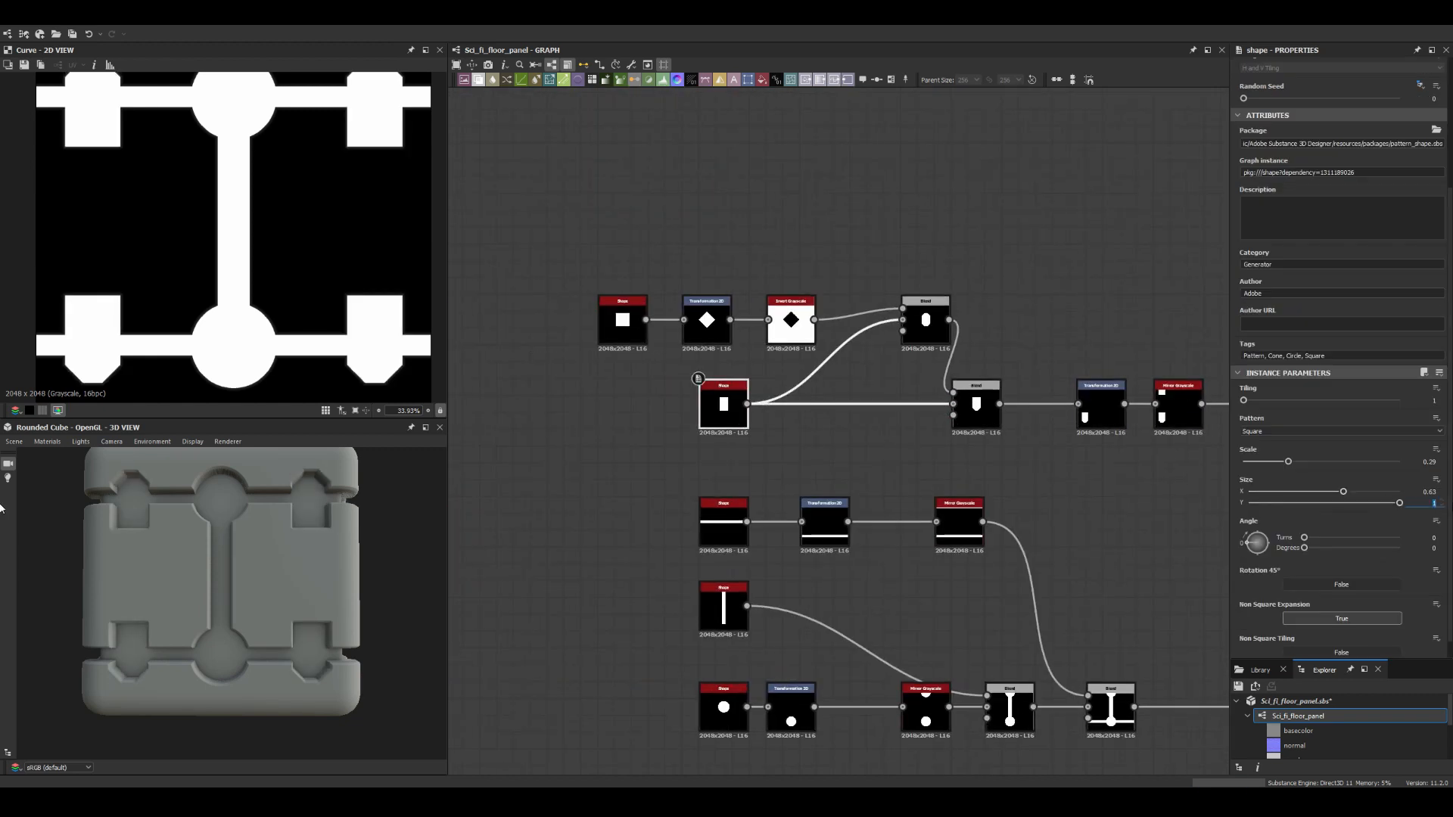
Step: Reshape the corner blocks into taller rectangles with smaller chamfers, and select the transformation in the duplicated circle chain
{"action": "double_click", "coordinate": [707, 319]}
{"action": "scroll", "coordinate": [1377, 633], "scroll_direction": "down", "scroll_amount": 2}
{"action": "left_click_drag", "start_coordinate": [1332, 606], "coordinate": [1311, 606]}
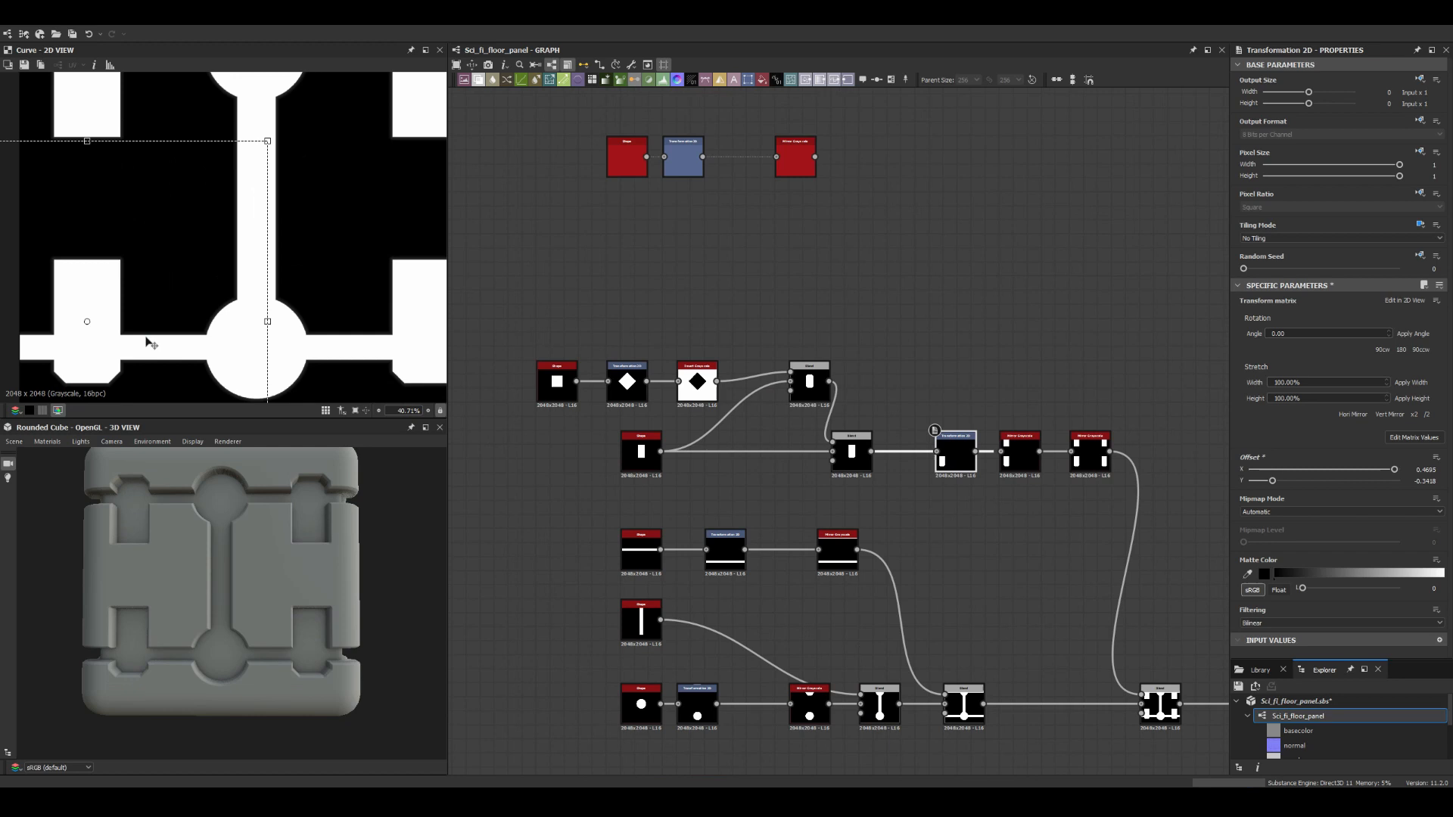
{"action": "scroll", "coordinate": [853, 423], "scroll_direction": "down", "scroll_amount": 5}
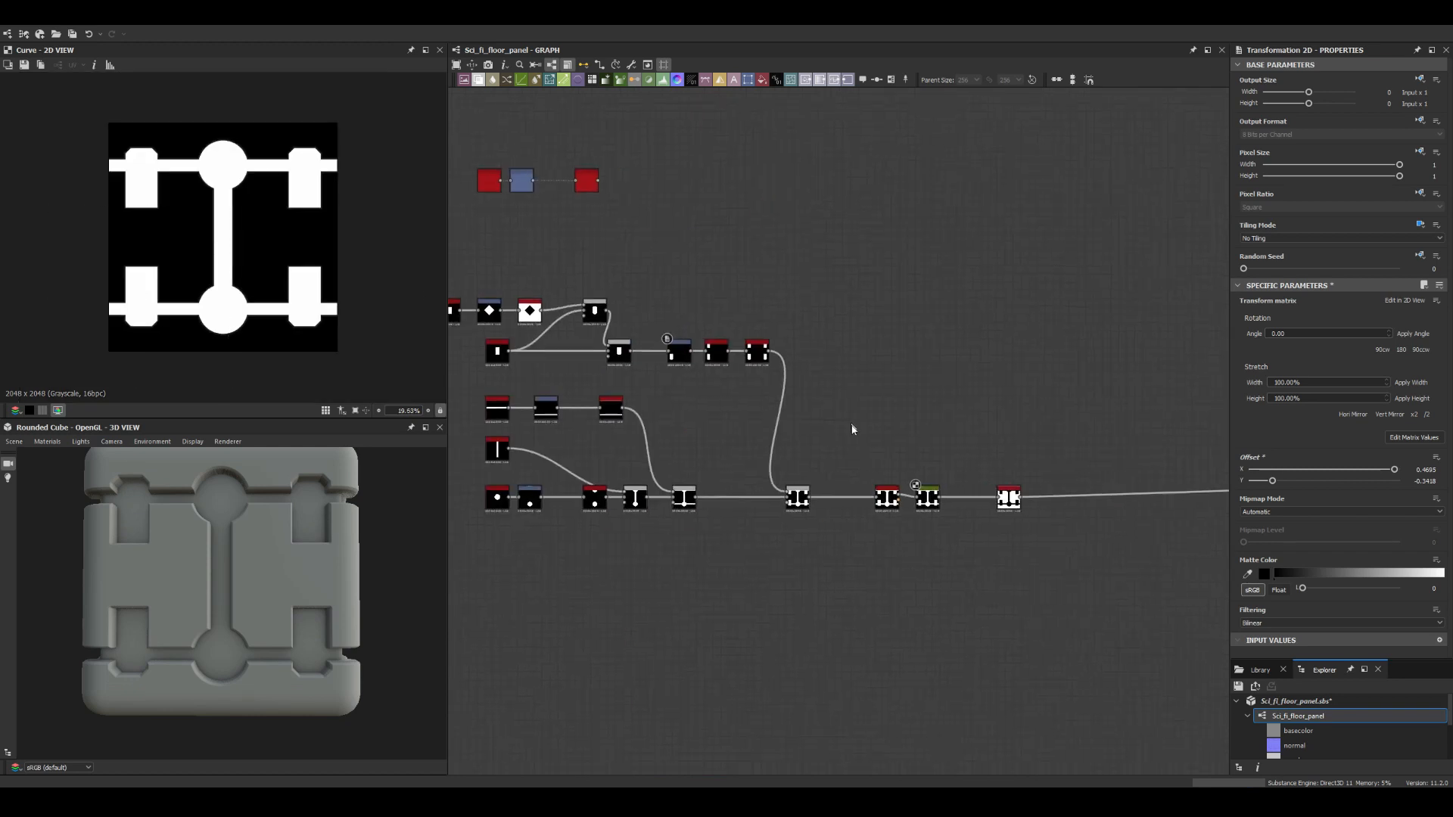
{"action": "left_click", "coordinate": [536, 180]}
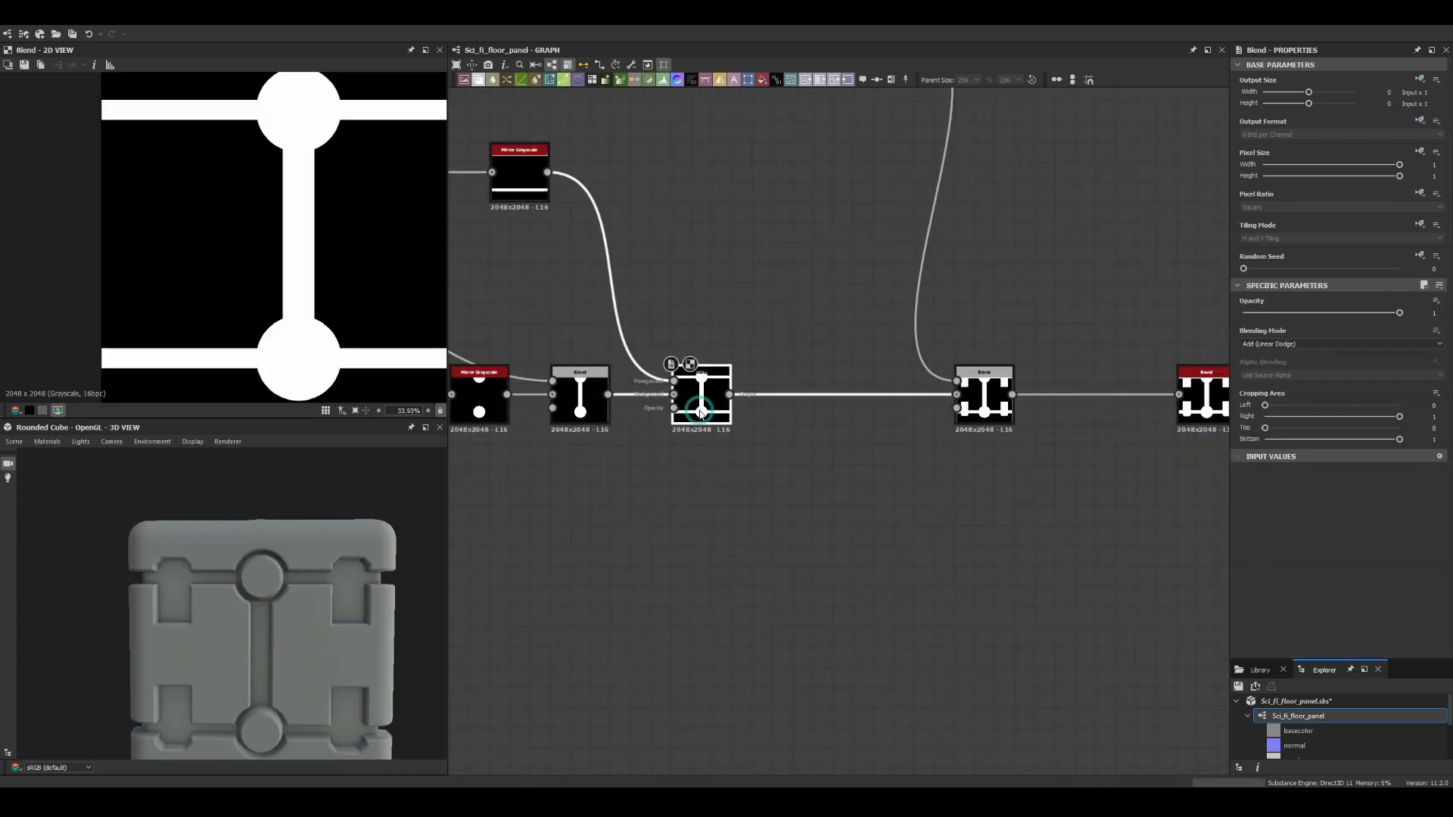
Step: Process the mirrored circles with Bevel, Auto Levels and Quantize Grayscale nodes, with Quantize set to 9
{"action": "key", "text": "space"}
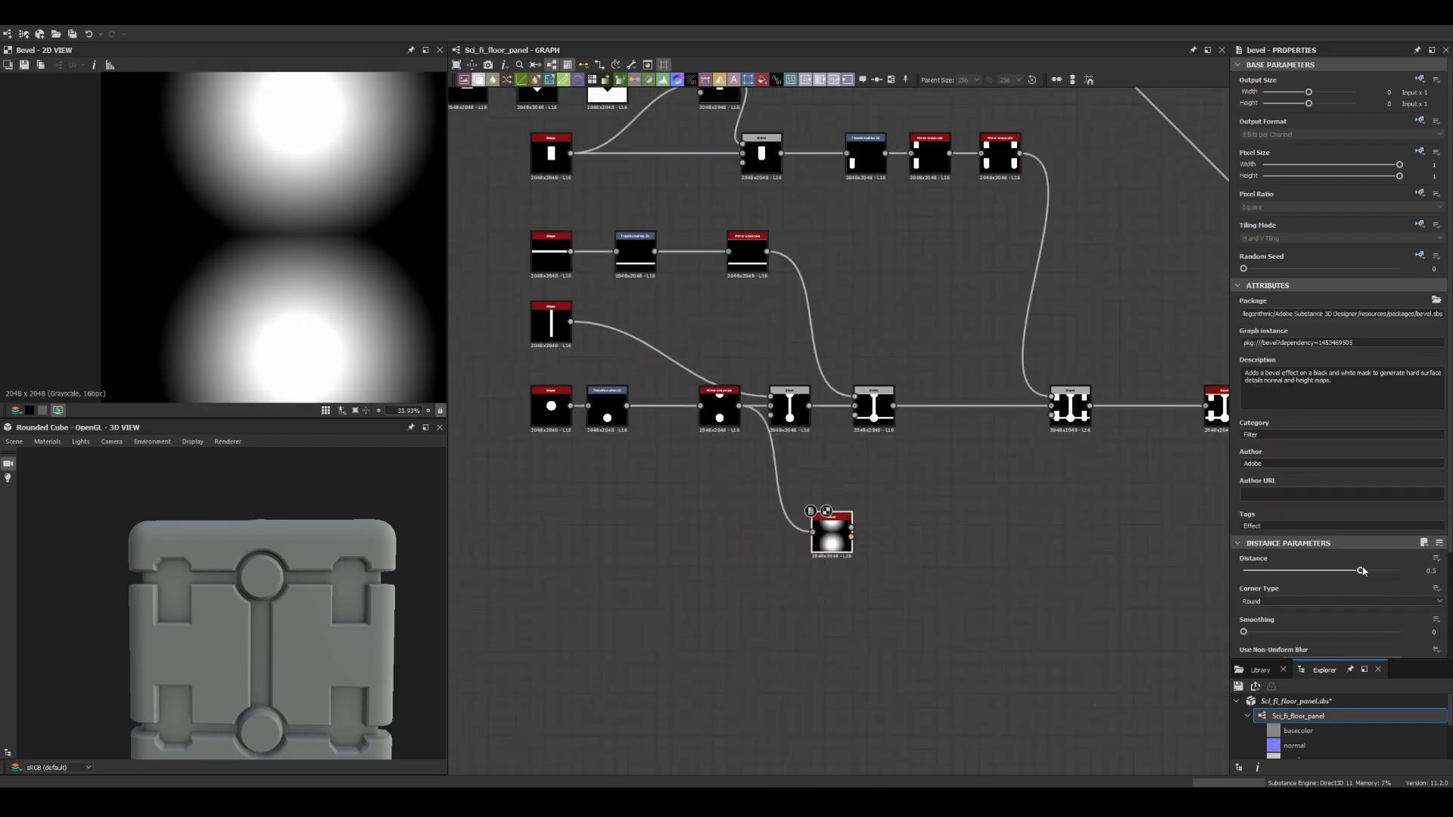
{"action": "key", "text": "space"}
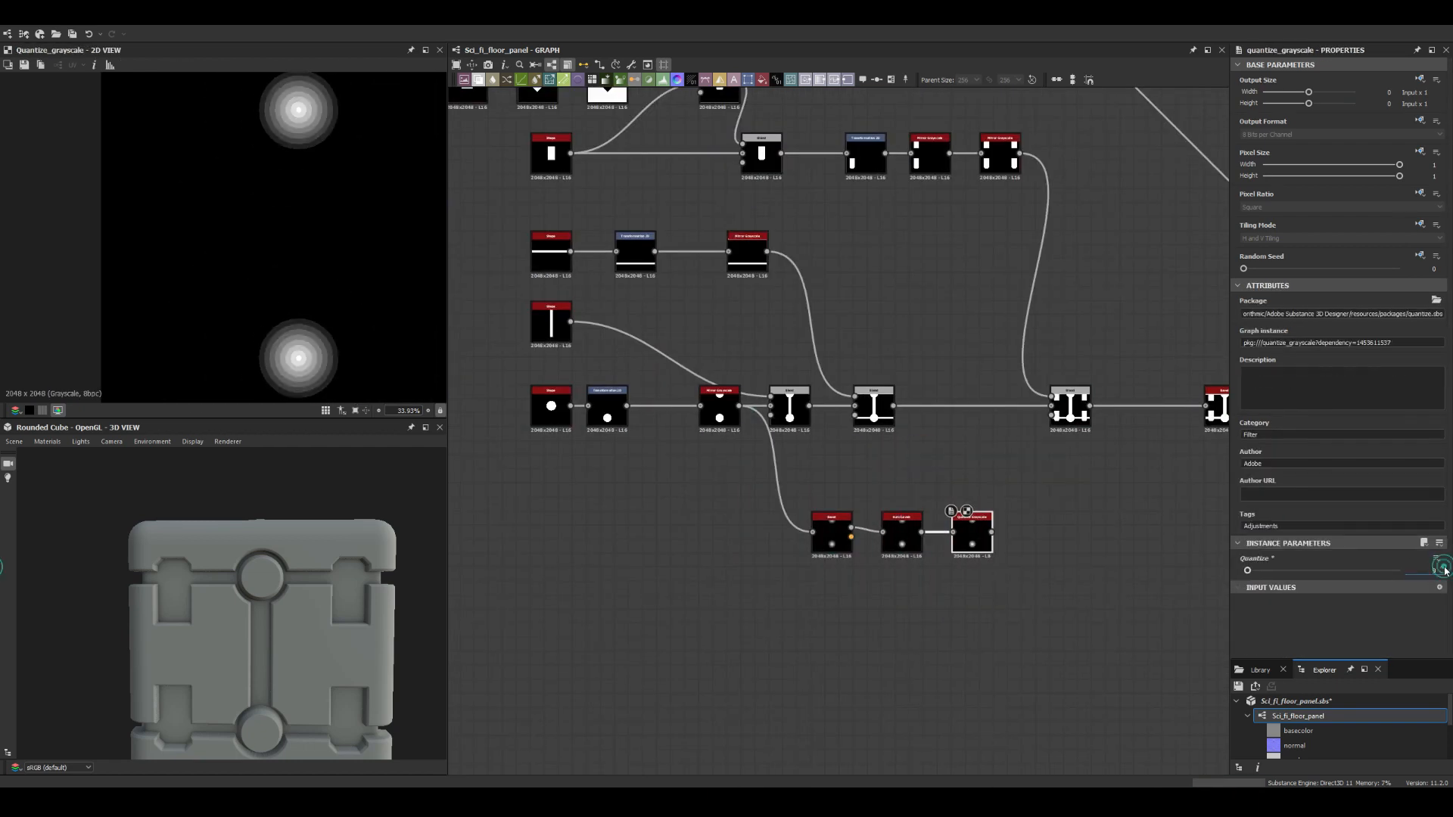
{"action": "scroll", "coordinate": [756, 408], "scroll_direction": "down", "scroll_amount": 1}
Step: Blend the horizontal and vertical bars without the circles, and feed them through duplicated Bevel, Auto Levels and Quantize Grayscale nodes
{"action": "left_click", "coordinate": [724, 393]}
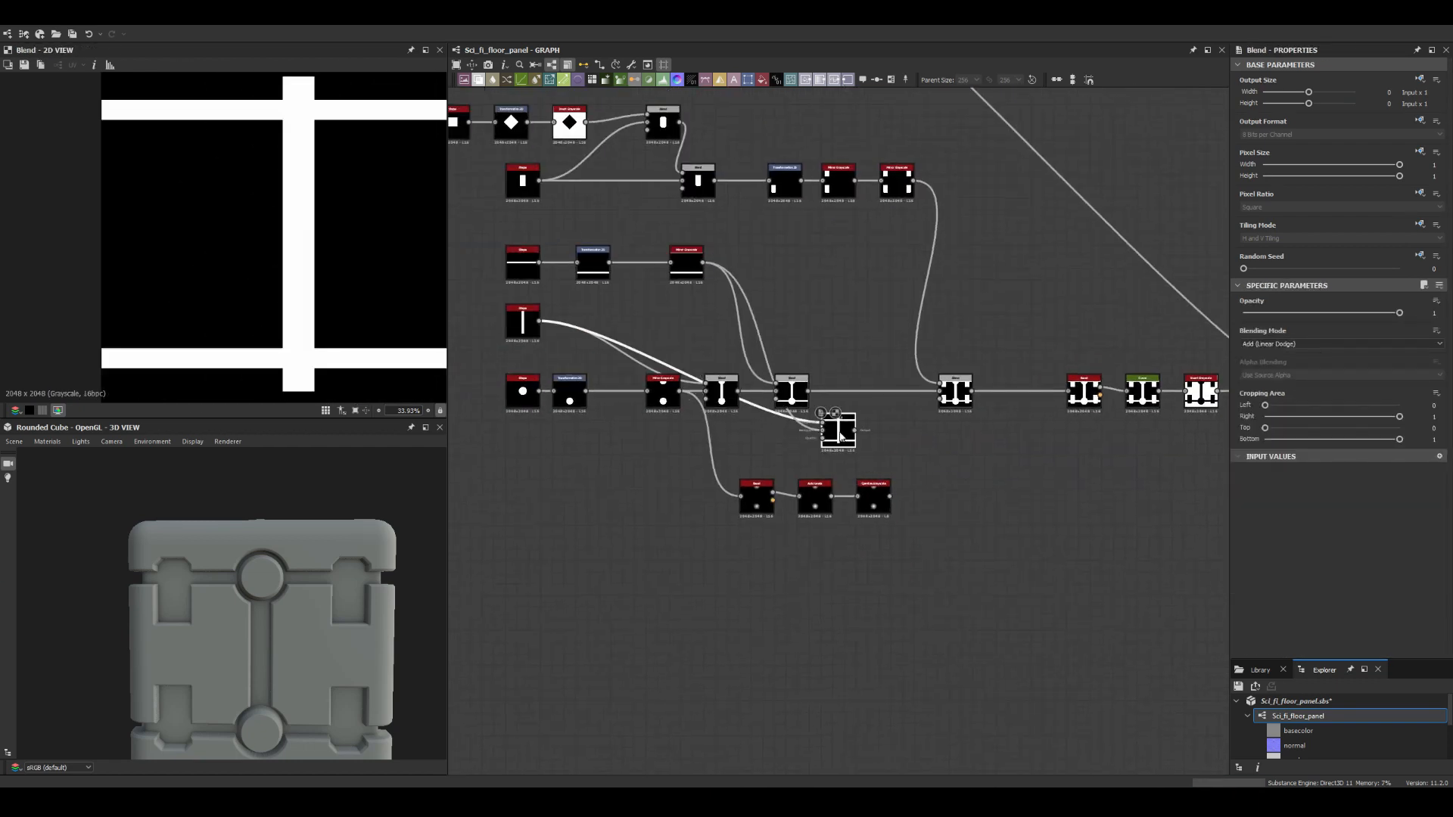
{"action": "left_click", "coordinate": [926, 485]}
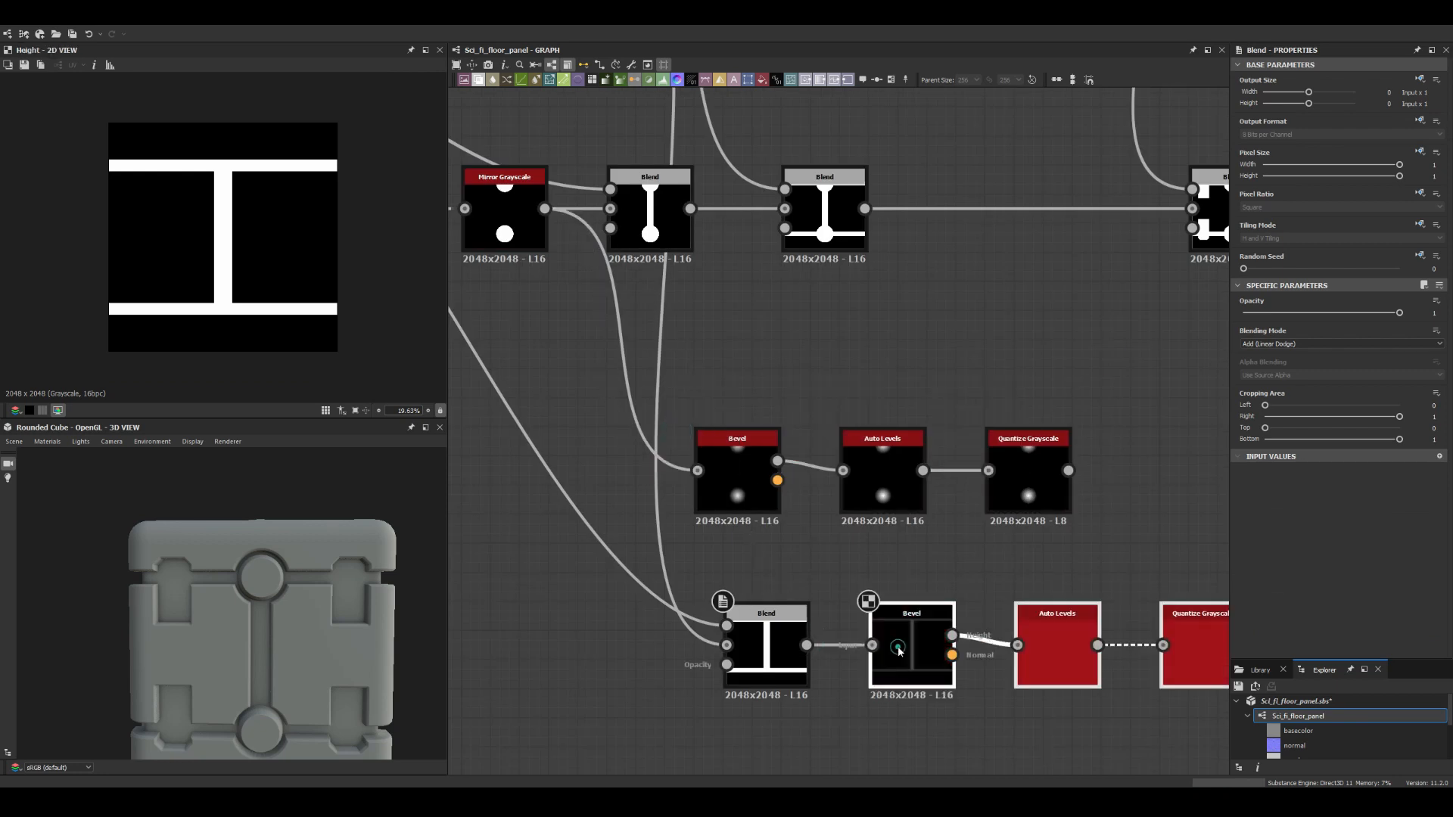
{"action": "left_click", "coordinate": [891, 597]}
{"action": "scroll", "coordinate": [365, 334], "scroll_direction": "down", "scroll_amount": 1}
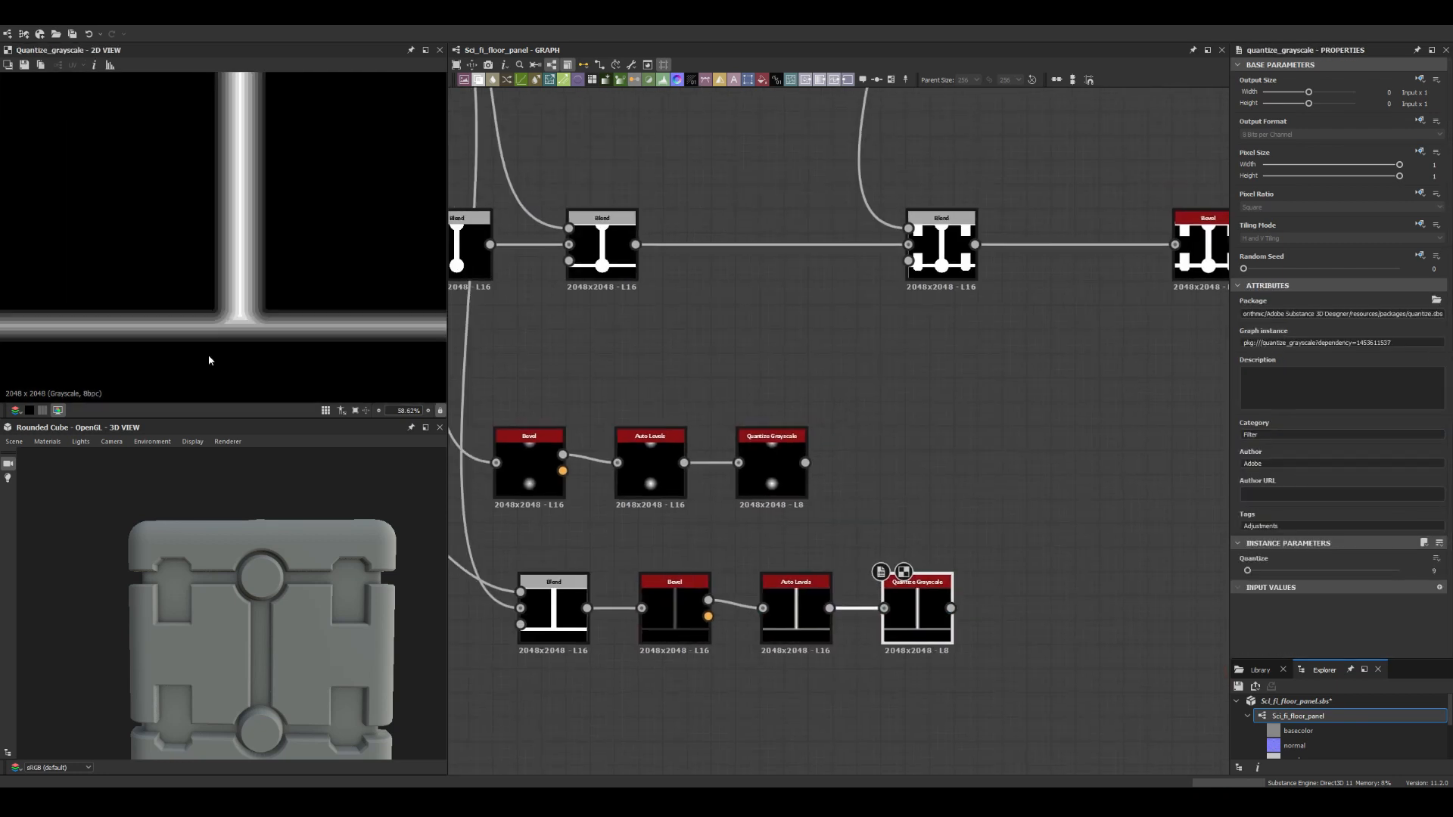
Step: Blend the quantized circle and bar masks, and add another Blend beside the edge-detected result with its own blending mode
{"action": "left_click", "coordinate": [1014, 535]}
{"action": "key", "text": "b"}
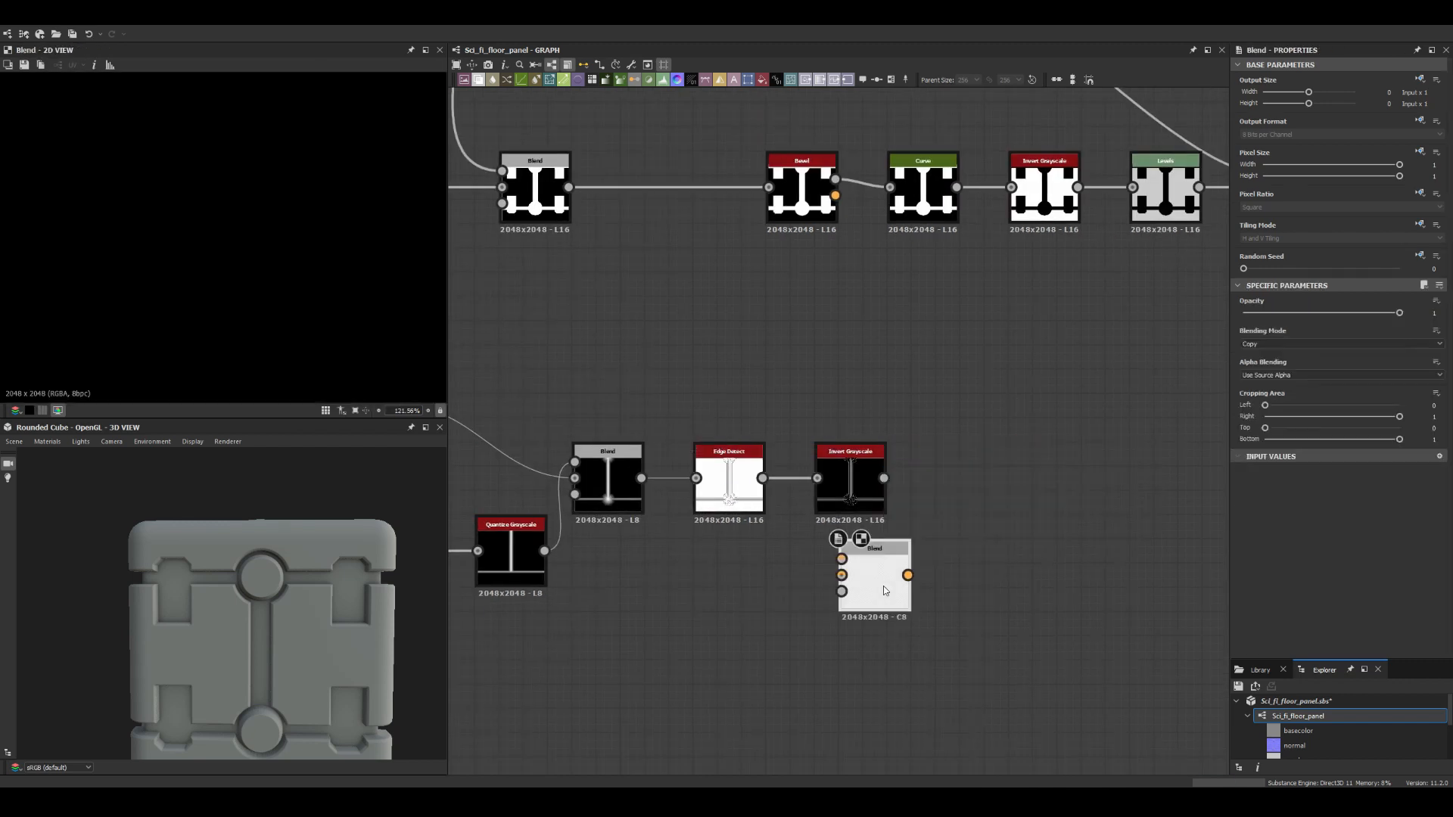
{"action": "left_click", "coordinate": [1263, 343]}
{"action": "left_click", "coordinate": [1261, 376]}
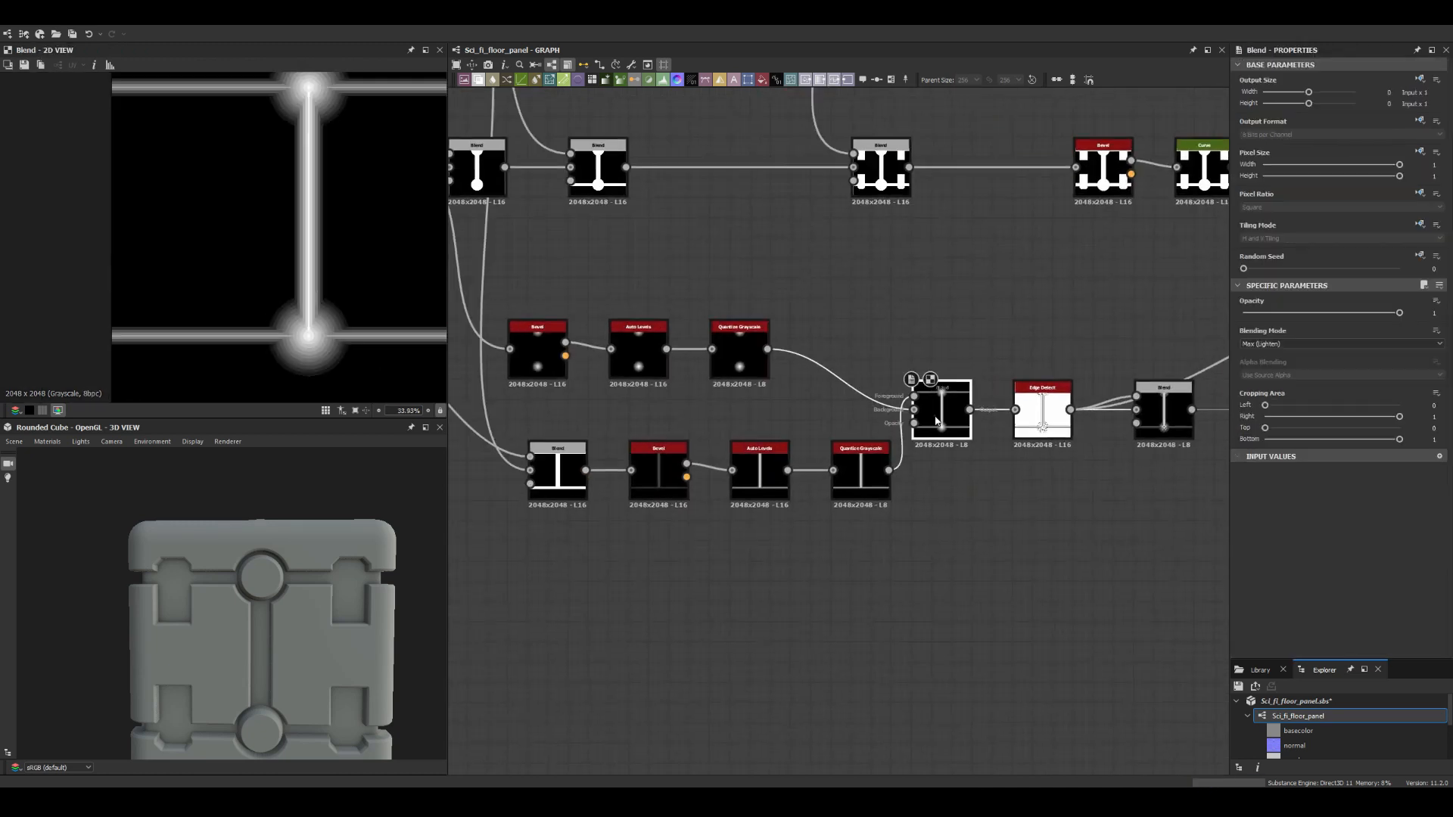
Step: Tidy the groove outline chain and add a Blend after the circle blend to merge the outline into the panel height
{"action": "middle_click_drag", "start_coordinate": [937, 421], "coordinate": [990, 447]}
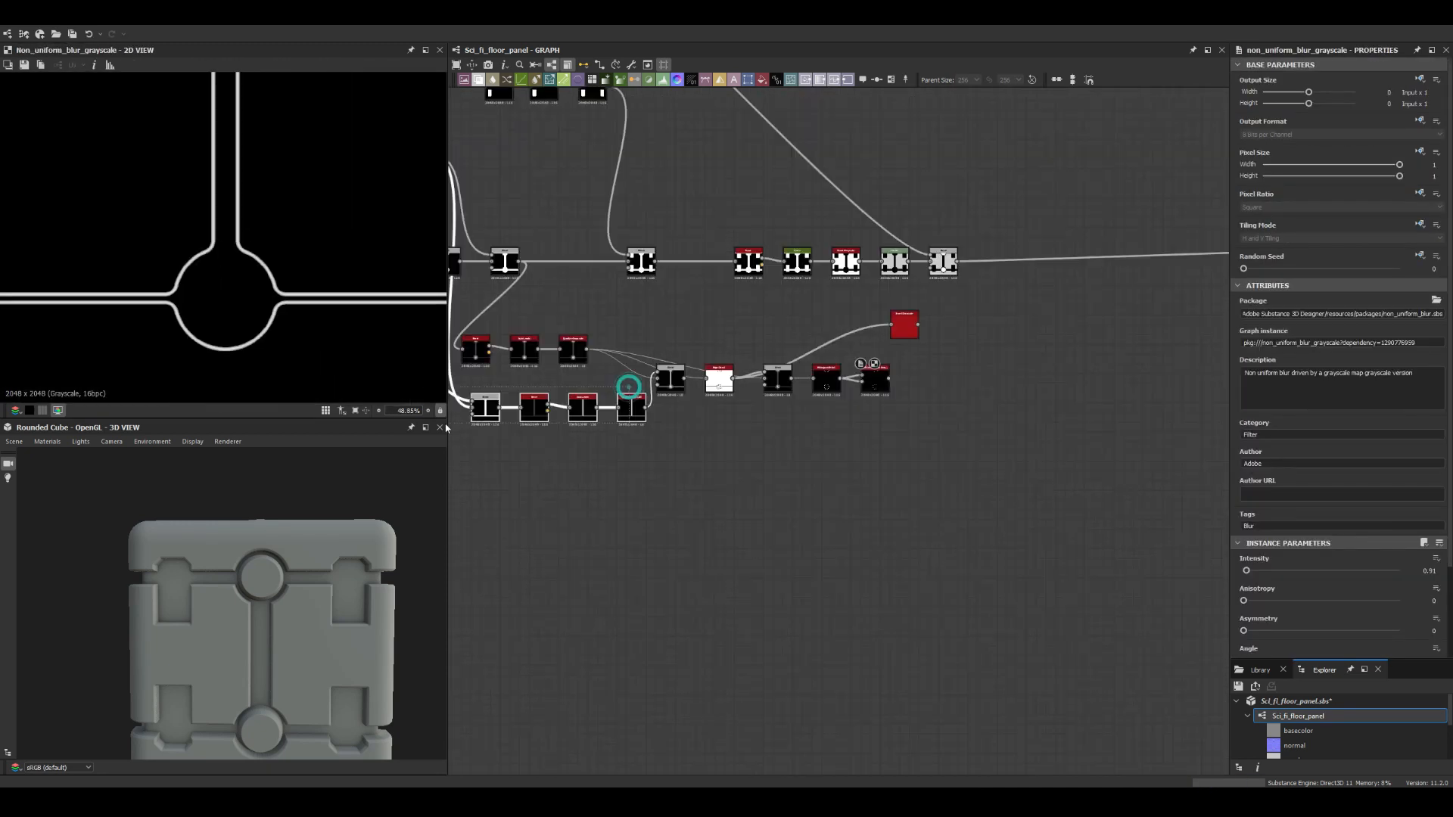
{"action": "left_click_drag", "start_coordinate": [1026, 324], "coordinate": [745, 414]}
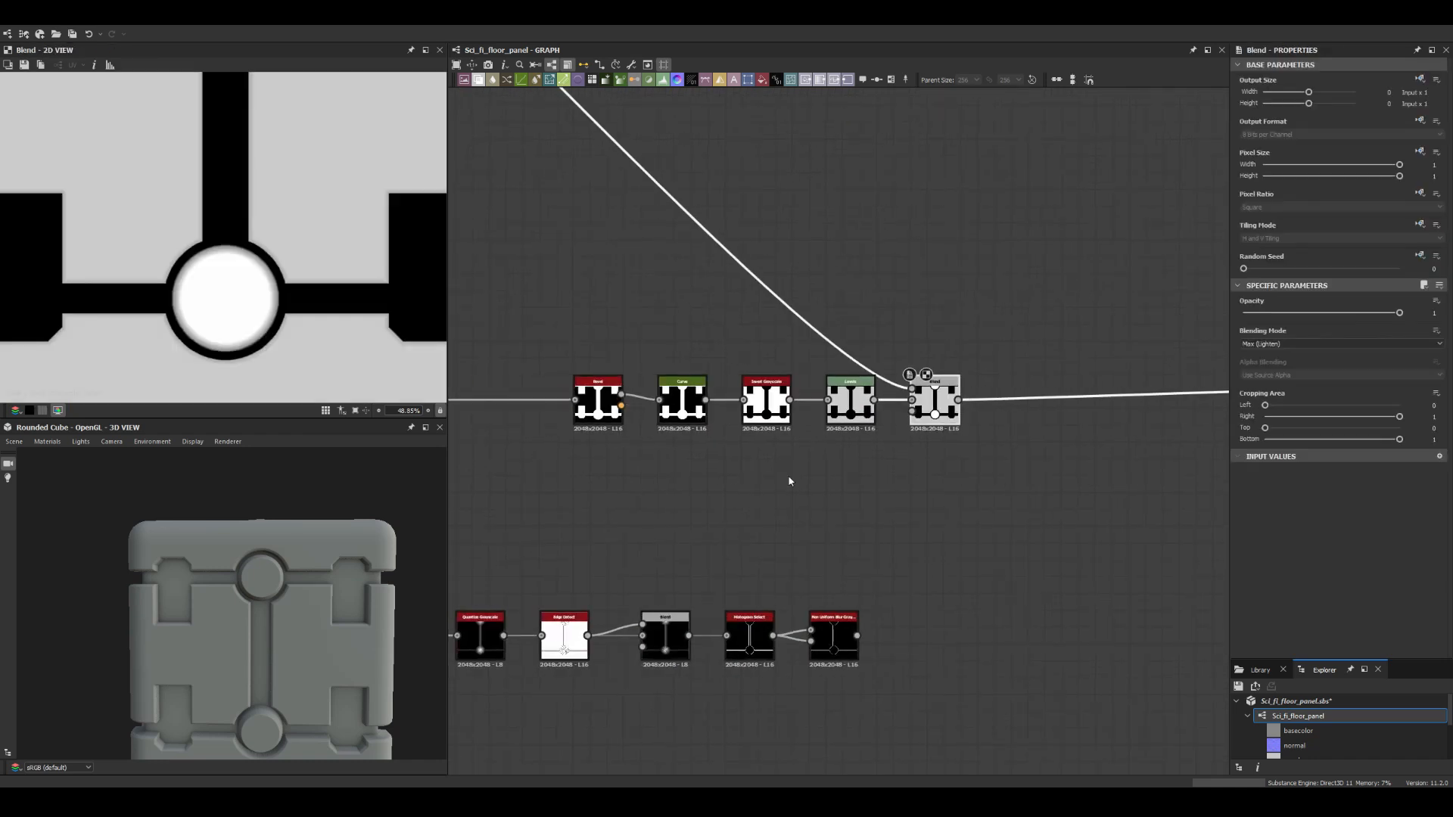
{"action": "left_click", "coordinate": [976, 419]}
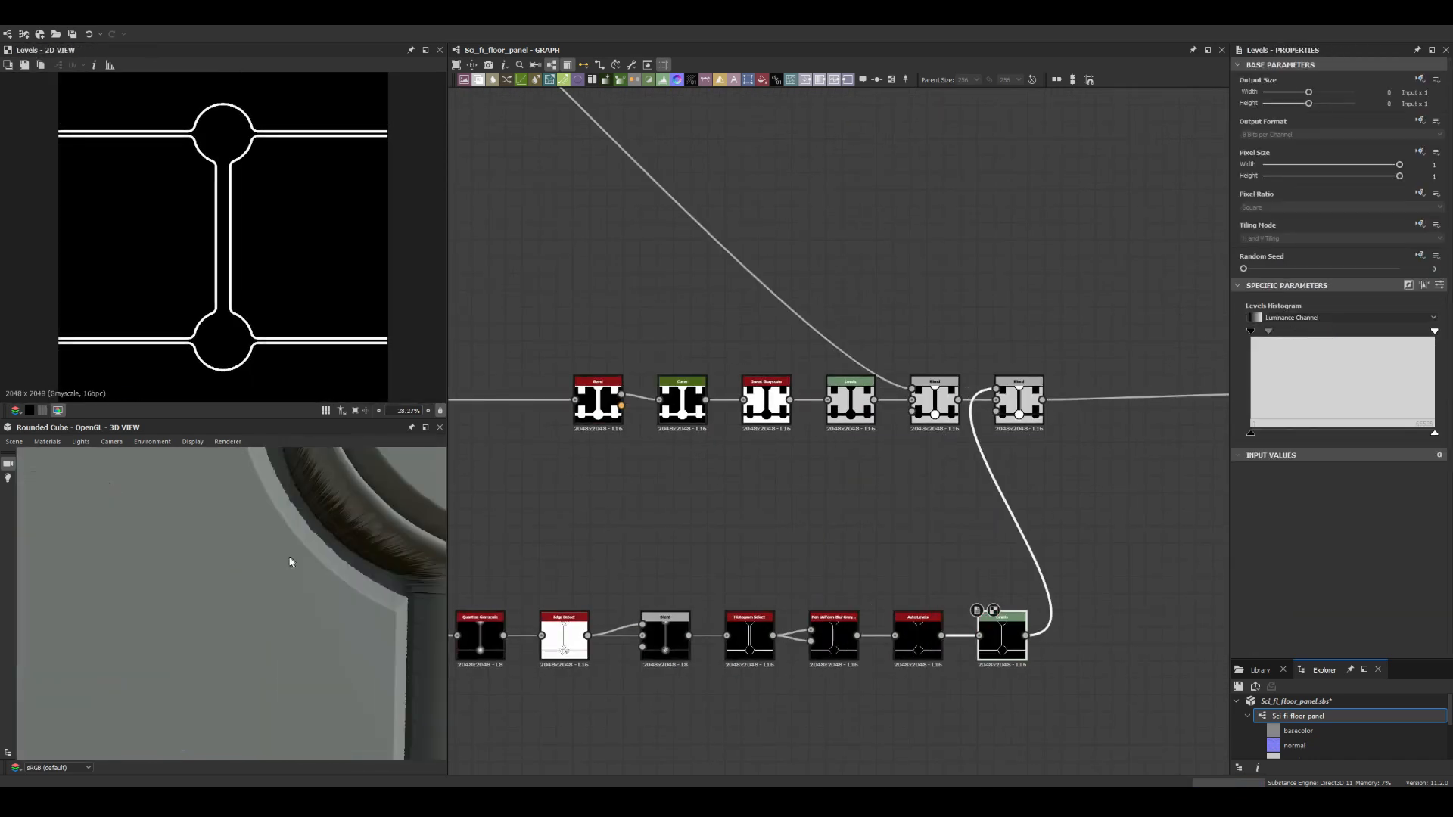
{"action": "scroll", "coordinate": [290, 562], "scroll_direction": "down", "scroll_amount": 5}
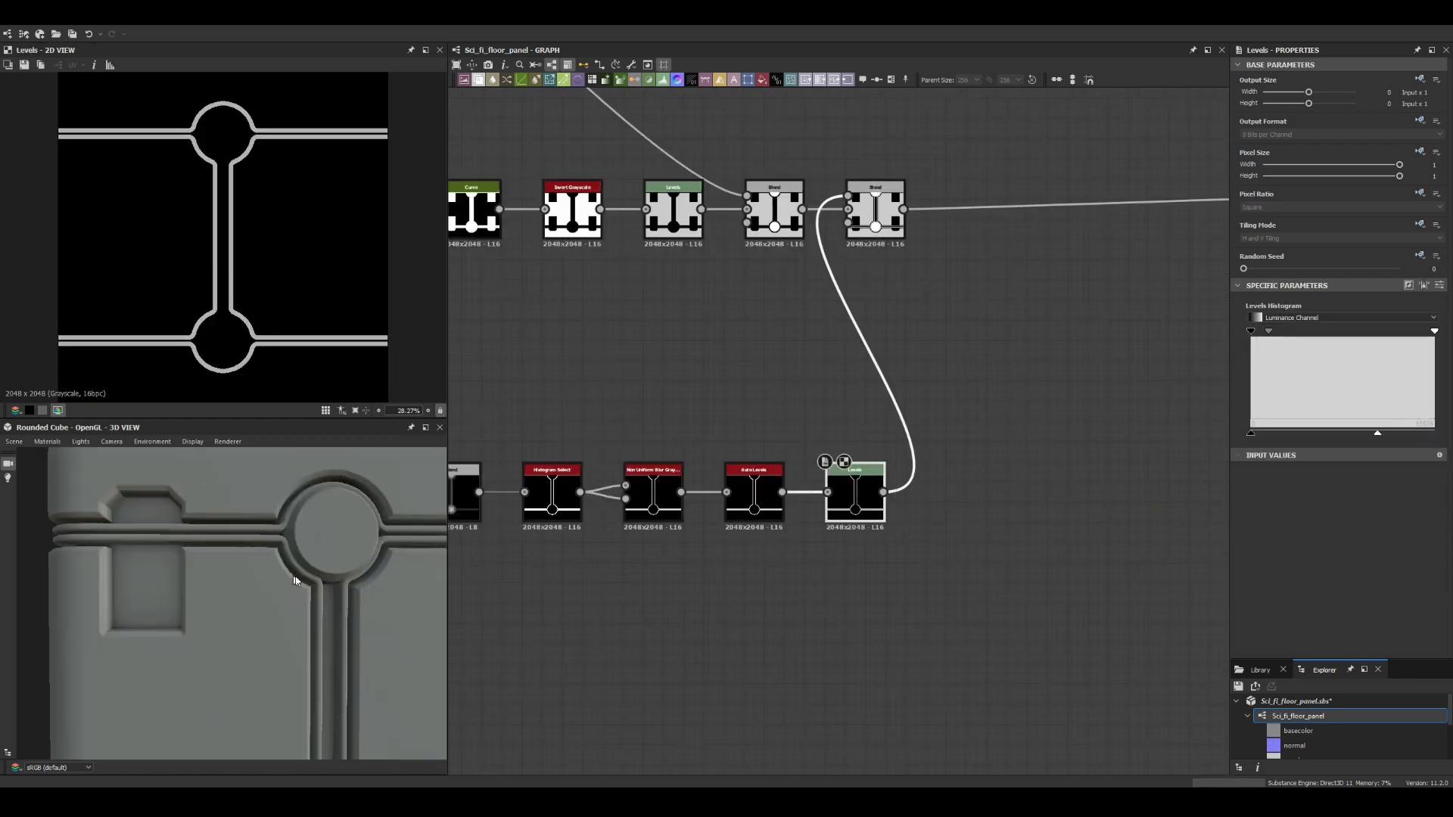
{"action": "scroll", "coordinate": [265, 636], "scroll_direction": "up", "scroll_amount": 3}
{"action": "scroll", "coordinate": [265, 635], "scroll_direction": "down", "scroll_amount": 6}
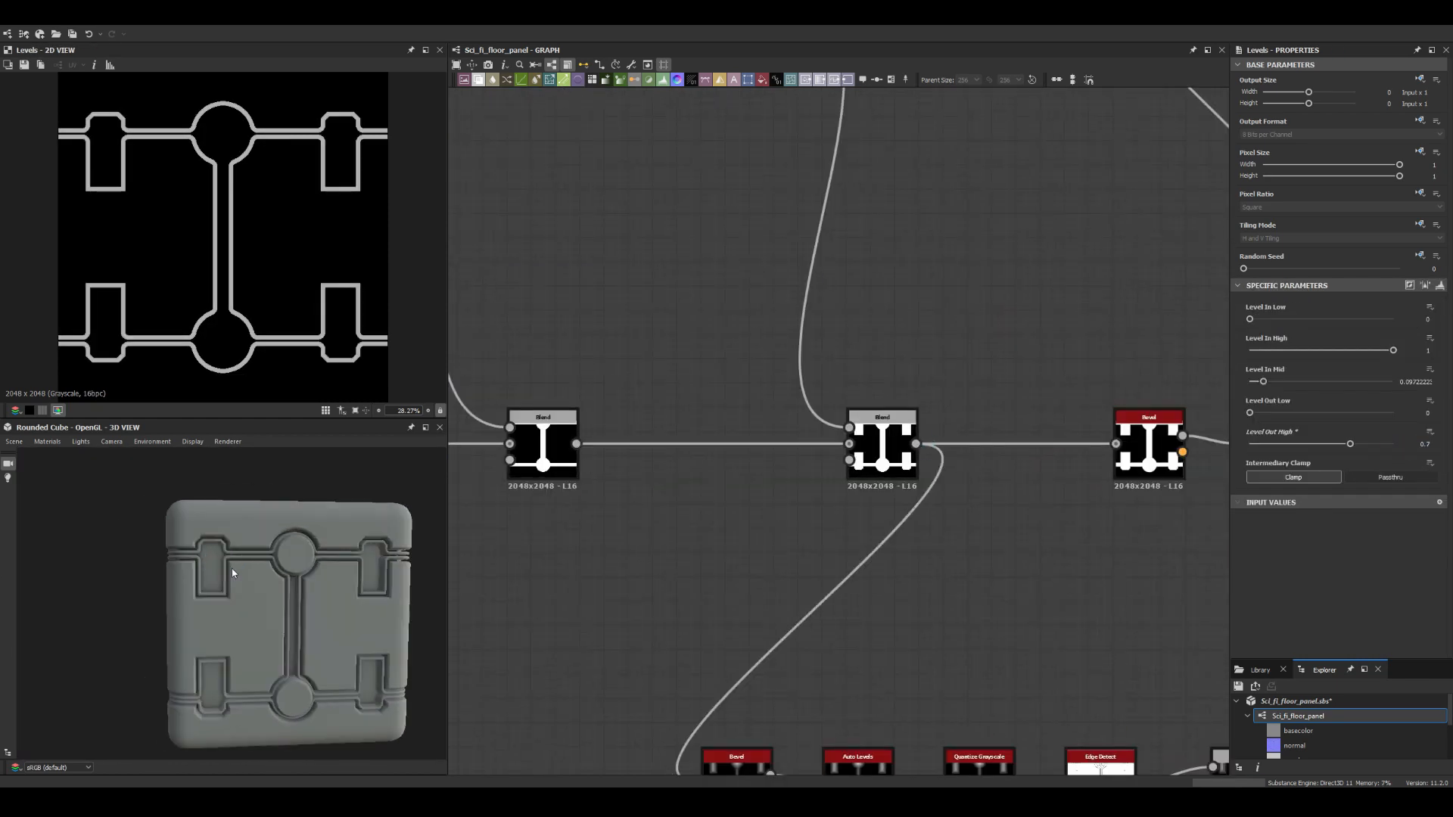
Step: Add a new Shape node in an empty area of the graph and reduce its X size to form a vertical bar
{"action": "scroll", "coordinate": [243, 583], "scroll_direction": "down", "scroll_amount": 3}
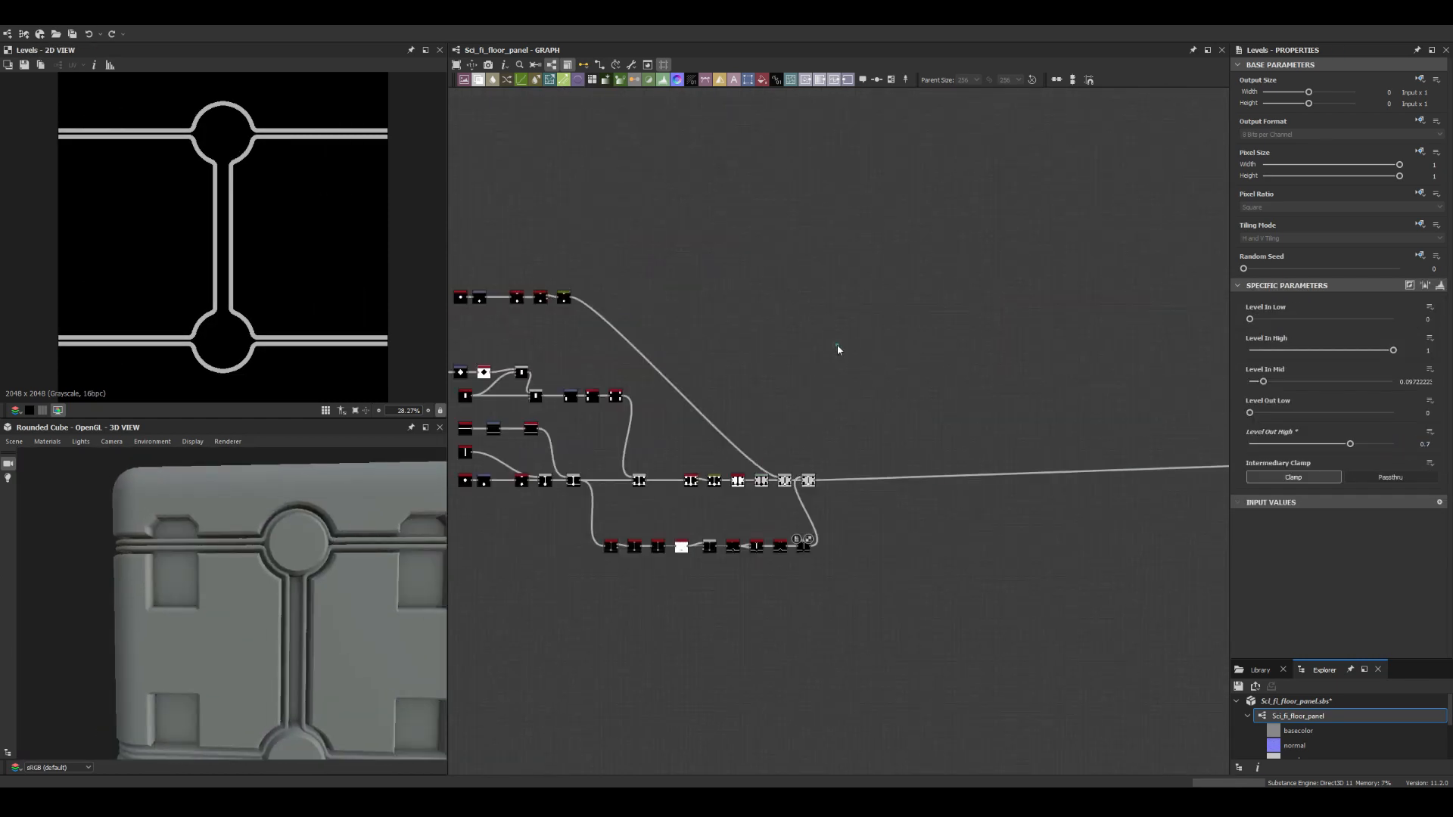
{"action": "left_click", "coordinate": [837, 346]}
{"action": "key", "text": "space"}
{"action": "type", "text": "shape"}
{"action": "key", "text": "Return"}
{"action": "left_click", "coordinate": [1276, 600]}
{"action": "left_click", "coordinate": [1276, 600]}
{"action": "scroll", "coordinate": [1378, 617], "scroll_direction": "down", "scroll_amount": 3}
{"action": "left_click_drag", "start_coordinate": [1399, 537], "coordinate": [1328, 538]}
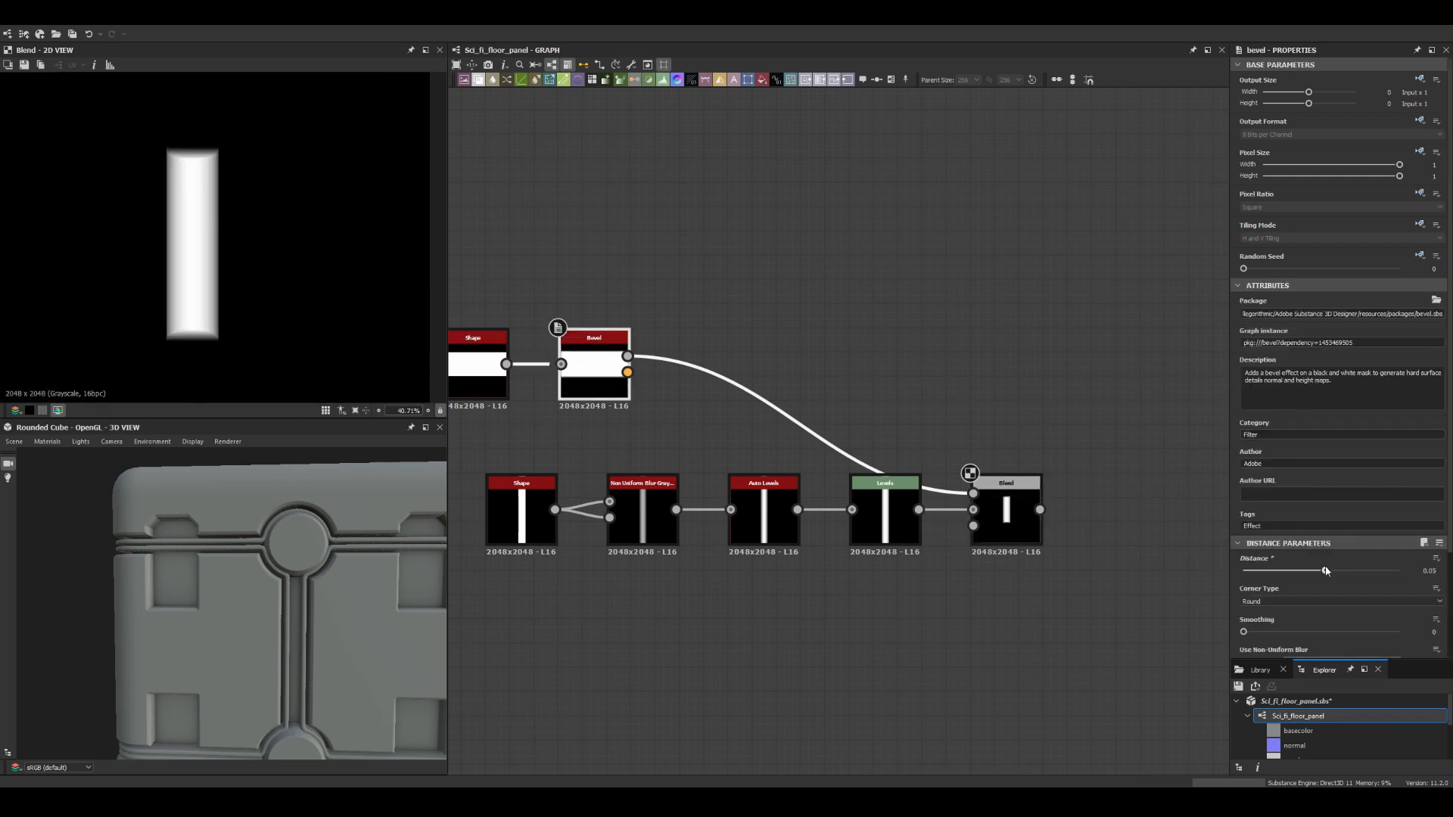
Step: Lower the circle in its Transformation 2D so the warped bar forms a single rounded cylinder, and select the Directional Warp
{"action": "middle_click_drag", "start_coordinate": [577, 470], "coordinate": [636, 300]}
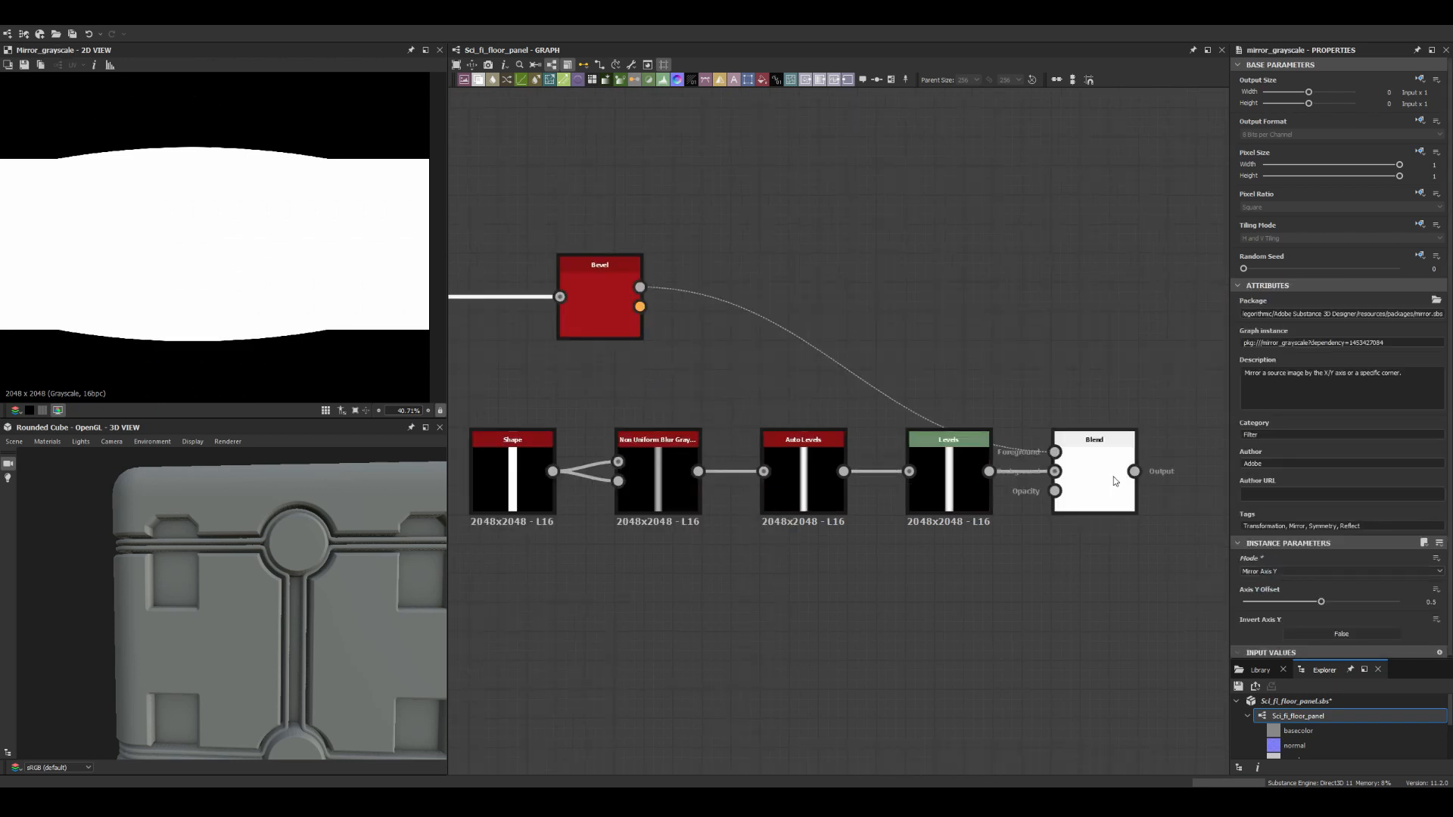
{"action": "scroll", "coordinate": [588, 281], "scroll_direction": "down", "scroll_amount": 2}
{"action": "middle_click_drag", "start_coordinate": [589, 281], "coordinate": [839, 284]}
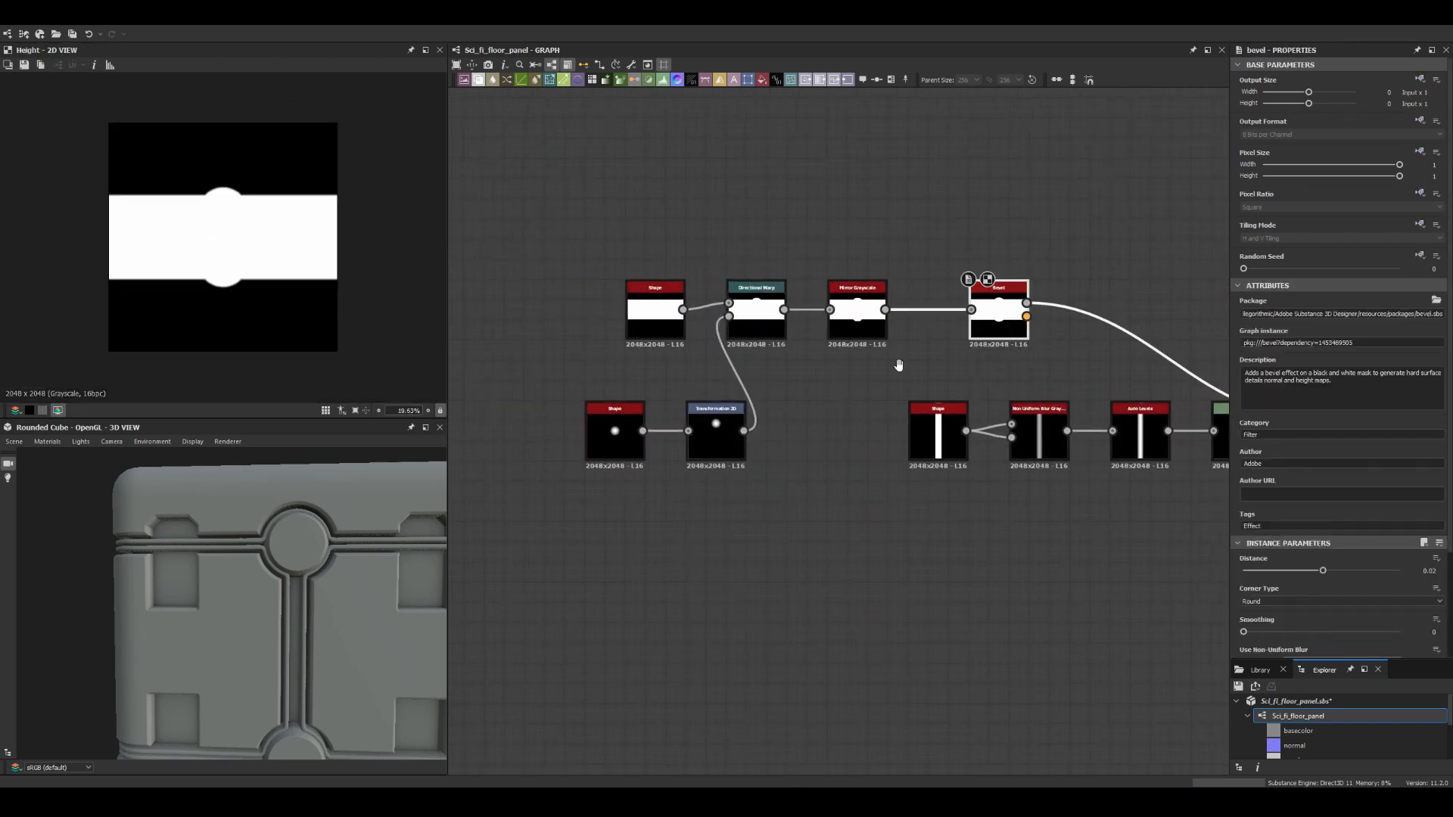
{"action": "middle_click_drag", "start_coordinate": [990, 285], "coordinate": [688, 282]}
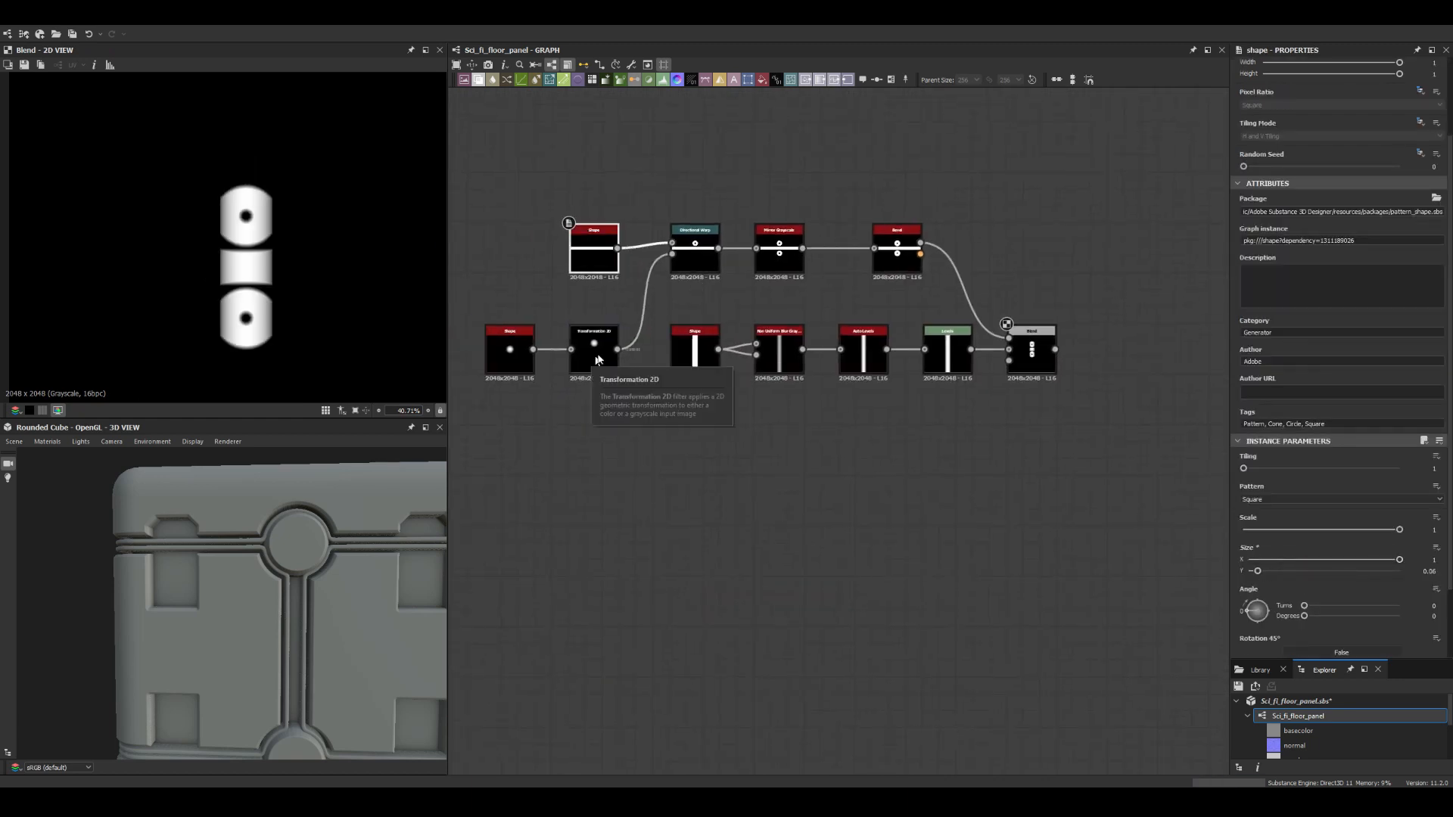
{"action": "left_click", "coordinate": [596, 356]}
{"action": "left_click_drag", "start_coordinate": [244, 264], "coordinate": [244, 283]}
{"action": "middle_click_drag", "start_coordinate": [697, 255], "coordinate": [709, 277]}
{"action": "left_click", "coordinate": [709, 277]}
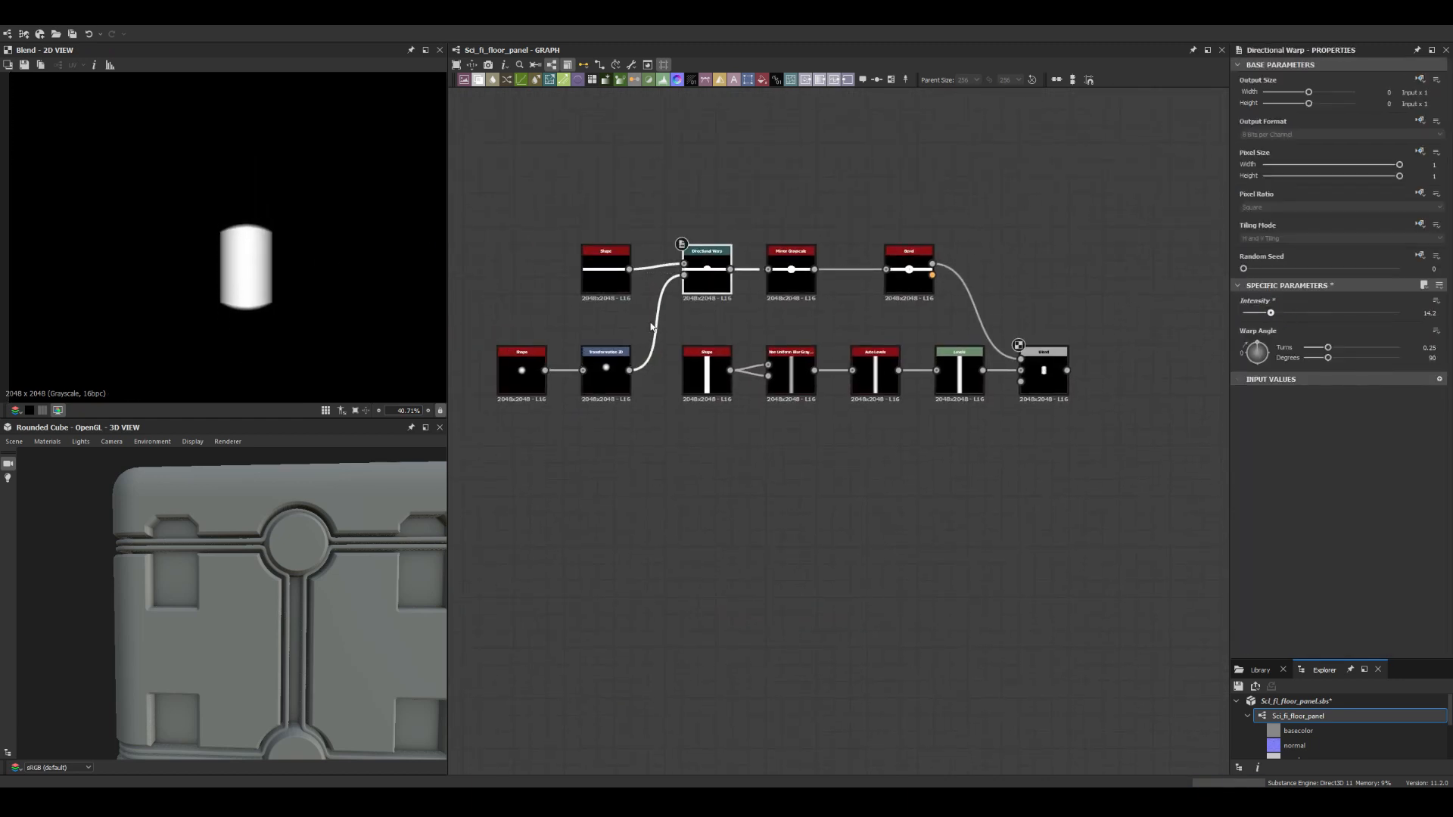
Step: Increase the horizontal bar shape's Y size and nudge the circle's vertical offset to lengthen the cylinder
{"action": "left_click", "coordinate": [606, 274]}
{"action": "scroll", "coordinate": [1268, 590], "scroll_direction": "down", "scroll_amount": 2}
{"action": "left_click_drag", "start_coordinate": [1257, 604], "coordinate": [1268, 604]}
{"action": "left_click", "coordinate": [605, 367]}
{"action": "left_click_drag", "start_coordinate": [233, 282], "coordinate": [233, 287]}
{"action": "scroll", "coordinate": [526, 242], "scroll_direction": "down", "scroll_amount": 3}
{"action": "left_click", "coordinate": [825, 322]}
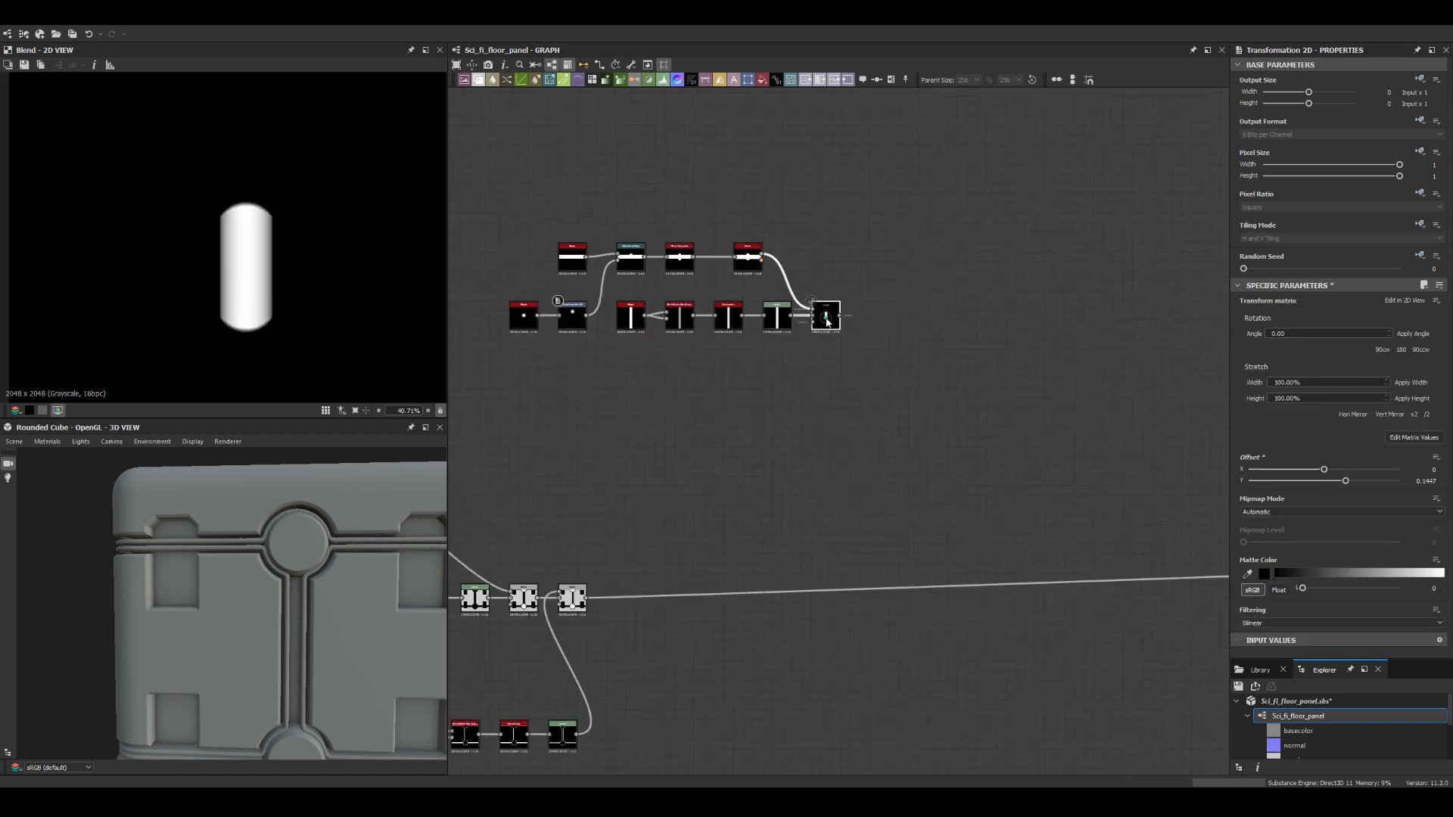
Step: Raise the Directional Warp intensity to about 30 to round the cylinder ends more strongly
{"action": "scroll", "coordinate": [568, 304], "scroll_direction": "up", "scroll_amount": 4}
{"action": "left_click", "coordinate": [694, 204]}
{"action": "left_click_drag", "start_coordinate": [1293, 315], "coordinate": [1300, 315]}
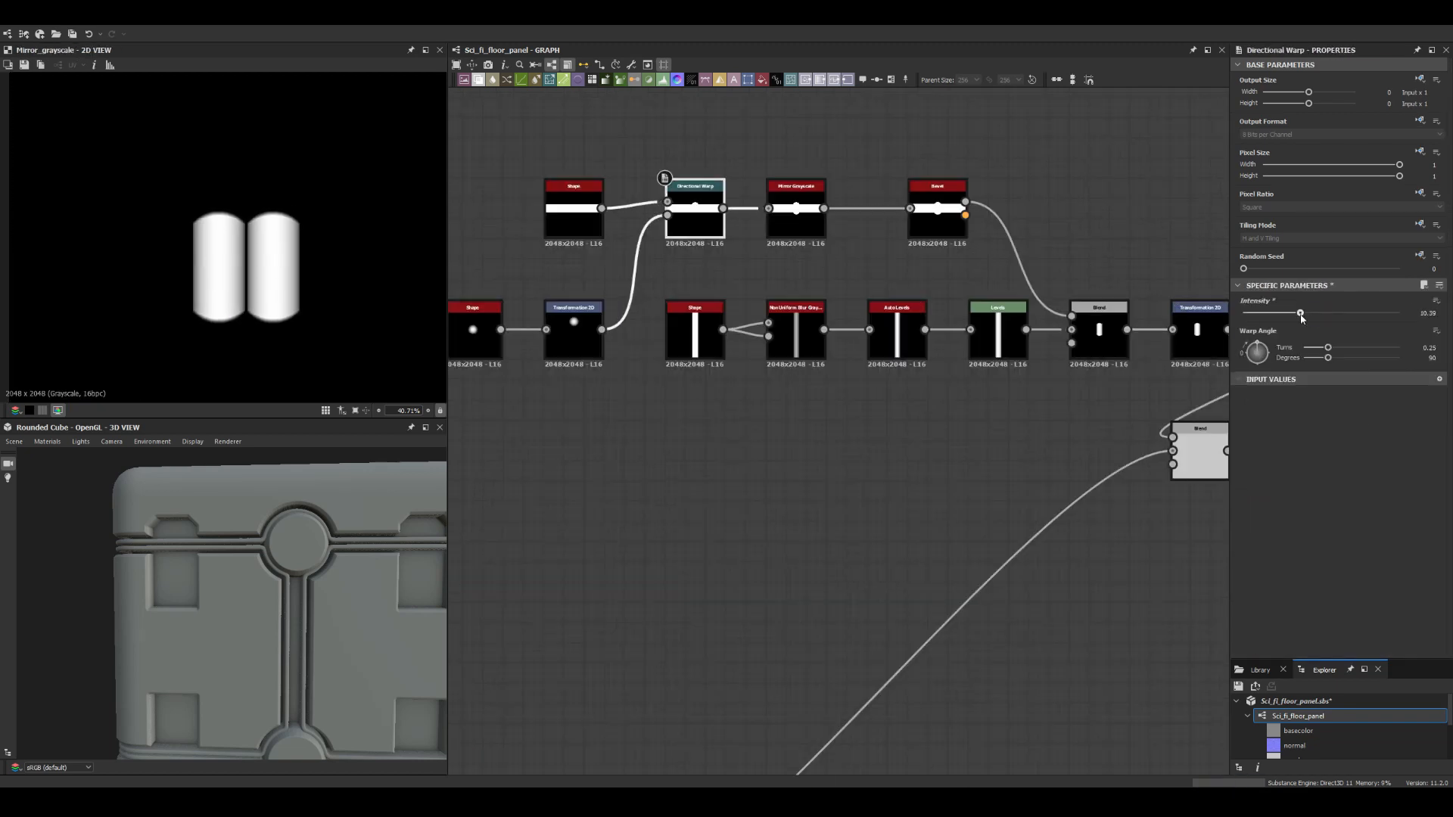
{"action": "left_click", "coordinate": [473, 328]}
Step: Blend the cylinder pair onto the panel height with Max (Lighten) and add a Transformation 2D node with No Tiling
{"action": "middle_click_drag", "start_coordinate": [1135, 454], "coordinate": [718, 428]}
{"action": "left_click", "coordinate": [769, 424]}
{"action": "key", "text": "space"}
{"action": "left_click", "coordinate": [1274, 250]}
{"action": "scroll", "coordinate": [893, 436], "scroll_direction": "down", "scroll_amount": 3}
{"action": "left_click", "coordinate": [869, 368]}
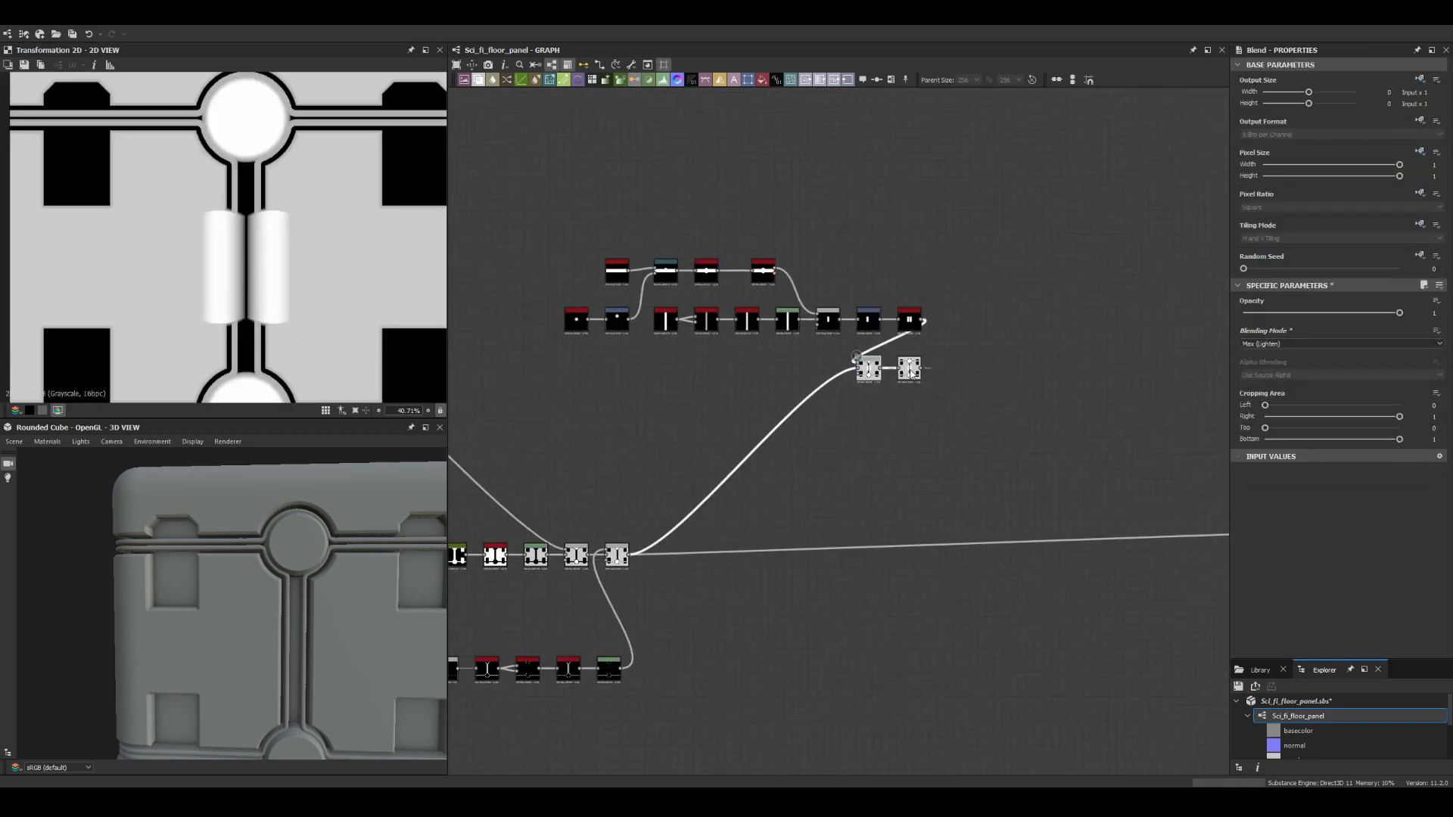
Step: Place the Transformation 2D between the mirrored cylinder pair and the Blend, and preview the blended result
{"action": "left_click", "coordinate": [928, 368]}
{"action": "left_click_drag", "start_coordinate": [928, 368], "coordinate": [999, 300]}
{"action": "left_click_drag", "start_coordinate": [870, 368], "coordinate": [1011, 359]}
{"action": "double_click", "coordinate": [1011, 359]}
{"action": "left_click", "coordinate": [999, 301]}
Step: Scale down the cylinder pair and fit it inside the lower-left recess of the panel
{"action": "left_click_drag", "start_coordinate": [223, 237], "coordinate": [179, 268]}
{"action": "left_click_drag", "start_coordinate": [258, 346], "coordinate": [227, 314], "text": "shift"}
{"action": "scroll", "coordinate": [221, 242], "scroll_direction": "up", "scroll_amount": 4}
{"action": "left_click_drag", "start_coordinate": [133, 296], "coordinate": [106, 303]}
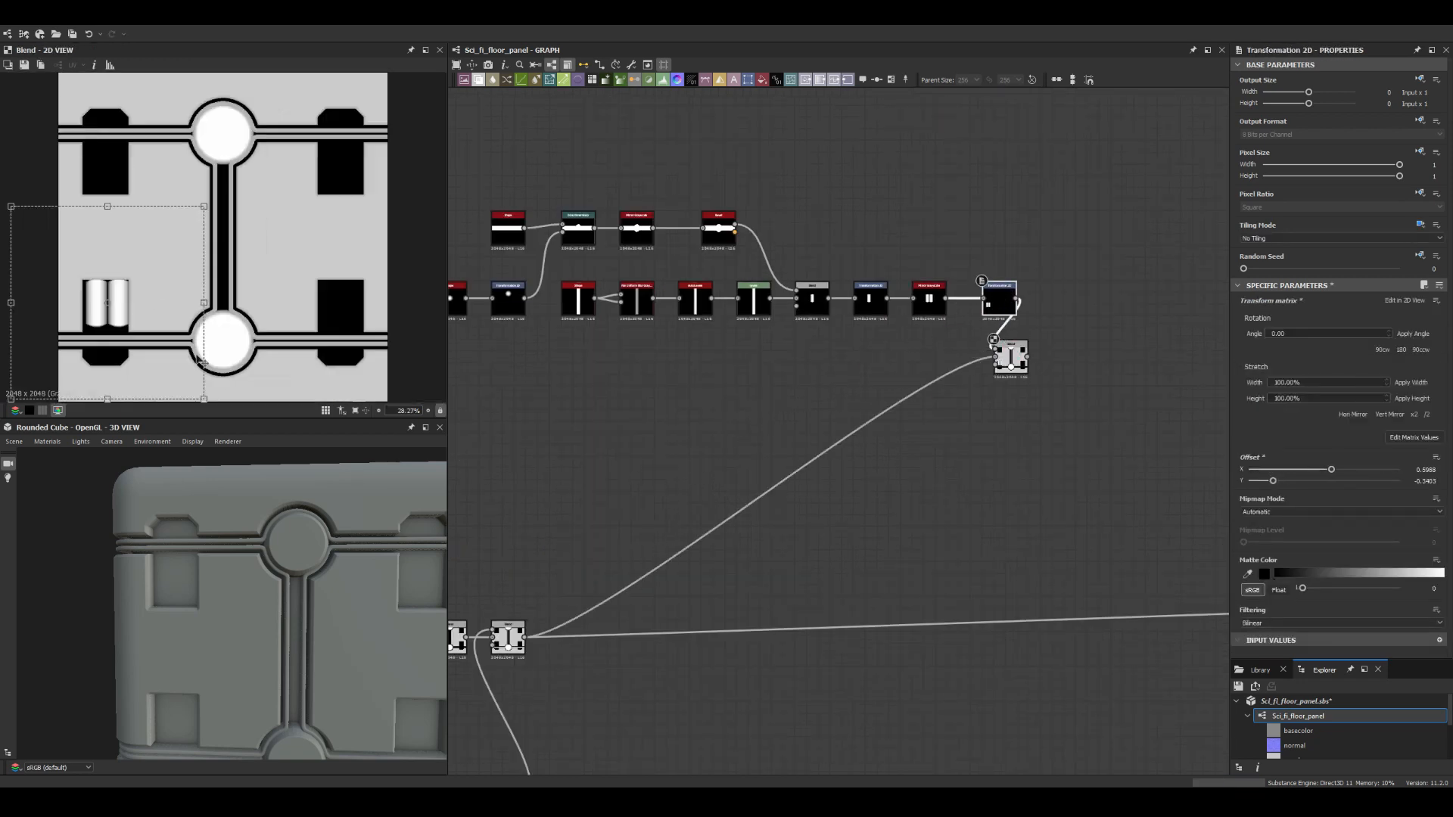
{"action": "left_click_drag", "start_coordinate": [208, 399], "coordinate": [175, 371], "text": "shift"}
{"action": "scroll", "coordinate": [165, 281], "scroll_direction": "up", "scroll_amount": 2}
{"action": "left_click_drag", "start_coordinate": [135, 330], "coordinate": [141, 319]}
Step: Mirror the placed cylinder pair into the other recesses with Mirror Grayscale after the Transformation 2D
{"action": "scroll", "coordinate": [1043, 312], "scroll_direction": "up", "scroll_amount": 4}
{"action": "left_click_drag", "start_coordinate": [975, 413], "coordinate": [1167, 425]}
{"action": "key", "text": "space"}
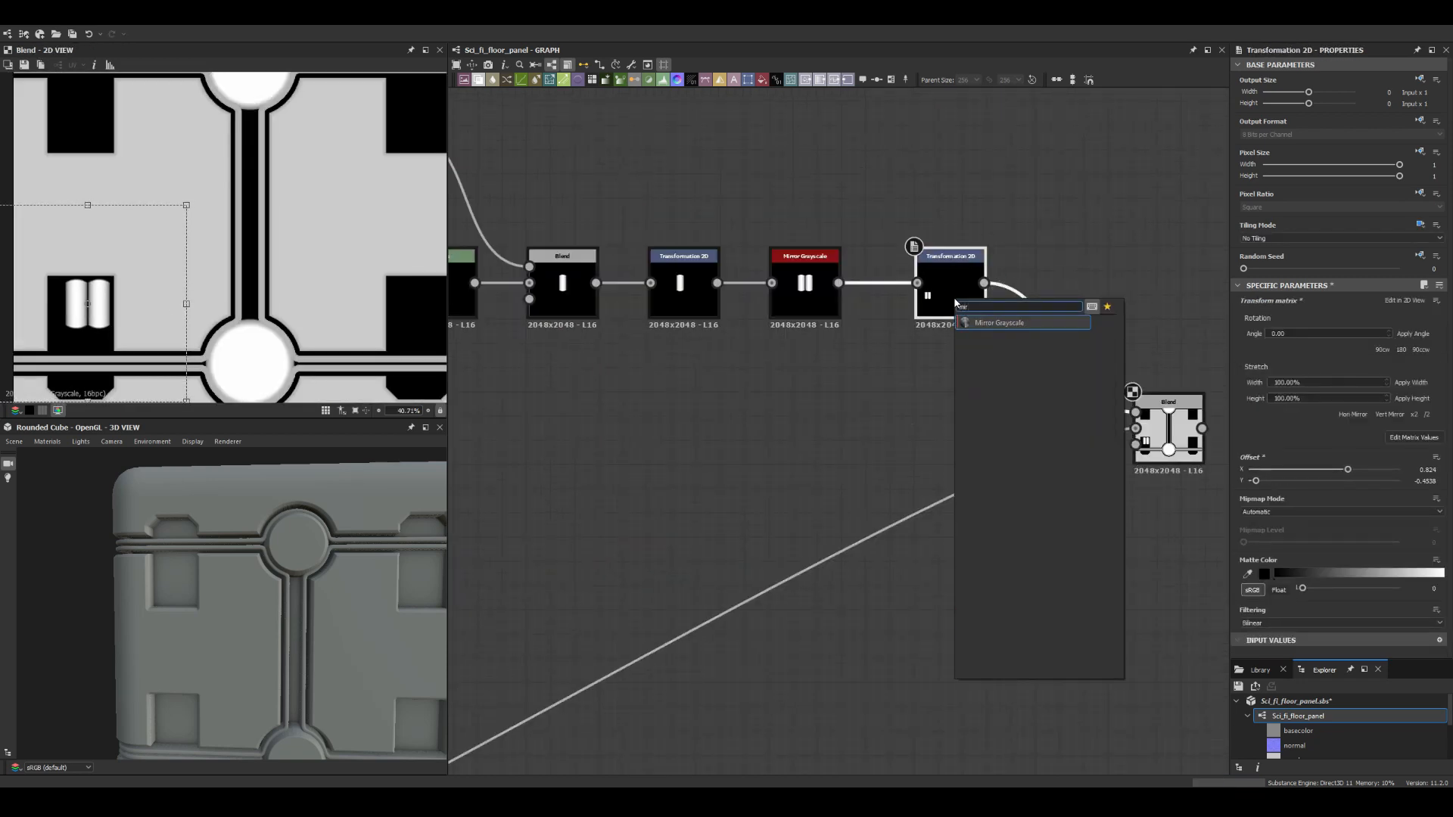
{"action": "key", "text": "Return"}
{"action": "left_click", "coordinate": [1261, 591]}
{"action": "double_click", "coordinate": [1129, 344]}
Step: Duplicate the groove outline chain from Quantize Grayscale through Levels and preview the copy
{"action": "scroll", "coordinate": [832, 454], "scroll_direction": "down", "scroll_amount": 3}
{"action": "middle_click_drag", "start_coordinate": [591, 650], "coordinate": [890, 464]}
{"action": "left_click_drag", "start_coordinate": [1181, 424], "coordinate": [622, 498]}
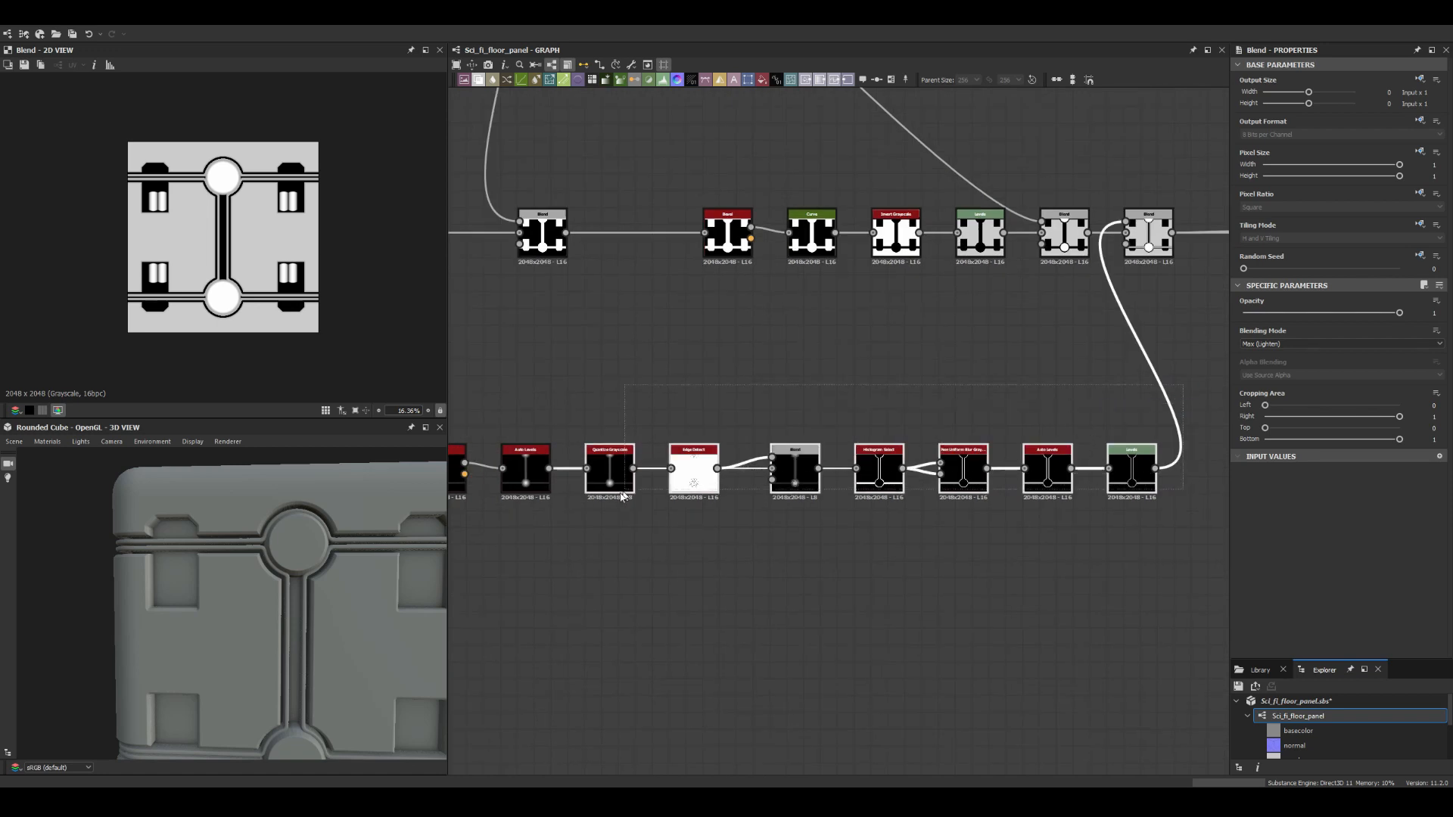
{"action": "key", "text": "ctrl+d"}
{"action": "double_click", "coordinate": [610, 583]}
{"action": "scroll", "coordinate": [219, 229], "scroll_direction": "up", "scroll_amount": 5}
{"action": "scroll", "coordinate": [1119, 504], "scroll_direction": "down", "scroll_amount": 5}
Step: Duplicate the corner blocks' Transformation 2D and two Mirror Grayscale nodes, and move the copies below the original masks
{"action": "double_click", "coordinate": [885, 393]}
{"action": "scroll", "coordinate": [759, 286], "scroll_direction": "up", "scroll_amount": 6}
{"action": "scroll", "coordinate": [983, 236], "scroll_direction": "down", "scroll_amount": 3}
{"action": "left_click_drag", "start_coordinate": [1165, 235], "coordinate": [964, 314]}
{"action": "key", "text": "ctrl+d"}
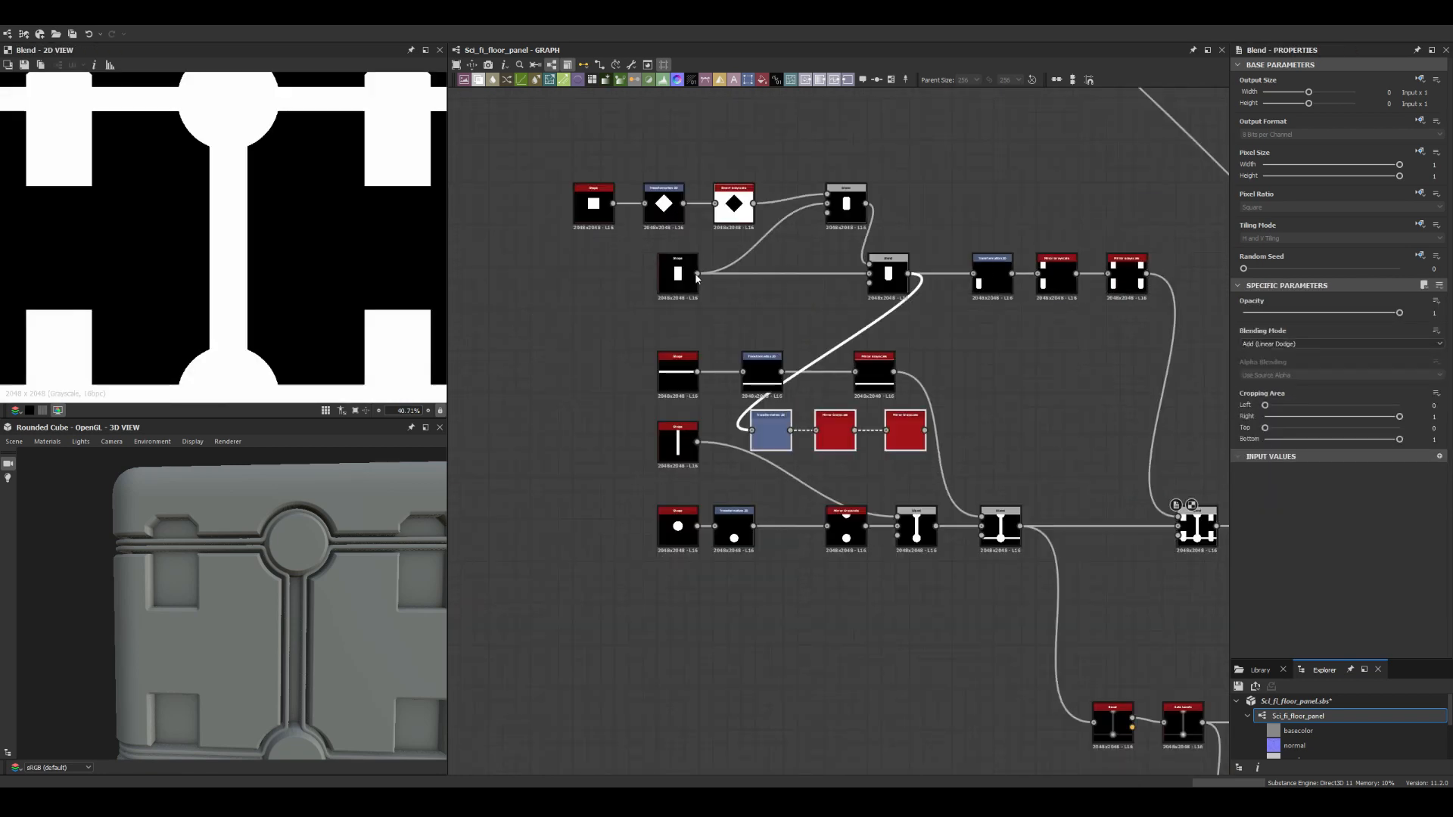
{"action": "left_click_drag", "start_coordinate": [771, 431], "coordinate": [693, 610]}
Step: Blend the duplicated corner blocks with the bar-and-circle mask using Add (Linear Dodge)
{"action": "key", "text": "space"}
{"action": "double_click", "coordinate": [958, 416]}
{"action": "left_click_drag", "start_coordinate": [850, 610], "coordinate": [938, 416]}
{"action": "scroll", "coordinate": [986, 577], "scroll_direction": "down", "scroll_amount": 3}
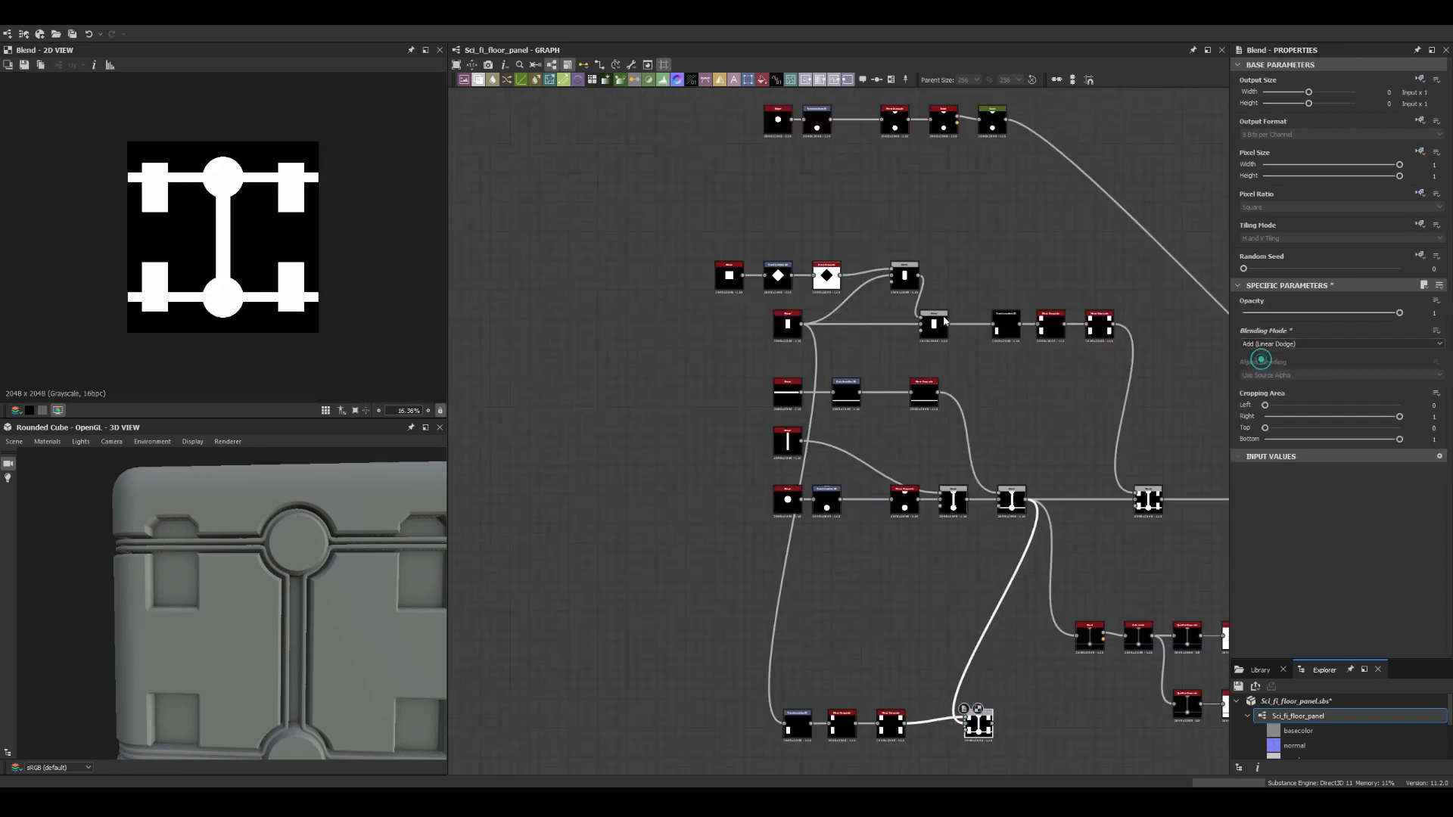
Step: Reduce the size of the rectangle shape that feeds the corner blocks
{"action": "left_click", "coordinate": [787, 324]}
{"action": "left_click_drag", "start_coordinate": [1339, 503], "coordinate": [1324, 504]}
{"action": "scroll", "coordinate": [832, 423], "scroll_direction": "down", "scroll_amount": 3}
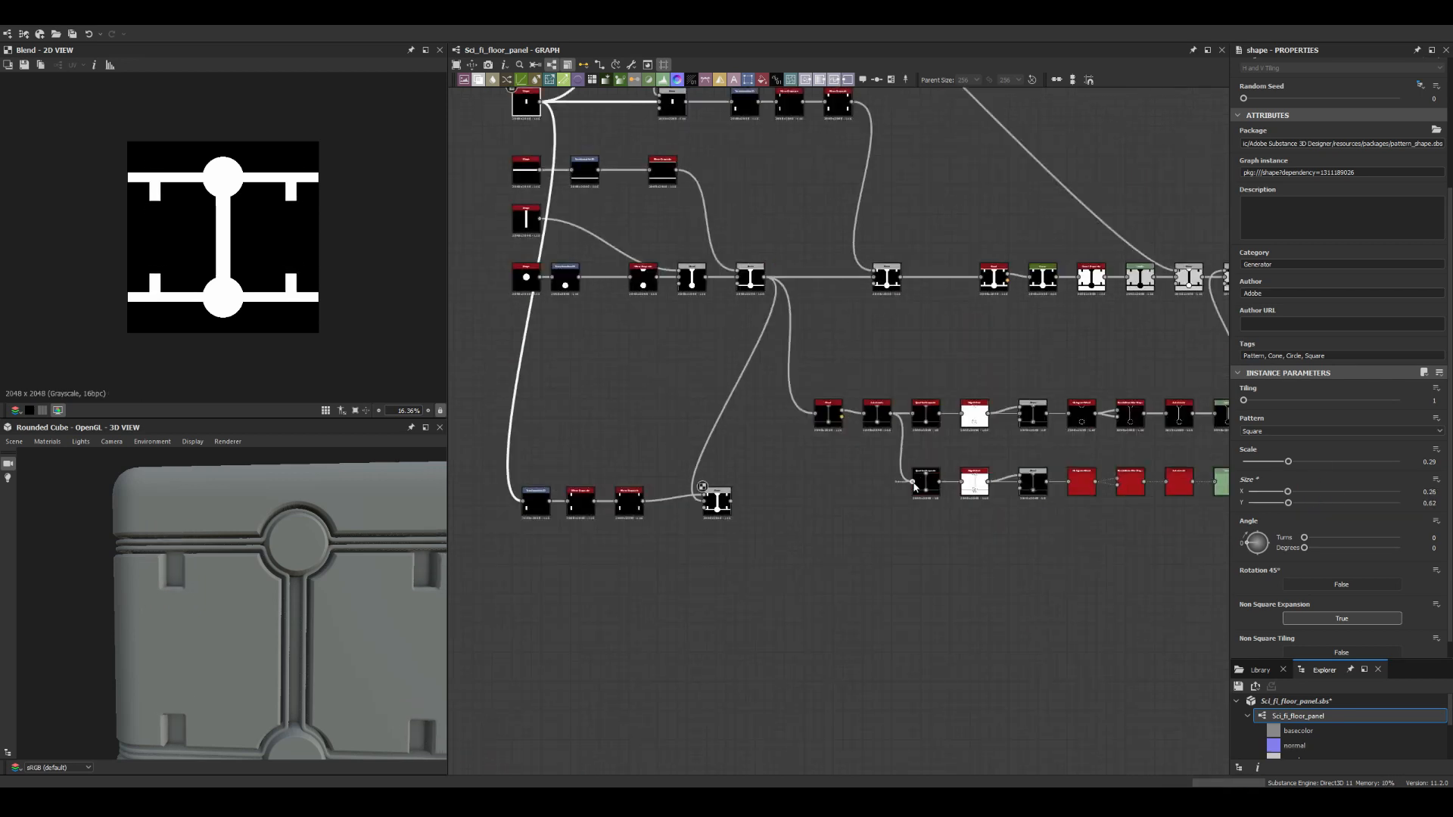
Step: Lower the duplicated groove chain's Histogram Select position to about 0.07 and preview the thinner outline through Non Uniform Blur Grayscale
{"action": "scroll", "coordinate": [833, 424], "scroll_direction": "up", "scroll_amount": 3}
{"action": "scroll", "coordinate": [833, 378], "scroll_direction": "down", "scroll_amount": 2}
{"action": "double_click", "coordinate": [935, 471]}
{"action": "scroll", "coordinate": [205, 237], "scroll_direction": "up", "scroll_amount": 3}
{"action": "scroll", "coordinate": [916, 444], "scroll_direction": "up", "scroll_amount": 3}
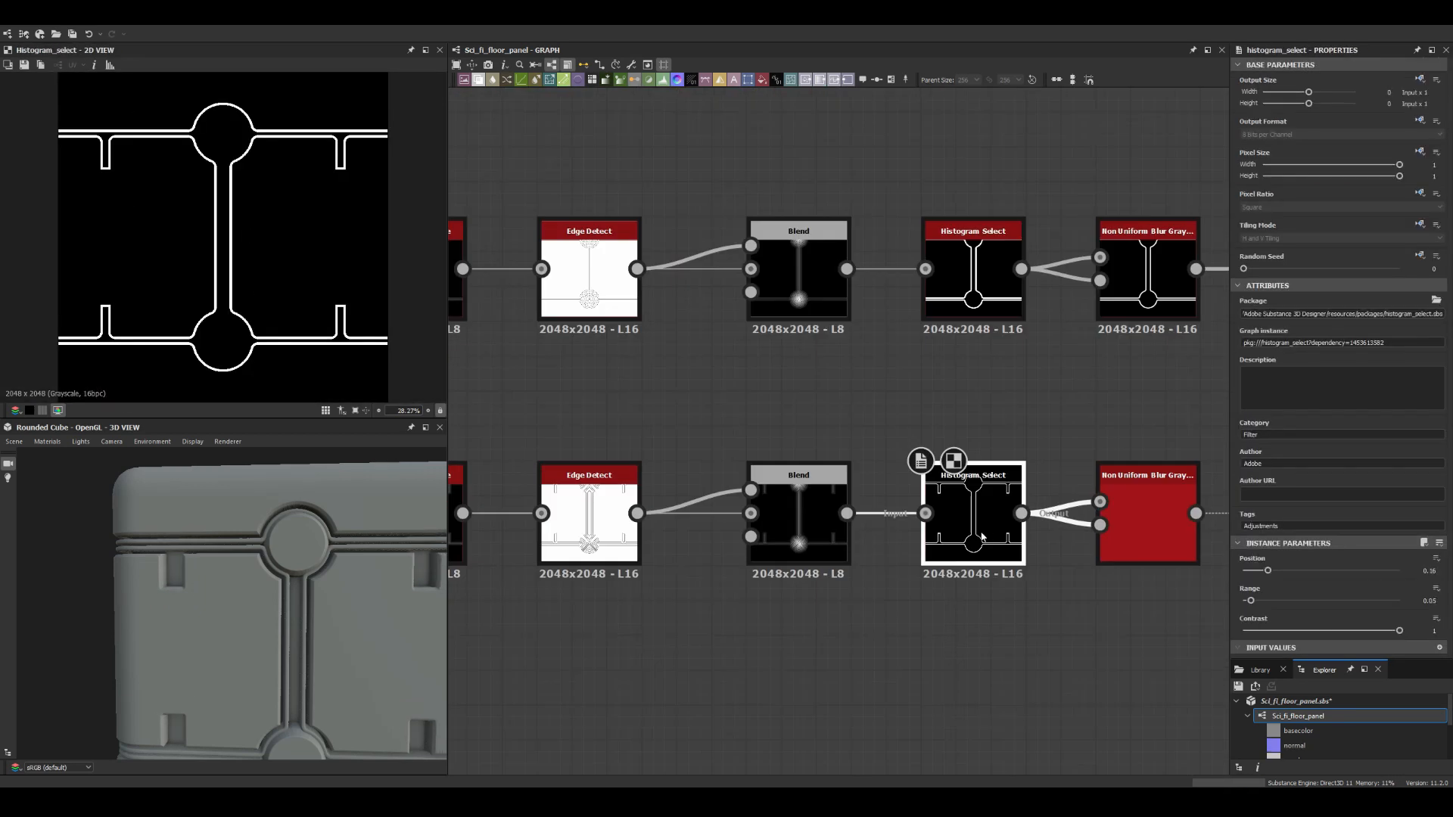
{"action": "double_click", "coordinate": [807, 471]}
{"action": "double_click", "coordinate": [993, 471]}
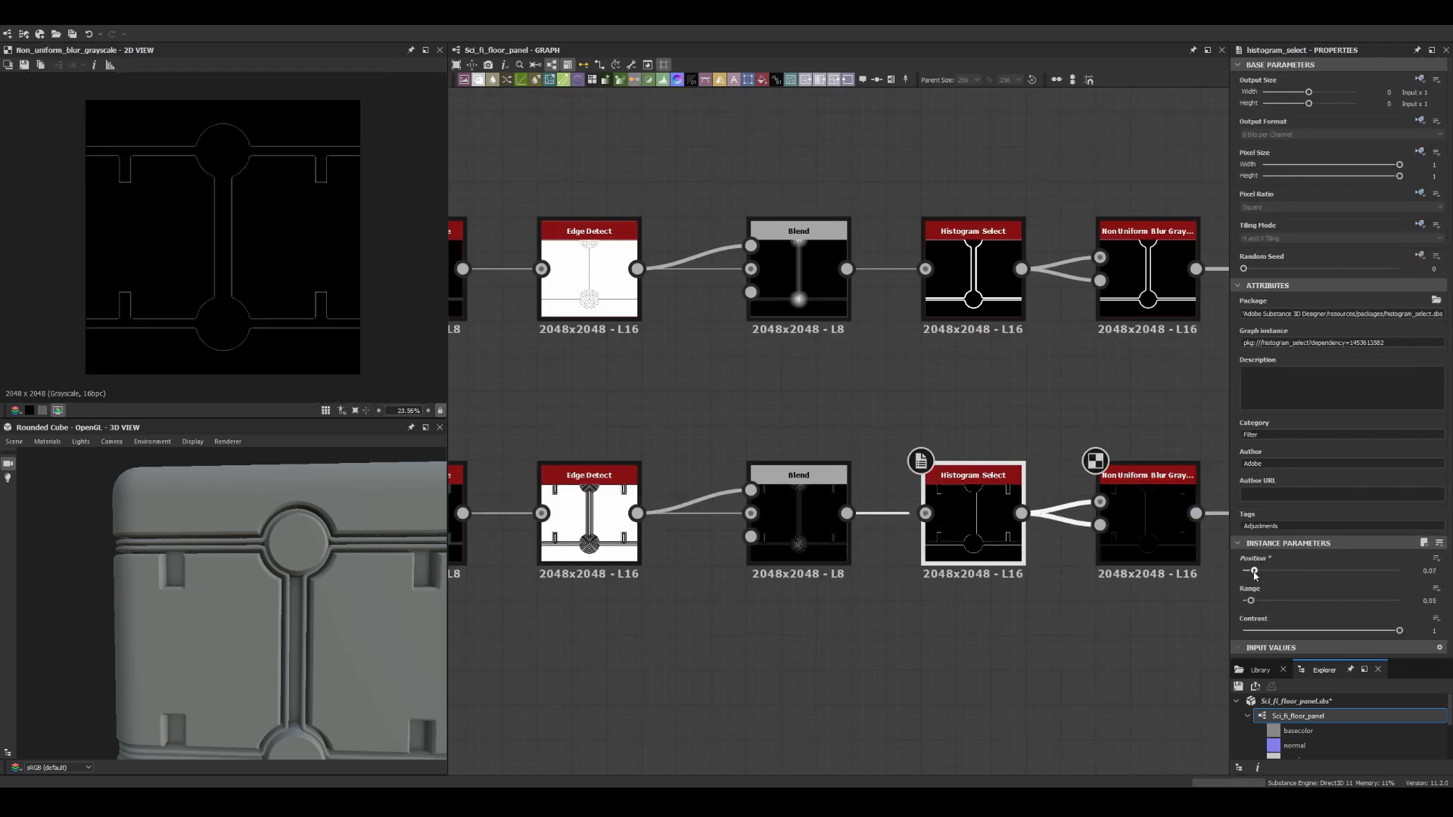
Step: Preview the duplicated groove mask's blend and open the parameters of the rectangle shape that feeds its corner blocks
{"action": "scroll", "coordinate": [832, 379], "scroll_direction": "down", "scroll_amount": 3}
{"action": "double_click", "coordinate": [820, 373]}
{"action": "scroll", "coordinate": [820, 373], "scroll_direction": "up", "scroll_amount": 2}
{"action": "left_click", "coordinate": [593, 233]}
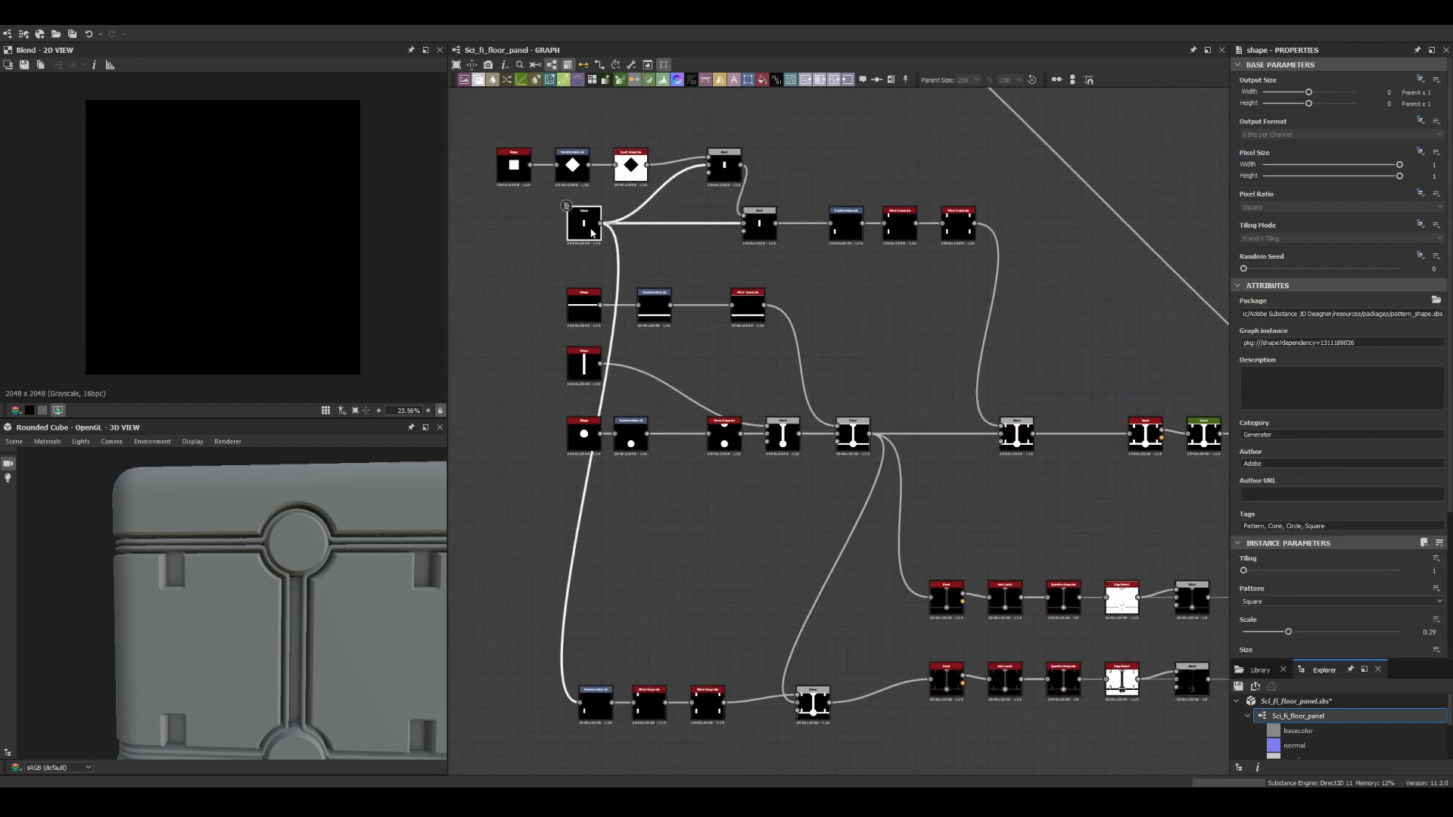
{"action": "scroll", "coordinate": [1284, 621], "scroll_direction": "down", "scroll_amount": 3}
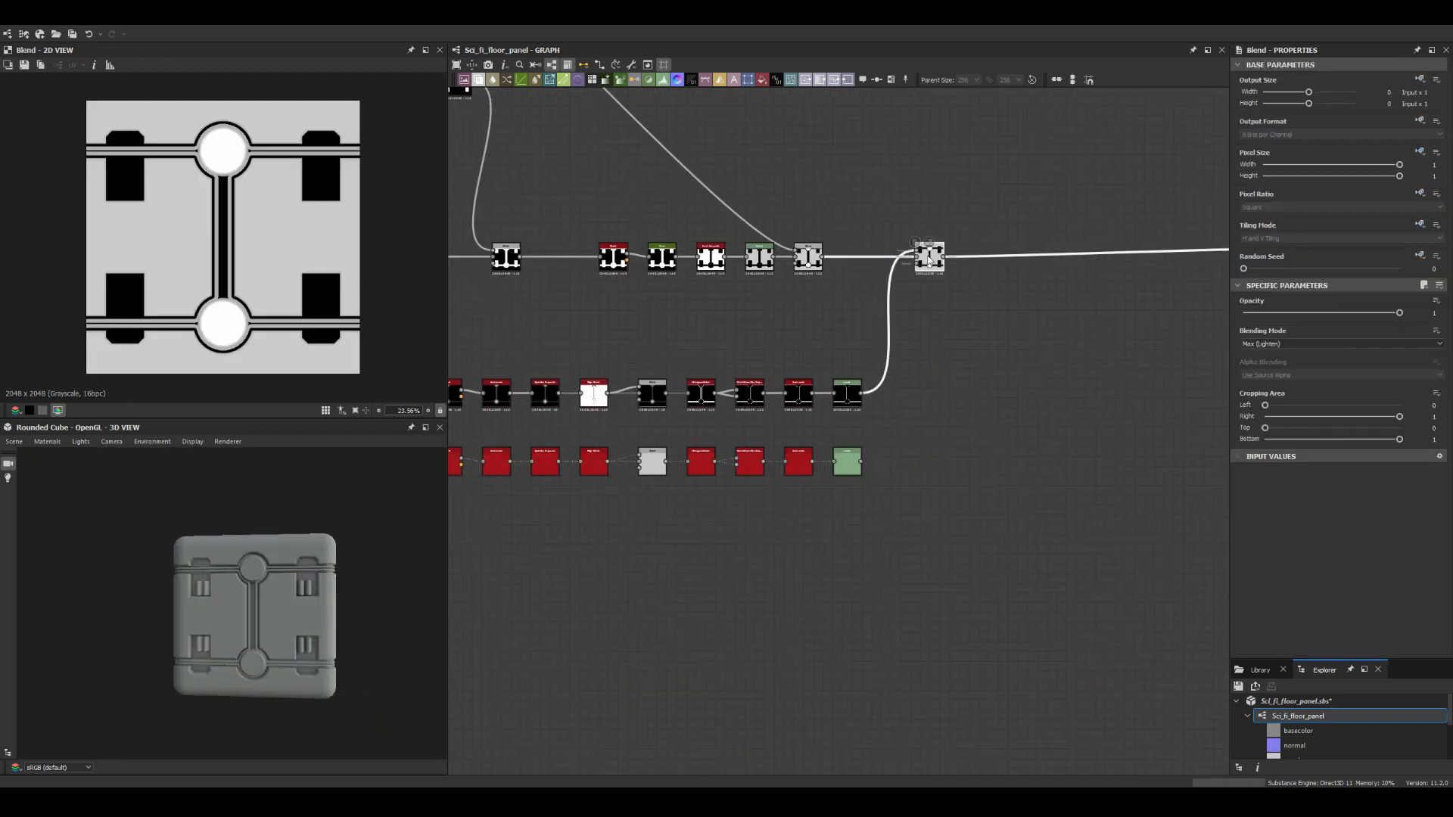
{"action": "scroll", "coordinate": [277, 607], "scroll_direction": "up", "scroll_amount": 3}
{"action": "scroll", "coordinate": [728, 458], "scroll_direction": "down", "scroll_amount": 2}
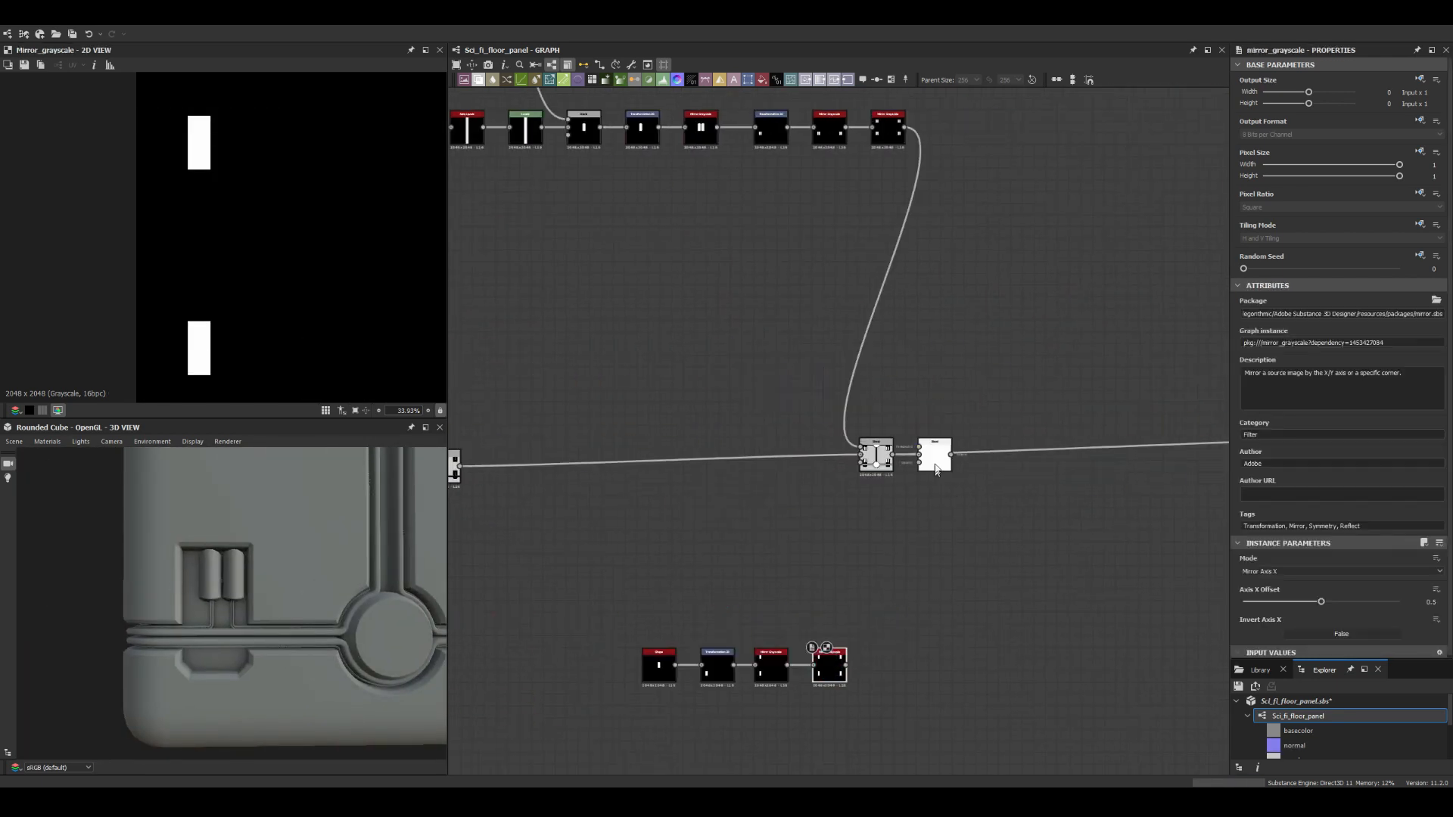
Step: Size the new rectangle and place it in the cylinder recess with Transformation 2D, and shift its duplicate to cut an L shape
{"action": "left_click_drag", "start_coordinate": [1269, 525], "coordinate": [1262, 525]}
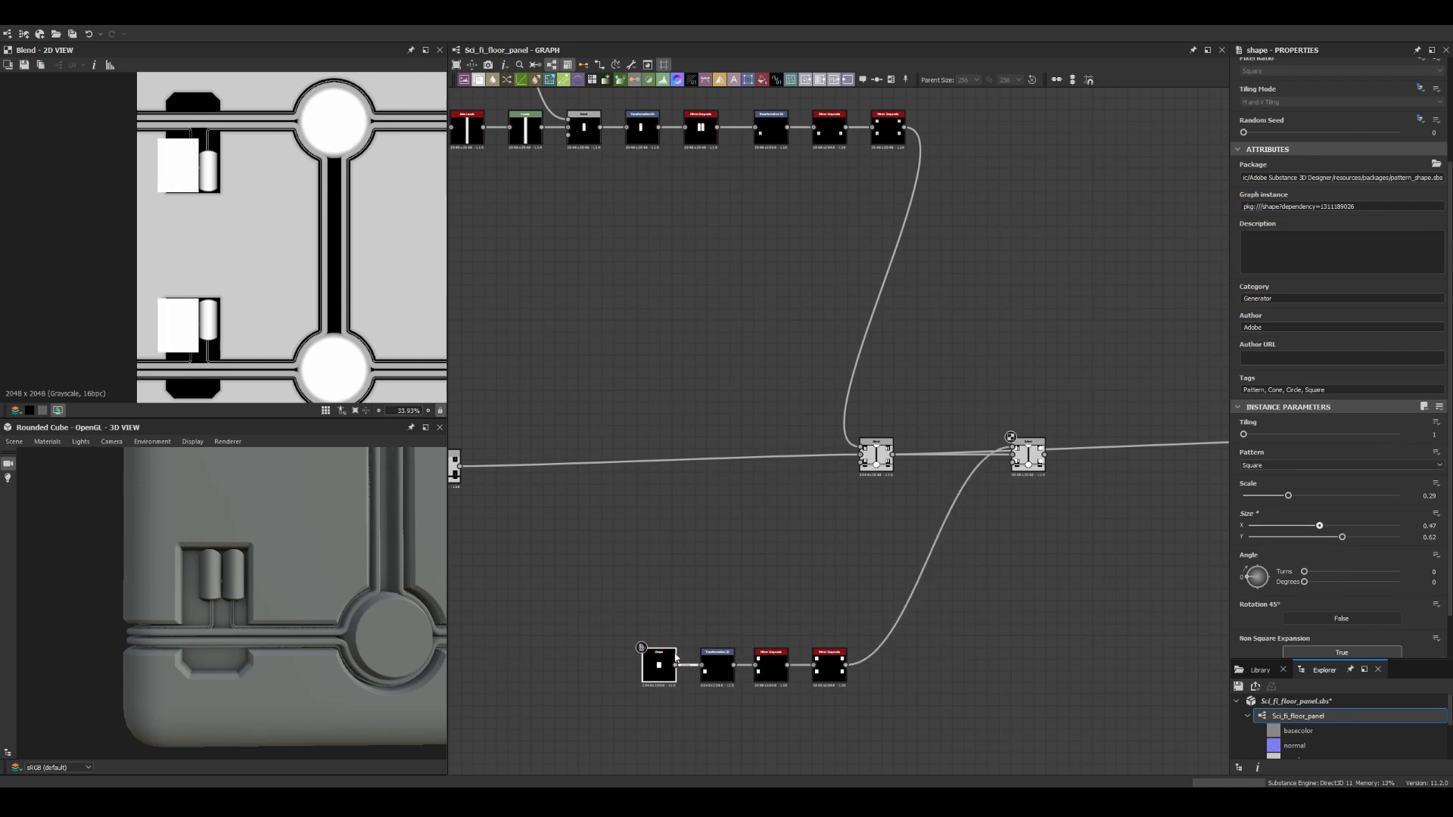
{"action": "double_click", "coordinate": [718, 666]}
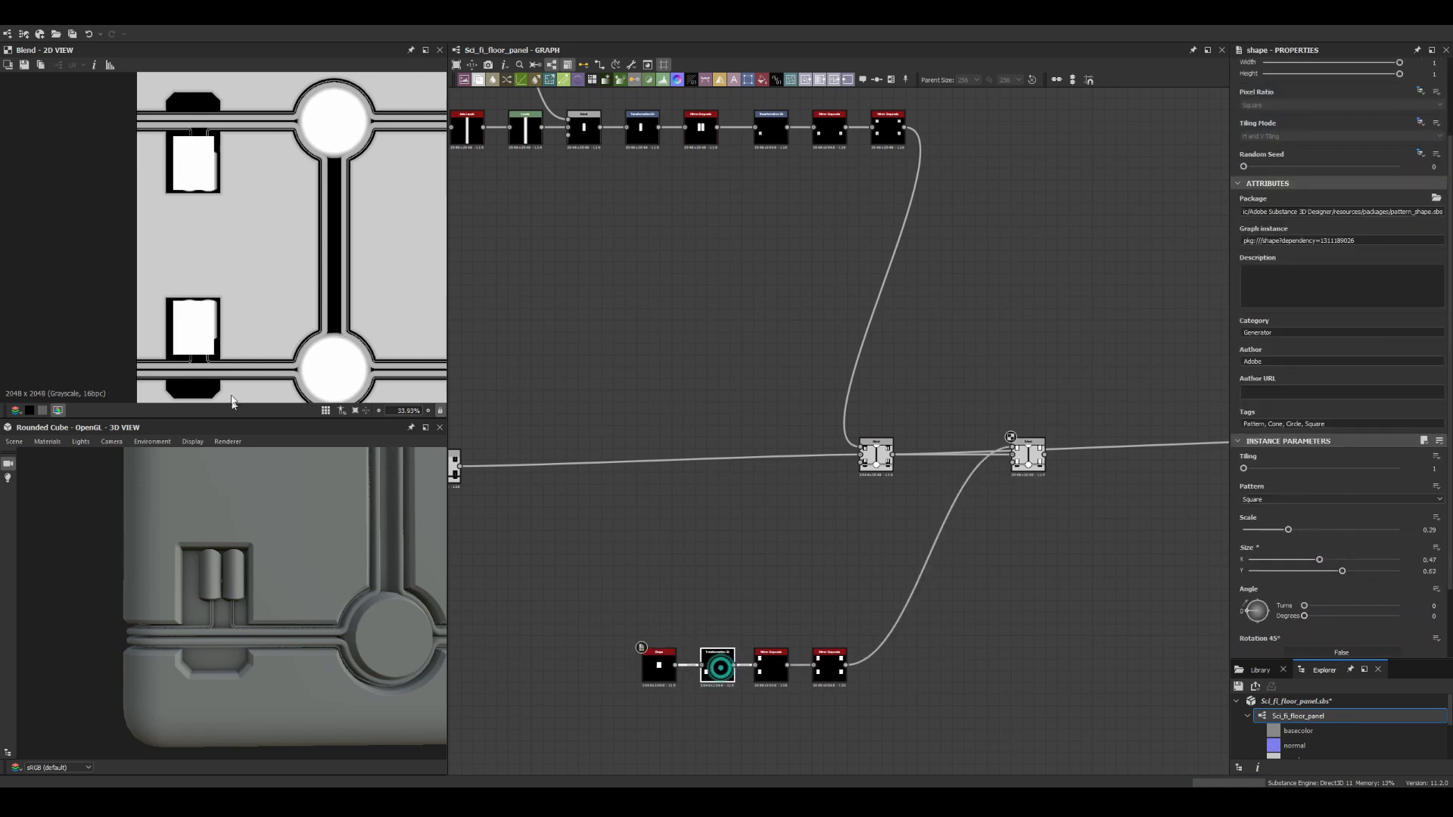
{"action": "scroll", "coordinate": [239, 355], "scroll_direction": "up", "scroll_amount": 1}
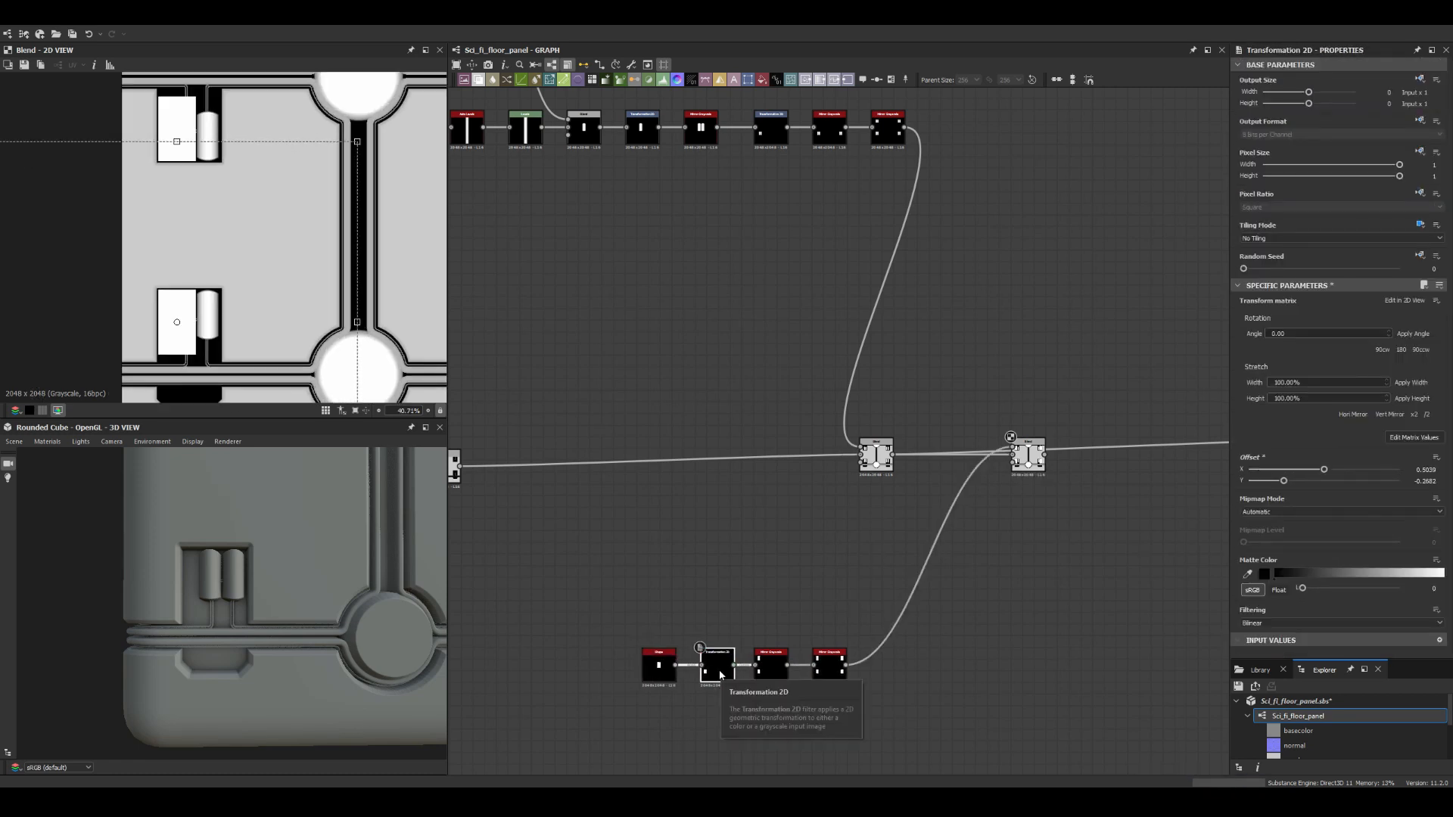
{"action": "scroll", "coordinate": [809, 434], "scroll_direction": "up", "scroll_amount": 3}
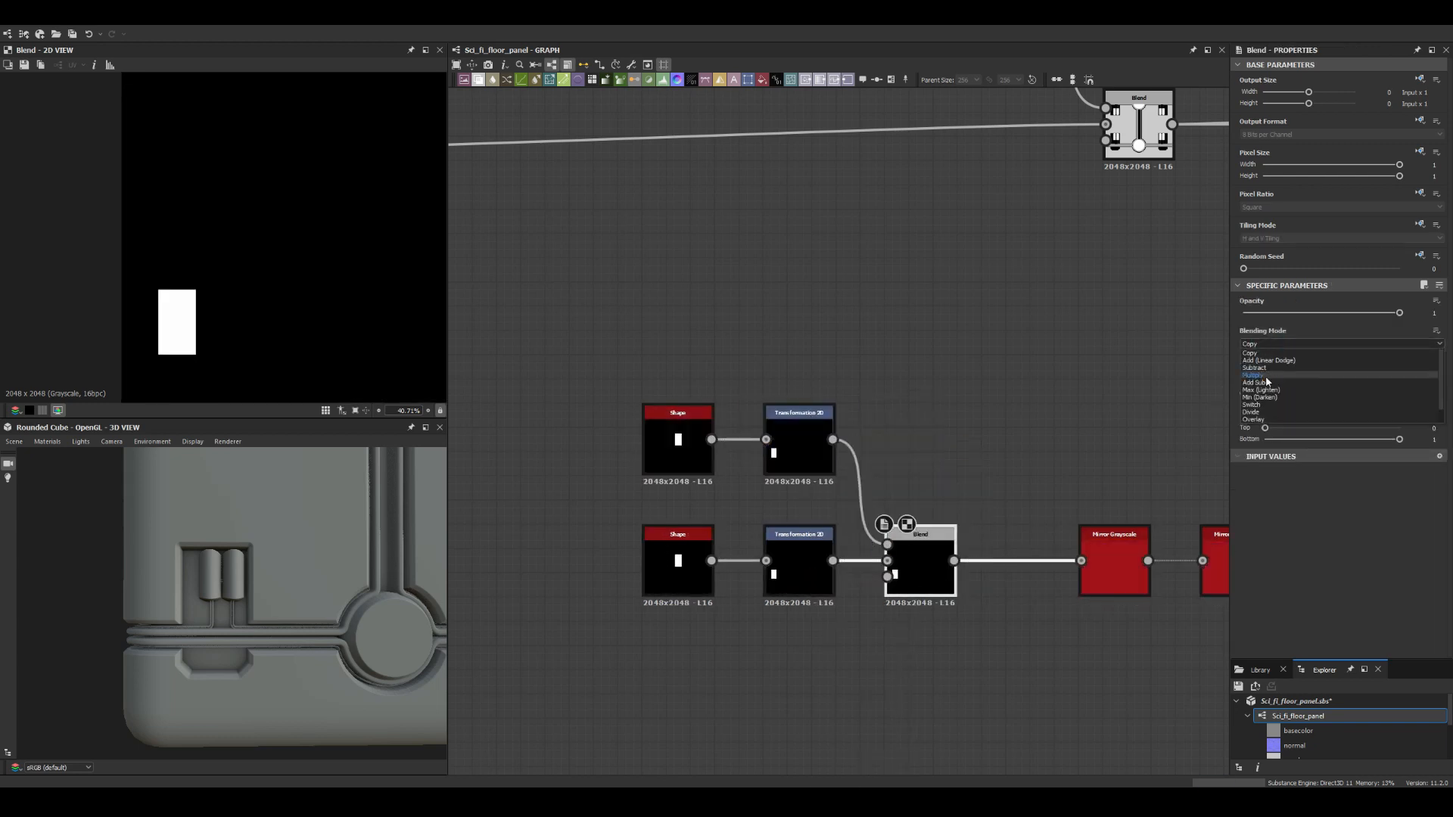
{"action": "left_click_drag", "start_coordinate": [193, 331], "coordinate": [226, 328]}
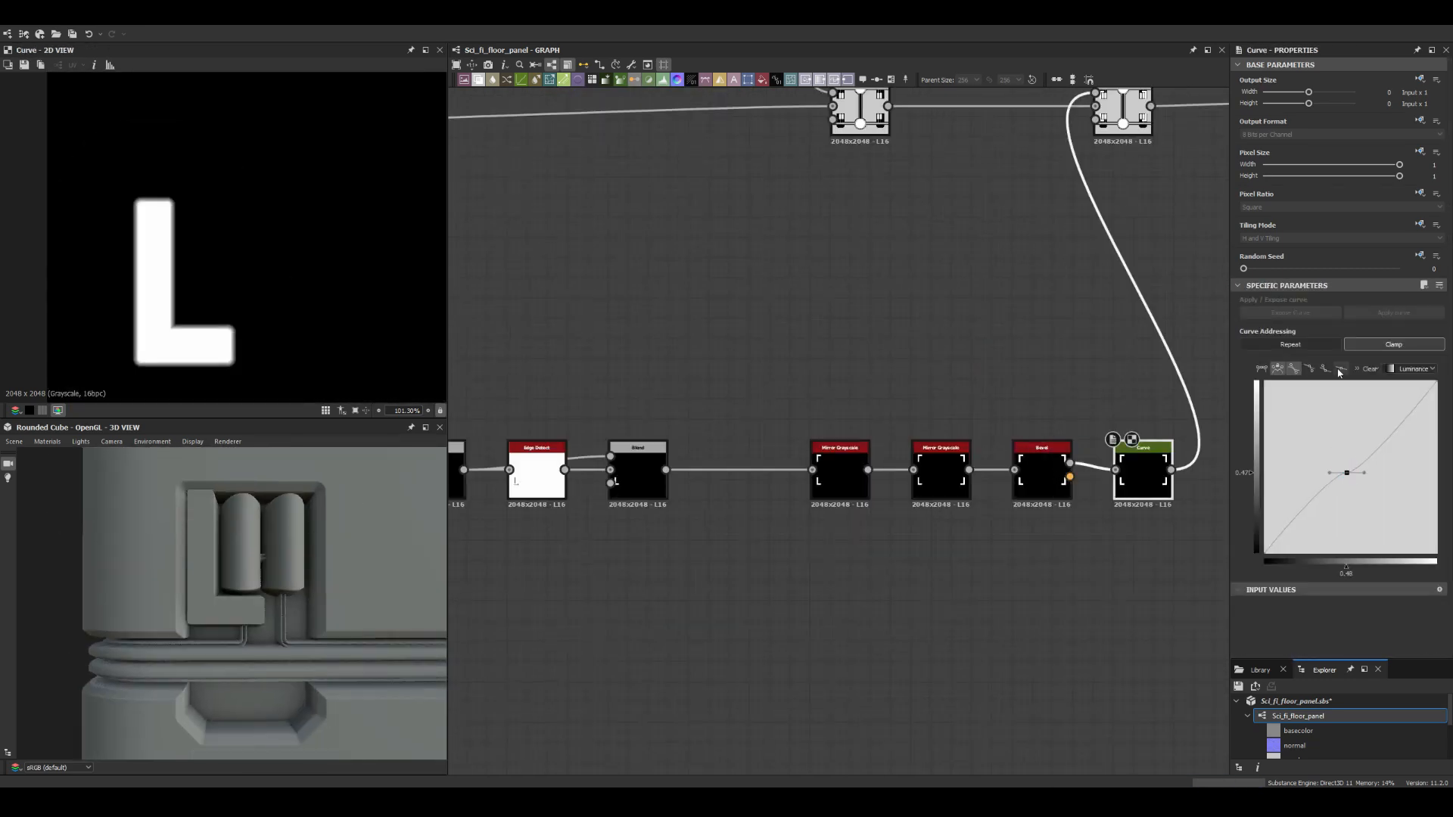
Step: Examine the L-shaped brackets and paired cylinders on the 3D cube from different angles
{"action": "left_click_drag", "start_coordinate": [247, 583], "coordinate": [264, 541]}
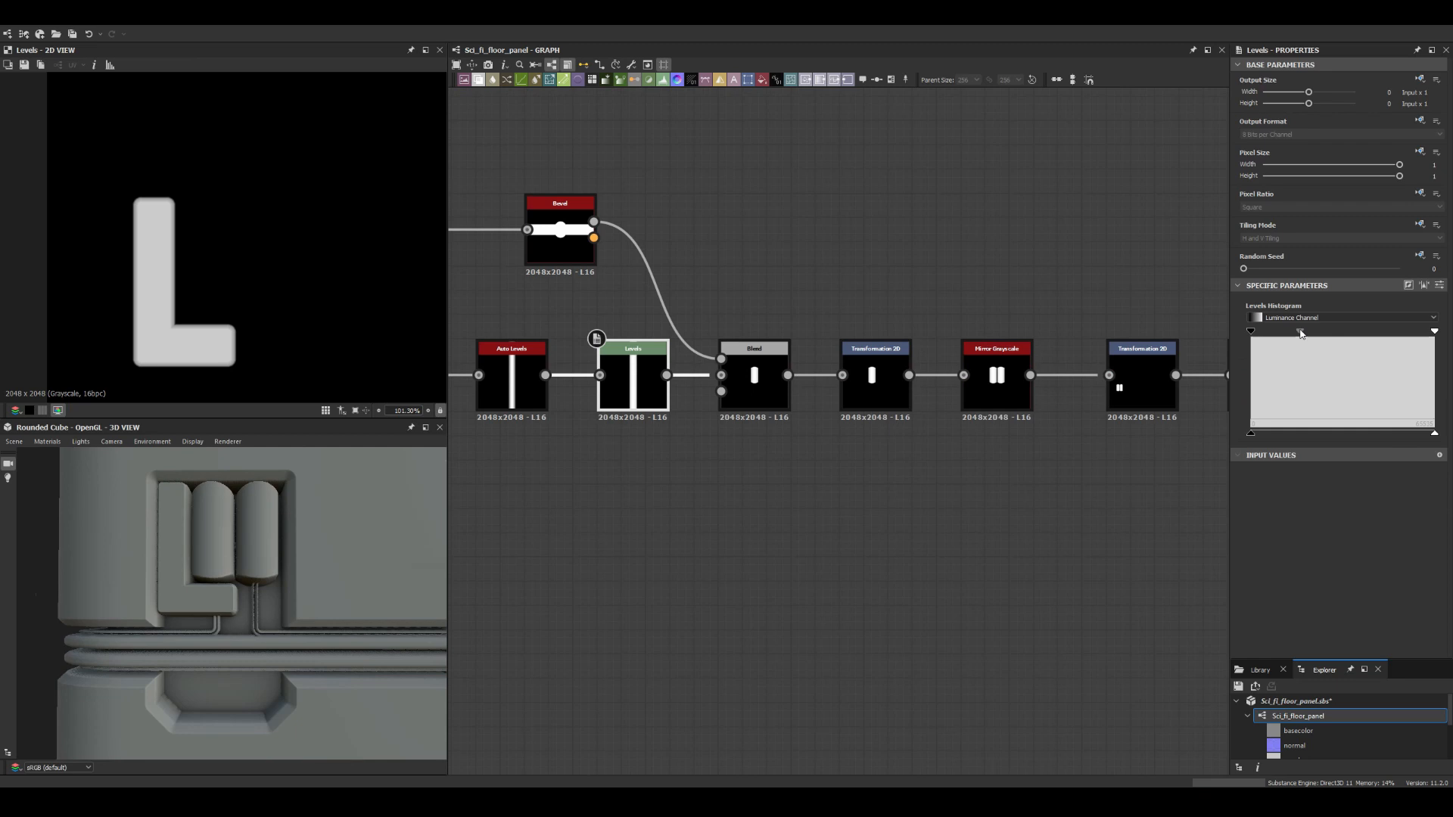
{"action": "left_click_drag", "start_coordinate": [258, 560], "coordinate": [273, 587]}
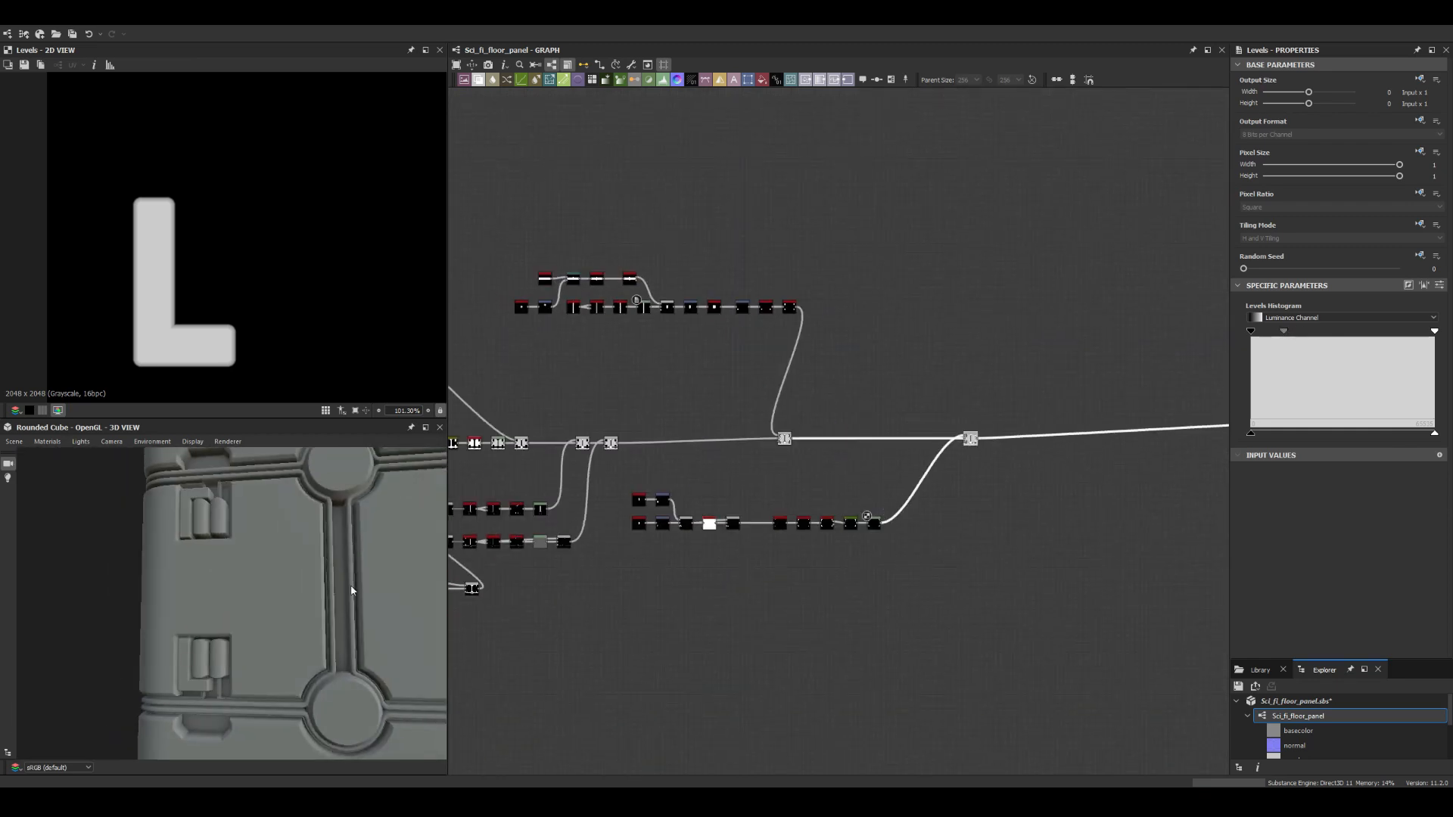
{"action": "left_click_drag", "start_coordinate": [352, 590], "coordinate": [333, 579]}
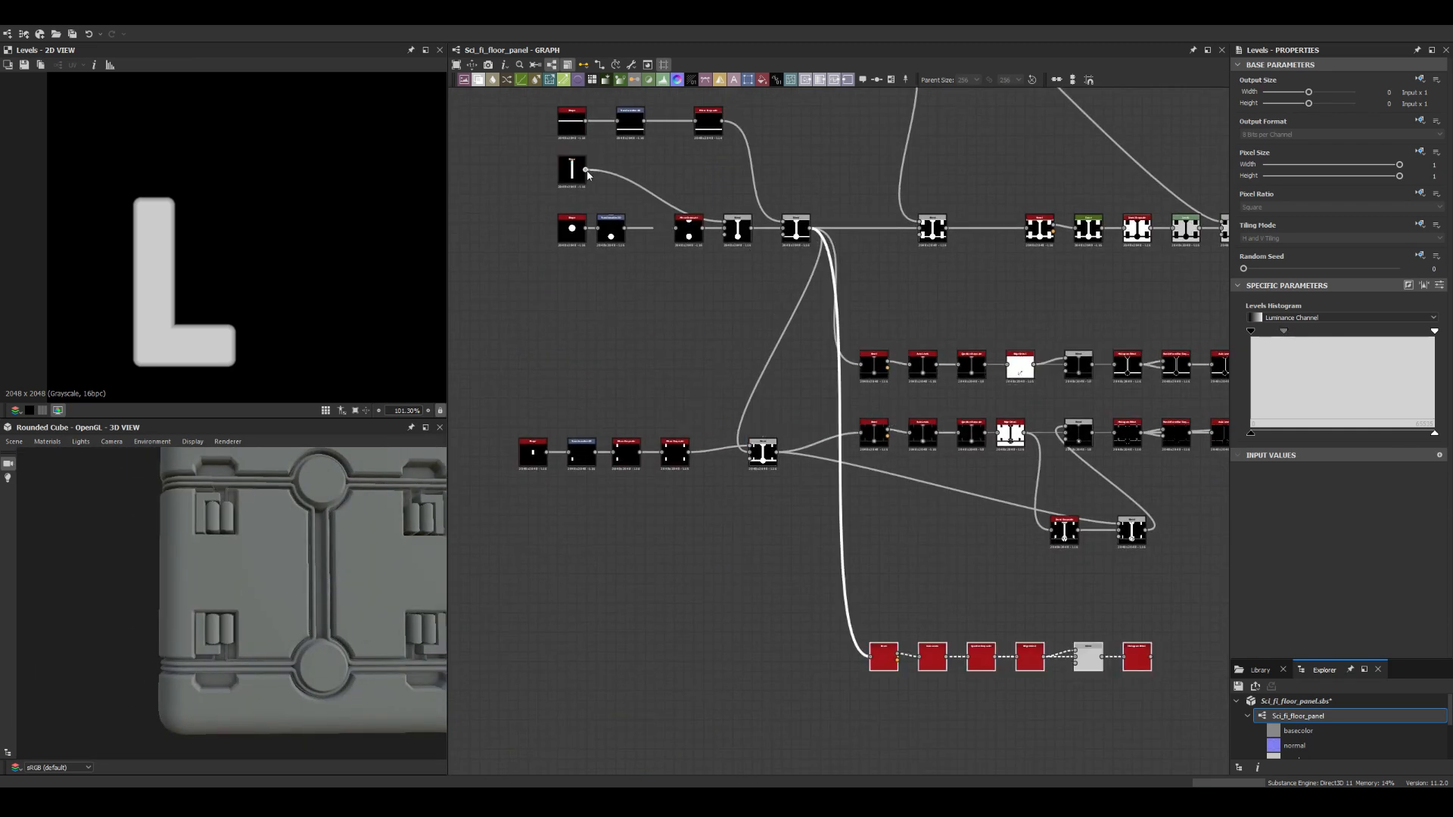
Step: Feed the vertical bar shape into the newly duplicated outline chain and add a Non Uniform Blur Grayscale after its Max (Lighten) blend
{"action": "left_click_drag", "start_coordinate": [588, 172], "coordinate": [869, 657]}
{"action": "left_click", "coordinate": [1137, 657]}
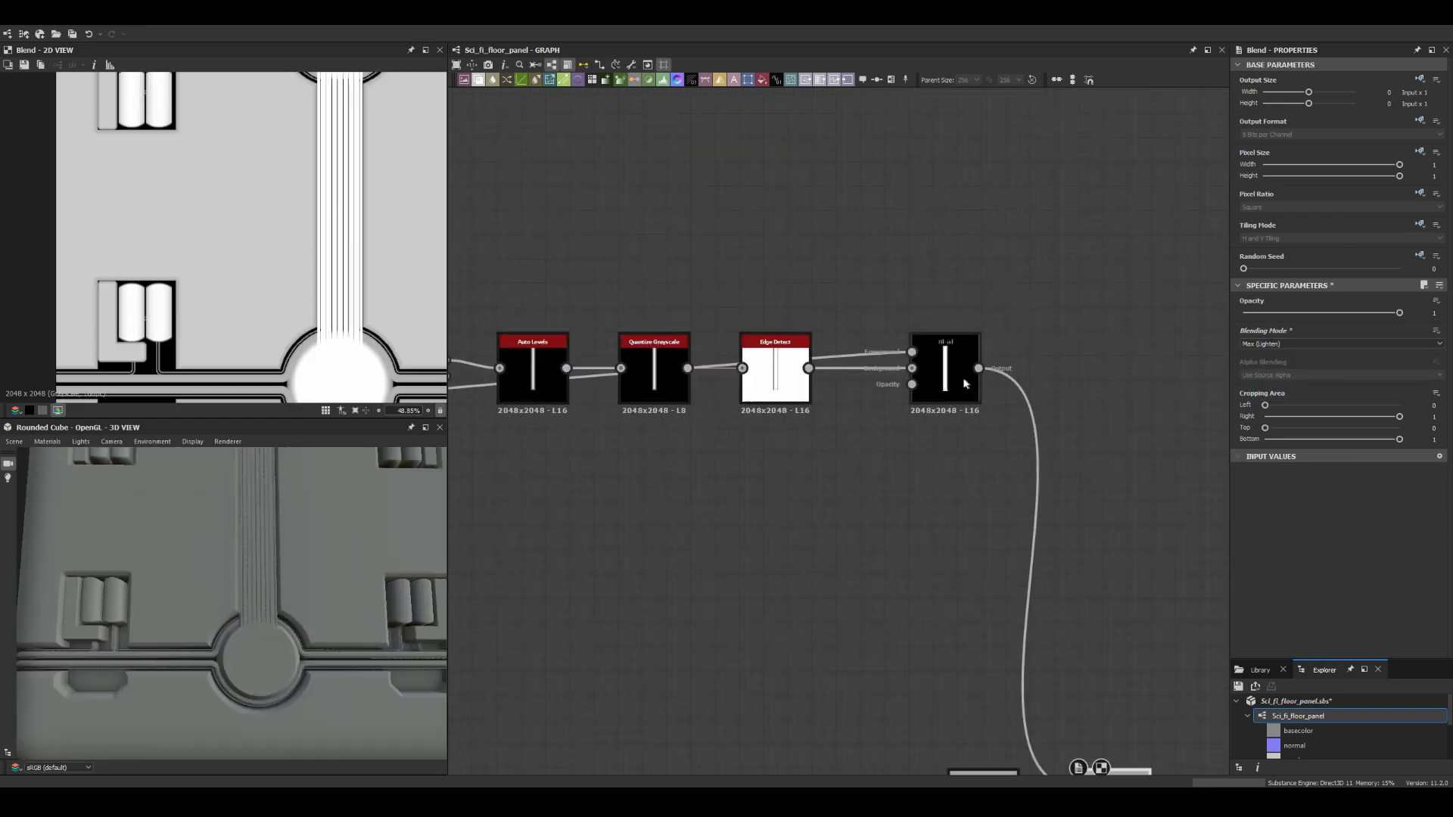
{"action": "key", "text": "space"}
{"action": "type", "text": "non"}
{"action": "left_click", "coordinate": [1002, 416]}
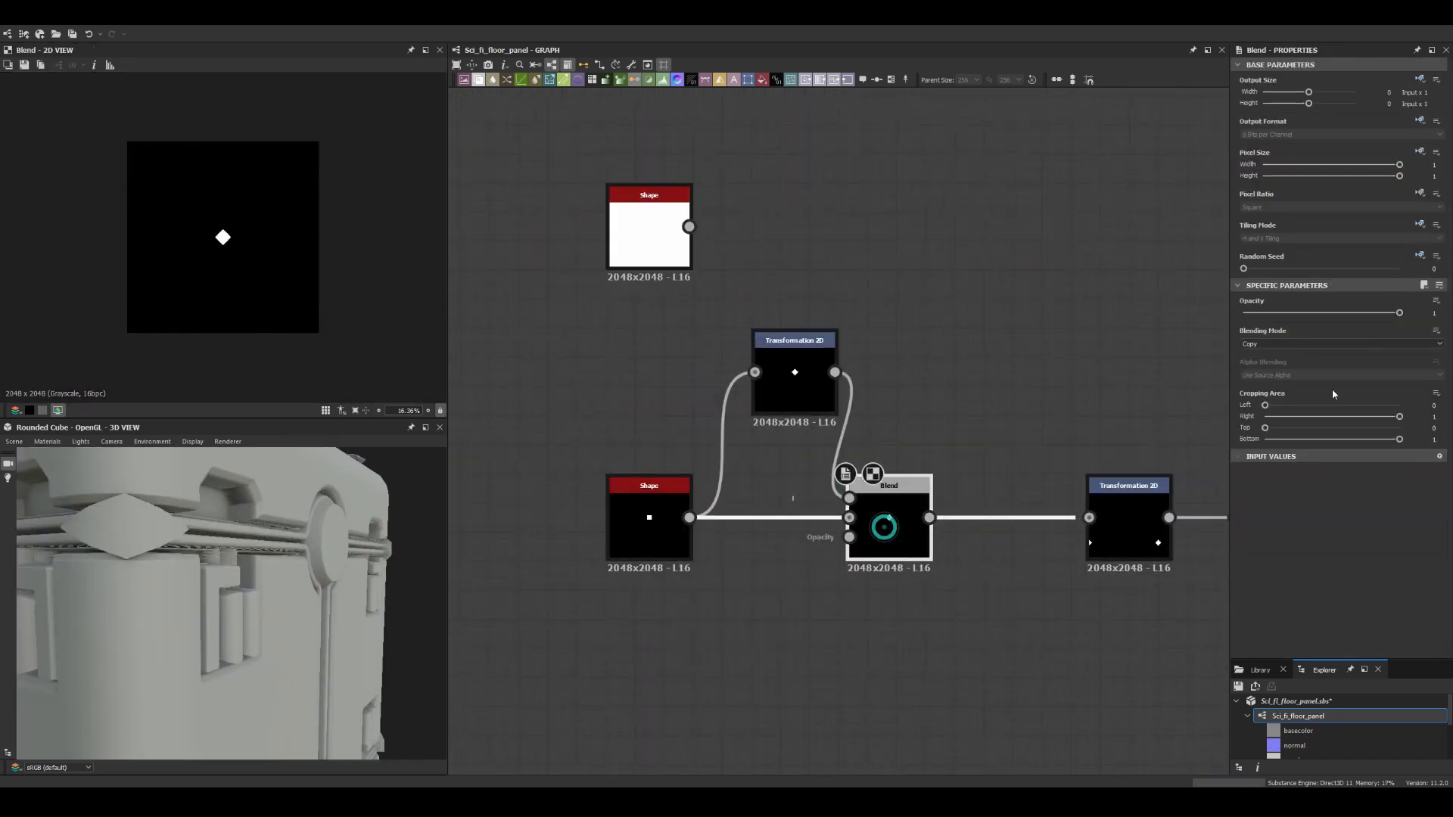
Step: Add a 90° Linear Gradient with a Transformation 2D and blend it with the octagon shape using Min (Darken)
{"action": "left_click", "coordinate": [795, 386]}
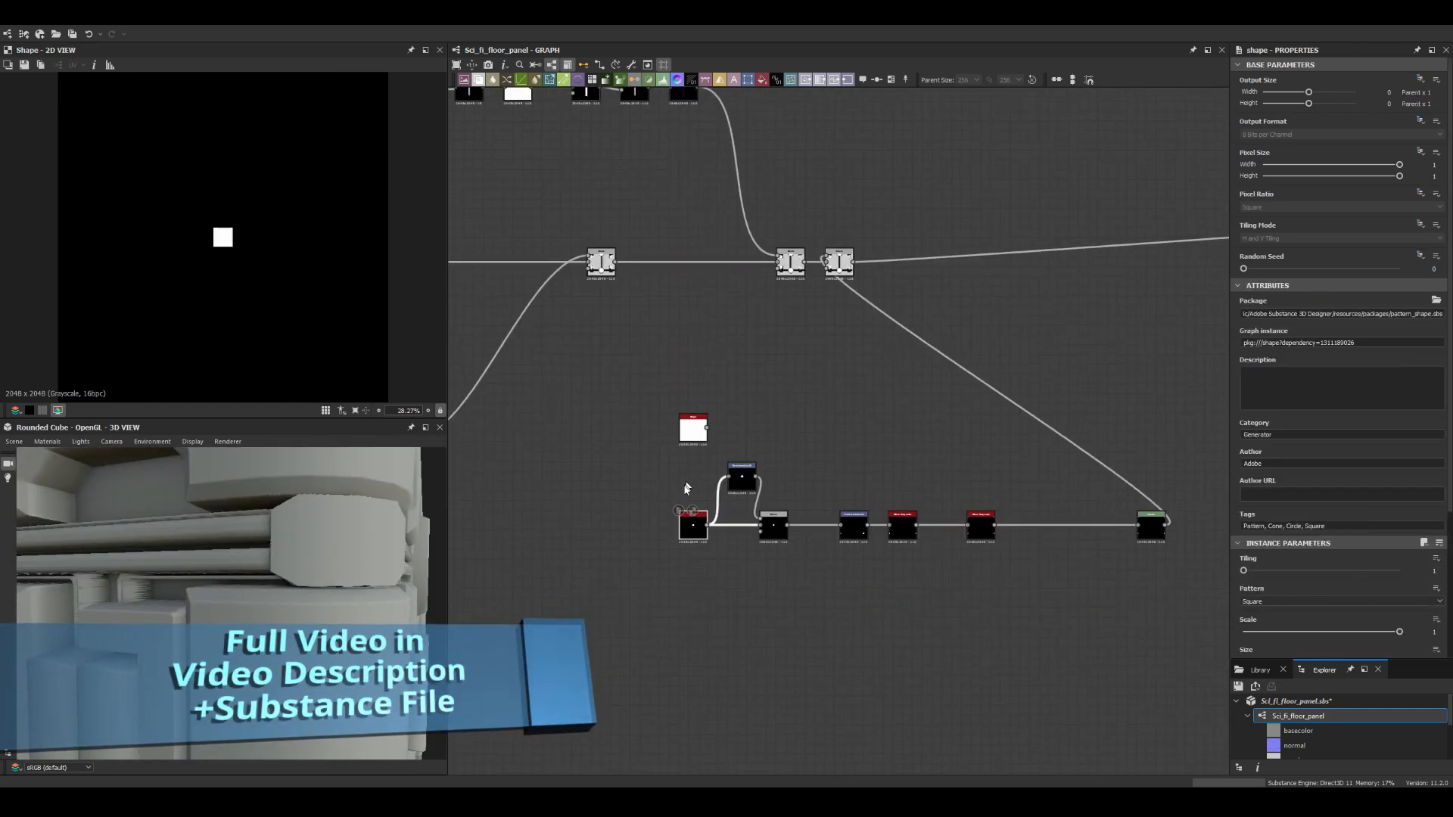
{"action": "scroll", "coordinate": [715, 535], "scroll_direction": "up", "scroll_amount": 2}
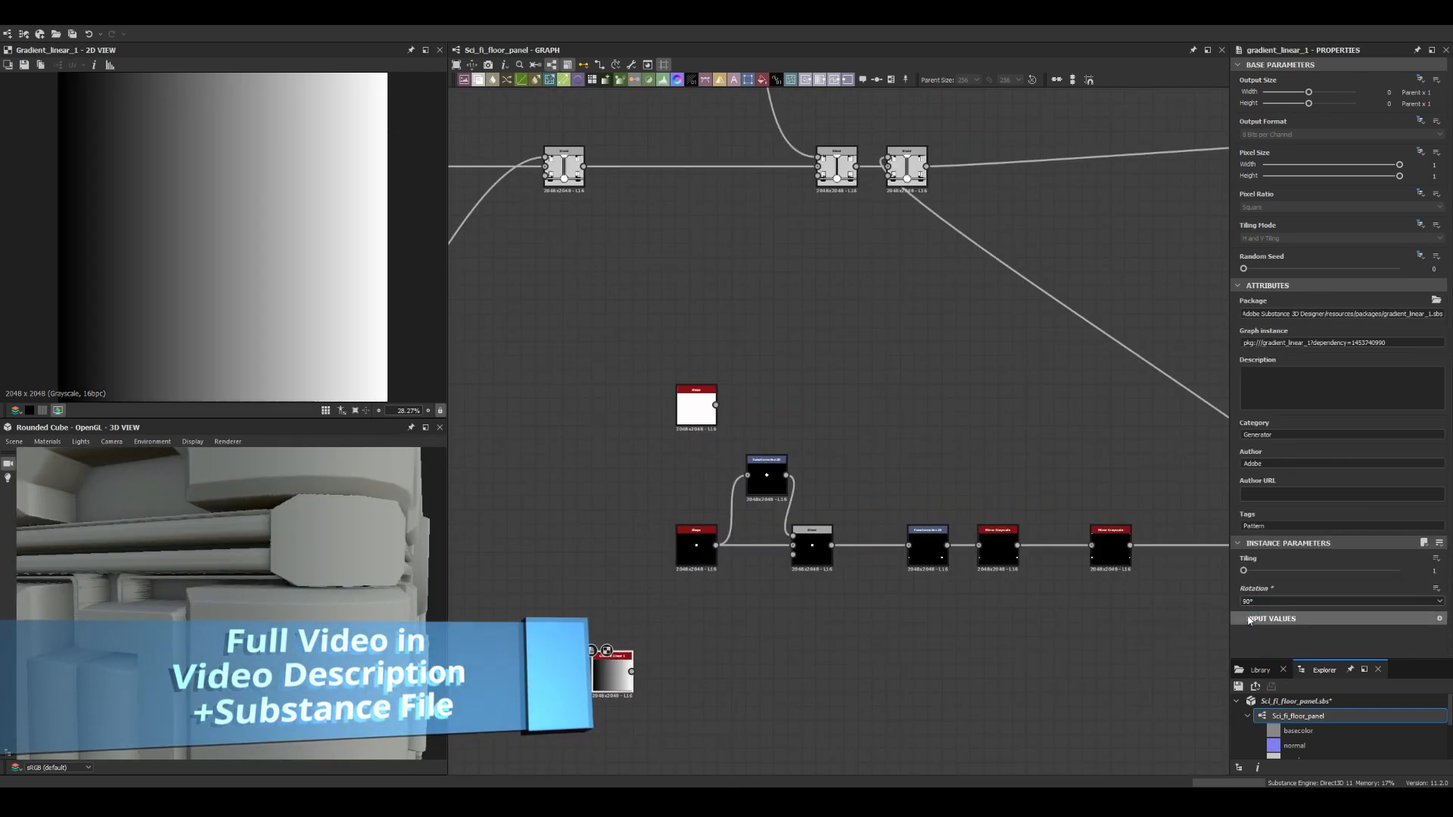
{"action": "left_click", "coordinate": [692, 683]}
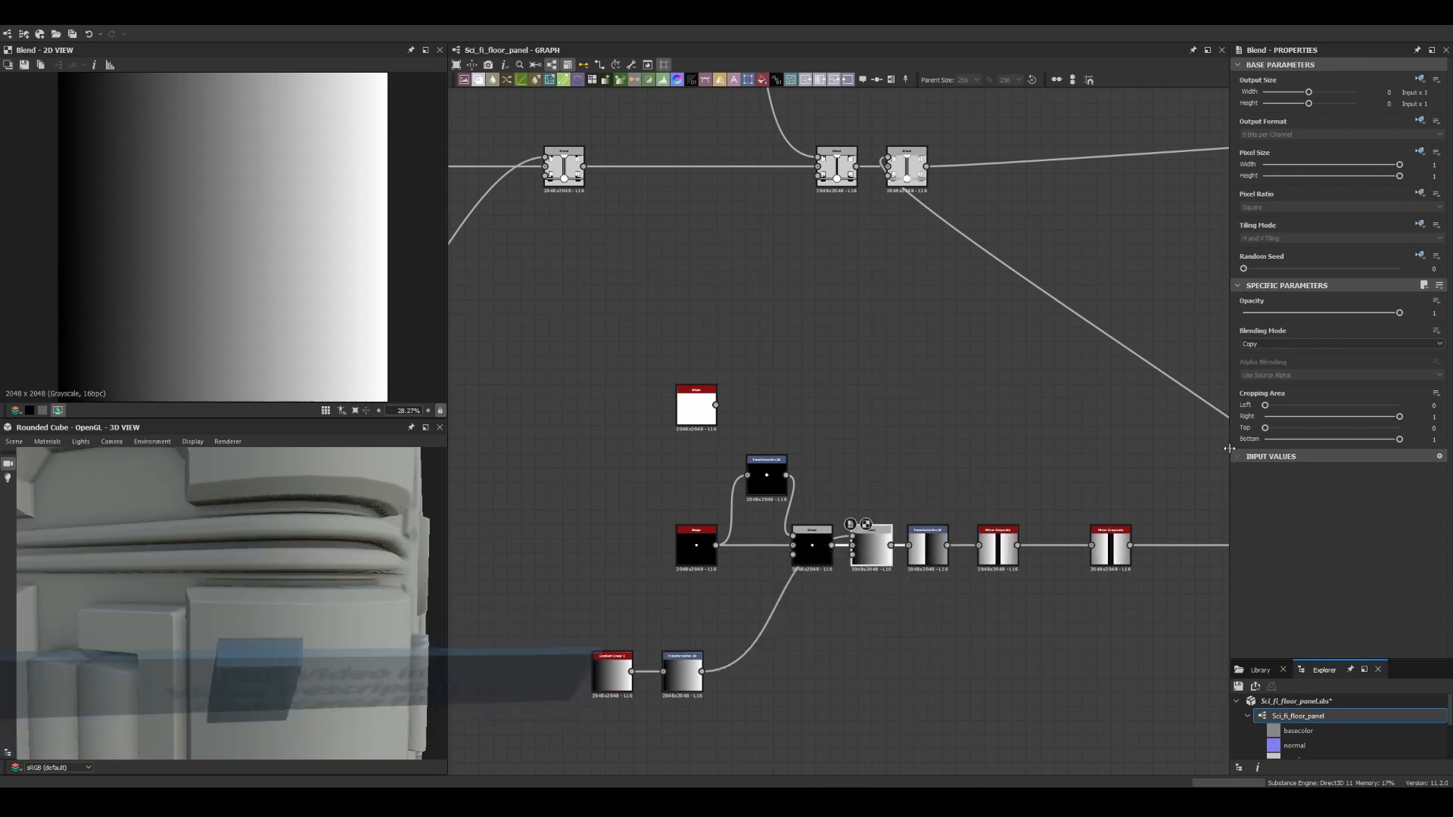
{"action": "scroll", "coordinate": [202, 244], "scroll_direction": "up", "scroll_amount": 3}
{"action": "left_click", "coordinate": [871, 546]}
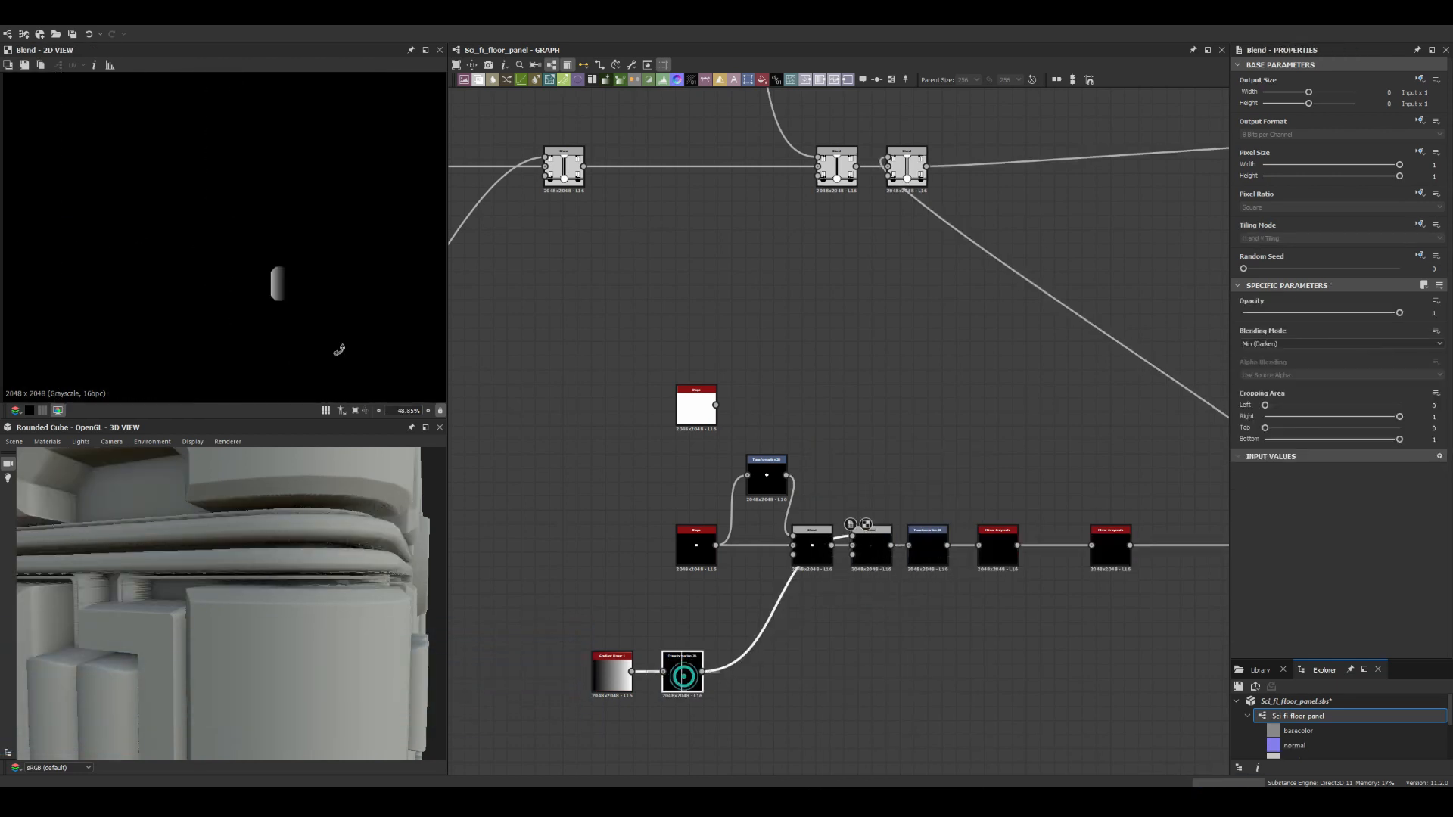
Step: Narrow the gradient with its Transformation 2D and shift it sideways across the octagon to slope one edge
{"action": "left_click", "coordinate": [682, 671]}
{"action": "scroll", "coordinate": [203, 246], "scroll_direction": "up", "scroll_amount": 4}
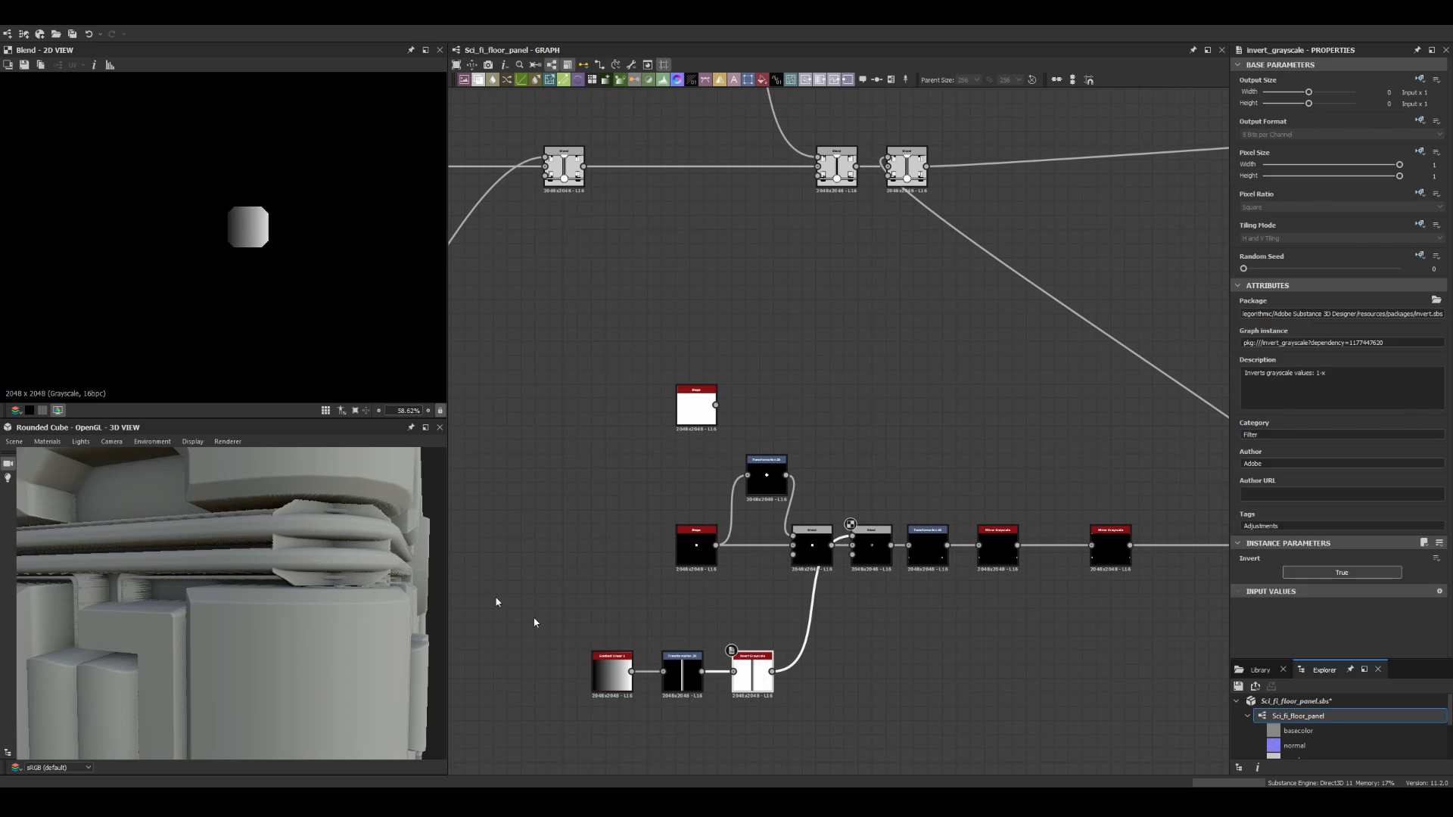
{"action": "left_click_drag", "start_coordinate": [251, 227], "coordinate": [221, 227]}
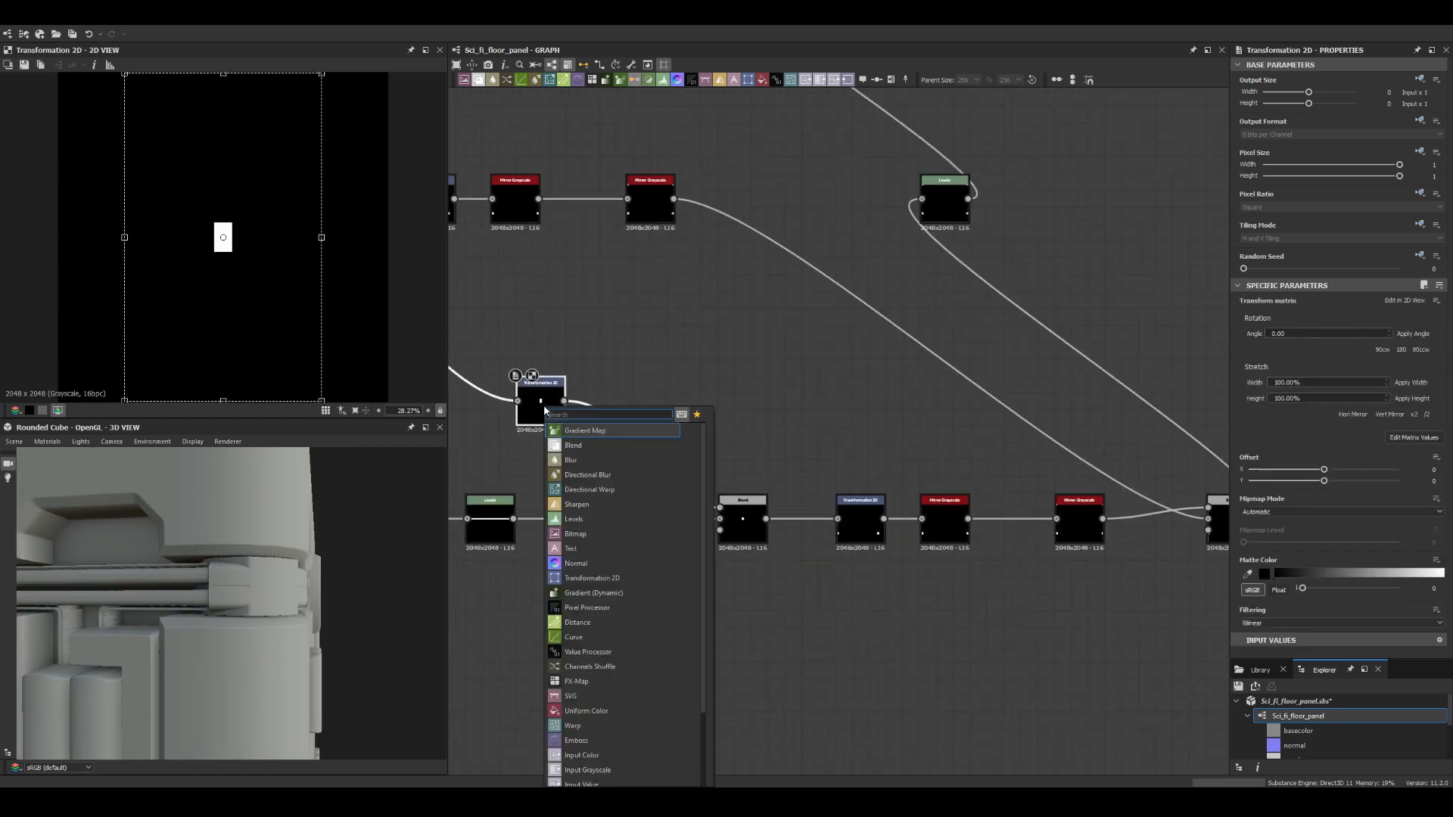
Step: Add a filter node after the octagon copy's Transformation 2D and nudge the mirrored octagon blocks along the panel
{"action": "left_click", "coordinate": [563, 454]}
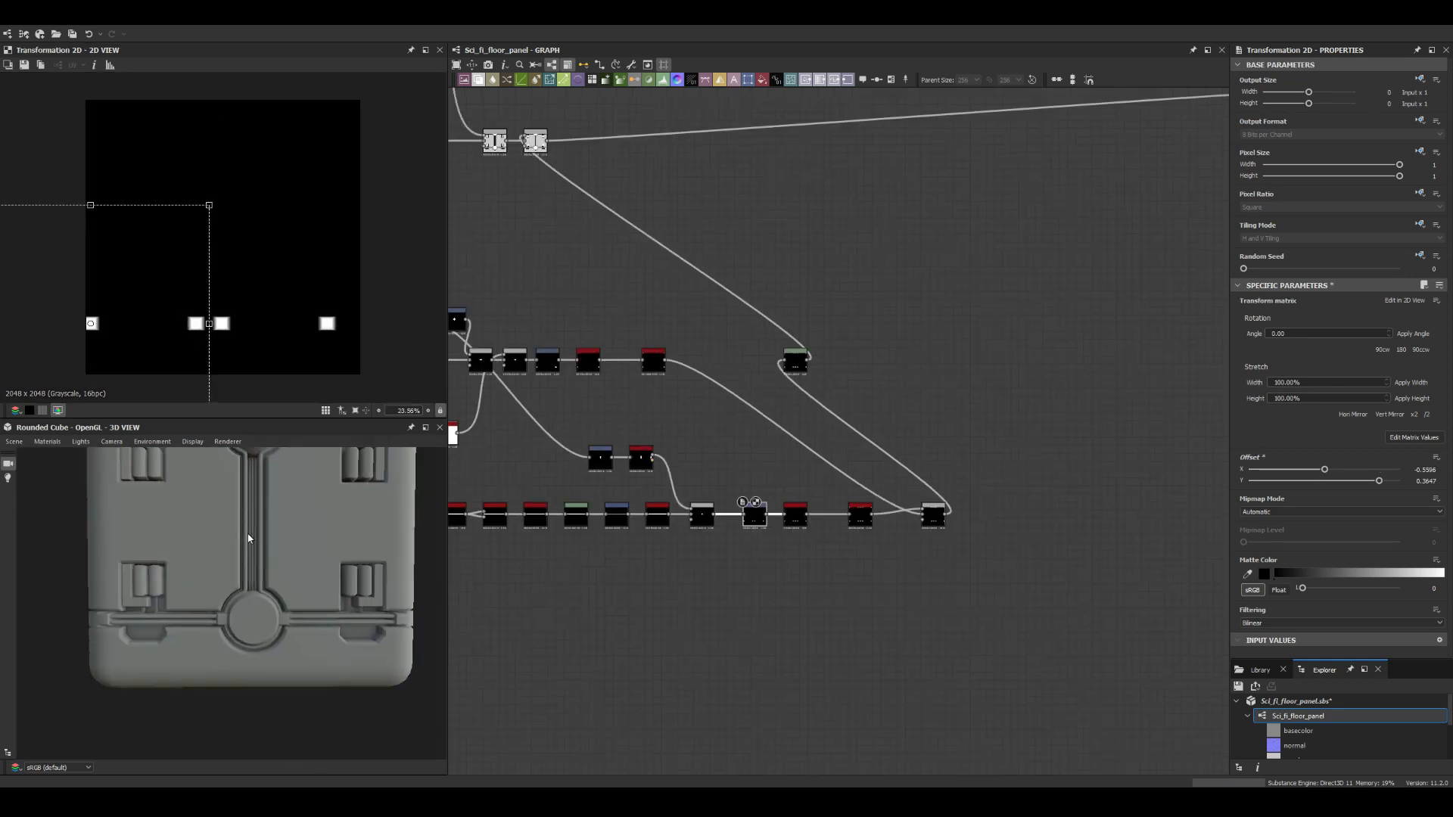
{"action": "left_click_drag", "start_coordinate": [248, 538], "coordinate": [227, 560]}
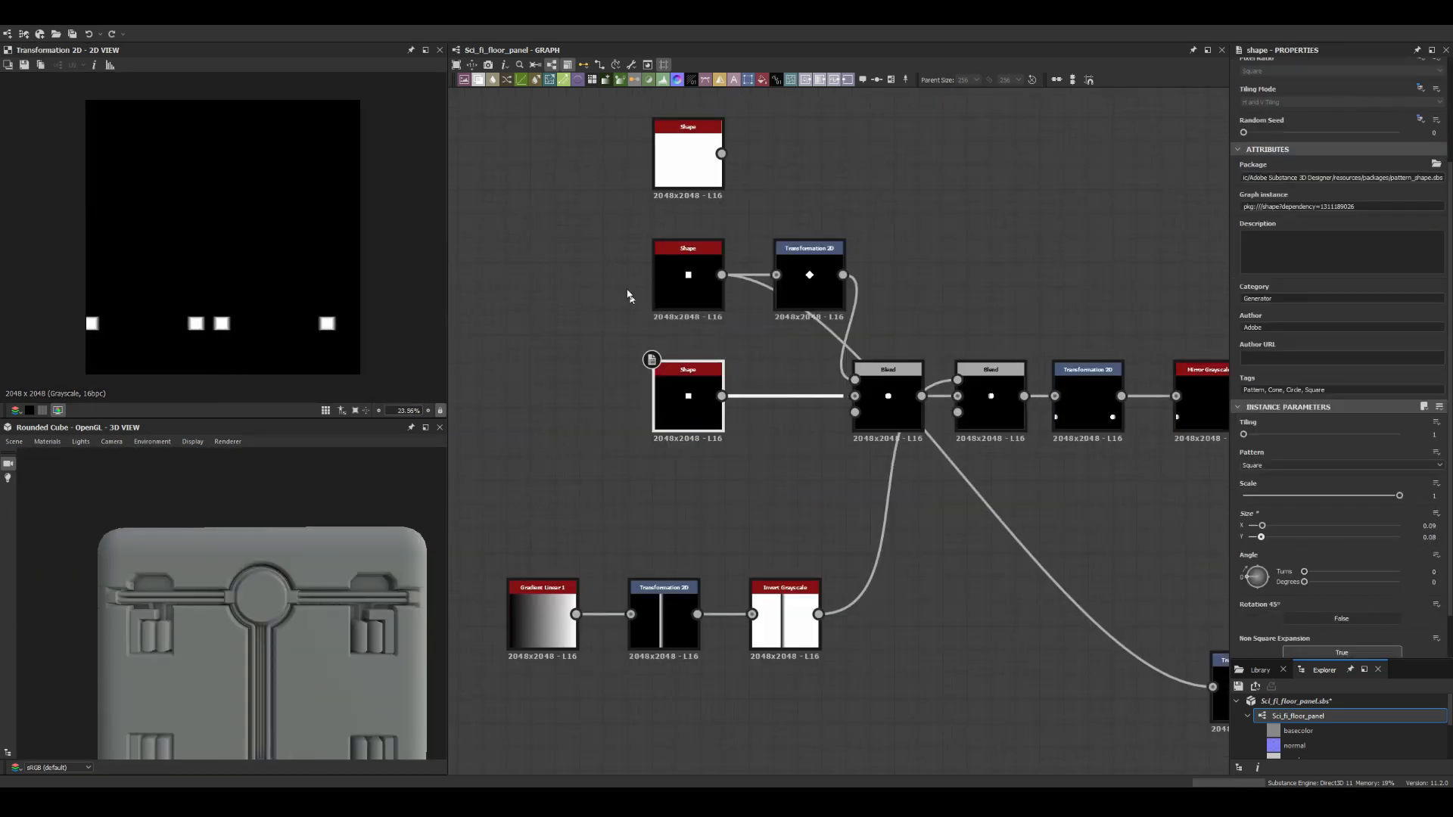
{"action": "left_click_drag", "start_coordinate": [177, 316], "coordinate": [178, 318]}
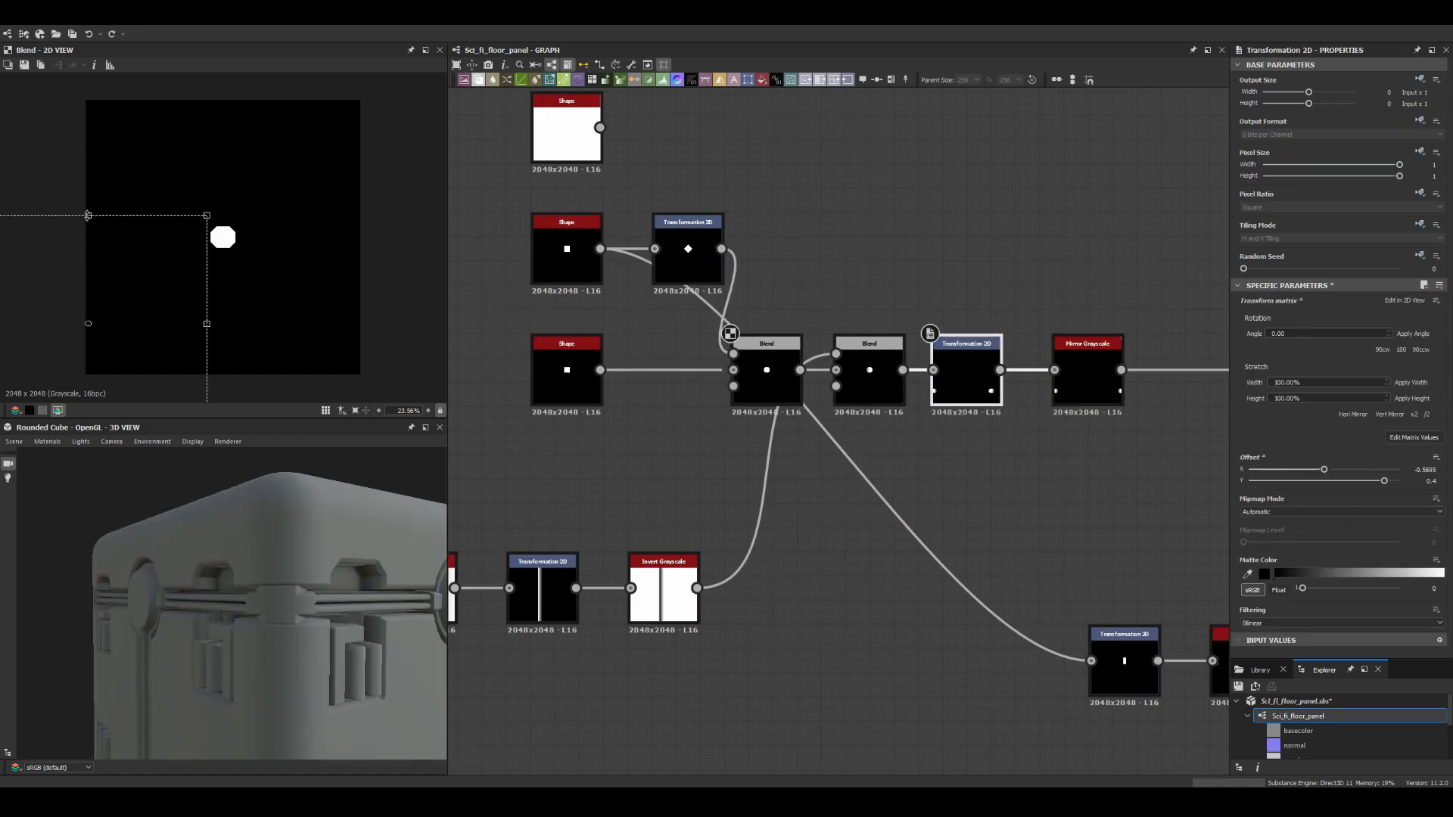
{"action": "left_click_drag", "start_coordinate": [249, 575], "coordinate": [333, 560]}
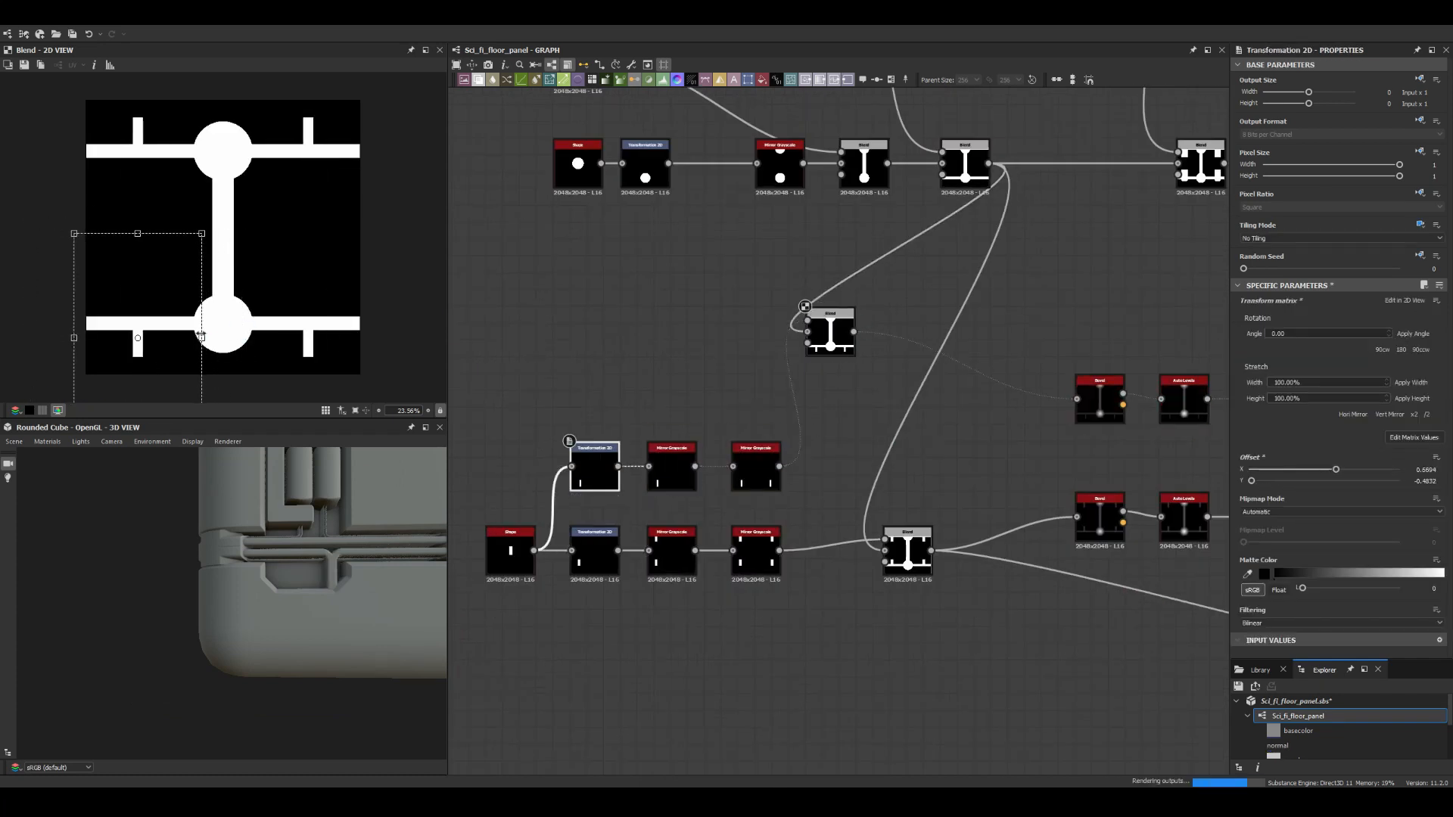
Step: Combine the two L-bracket Levels outputs in a Max (Lighten) Blend and route the result into the main height blend
{"action": "left_click_drag", "start_coordinate": [292, 526], "coordinate": [341, 499]}
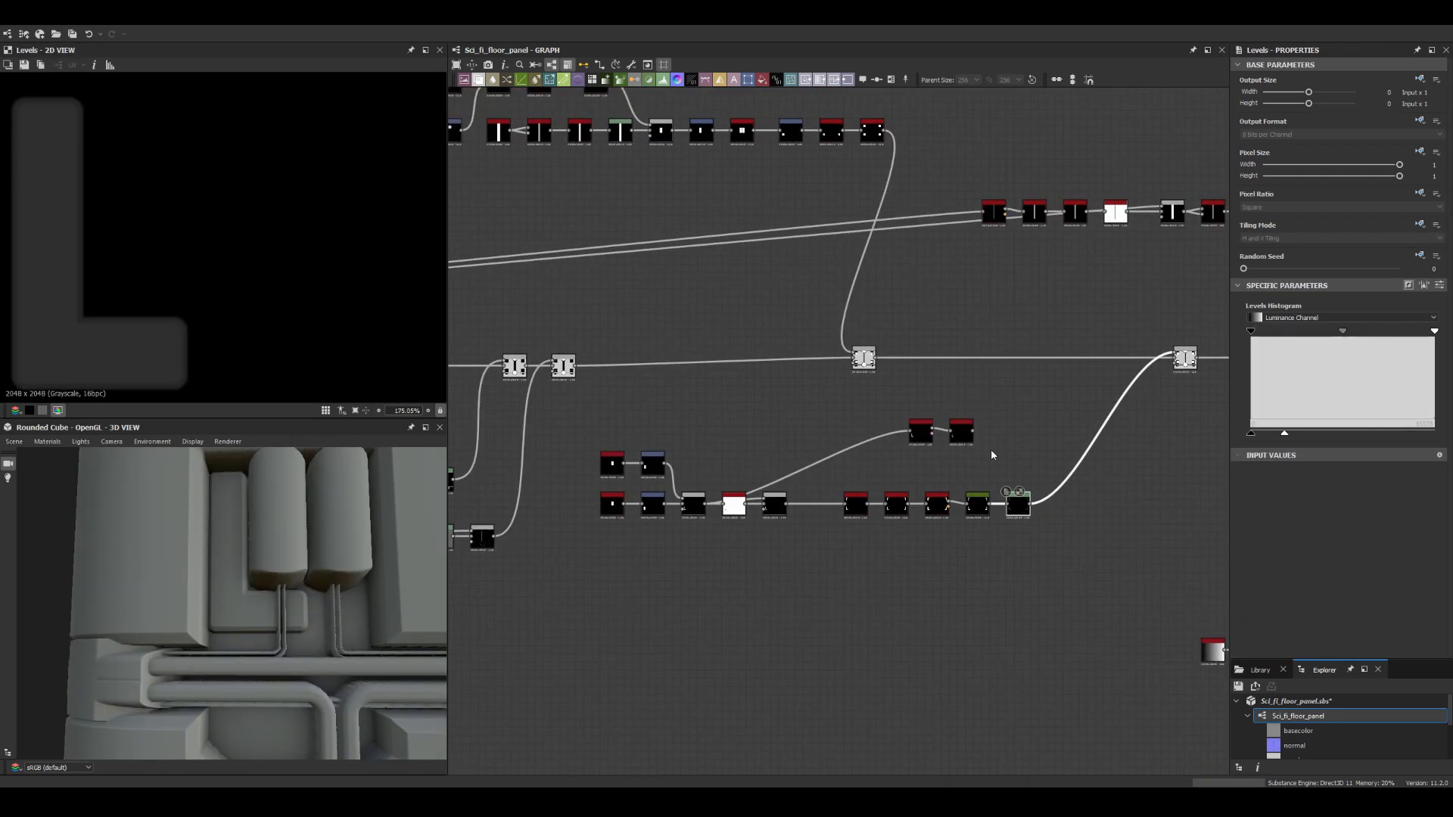
{"action": "scroll", "coordinate": [992, 448], "scroll_direction": "up", "scroll_amount": 2}
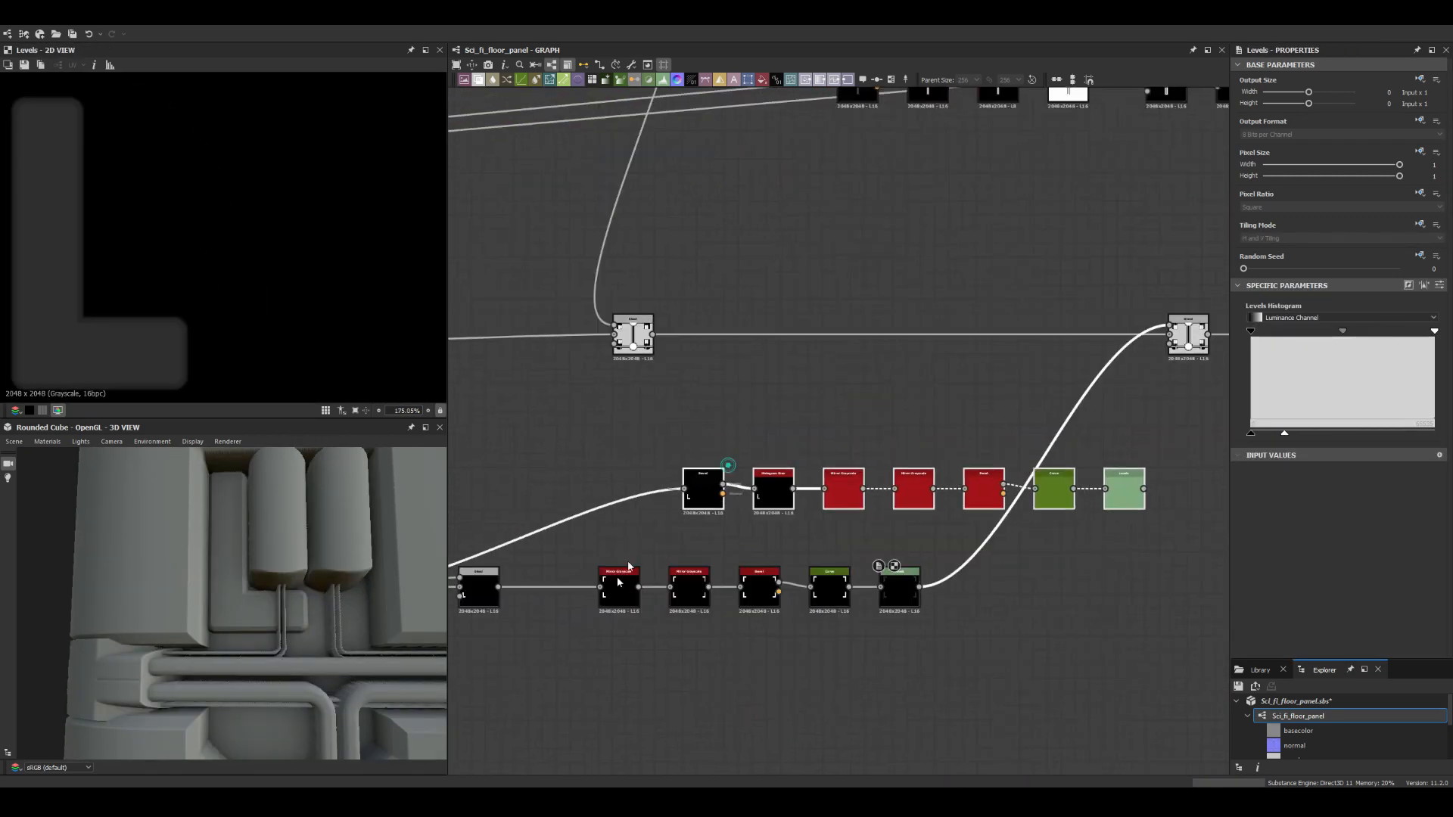
{"action": "left_click_drag", "start_coordinate": [706, 535], "coordinate": [955, 535]}
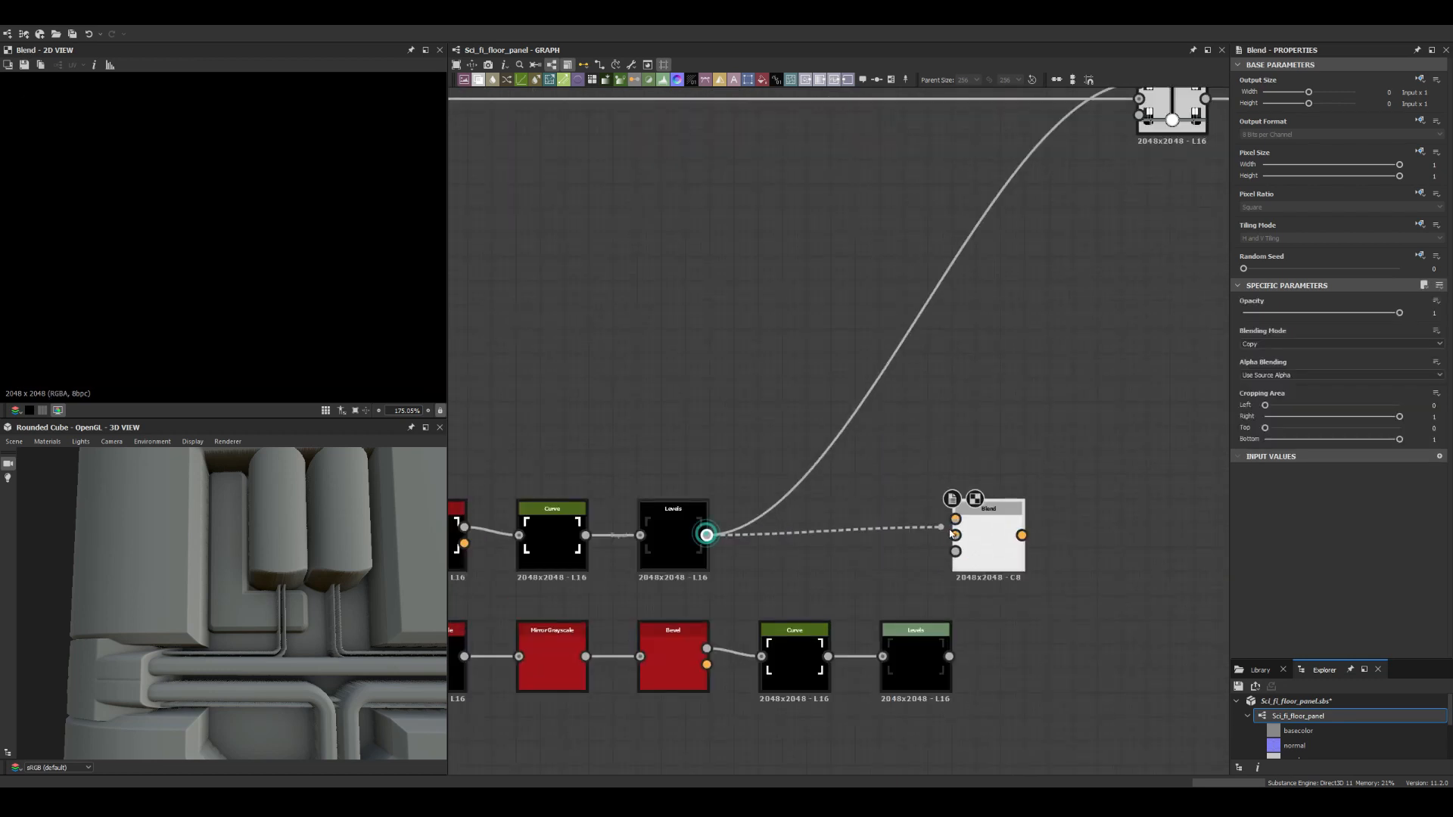
{"action": "left_click_drag", "start_coordinate": [949, 656], "coordinate": [955, 519]}
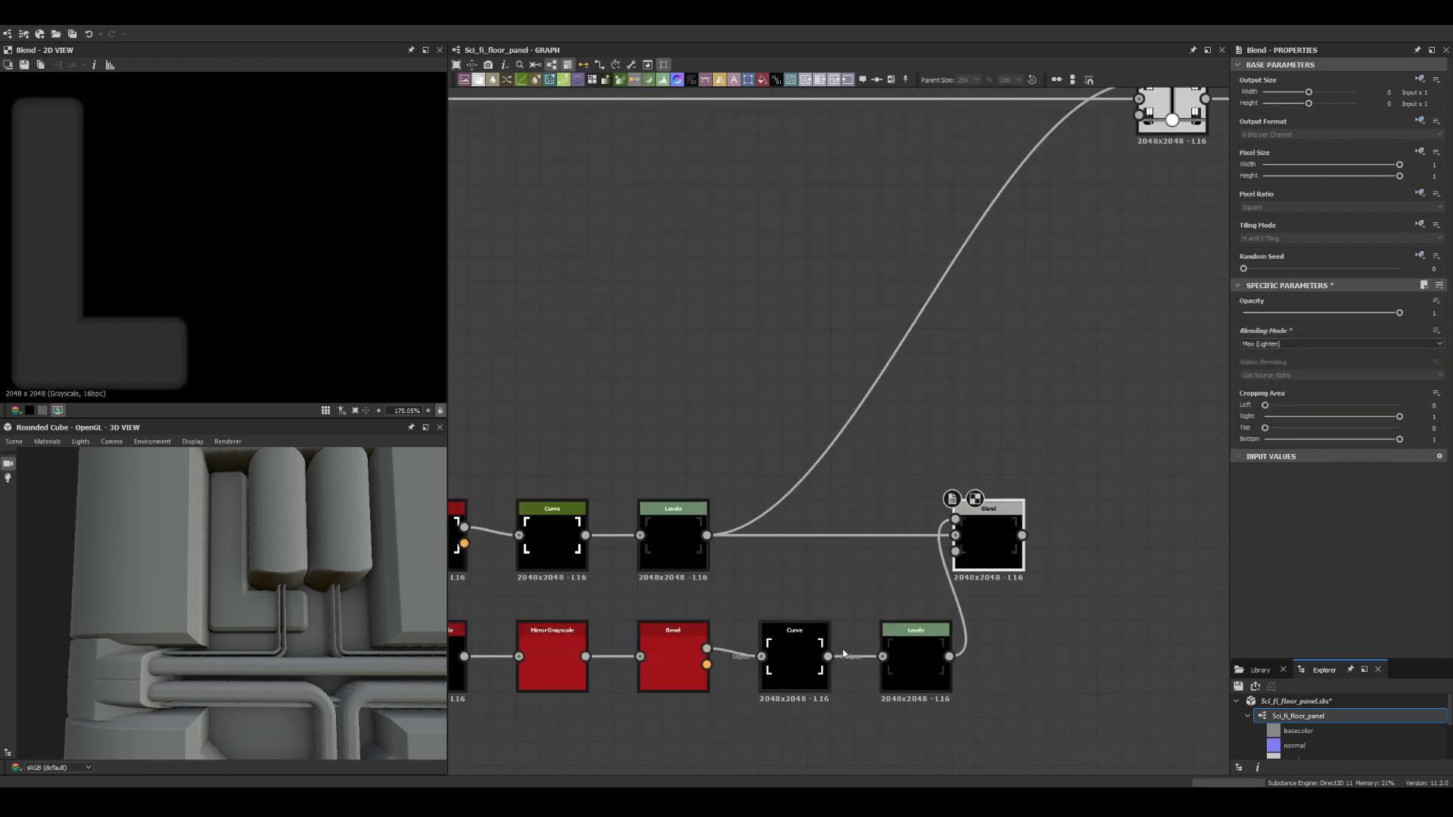
{"action": "left_click", "coordinate": [916, 664]}
{"action": "left_click_drag", "start_coordinate": [706, 535], "coordinate": [1022, 535], "text": "shift"}
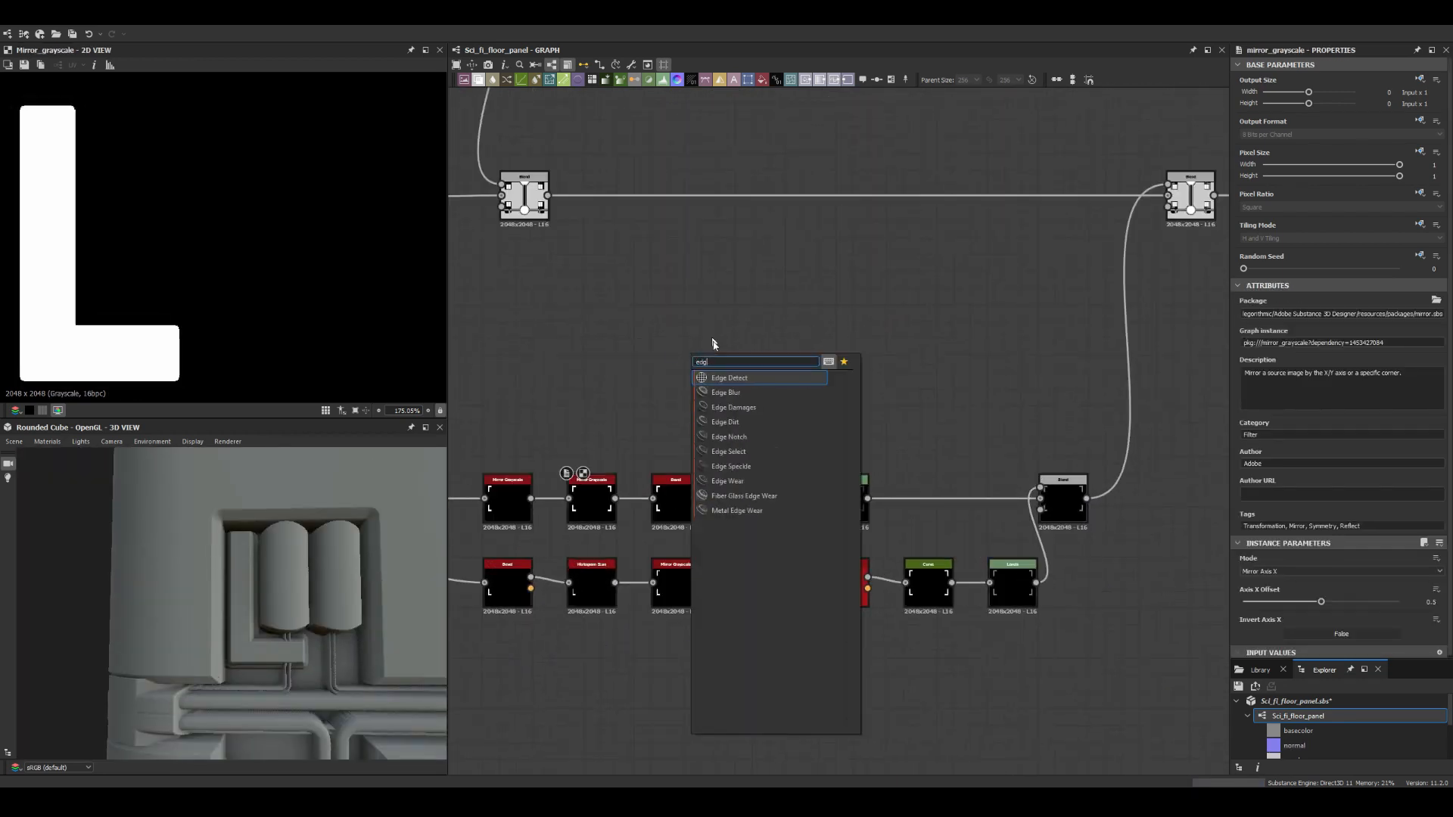
Step: Branch an Edge Detect with width 1.22 and roundness 0 from the mirrored L brackets, followed by an Invert Grayscale
{"action": "left_click", "coordinate": [726, 378]}
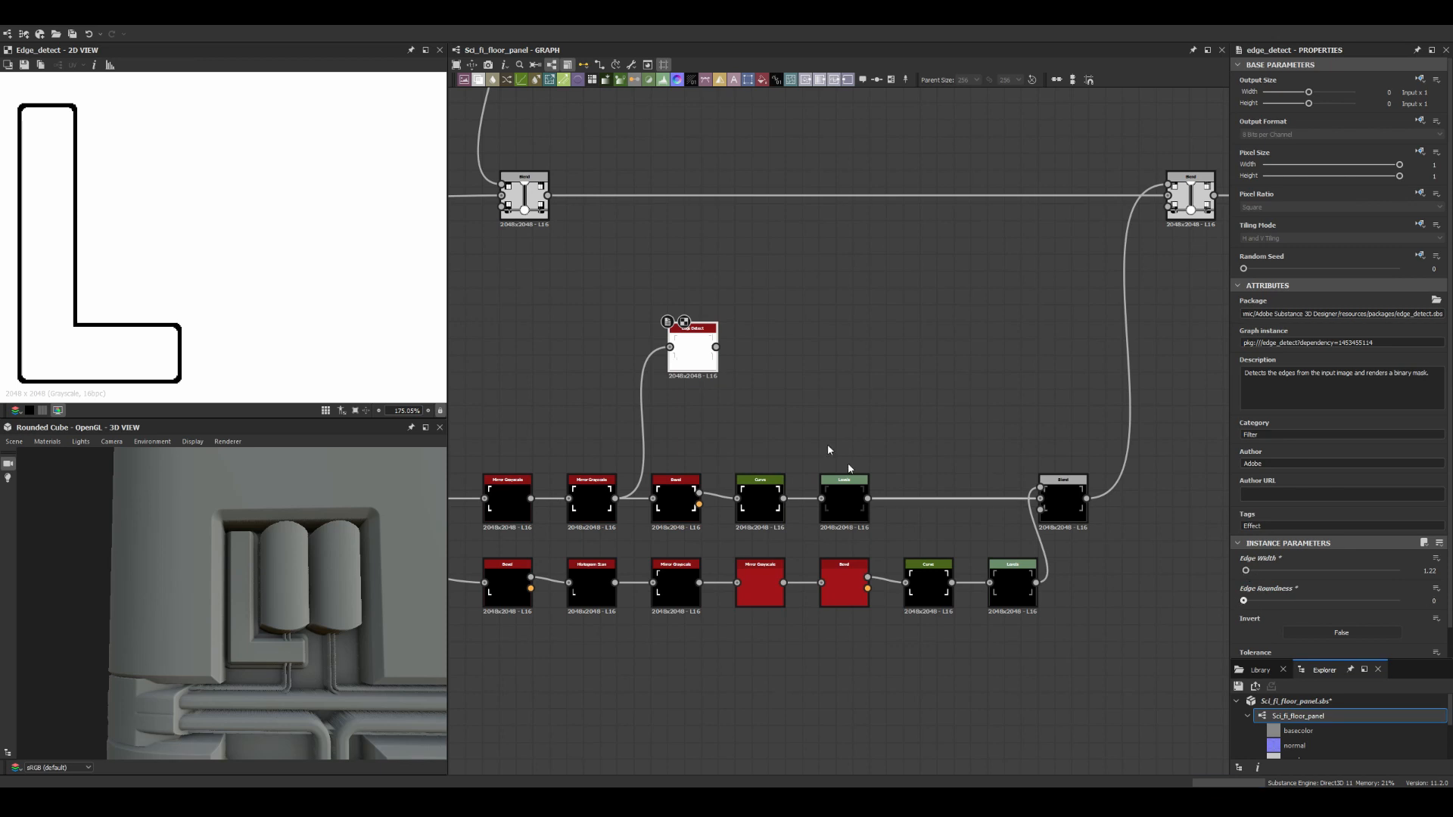
{"action": "key", "text": "space"}
{"action": "type", "text": "inv"}
{"action": "key", "text": "Return"}
Step: Blur the inverted L outline with a self-driven Non Uniform Blur Grayscale at low intensity, 16 samples and 9 blades
{"action": "key", "text": "space"}
{"action": "type", "text": "non"}
{"action": "key", "text": "Return"}
{"action": "left_click_drag", "start_coordinate": [800, 347], "coordinate": [838, 353]}
{"action": "scroll", "coordinate": [1290, 610], "scroll_direction": "down", "scroll_amount": 3}
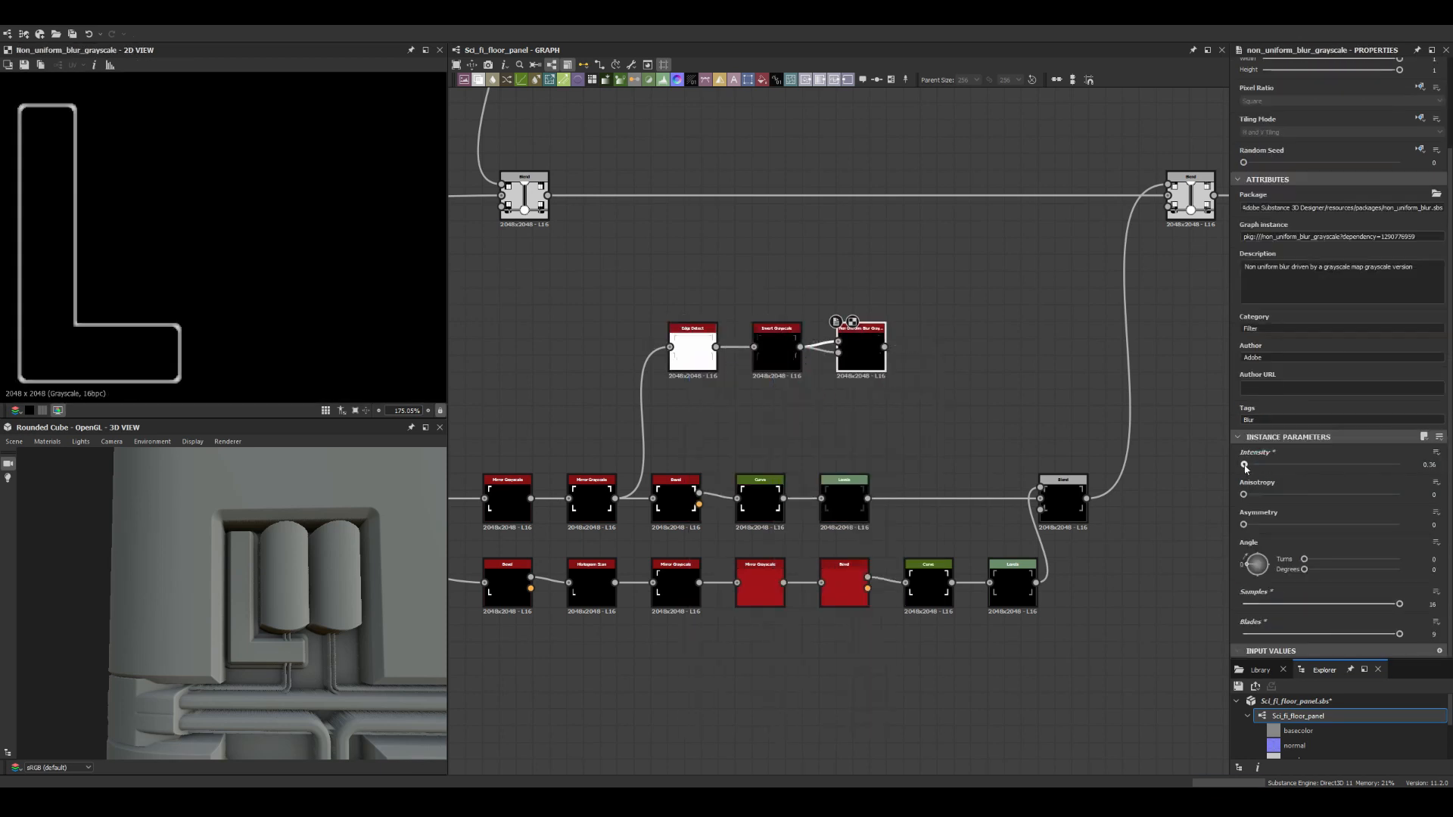
Step: Append Auto Levels and Levels nodes to the blurred L-bracket outline
{"action": "key", "text": "space"}
{"action": "type", "text": "auto"}
{"action": "key", "text": "Return"}
{"action": "scroll", "coordinate": [188, 337], "scroll_direction": "up", "scroll_amount": 5}
{"action": "key", "text": "space"}
{"action": "type", "text": "lev"}
{"action": "key", "text": "Return"}
{"action": "left_click", "coordinate": [860, 349]}
{"action": "left_click", "coordinate": [1029, 348]}
{"action": "middle_click_drag", "start_coordinate": [1097, 346], "coordinate": [898, 349]}
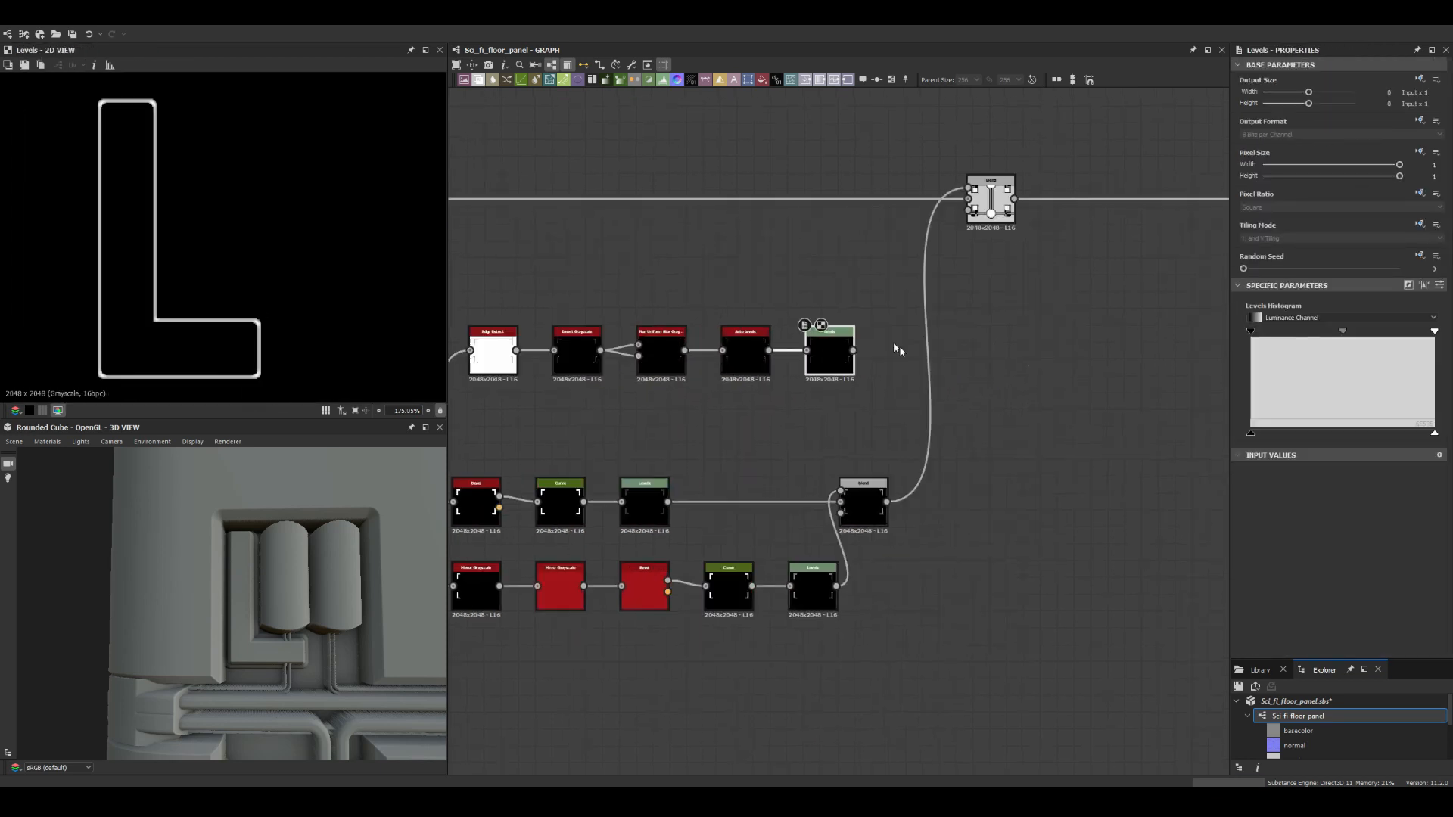
Step: Reduce the outline's output level in Levels and blend it into the L brackets ahead of the main height blend
{"action": "left_click", "coordinate": [837, 367]}
{"action": "scroll", "coordinate": [269, 555], "scroll_direction": "up", "scroll_amount": 8}
{"action": "middle_click_drag", "start_coordinate": [270, 484], "coordinate": [278, 561]}
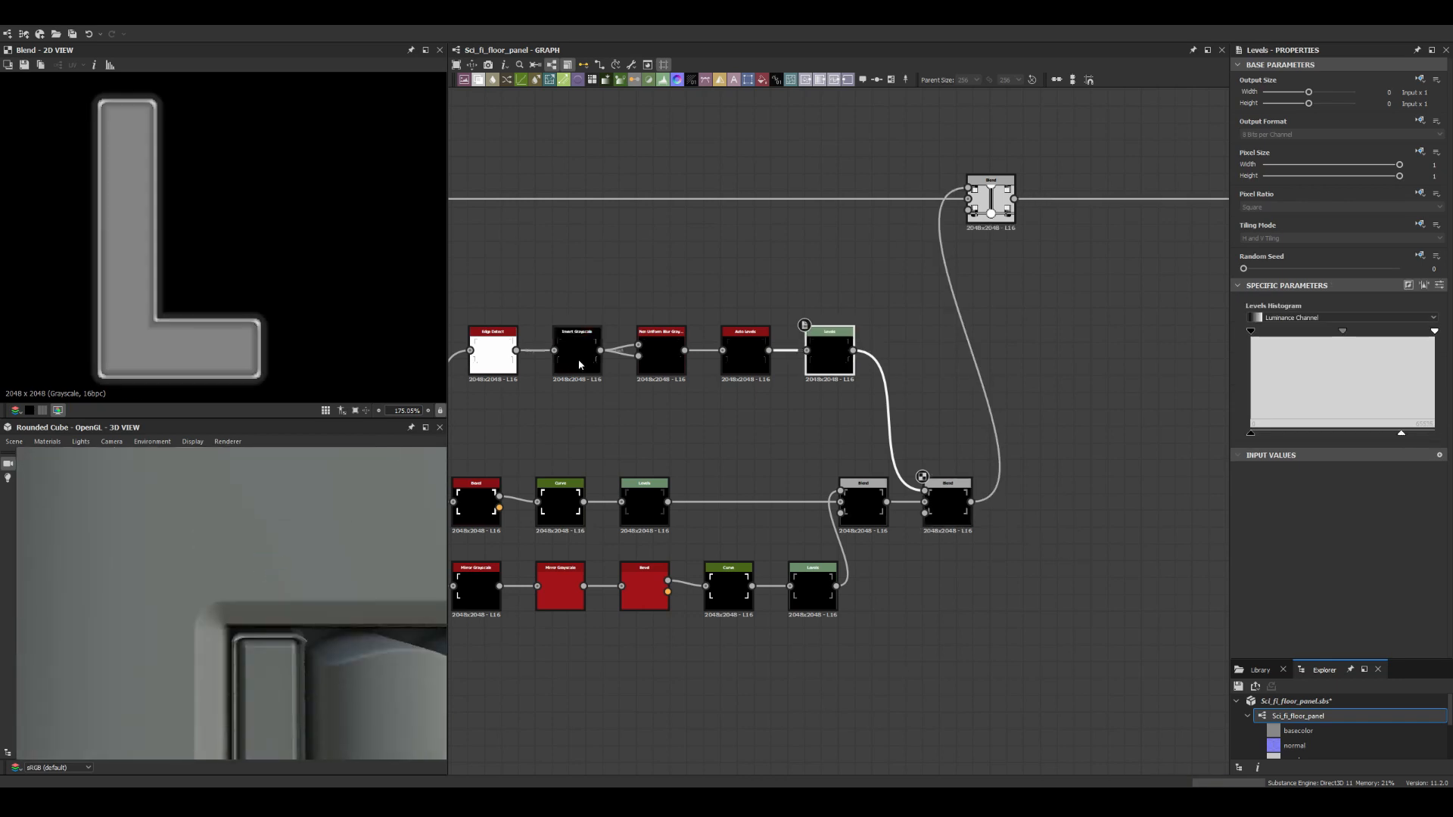
{"action": "left_click", "coordinate": [662, 356]}
{"action": "left_click_drag", "start_coordinate": [1244, 583], "coordinate": [1251, 584]}
{"action": "key", "text": "ctrl+z"}
Step: Increase the L-bracket outline's Edge Detect width to about 1.38 and check the groove on the cube
{"action": "scroll", "coordinate": [226, 318], "scroll_direction": "up", "scroll_amount": 2}
{"action": "double_click", "coordinate": [578, 354]}
{"action": "double_click", "coordinate": [505, 355]}
{"action": "middle_click_drag", "start_coordinate": [505, 355], "coordinate": [673, 338]}
{"action": "mouse_move", "coordinate": [1253, 573]}
{"action": "left_mouse_down"}
{"action": "mouse_move", "coordinate": [1239, 574]}
{"action": "mouse_move", "coordinate": [1273, 573]}
{"action": "left_mouse_up"}
{"action": "scroll", "coordinate": [327, 632], "scroll_direction": "down", "scroll_amount": 5}
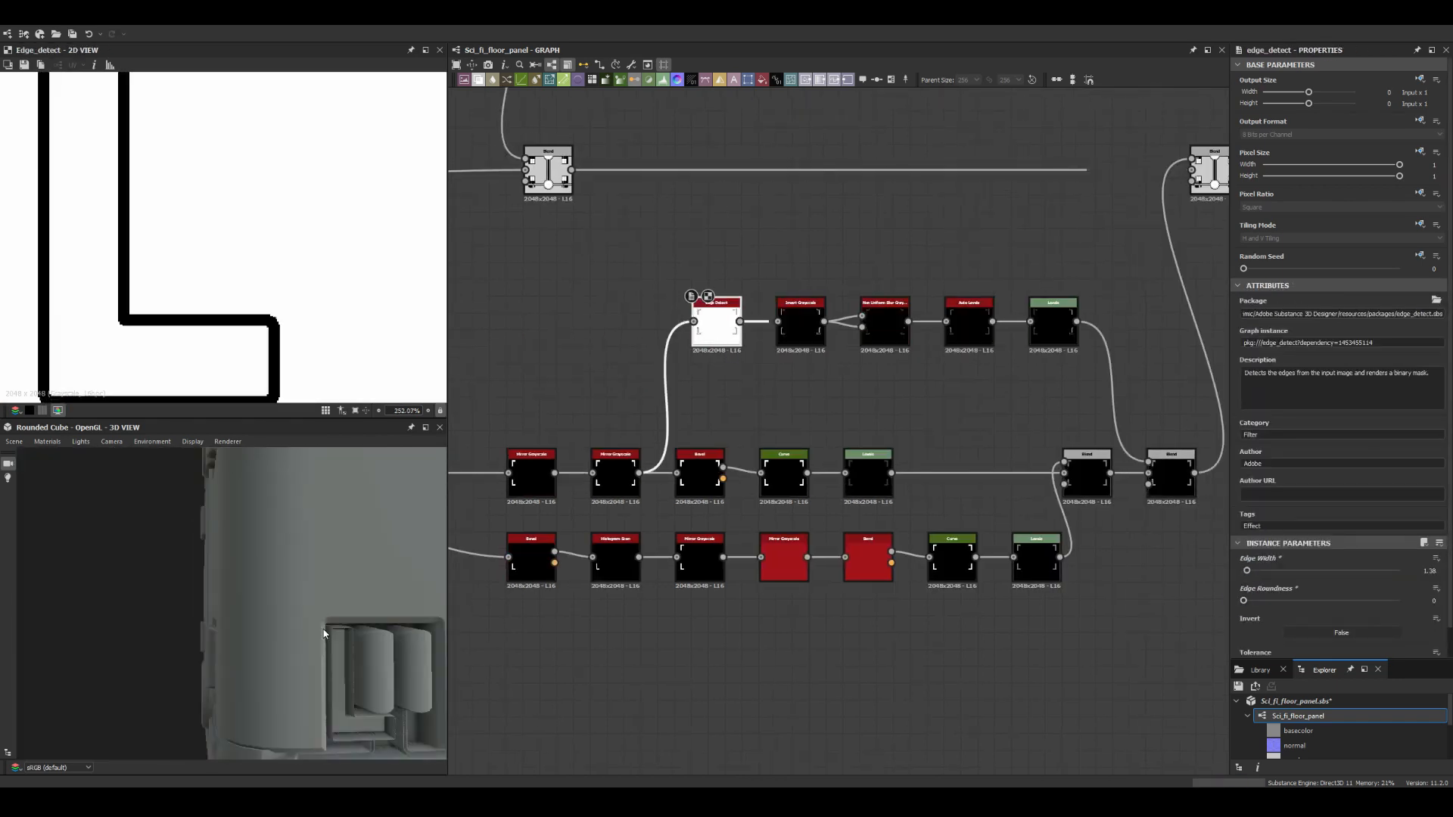
Step: Adjust the L-bracket outline's Levels and reduce its Edge Detect width, checking the groove around the bracket on the cube
{"action": "left_click_drag", "start_coordinate": [327, 632], "coordinate": [315, 606]}
{"action": "left_click", "coordinate": [997, 335]}
{"action": "left_click_drag", "start_coordinate": [1342, 331], "coordinate": [1327, 338]}
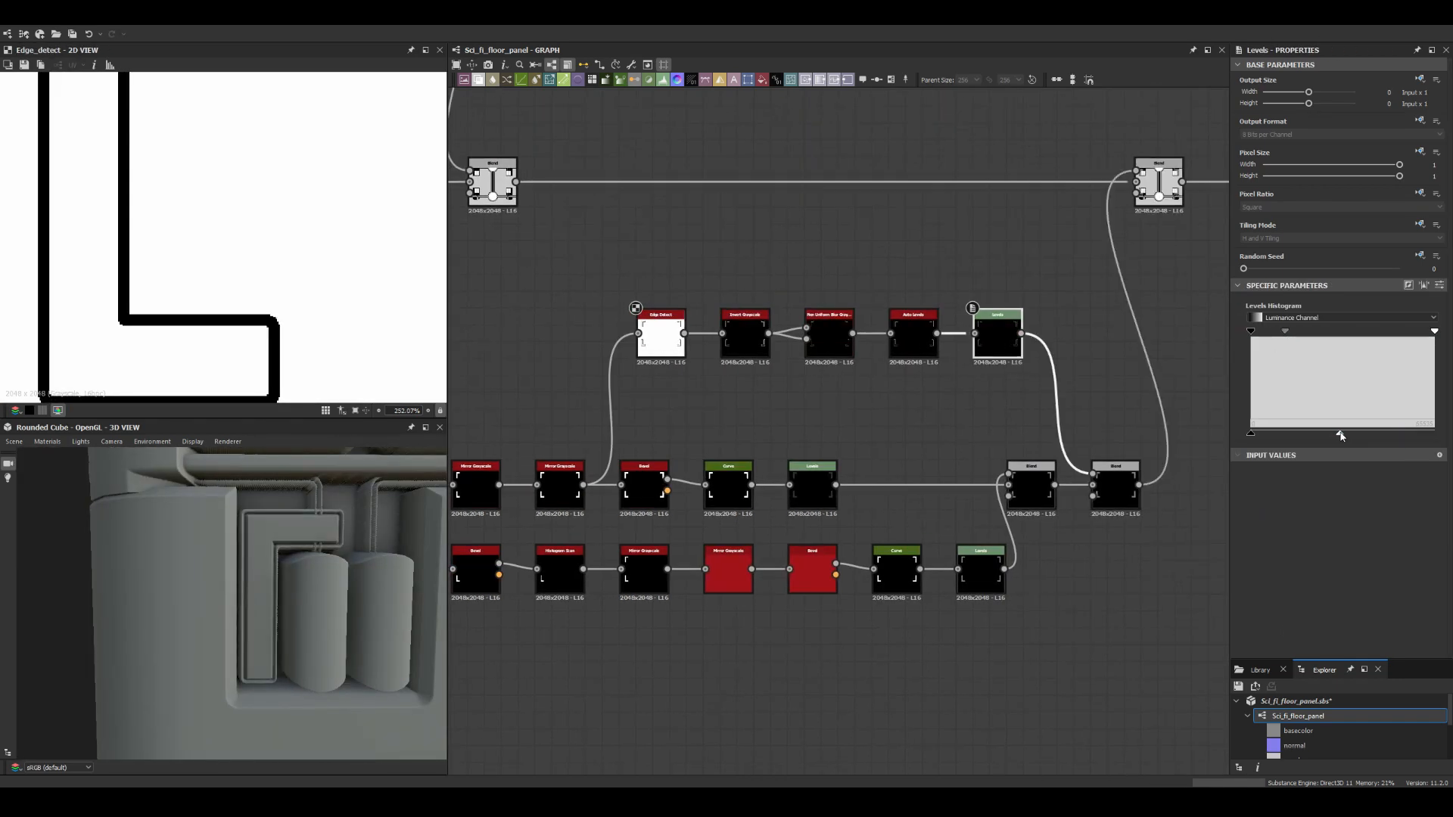
{"action": "scroll", "coordinate": [252, 546], "scroll_direction": "down", "scroll_amount": 8}
{"action": "scroll", "coordinate": [253, 546], "scroll_direction": "up", "scroll_amount": 8}
{"action": "left_click", "coordinate": [660, 335]}
{"action": "left_click_drag", "start_coordinate": [1251, 571], "coordinate": [1246, 572]}
{"action": "scroll", "coordinate": [283, 583], "scroll_direction": "down", "scroll_amount": 4}
{"action": "scroll", "coordinate": [252, 566], "scroll_direction": "down", "scroll_amount": 4}
{"action": "middle_click_drag", "start_coordinate": [282, 583], "coordinate": [264, 484]}
{"action": "scroll", "coordinate": [265, 484], "scroll_direction": "up", "scroll_amount": 5}
{"action": "scroll", "coordinate": [801, 575], "scroll_direction": "down", "scroll_amount": 5}
Step: Spread out the circle chain's nodes and combine a beveled ring outline with the beveled circle in a Subtract blend
{"action": "middle_click_drag", "start_coordinate": [800, 626], "coordinate": [1196, 605]}
{"action": "scroll", "coordinate": [632, 380], "scroll_direction": "down", "scroll_amount": 4}
{"action": "double_click", "coordinate": [726, 273]}
{"action": "left_click_drag", "start_coordinate": [726, 274], "coordinate": [573, 263]}
{"action": "key", "text": "f"}
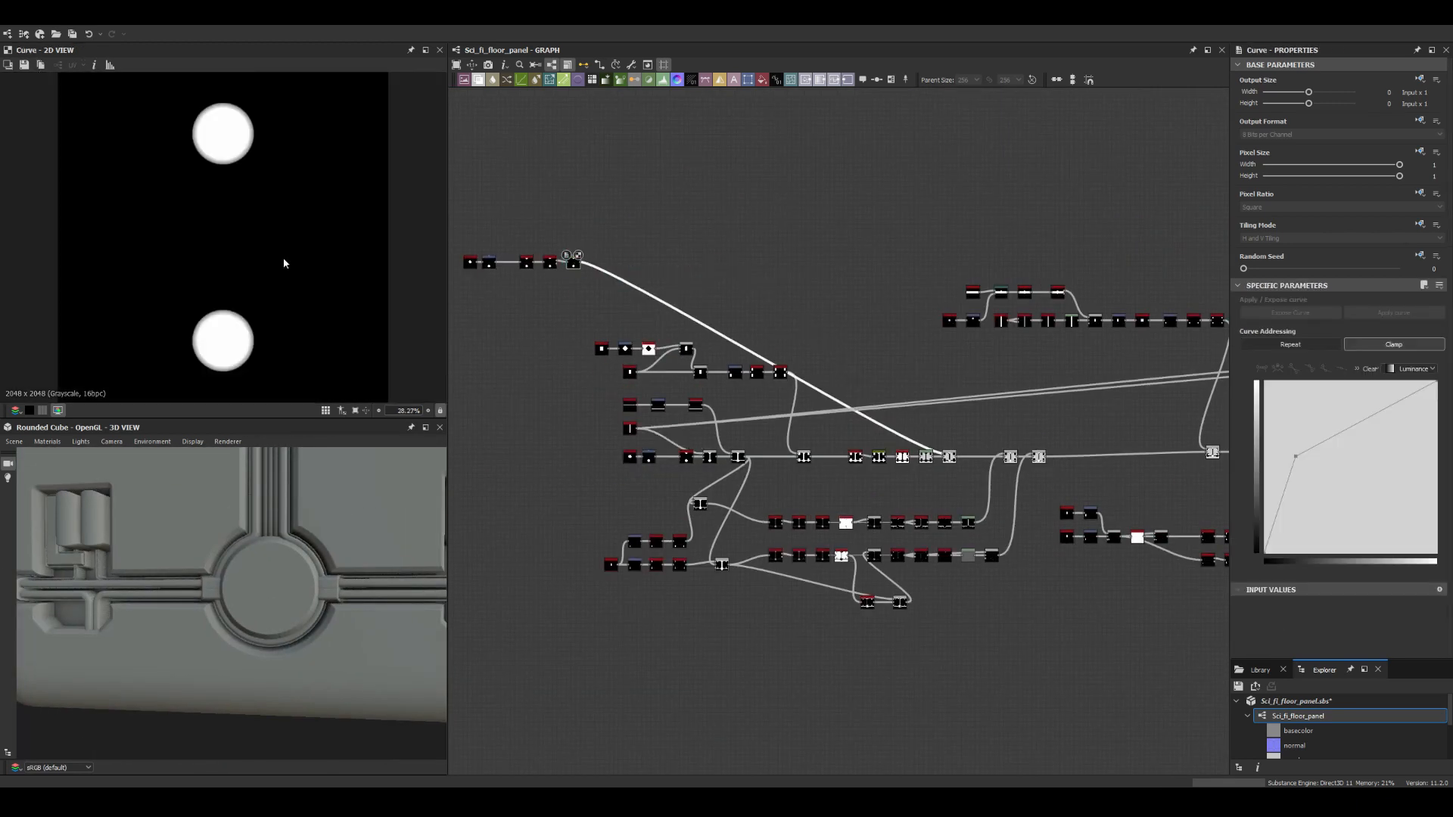
{"action": "scroll", "coordinate": [218, 322], "scroll_direction": "up", "scroll_amount": 2}
{"action": "scroll", "coordinate": [458, 222], "scroll_direction": "up", "scroll_amount": 6}
{"action": "left_click_drag", "start_coordinate": [863, 292], "coordinate": [543, 393]}
{"action": "left_click_drag", "start_coordinate": [554, 358], "coordinate": [658, 358]}
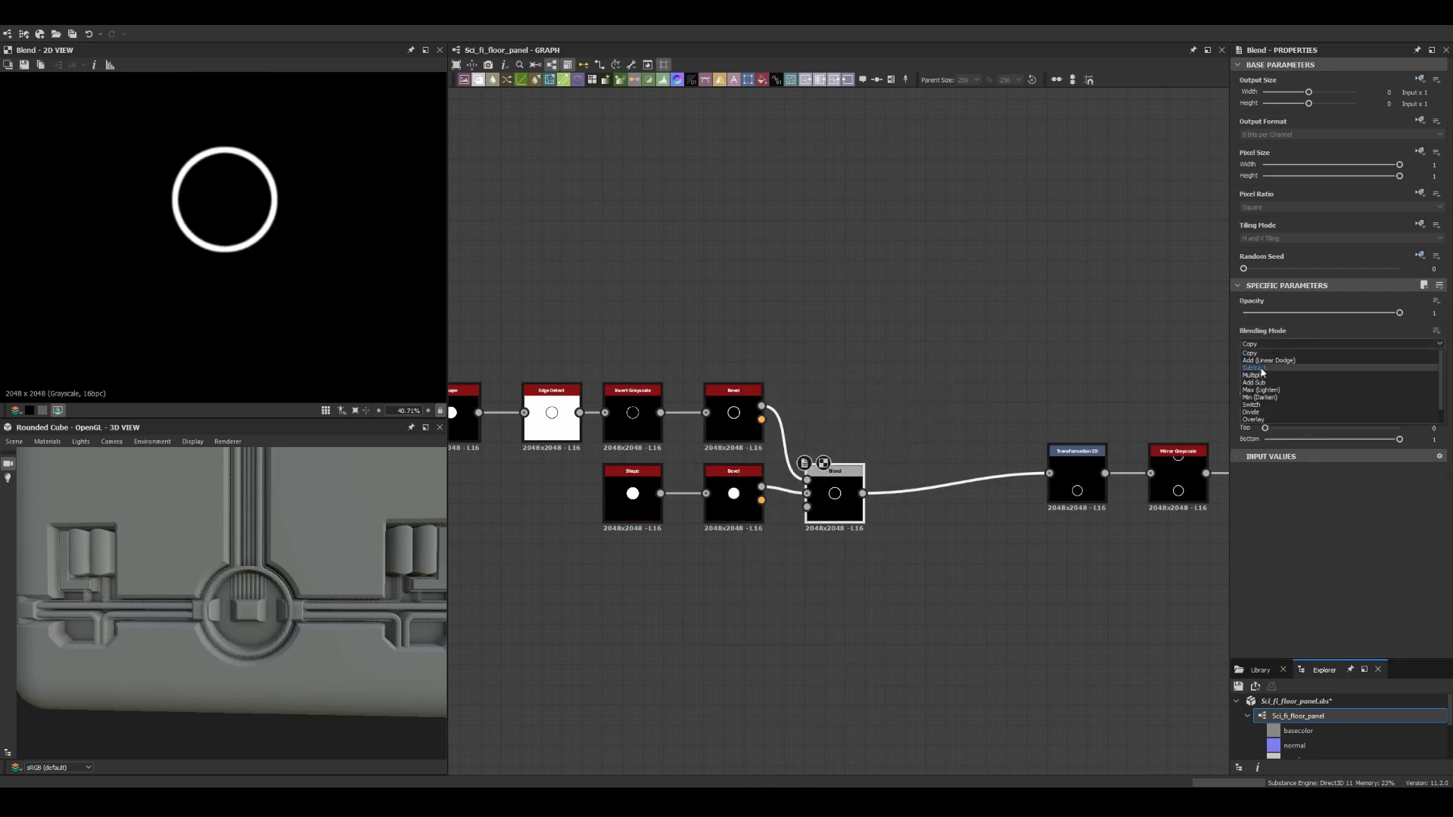
{"action": "left_click", "coordinate": [1261, 368]}
{"action": "left_click", "coordinate": [755, 435]}
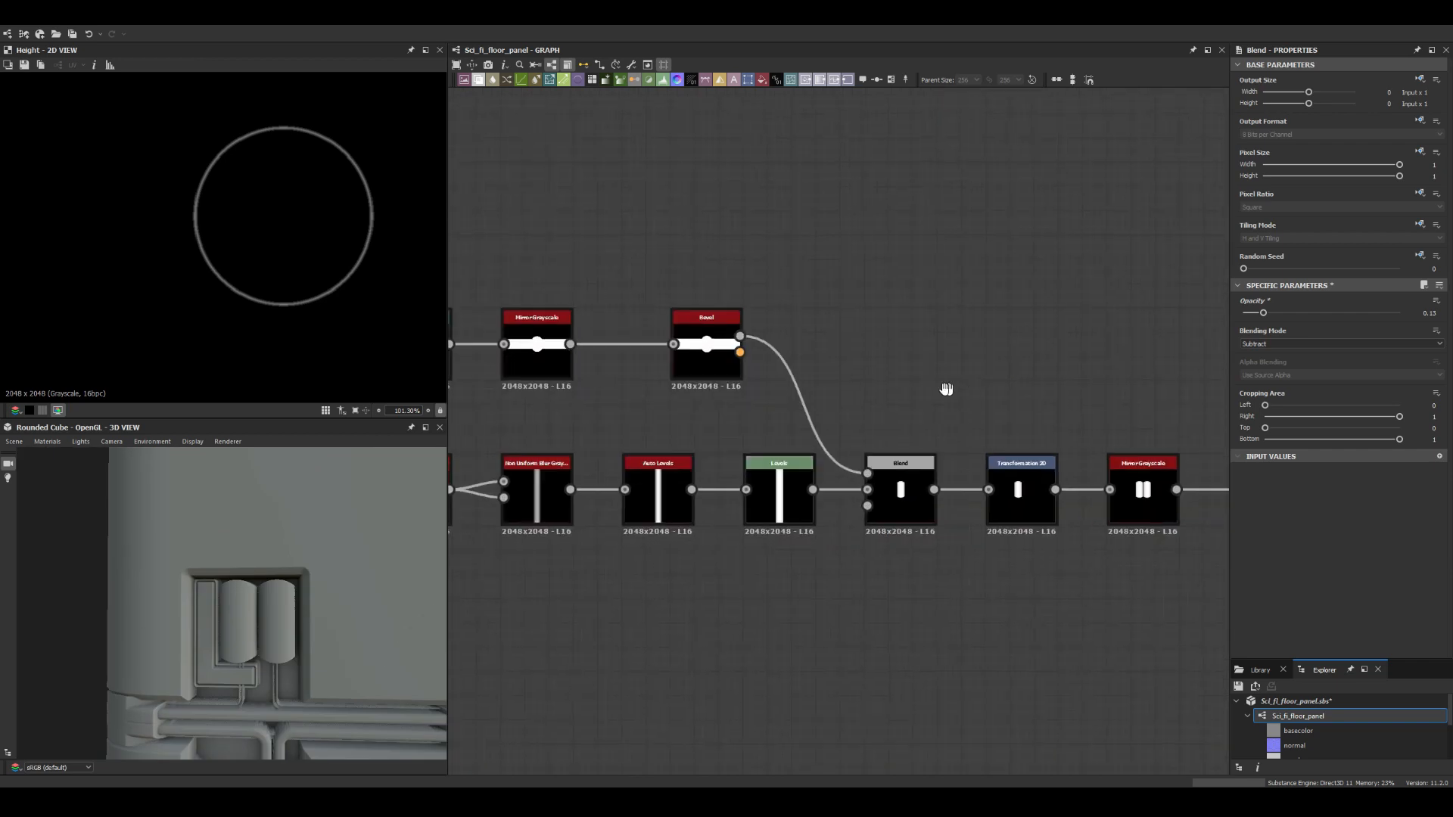
Step: Add a Shape for a small circular outline and subtract it from the cylinder at about 0.09 opacity
{"action": "key", "text": "space"}
{"action": "type", "text": "shape"}
{"action": "key", "text": "Return"}
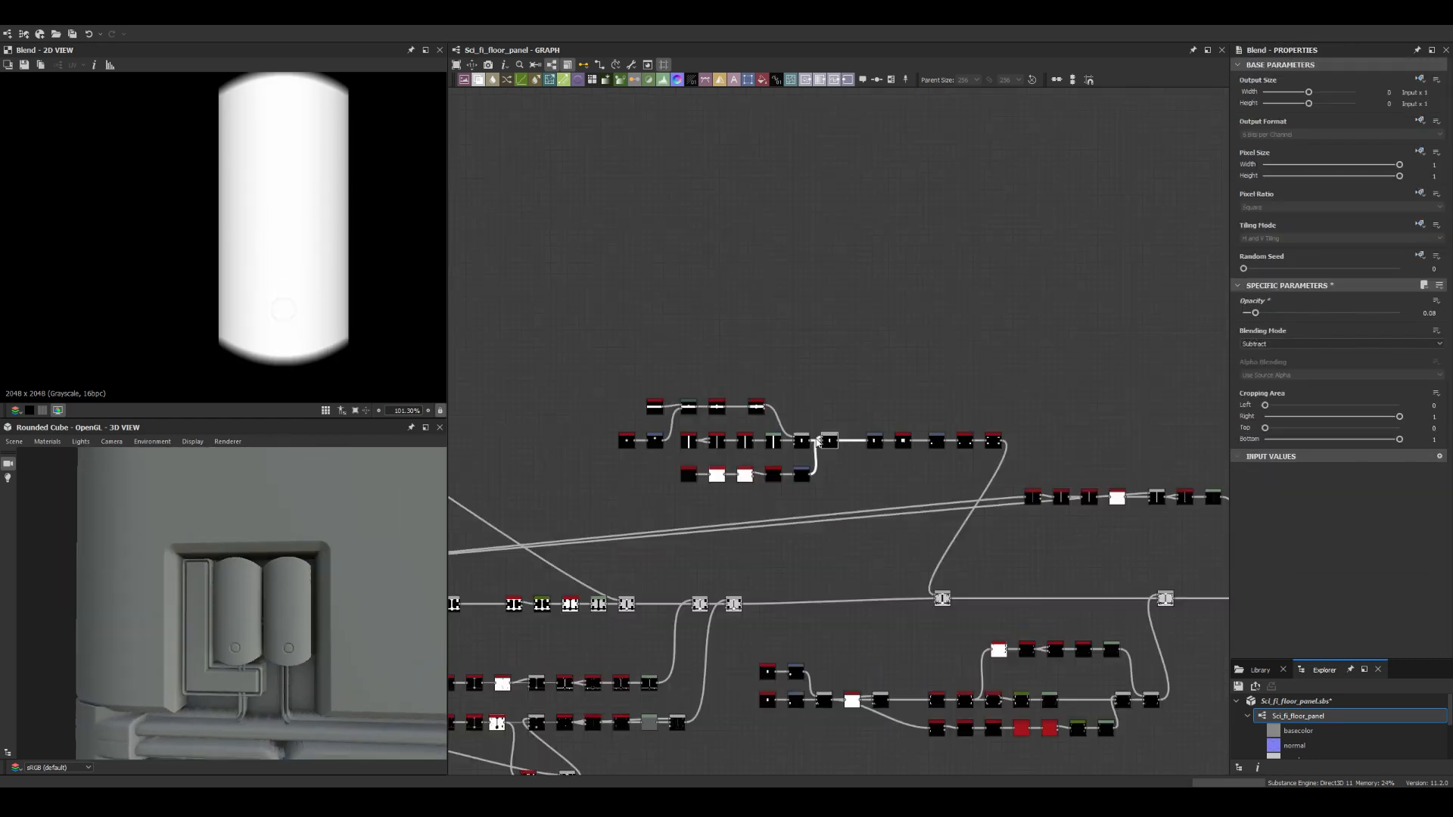
{"action": "scroll", "coordinate": [819, 443], "scroll_direction": "up", "scroll_amount": 5}
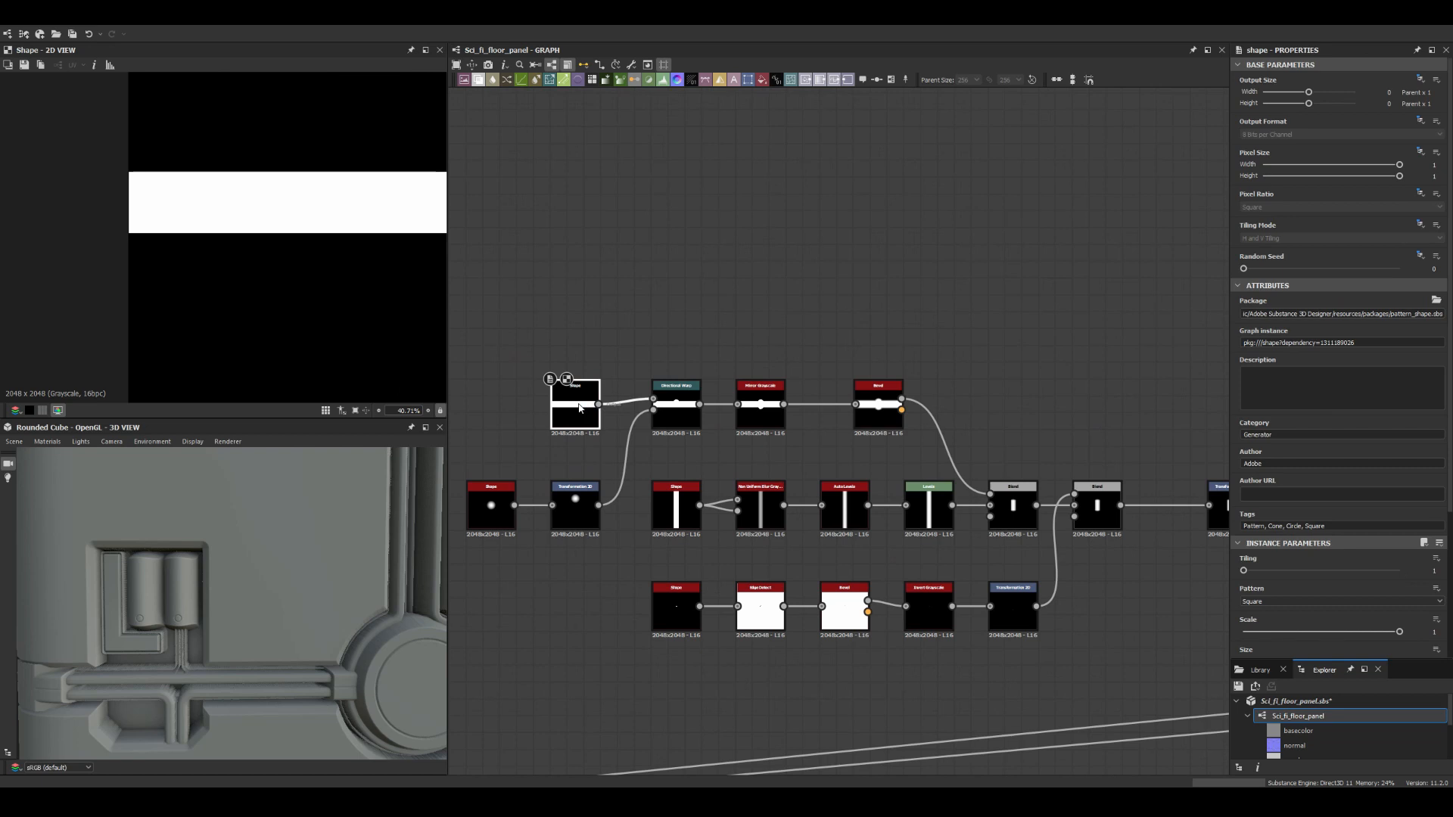
Step: Duplicate a Shape, size it as a small rectangle masking the cylinder, and layer it over the cylinder with Blend nodes
{"action": "key", "text": "ctrl+d"}
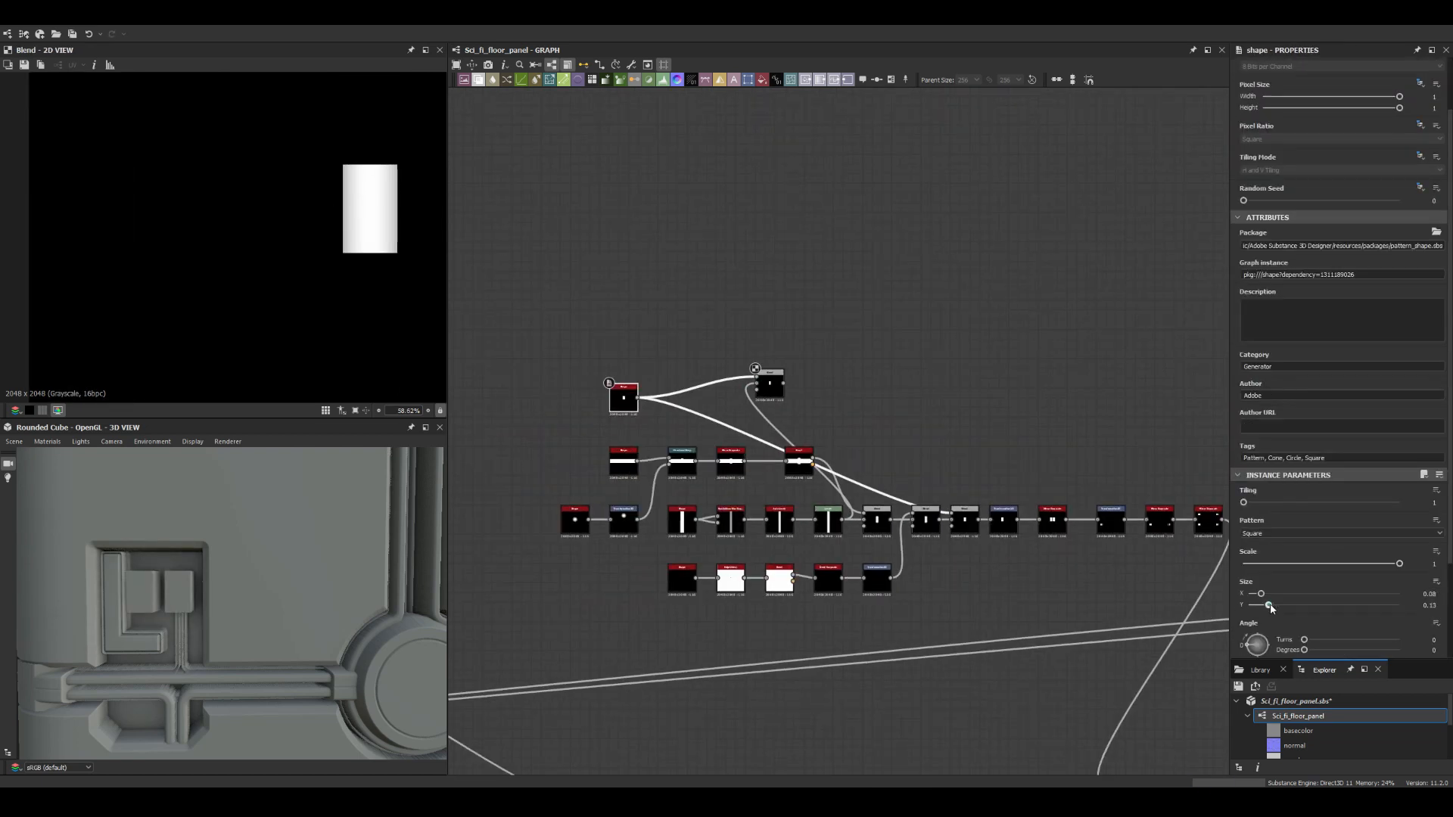
{"action": "key", "text": "space"}
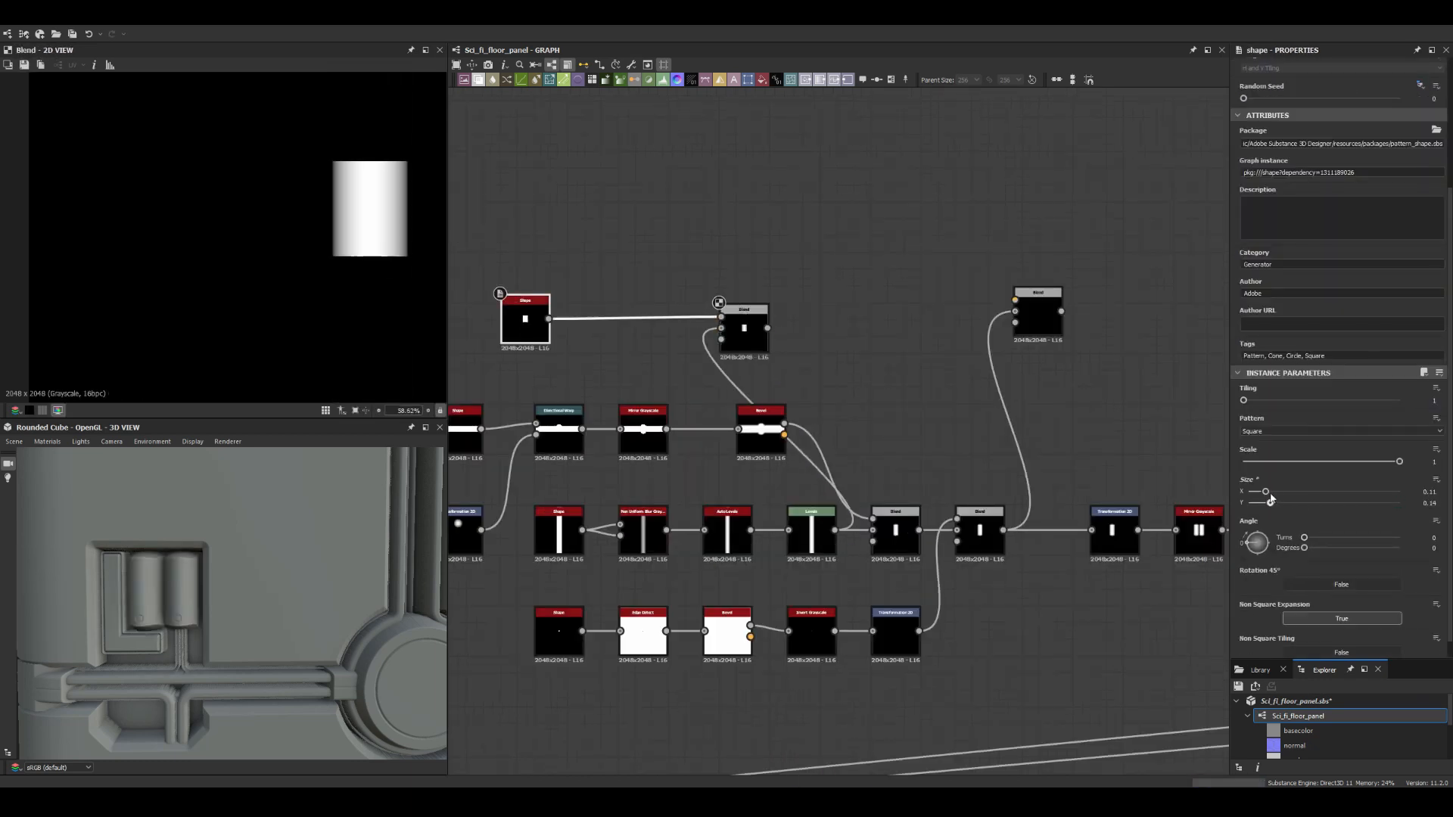
{"action": "scroll", "coordinate": [251, 198], "scroll_direction": "down", "scroll_amount": 1}
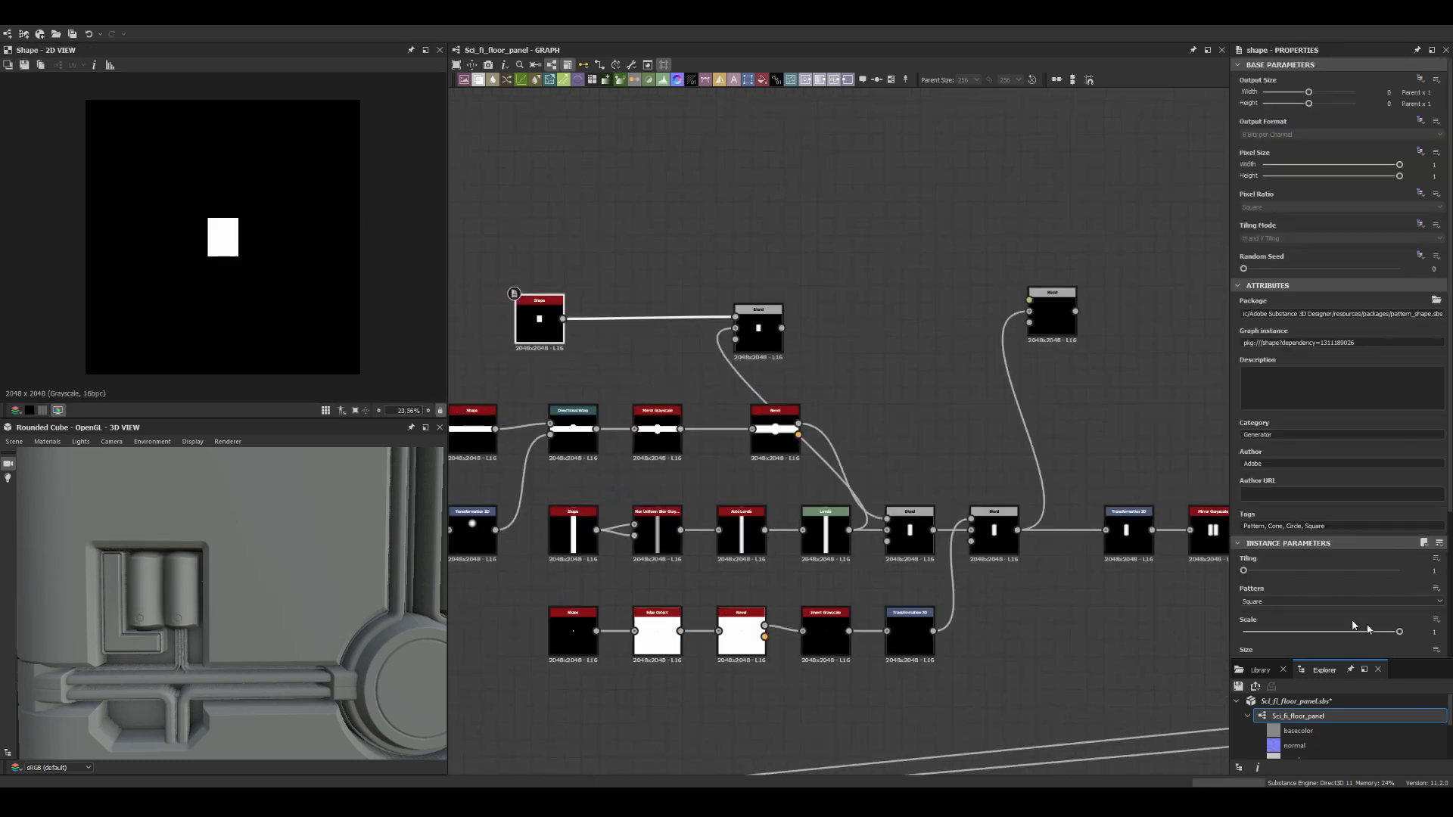
{"action": "left_click", "coordinate": [758, 330]}
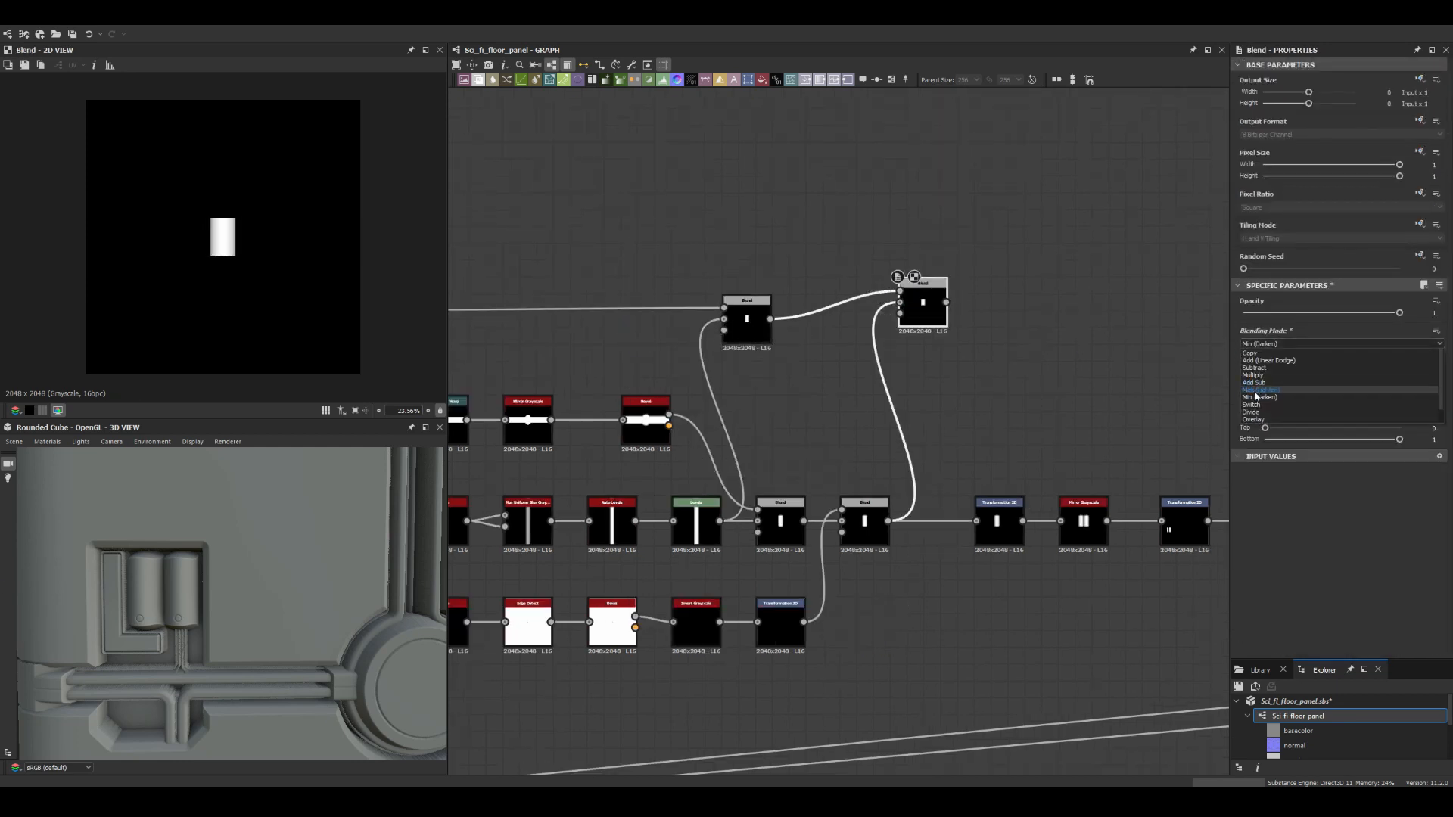
{"action": "left_click", "coordinate": [1255, 391]}
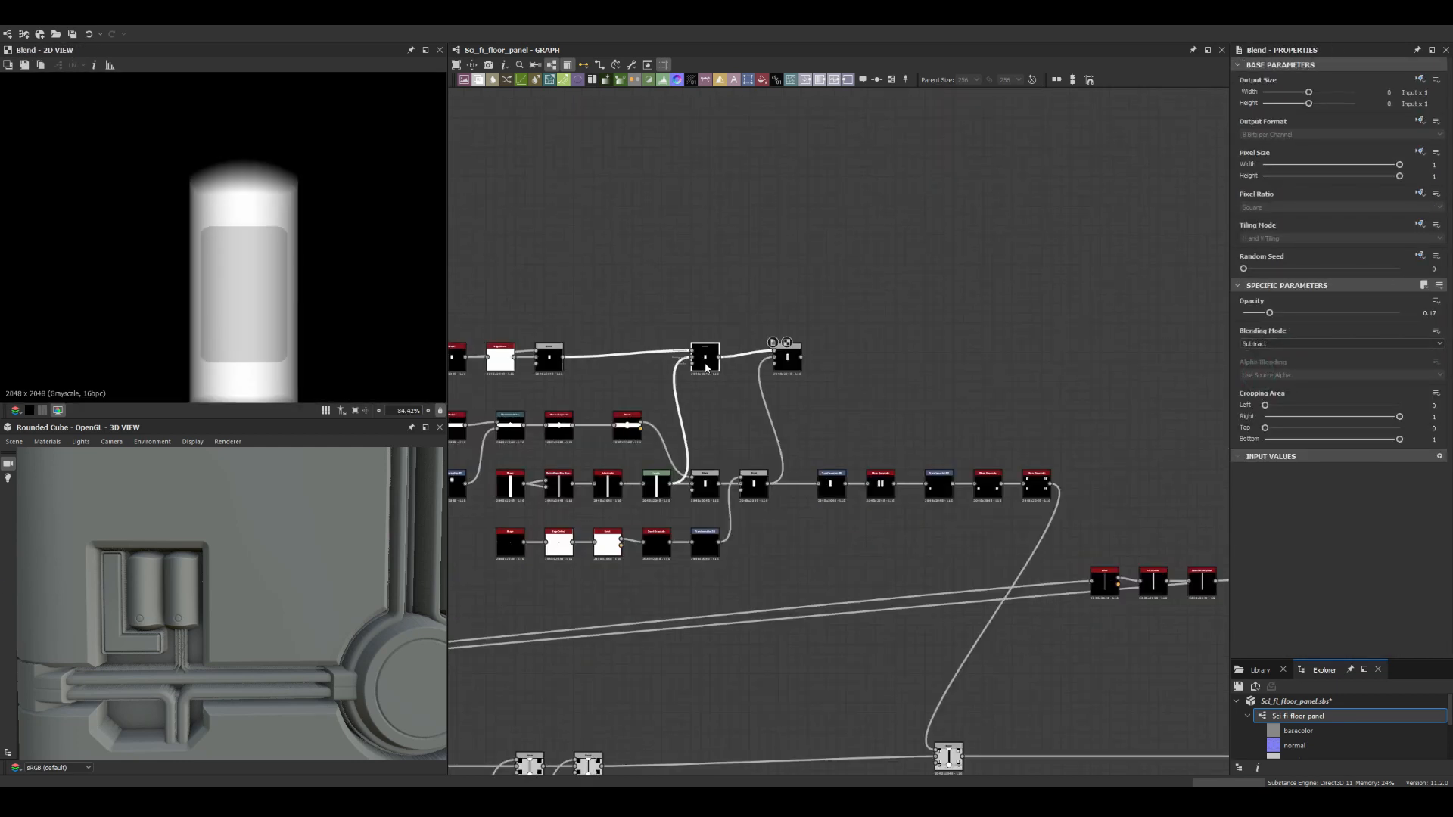
Step: Narrow the cylinder's inset rectangle to a size of about 0.03 by 0.12 and check it on the cube
{"action": "left_click", "coordinate": [727, 582]}
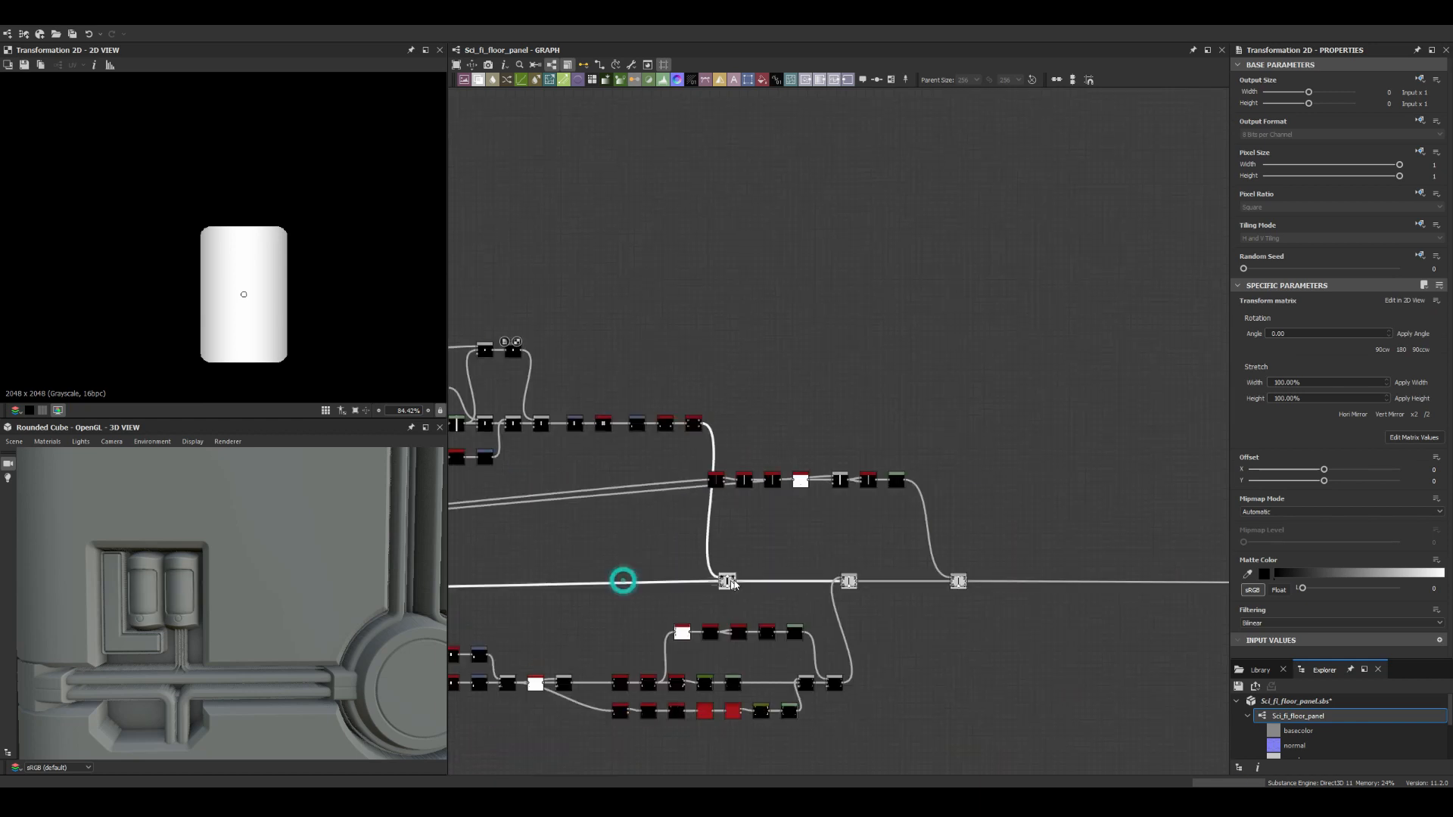
{"action": "scroll", "coordinate": [719, 398], "scroll_direction": "down", "scroll_amount": 8}
{"action": "scroll", "coordinate": [677, 388], "scroll_direction": "up", "scroll_amount": 10}
{"action": "scroll", "coordinate": [212, 579], "scroll_direction": "up", "scroll_amount": 4}
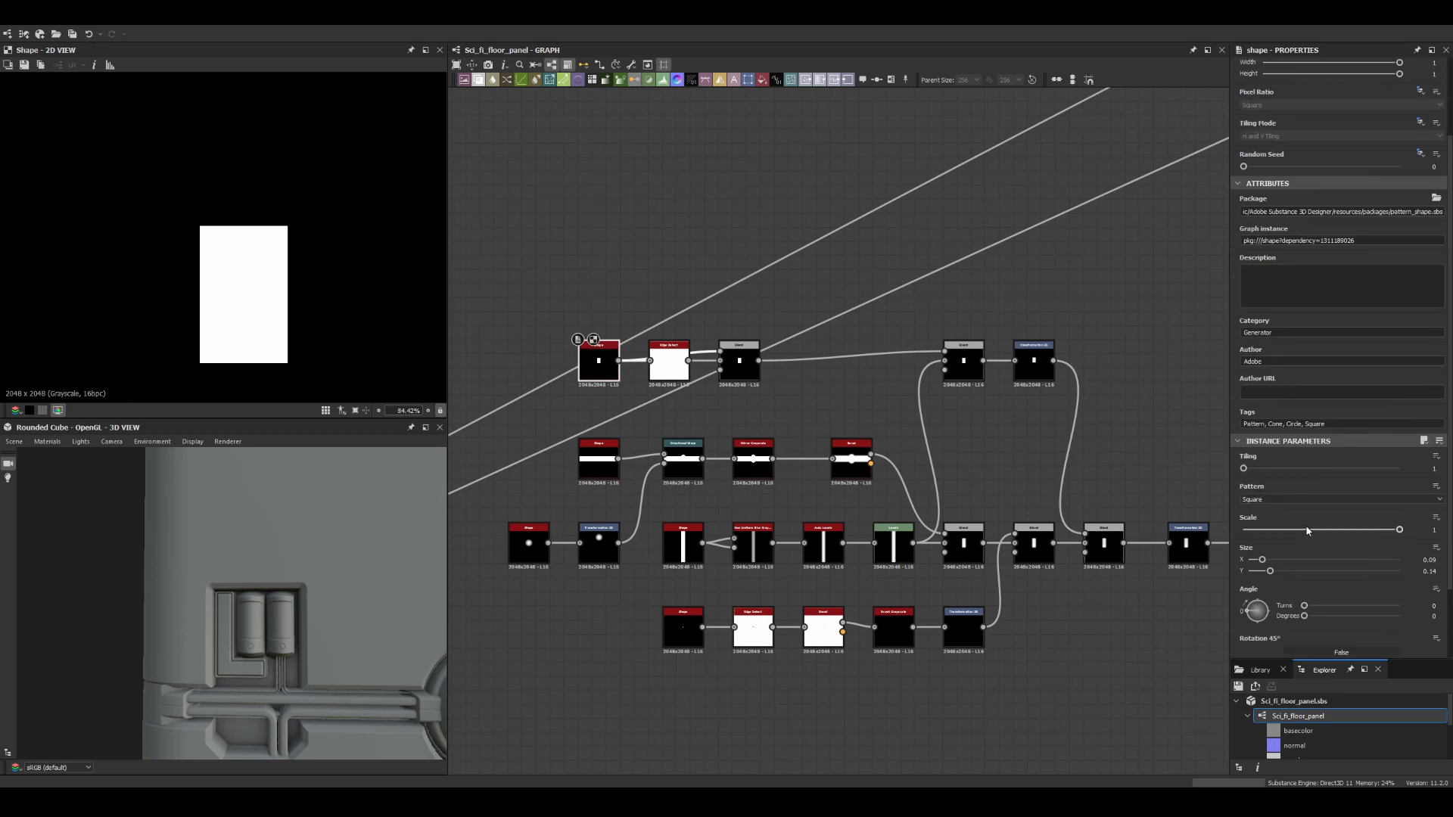
{"action": "left_click_drag", "start_coordinate": [1259, 492], "coordinate": [1254, 493]}
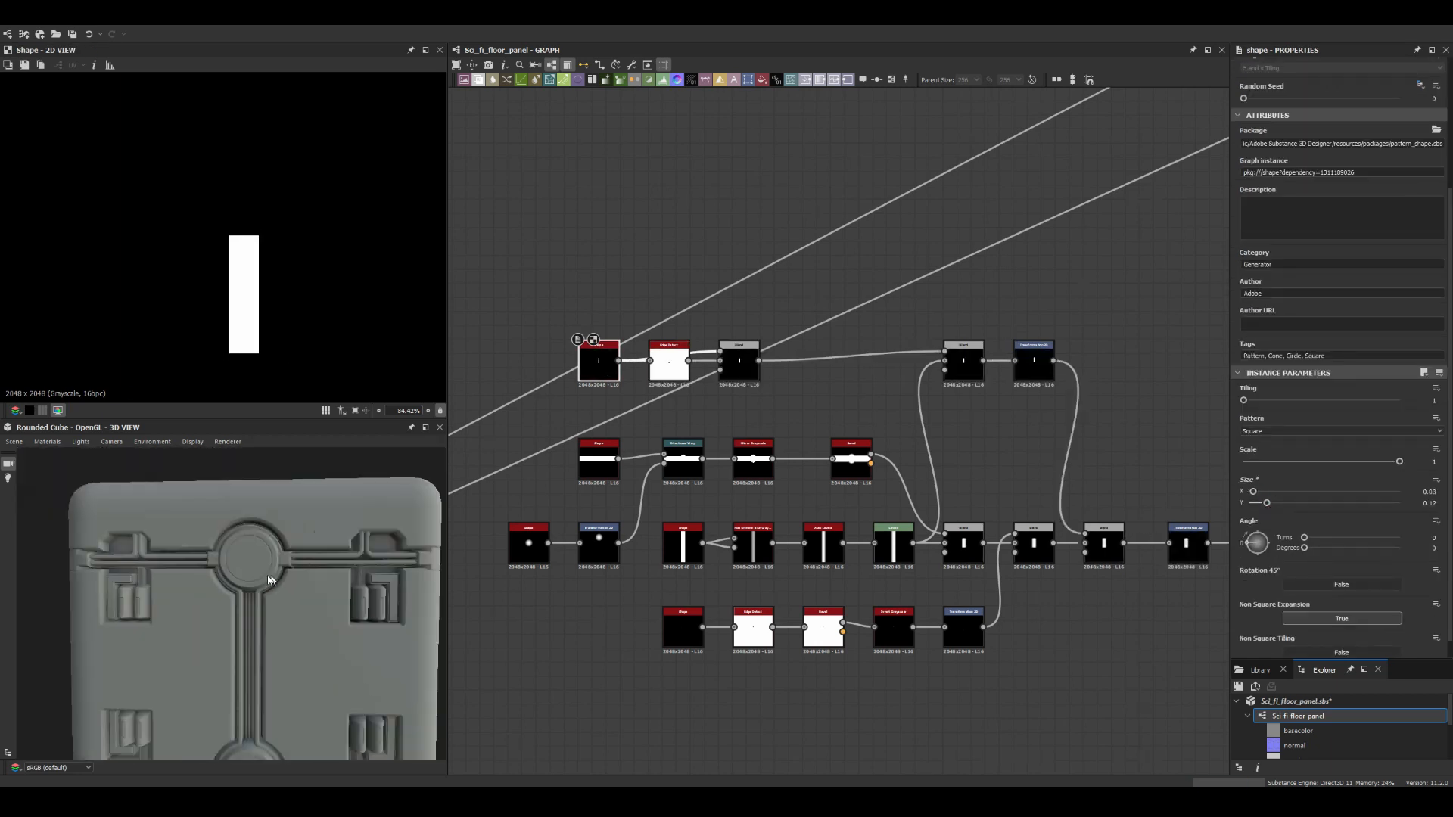
{"action": "scroll", "coordinate": [699, 420], "scroll_direction": "down", "scroll_amount": 5}
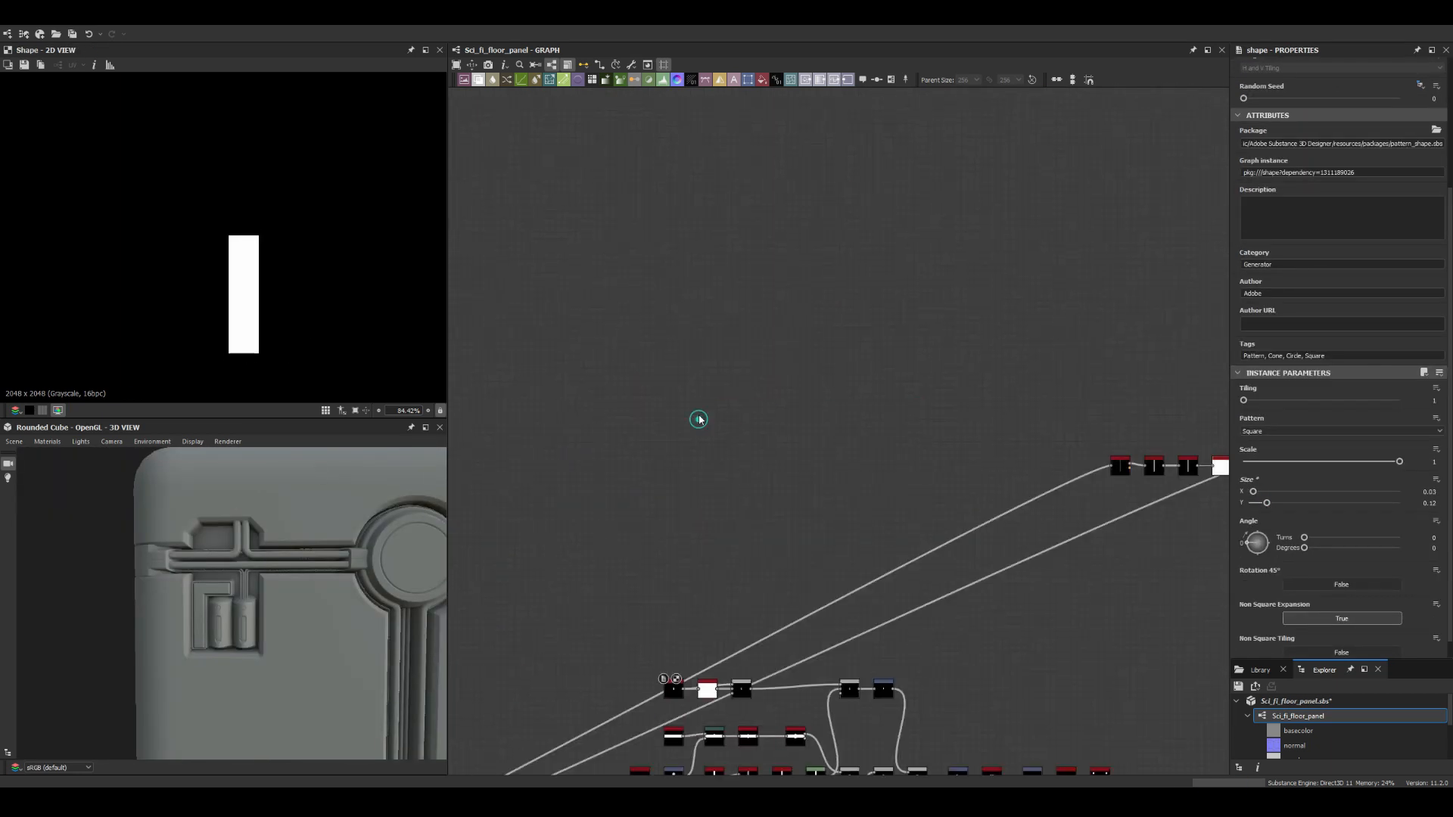
Step: Build an octagon from a square and its rotated copy, then outline it with Edge Detect, Invert Grayscale and a Non Uniform Blur of about 1.63
{"action": "key", "text": "space"}
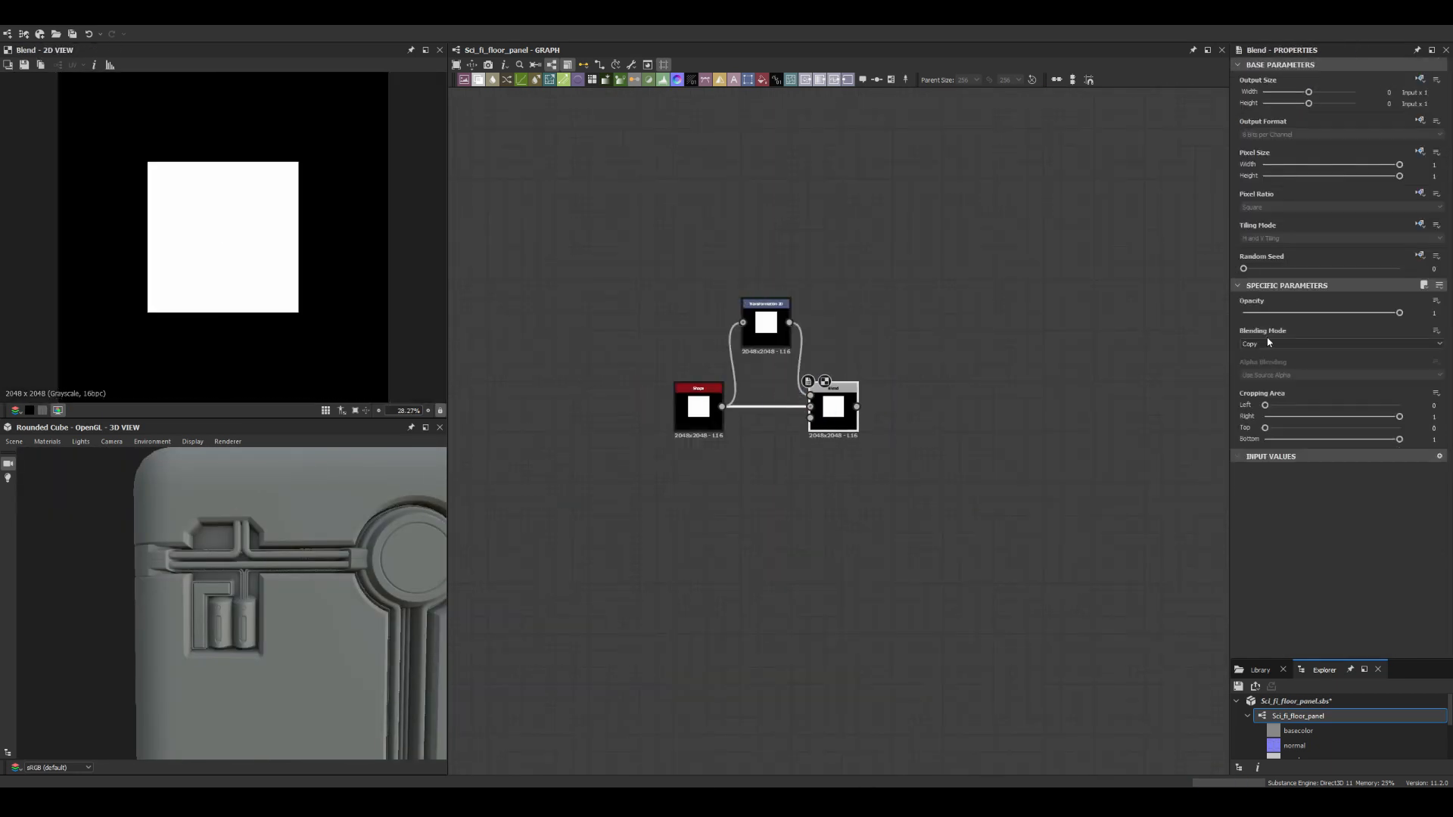
{"action": "left_click_drag", "start_coordinate": [338, 122], "coordinate": [386, 237]}
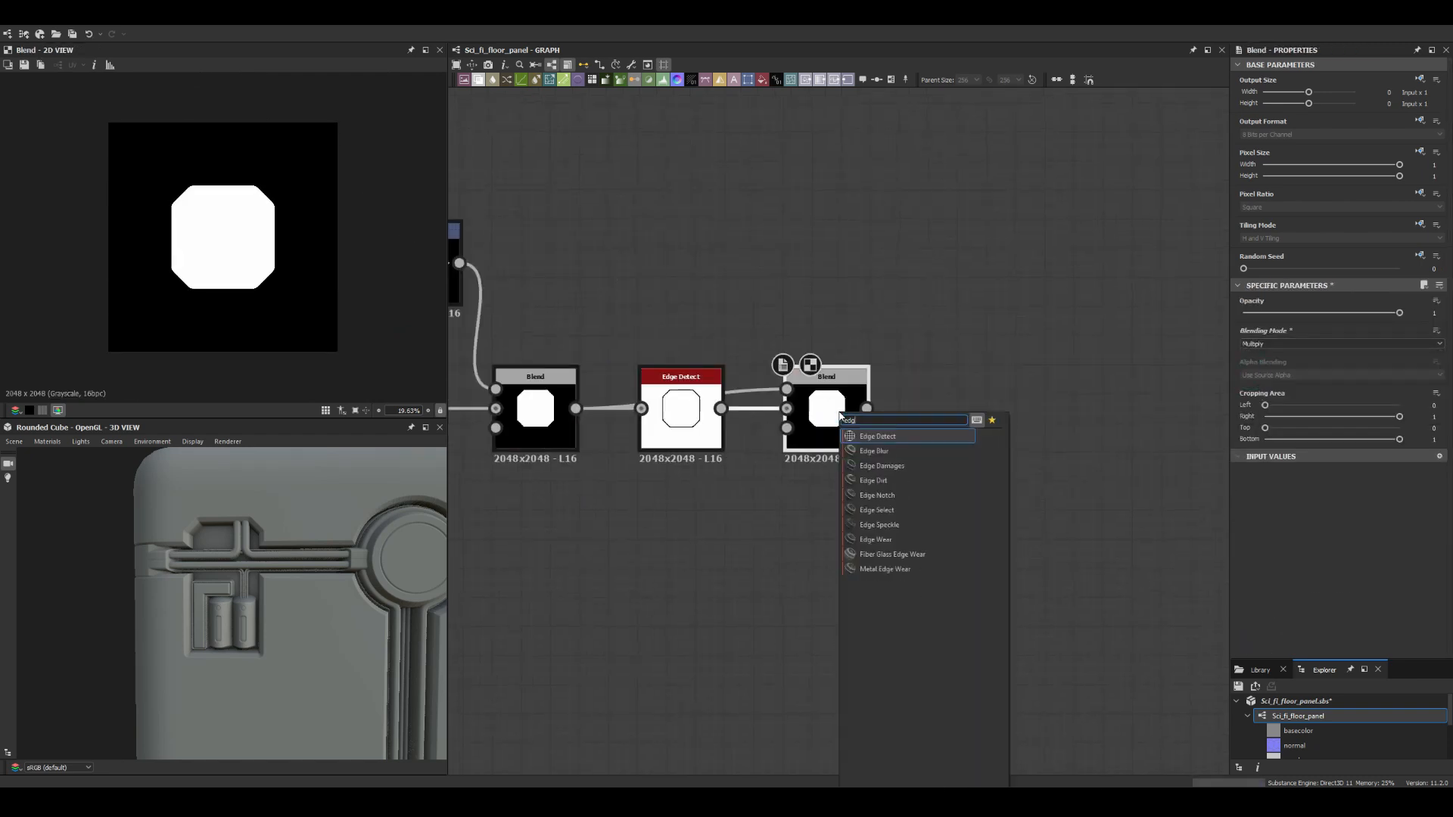
{"action": "left_click_drag", "start_coordinate": [1256, 570], "coordinate": [1265, 570]}
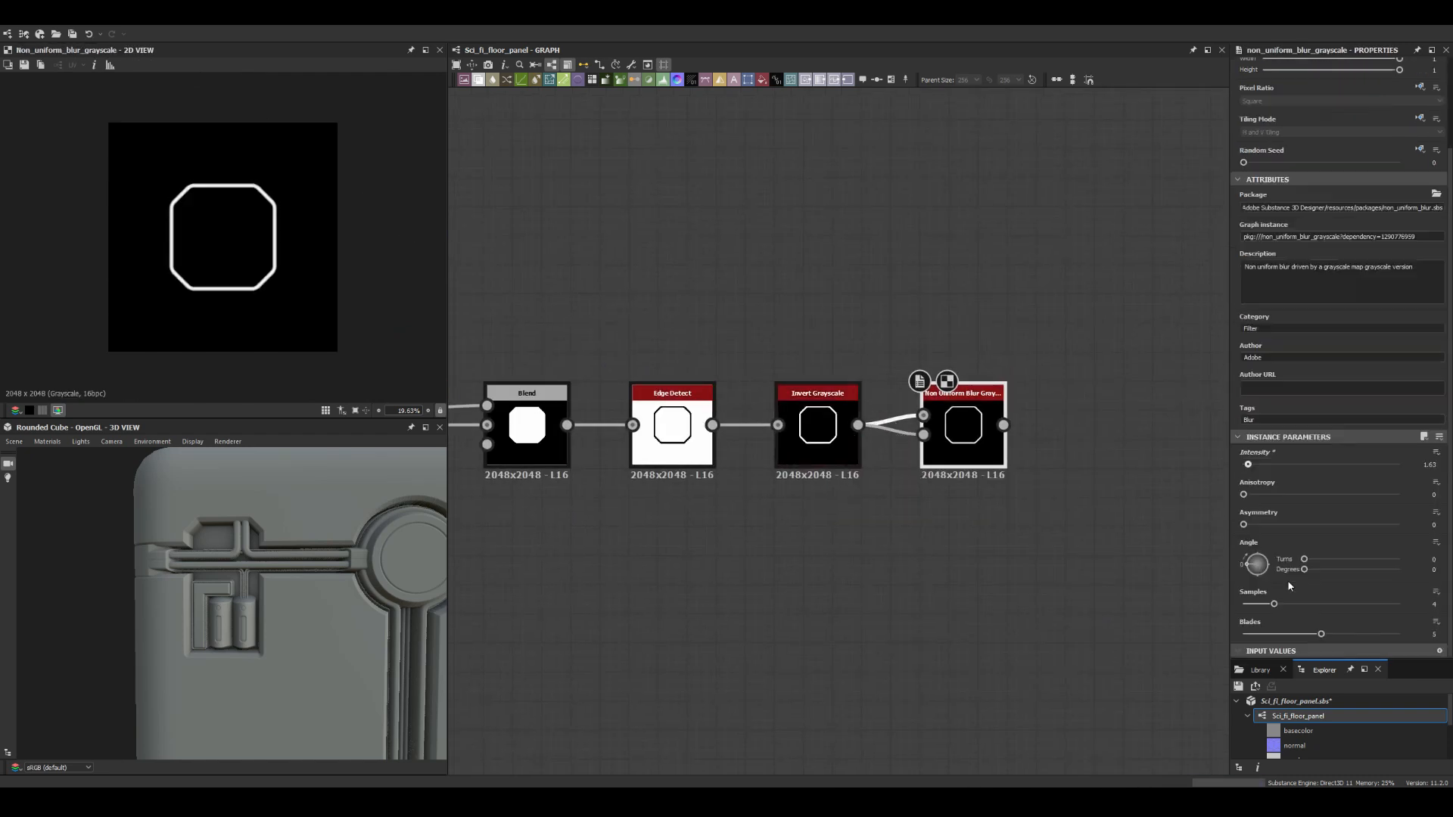
{"action": "scroll", "coordinate": [818, 270], "scroll_direction": "down", "scroll_amount": 5}
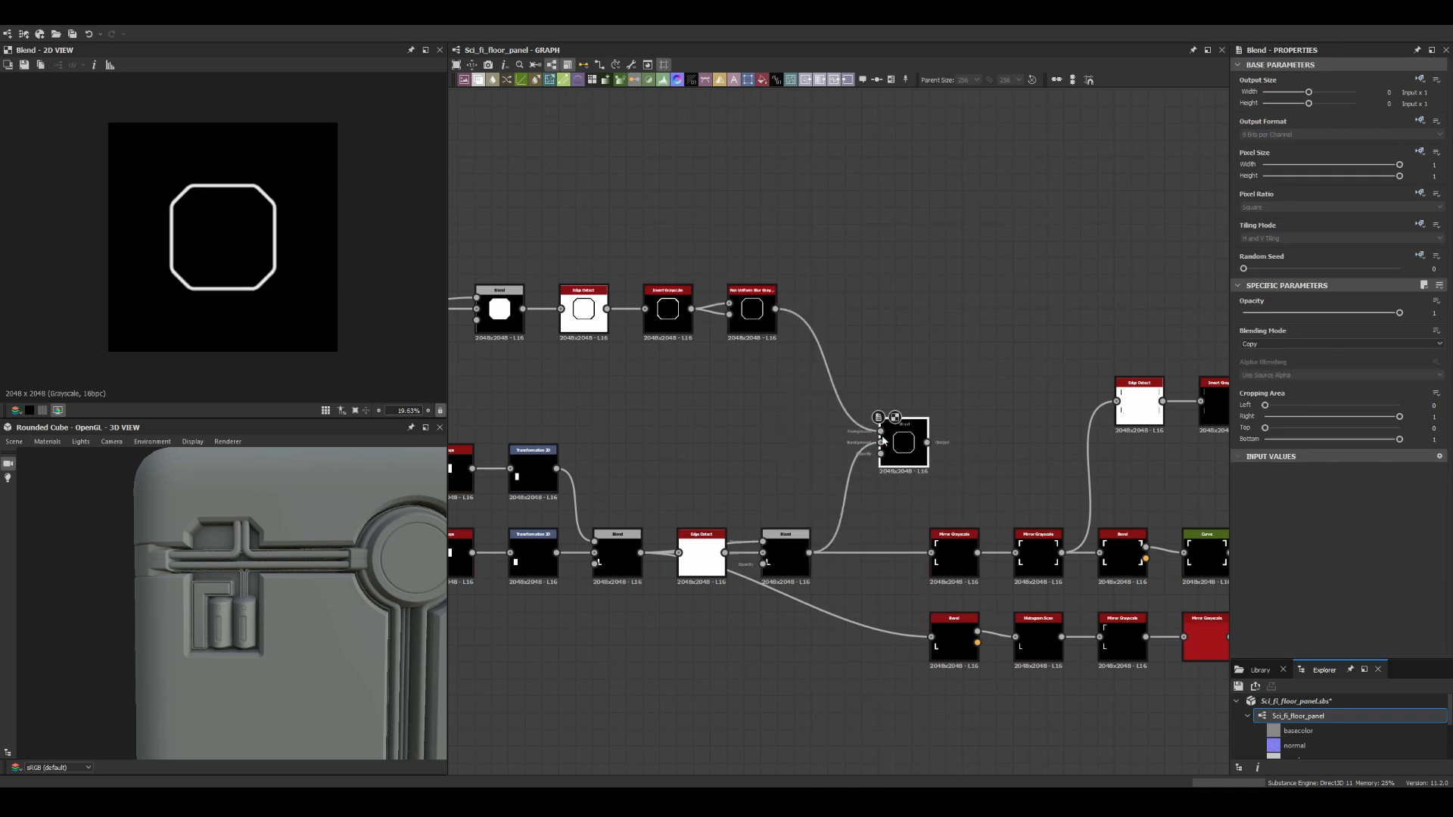
Step: Position the octagon outline with a No Tiling Transformation 2D, mirror it to the four corners and blend it with the L brackets
{"action": "key", "text": "space"}
{"action": "left_click", "coordinate": [802, 489]}
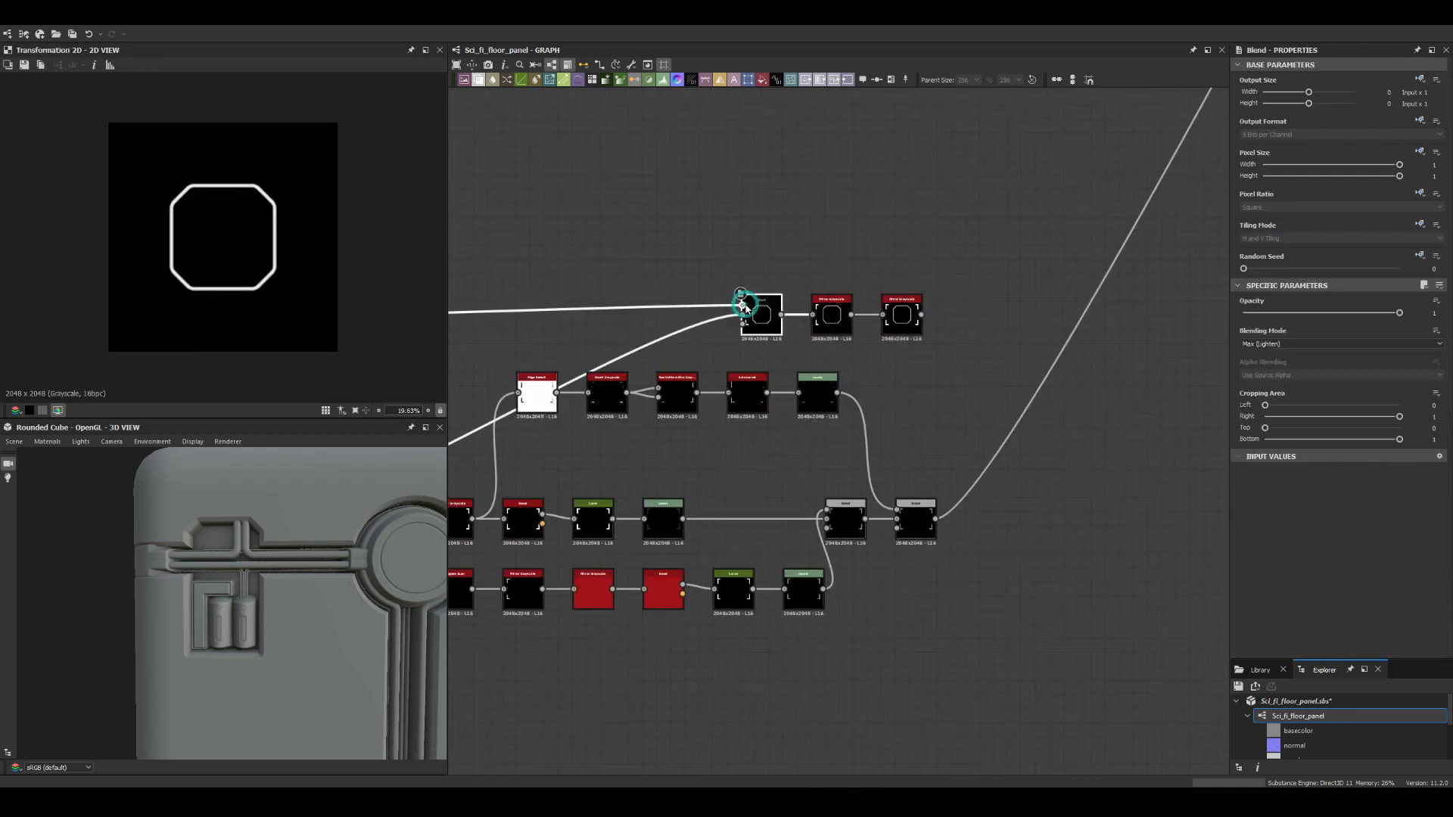
{"action": "left_click", "coordinate": [1308, 239]}
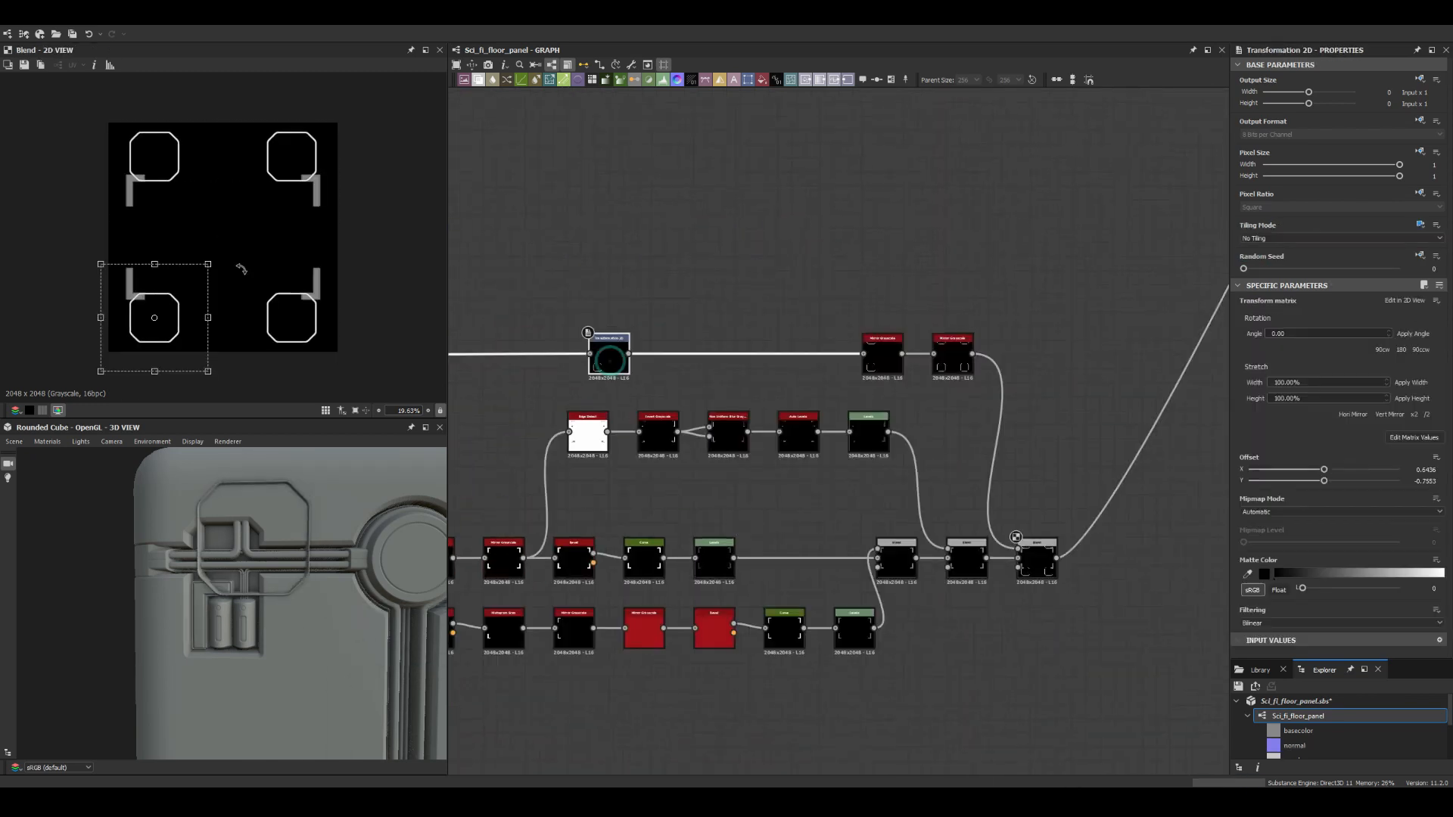
{"action": "scroll", "coordinate": [190, 296], "scroll_direction": "up", "scroll_amount": 5}
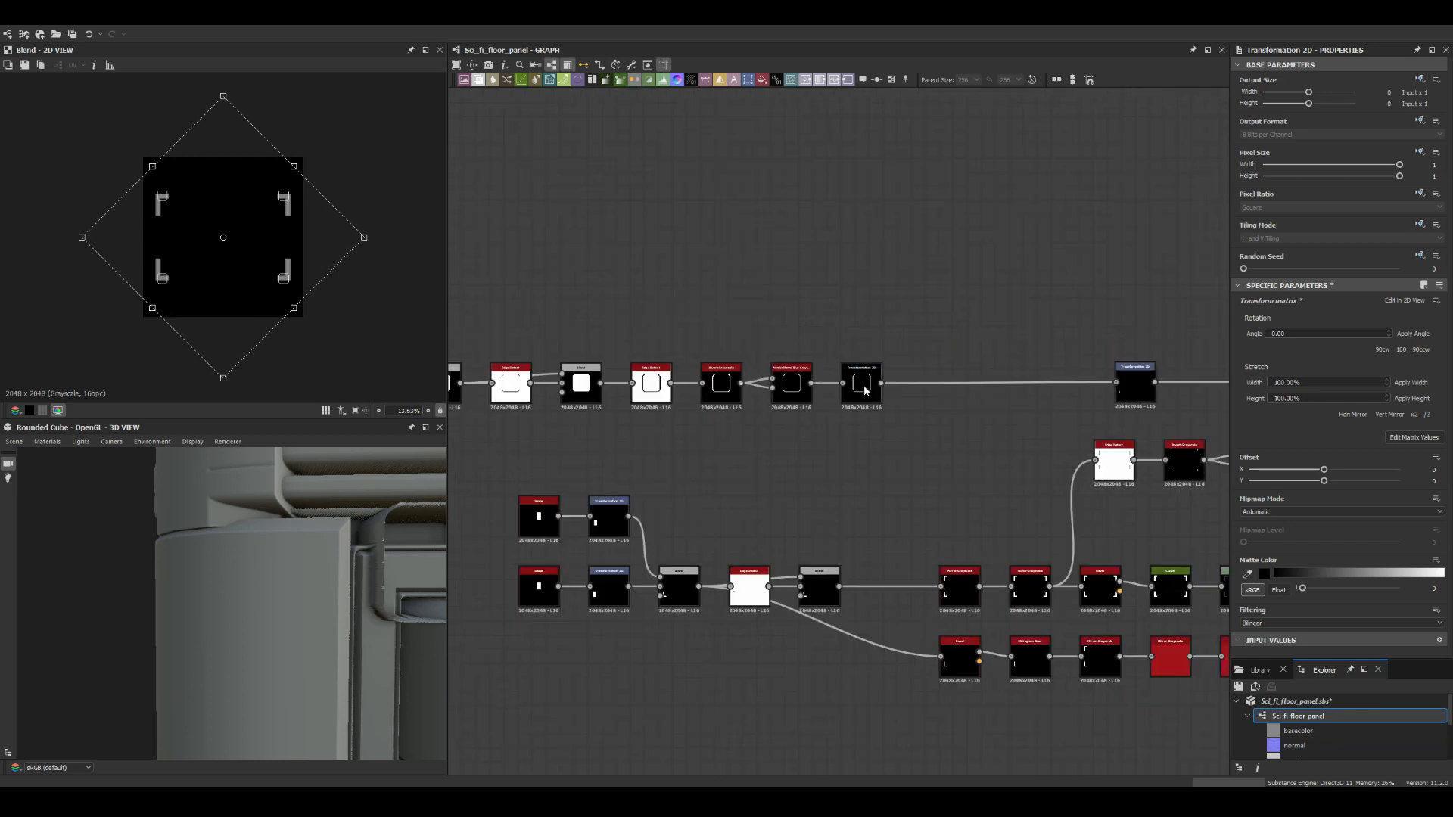
Step: Subtract a Shape cropped at 0.51 from the octagon outline to form a handle, and adjust its Levels and Edge Detect width
{"action": "key", "text": "space"}
{"action": "type", "text": "shape"}
{"action": "key", "text": "Return"}
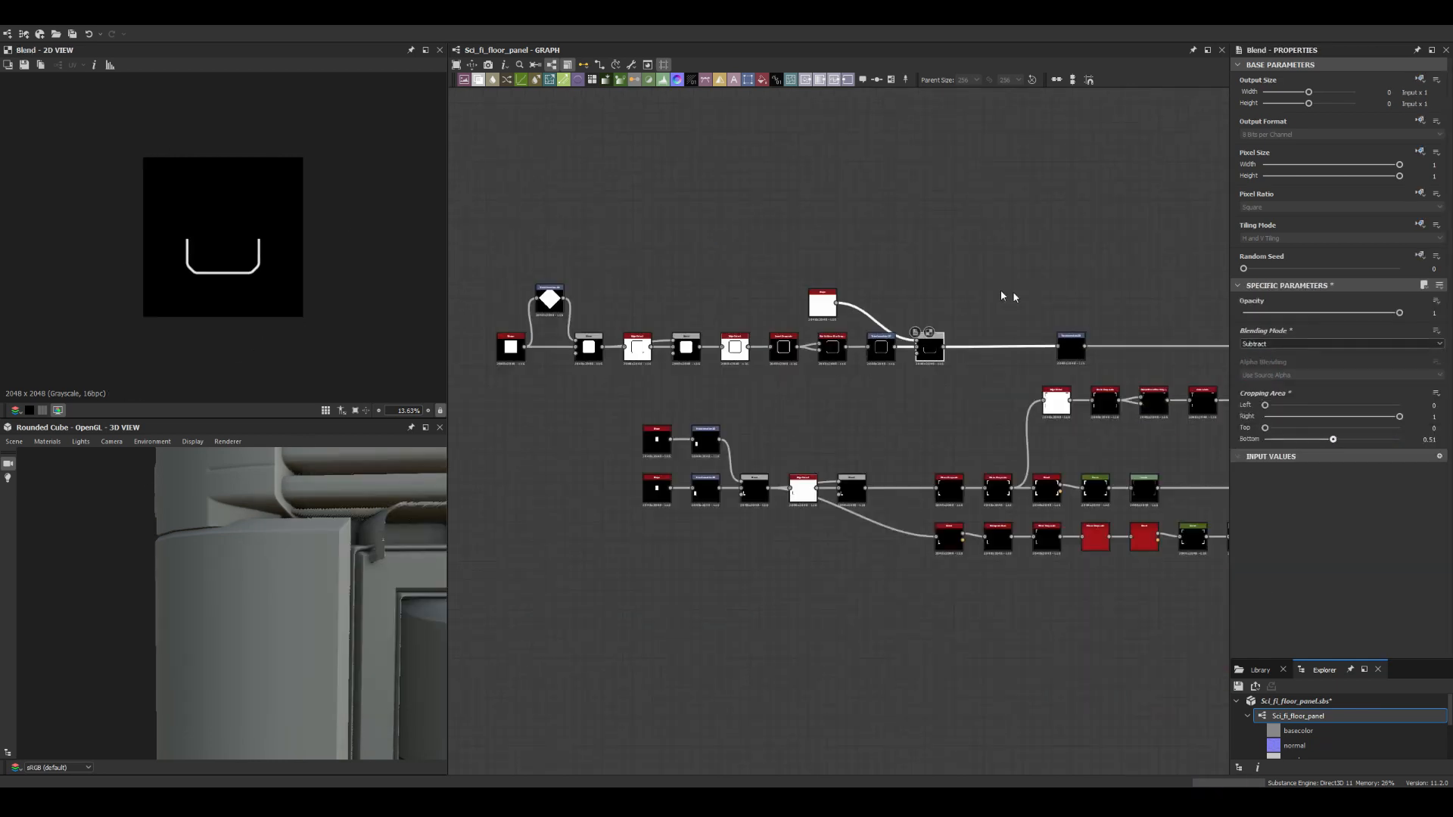
{"action": "left_click_drag", "start_coordinate": [1342, 333], "coordinate": [1292, 331]}
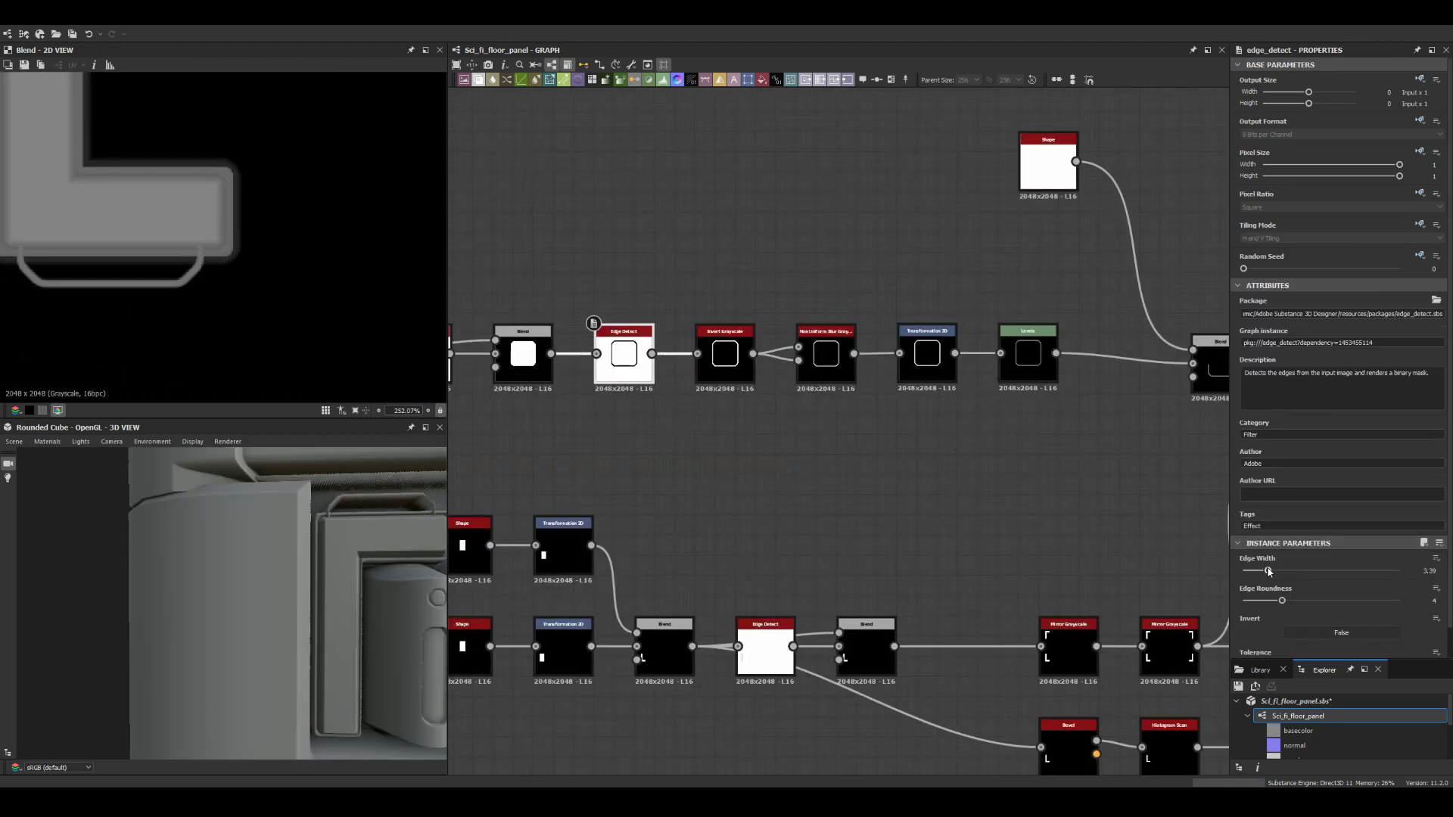
{"action": "left_click_drag", "start_coordinate": [318, 590], "coordinate": [433, 523]}
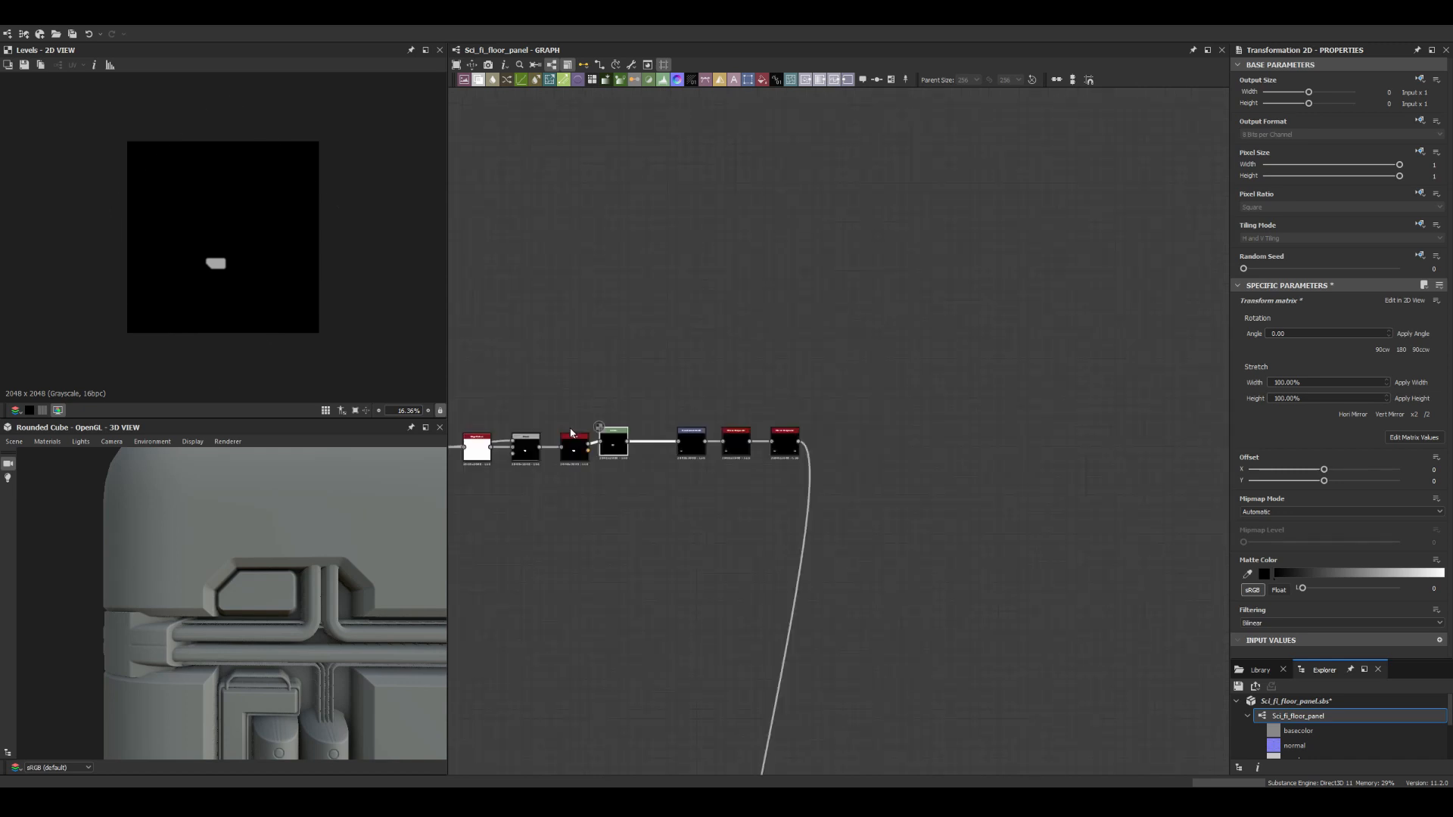
Step: Insert a Curve node after the small block's Bevel, reshape its profile and test the block's output level on the cube
{"action": "key", "text": "space"}
{"action": "type", "text": "curve"}
{"action": "key", "text": "Return"}
{"action": "left_click_drag", "start_coordinate": [1341, 471], "coordinate": [1322, 434]}
{"action": "left_click", "coordinate": [572, 473]}
{"action": "left_click_drag", "start_coordinate": [235, 612], "coordinate": [186, 560]}
{"action": "left_click_drag", "start_coordinate": [1322, 433], "coordinate": [1370, 433]}
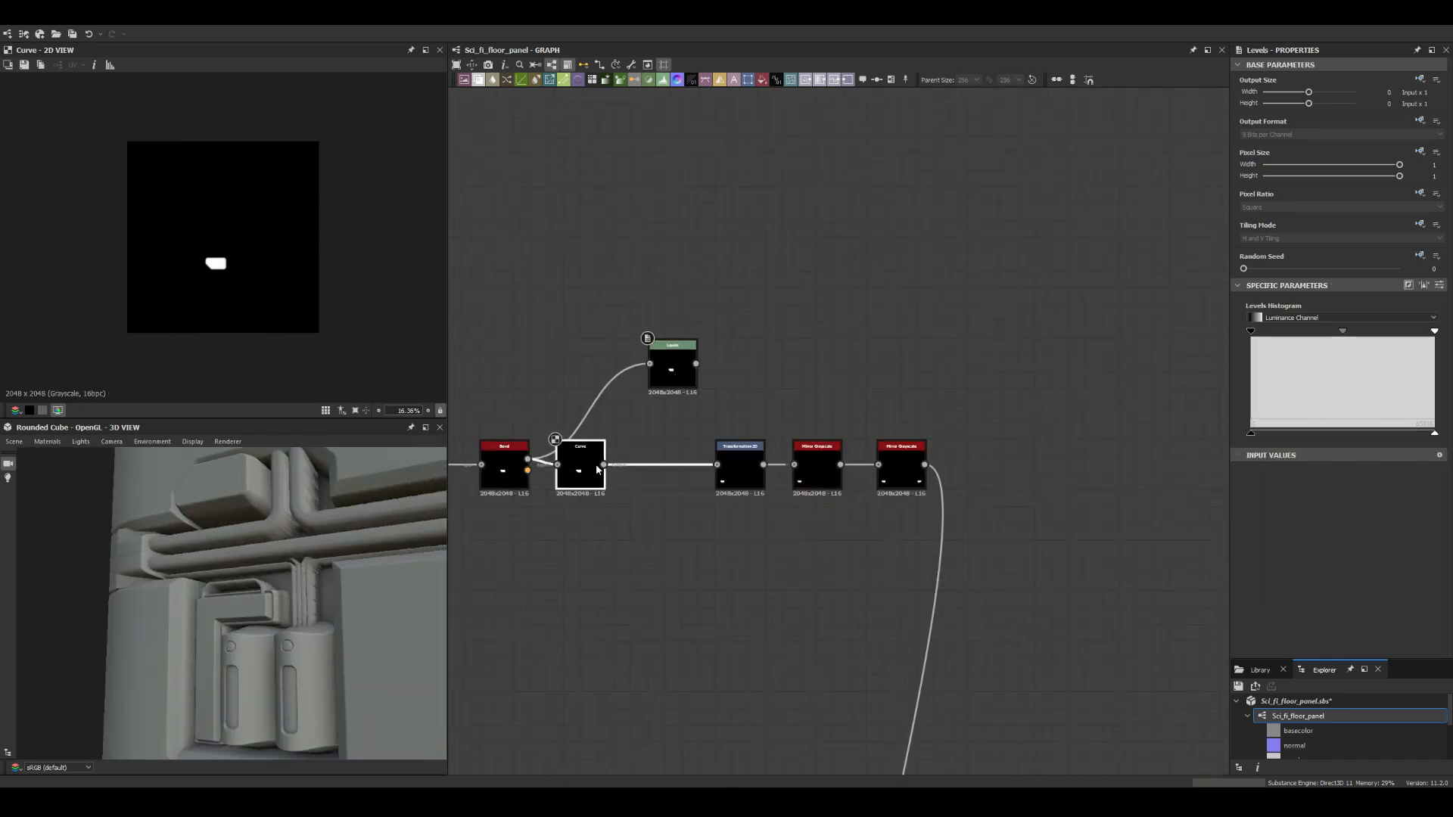
Step: Route the block's Curve through Levels into the Transformation 2D and lower the white output level, checking the block's height
{"action": "left_click_drag", "start_coordinate": [603, 465], "coordinate": [649, 364]}
{"action": "left_click_drag", "start_coordinate": [696, 364], "coordinate": [717, 464]}
{"action": "left_click_drag", "start_coordinate": [672, 373], "coordinate": [656, 473]}
{"action": "left_click_drag", "start_coordinate": [1435, 433], "coordinate": [1348, 434]}
{"action": "scroll", "coordinate": [203, 511], "scroll_direction": "down", "scroll_amount": 5}
{"action": "left_click_drag", "start_coordinate": [203, 511], "coordinate": [302, 585]}
{"action": "middle_click_drag", "start_coordinate": [302, 585], "coordinate": [234, 547]}
{"action": "scroll", "coordinate": [234, 547], "scroll_direction": "up", "scroll_amount": 5}
Step: Add a Blend to the main height chain and layer in the mirrored handle copy with Max (Lighten) mode
{"action": "scroll", "coordinate": [772, 401], "scroll_direction": "down", "scroll_amount": 9}
{"action": "middle_click_drag", "start_coordinate": [768, 697], "coordinate": [905, 428]}
{"action": "scroll", "coordinate": [905, 428], "scroll_direction": "up", "scroll_amount": 7}
{"action": "scroll", "coordinate": [893, 424], "scroll_direction": "down", "scroll_amount": 6}
{"action": "scroll", "coordinate": [917, 363], "scroll_direction": "up", "scroll_amount": 8}
{"action": "scroll", "coordinate": [917, 363], "scroll_direction": "down", "scroll_amount": 6}
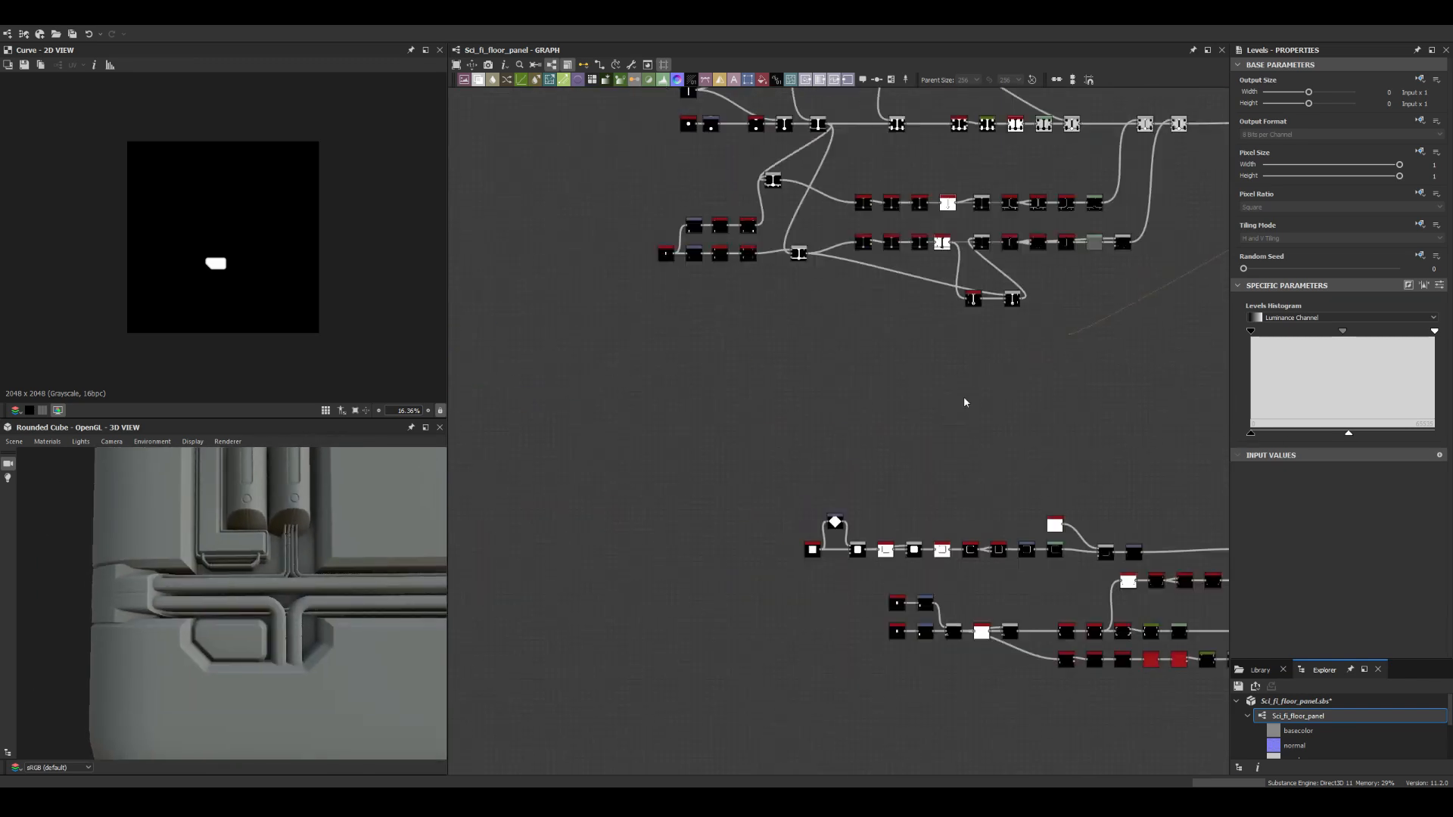
{"action": "key", "text": "space"}
{"action": "type", "text": "blend"}
{"action": "key", "text": "Return"}
{"action": "scroll", "coordinate": [831, 378], "scroll_direction": "up", "scroll_amount": 7}
{"action": "double_click", "coordinate": [934, 370]}
{"action": "scroll", "coordinate": [934, 370], "scroll_direction": "down", "scroll_amount": 7}
{"action": "left_click_drag", "start_coordinate": [934, 370], "coordinate": [940, 434]}
{"action": "left_click", "coordinate": [1279, 344]}
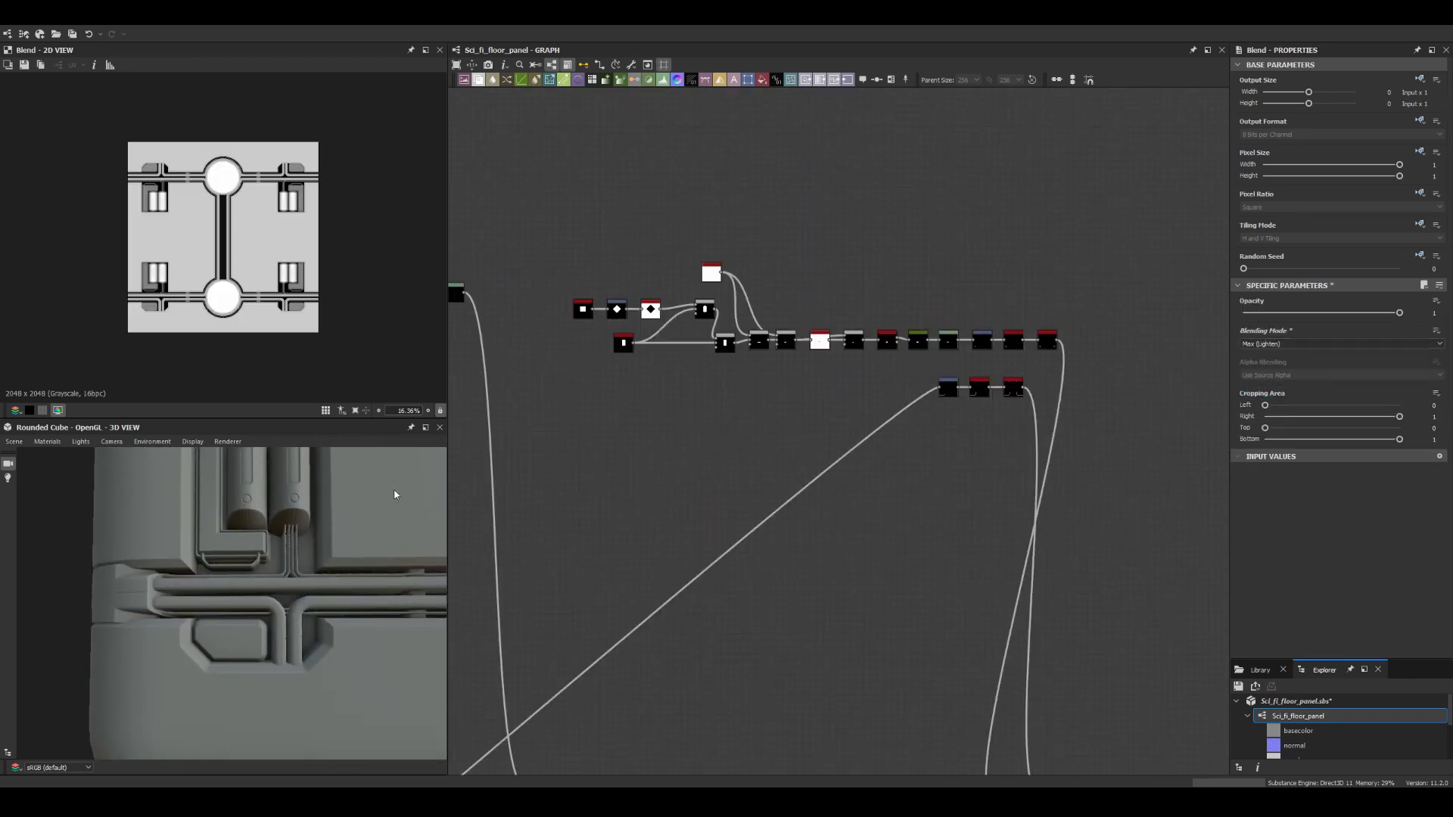
Step: Offset the handle copy's Transformation 2D toward the small block beside the horizontal pipes
{"action": "scroll", "coordinate": [394, 495], "scroll_direction": "down", "scroll_amount": 5}
{"action": "scroll", "coordinate": [1105, 373], "scroll_direction": "down", "scroll_amount": 2}
{"action": "left_click", "coordinate": [974, 385]}
{"action": "scroll", "coordinate": [215, 261], "scroll_direction": "up", "scroll_amount": 5}
{"action": "left_click_drag", "start_coordinate": [156, 291], "coordinate": [49, 378]}
{"action": "scroll", "coordinate": [83, 307], "scroll_direction": "up", "scroll_amount": 3}
{"action": "scroll", "coordinate": [269, 583], "scroll_direction": "up", "scroll_amount": 6}
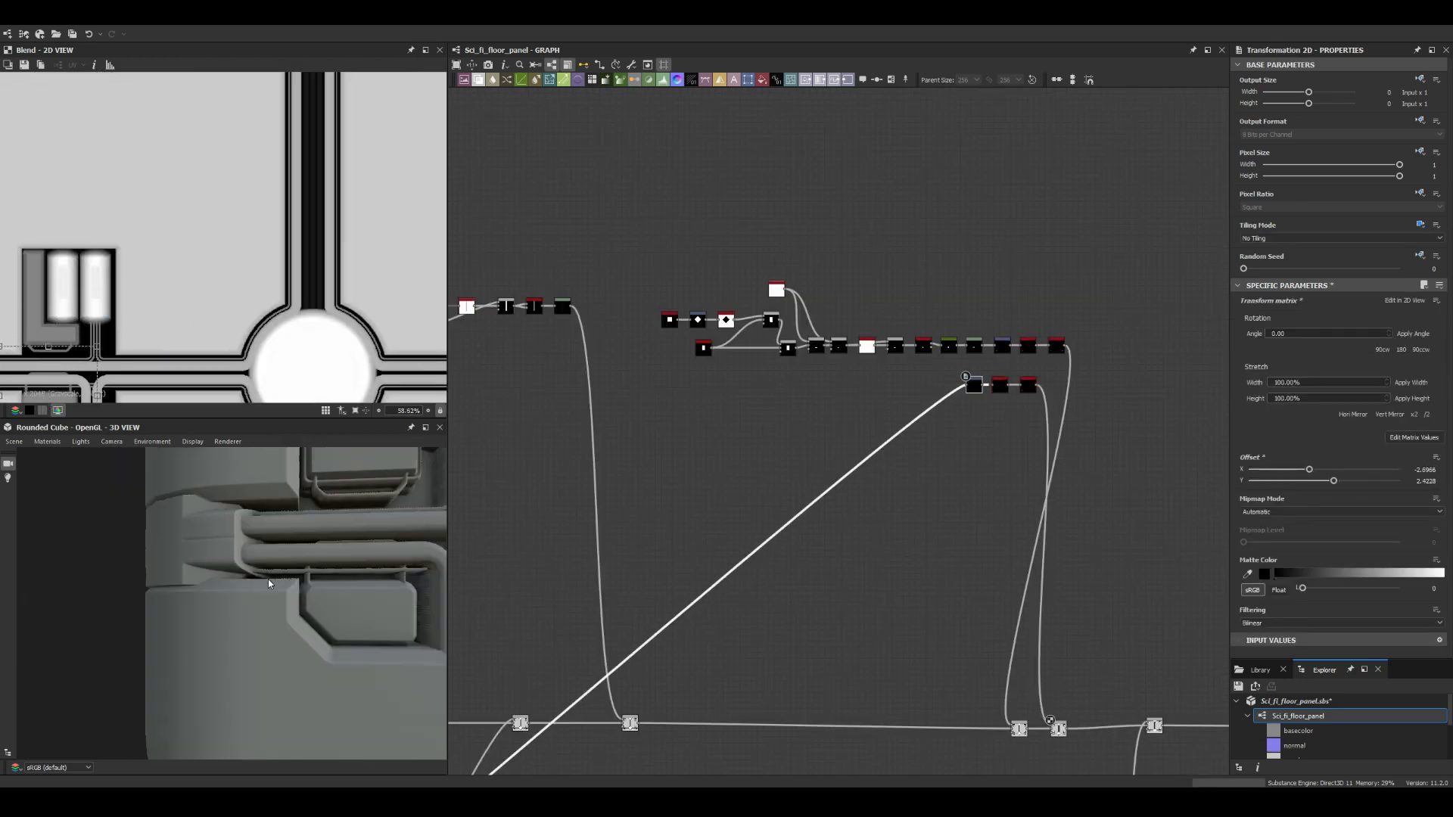
Step: Fine-tune the handle copy's offset against the small block and check the placement on the cube
{"action": "scroll", "coordinate": [268, 584], "scroll_direction": "down", "scroll_amount": 5}
{"action": "middle_click_drag", "start_coordinate": [269, 583], "coordinate": [242, 587]}
{"action": "middle_click_drag", "start_coordinate": [114, 340], "coordinate": [200, 274]}
{"action": "left_click_drag", "start_coordinate": [184, 279], "coordinate": [178, 287], "text": "shift"}
{"action": "scroll", "coordinate": [305, 578], "scroll_direction": "up", "scroll_amount": 1}
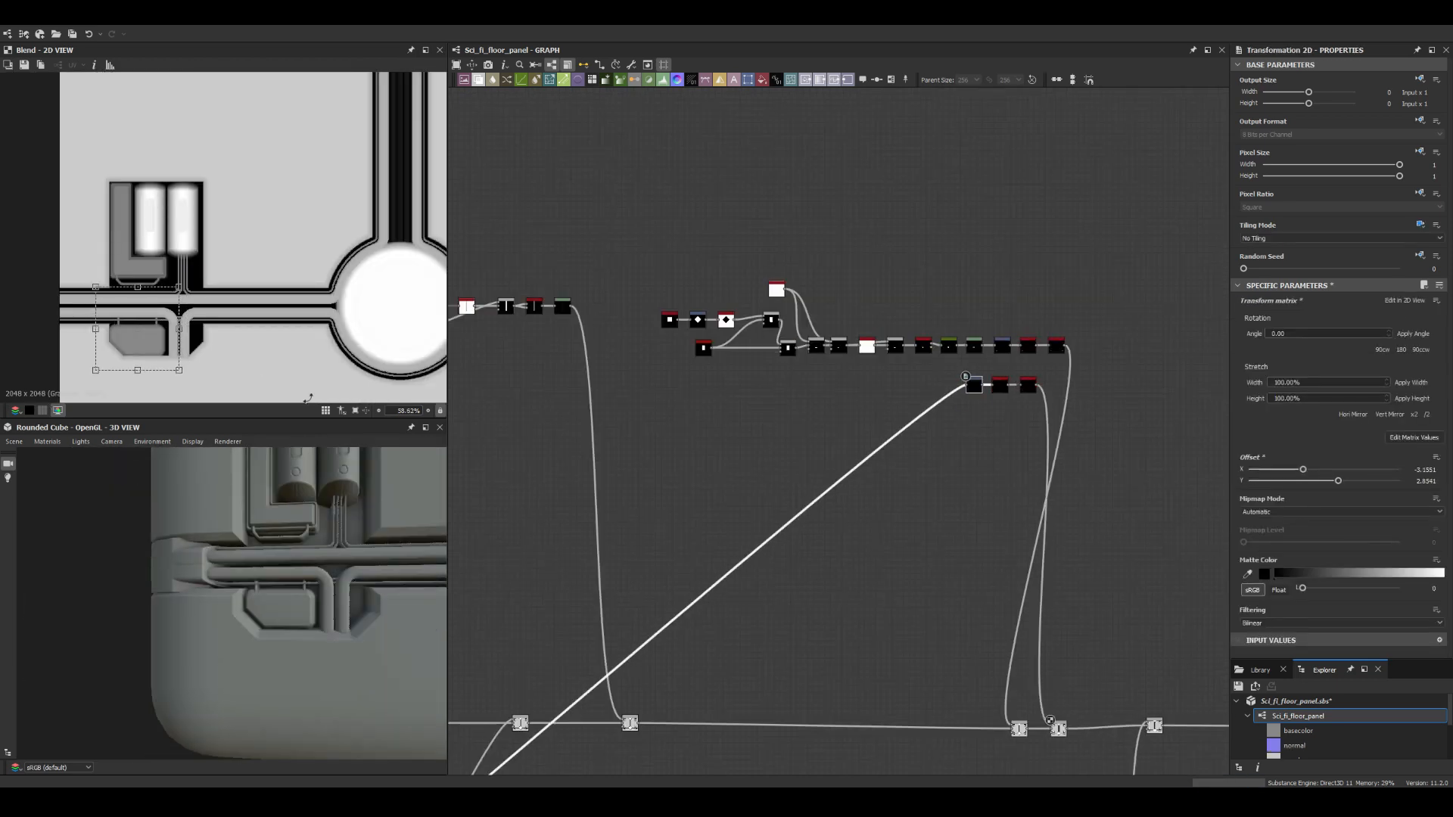
{"action": "scroll", "coordinate": [293, 558], "scroll_direction": "down", "scroll_amount": 6}
{"action": "scroll", "coordinate": [575, 424], "scroll_direction": "up", "scroll_amount": 6}
Step: Add a separate Blend node above the main height chain and feed it from the height Blend after the base Levels
{"action": "key", "text": "space"}
{"action": "type", "text": "blend"}
{"action": "key", "text": "Return"}
{"action": "double_click", "coordinate": [749, 270]}
{"action": "left_click_drag", "start_coordinate": [604, 434], "coordinate": [726, 267]}
{"action": "middle_click_drag", "start_coordinate": [542, 352], "coordinate": [896, 369]}
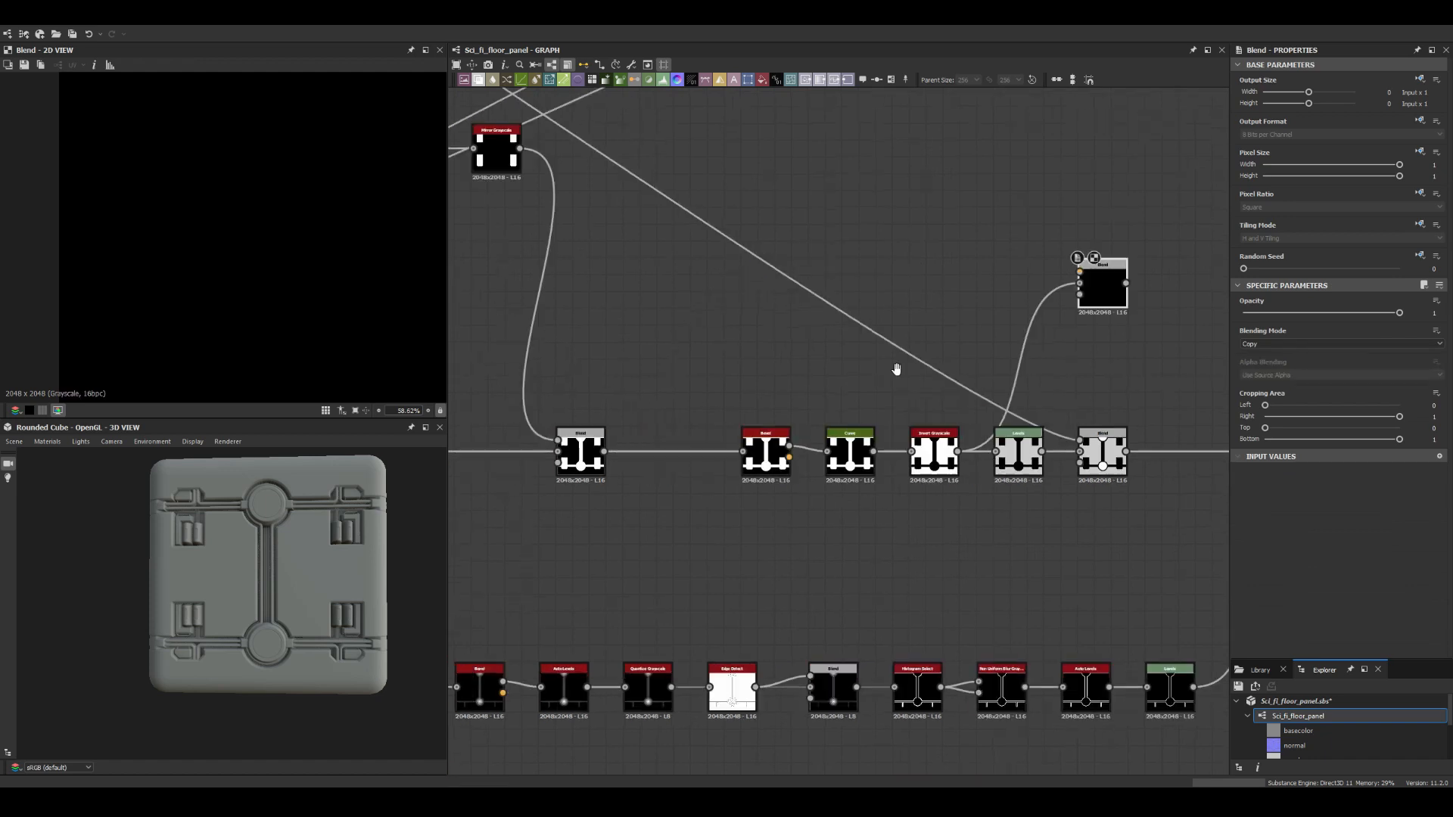
{"action": "left_click_drag", "start_coordinate": [671, 388], "coordinate": [1120, 314]}
{"action": "left_click_drag", "start_coordinate": [1104, 452], "coordinate": [1110, 310]}
Step: Add a square Shape and squash its Y size into a thin full-width horizontal line
{"action": "key", "text": "space"}
{"action": "type", "text": "shape"}
{"action": "key", "text": "Return"}
{"action": "double_click", "coordinate": [914, 286]}
{"action": "scroll", "coordinate": [1339, 394], "scroll_direction": "down", "scroll_amount": 4}
{"action": "left_click_drag", "start_coordinate": [1399, 482], "coordinate": [1248, 482]}
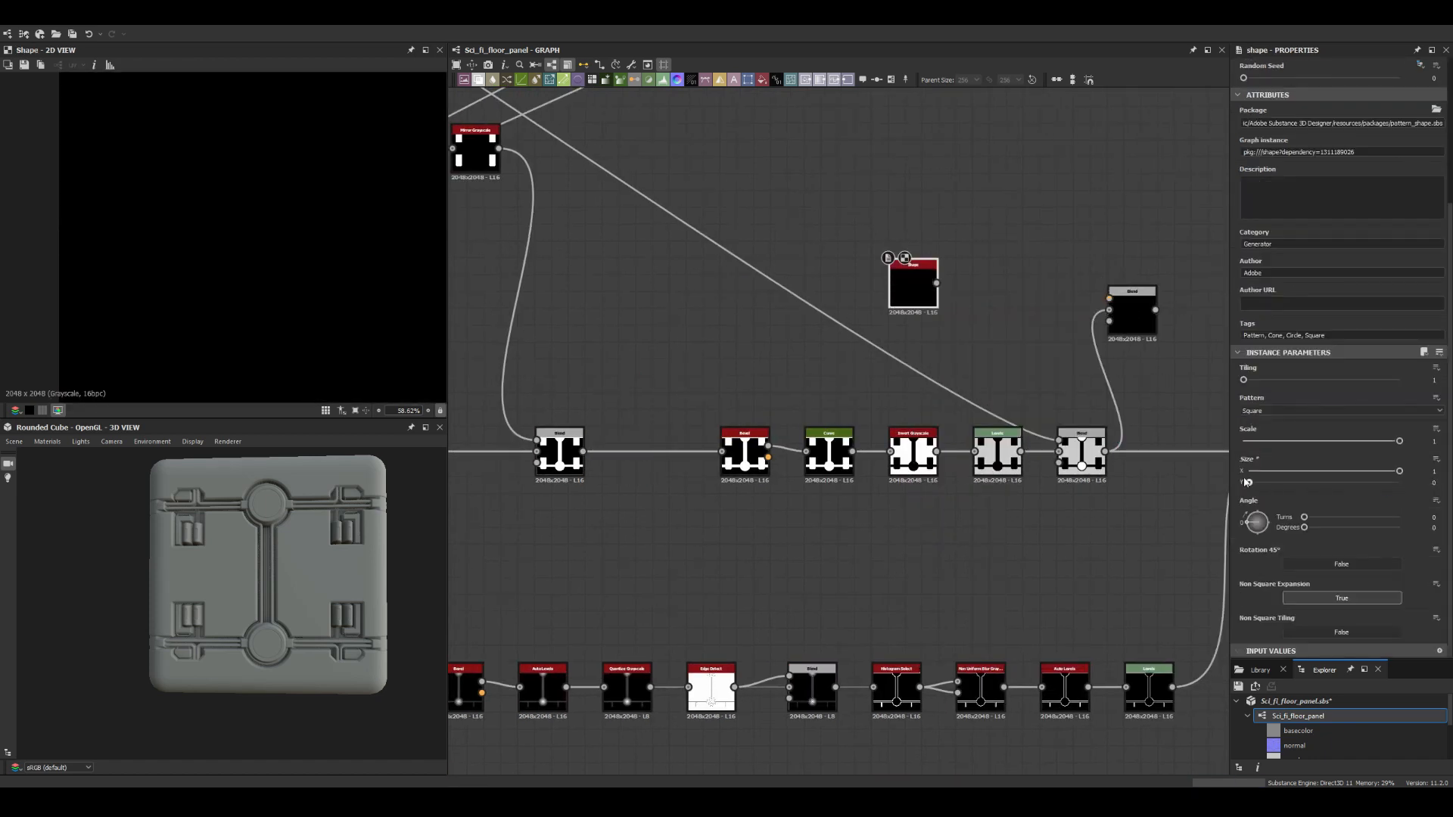
{"action": "scroll", "coordinate": [1203, 274], "scroll_direction": "up", "scroll_amount": 4}
Step: Bevel the thin line with a reduced distance and try subtracting it from the height map at low opacity
{"action": "key", "text": "space"}
{"action": "type", "text": "bevel"}
{"action": "key", "text": "Return"}
{"action": "left_click_drag", "start_coordinate": [1359, 444], "coordinate": [1323, 444]}
{"action": "left_click_drag", "start_coordinate": [883, 280], "coordinate": [1036, 316]}
{"action": "double_click", "coordinate": [1076, 336]}
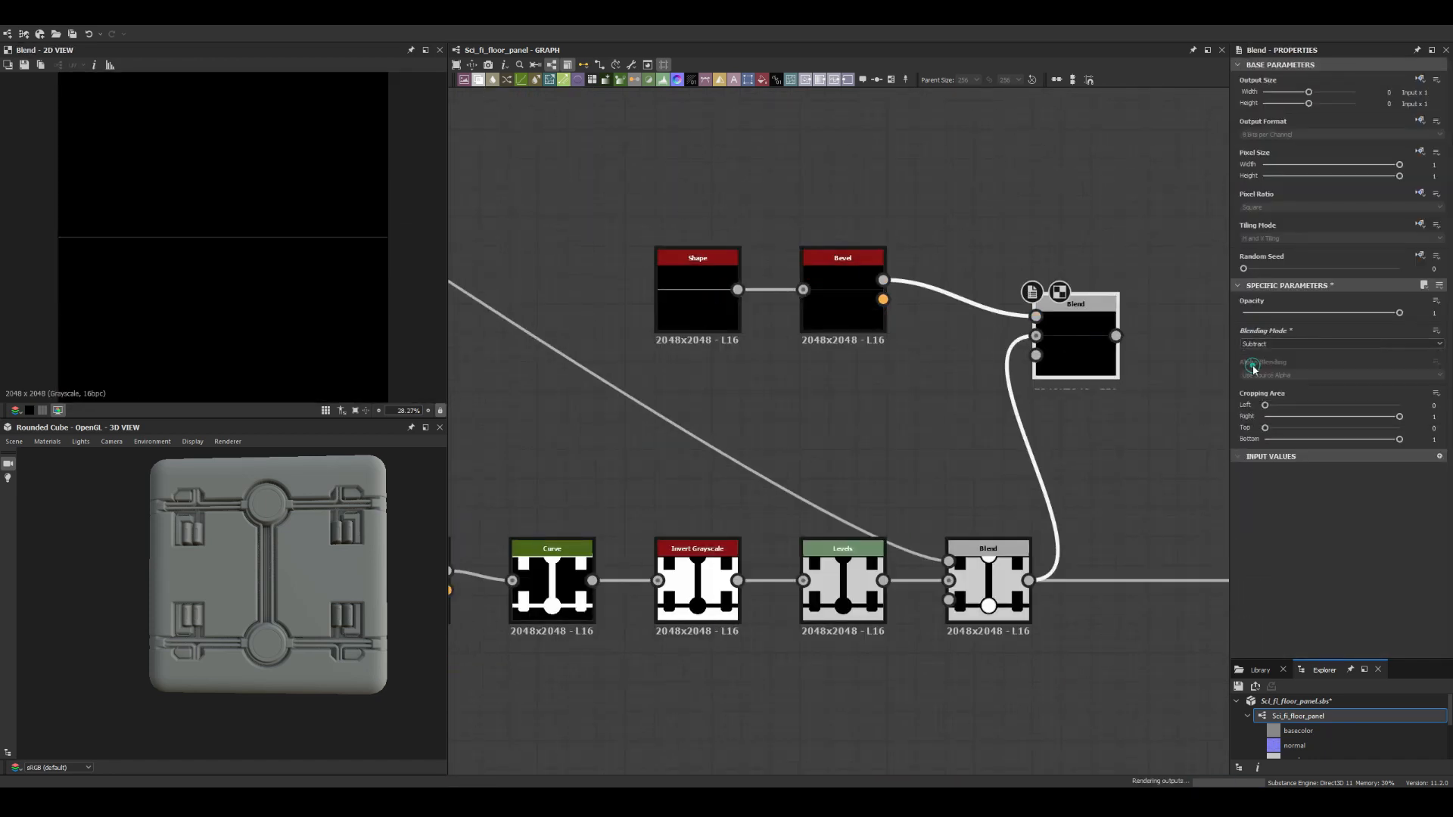
{"action": "left_click_drag", "start_coordinate": [1399, 312], "coordinate": [1281, 312]}
Step: Inspect the line groove on the cube and delete its test nodes from the graph
{"action": "left_click_drag", "start_coordinate": [295, 564], "coordinate": [683, 451]}
{"action": "scroll", "coordinate": [298, 570], "scroll_direction": "down", "scroll_amount": 5}
{"action": "left_click_drag", "start_coordinate": [250, 567], "coordinate": [326, 567]}
{"action": "scroll", "coordinate": [857, 390], "scroll_direction": "down", "scroll_amount": 6}
{"action": "left_click_drag", "start_coordinate": [772, 366], "coordinate": [946, 344]}
{"action": "key", "text": "BackSpace"}
Step: Add a Bevel fed by the combined groove mask ahead of the base Bevel and reduce its distance
{"action": "scroll", "coordinate": [245, 598], "scroll_direction": "up", "scroll_amount": 4}
{"action": "left_click_drag", "start_coordinate": [243, 598], "coordinate": [318, 541]}
{"action": "scroll", "coordinate": [833, 408], "scroll_direction": "down", "scroll_amount": 5}
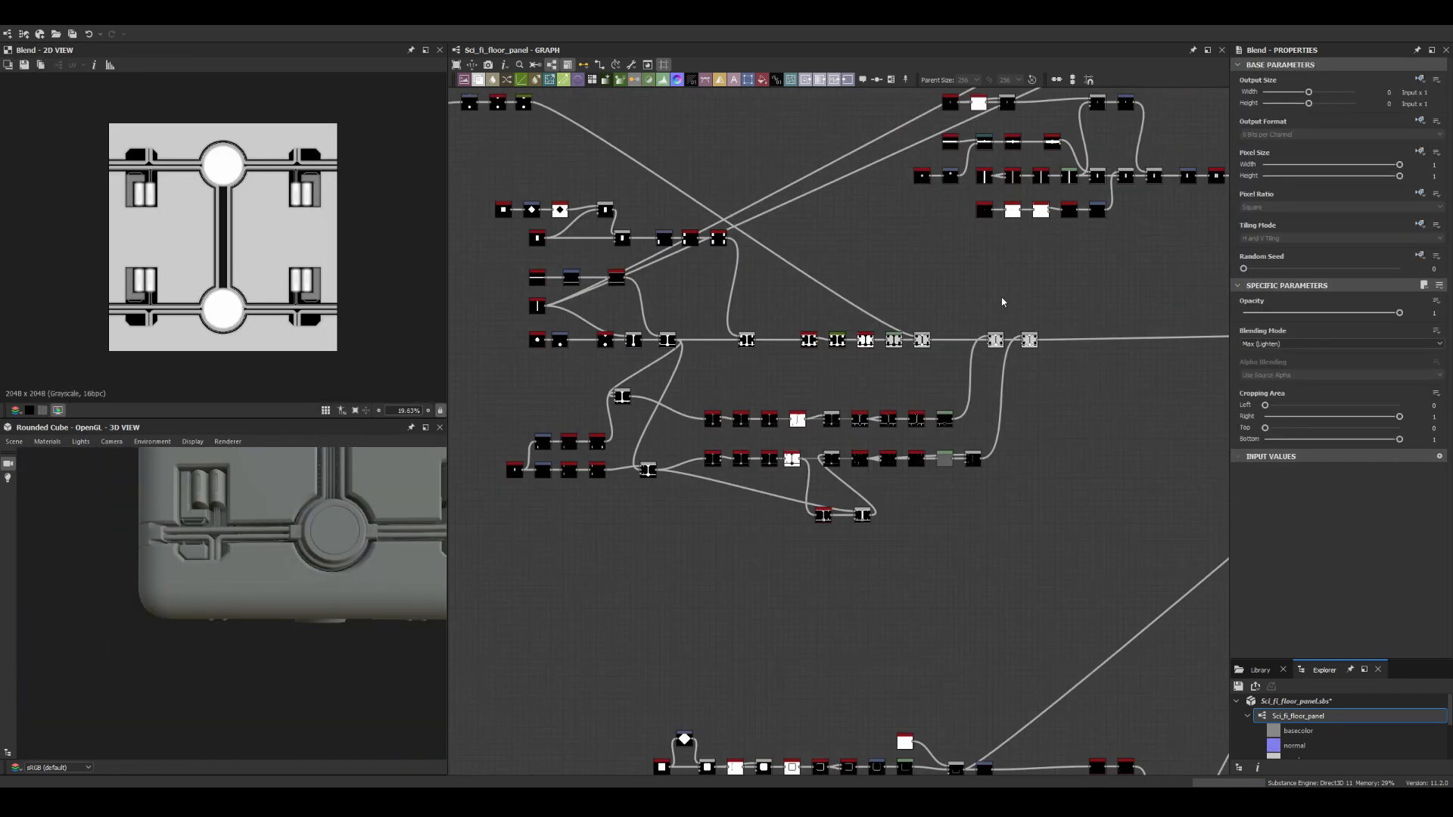
{"action": "scroll", "coordinate": [792, 273], "scroll_direction": "up", "scroll_amount": 5}
{"action": "key", "text": "space"}
{"action": "type", "text": "bevel"}
{"action": "key", "text": "Return"}
{"action": "left_click_drag", "start_coordinate": [659, 463], "coordinate": [746, 361]}
{"action": "double_click", "coordinate": [769, 365]}
{"action": "left_click_drag", "start_coordinate": [1360, 571], "coordinate": [1324, 572]}
Step: Append a Histogram Scan to the new mask Bevel with contrast 1 and position about 0.79
{"action": "key", "text": "space"}
{"action": "type", "text": "histogram scan"}
{"action": "key", "text": "Return"}
{"action": "double_click", "coordinate": [852, 365]}
{"action": "left_click_drag", "start_coordinate": [1244, 601], "coordinate": [1400, 601]}
{"action": "left_click_drag", "start_coordinate": [1243, 571], "coordinate": [1366, 573]}
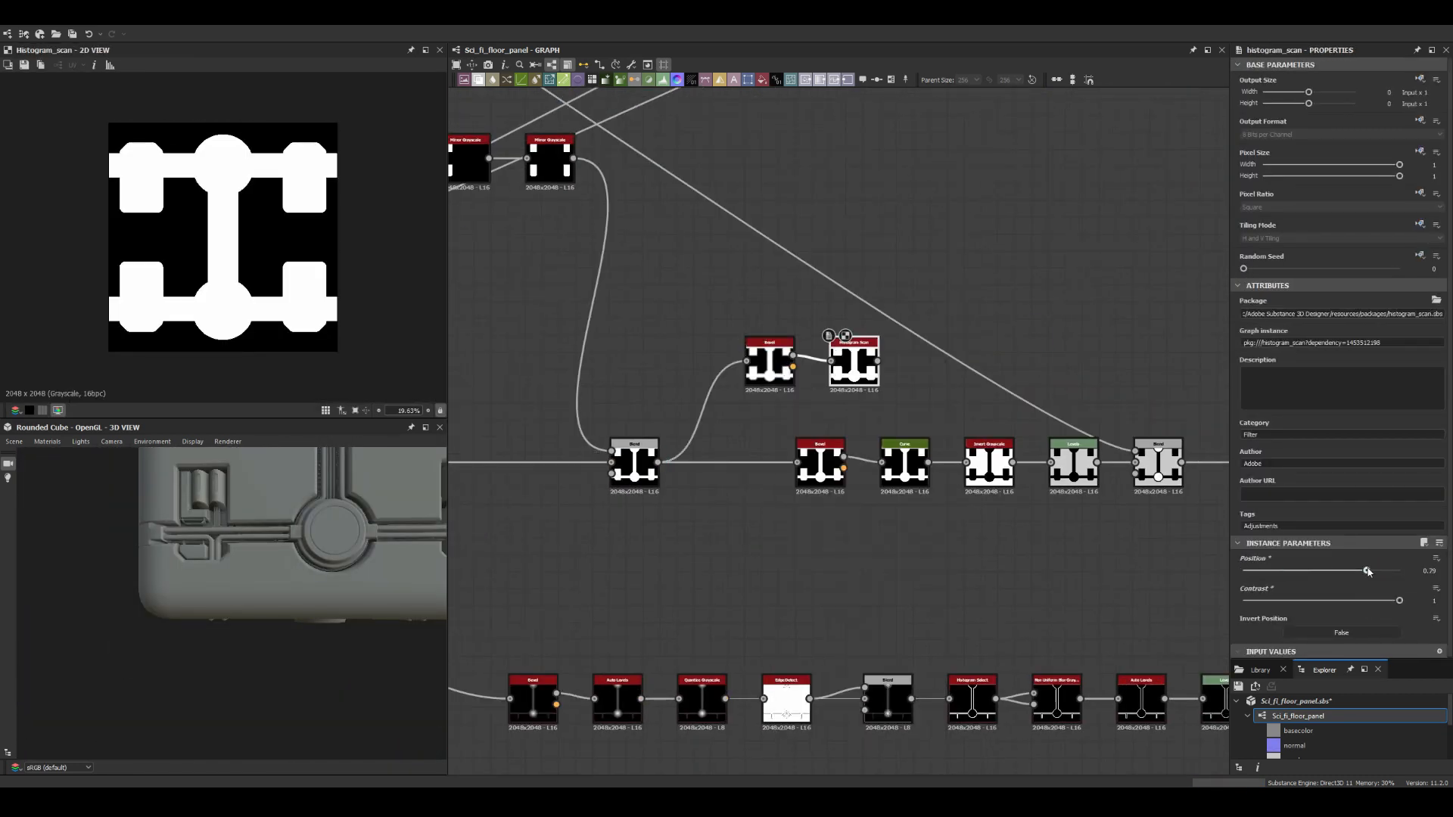
Step: Turn the scanned mask into a thin outline with Edge Detect, Bevel, Auto Levels and Invert Grayscale, and blend it into the base height chain
{"action": "scroll", "coordinate": [947, 353], "scroll_direction": "down", "scroll_amount": 7}
{"action": "left_click_drag", "start_coordinate": [1267, 395], "coordinate": [1039, 354]}
{"action": "left_click_drag", "start_coordinate": [1016, 283], "coordinate": [861, 392]}
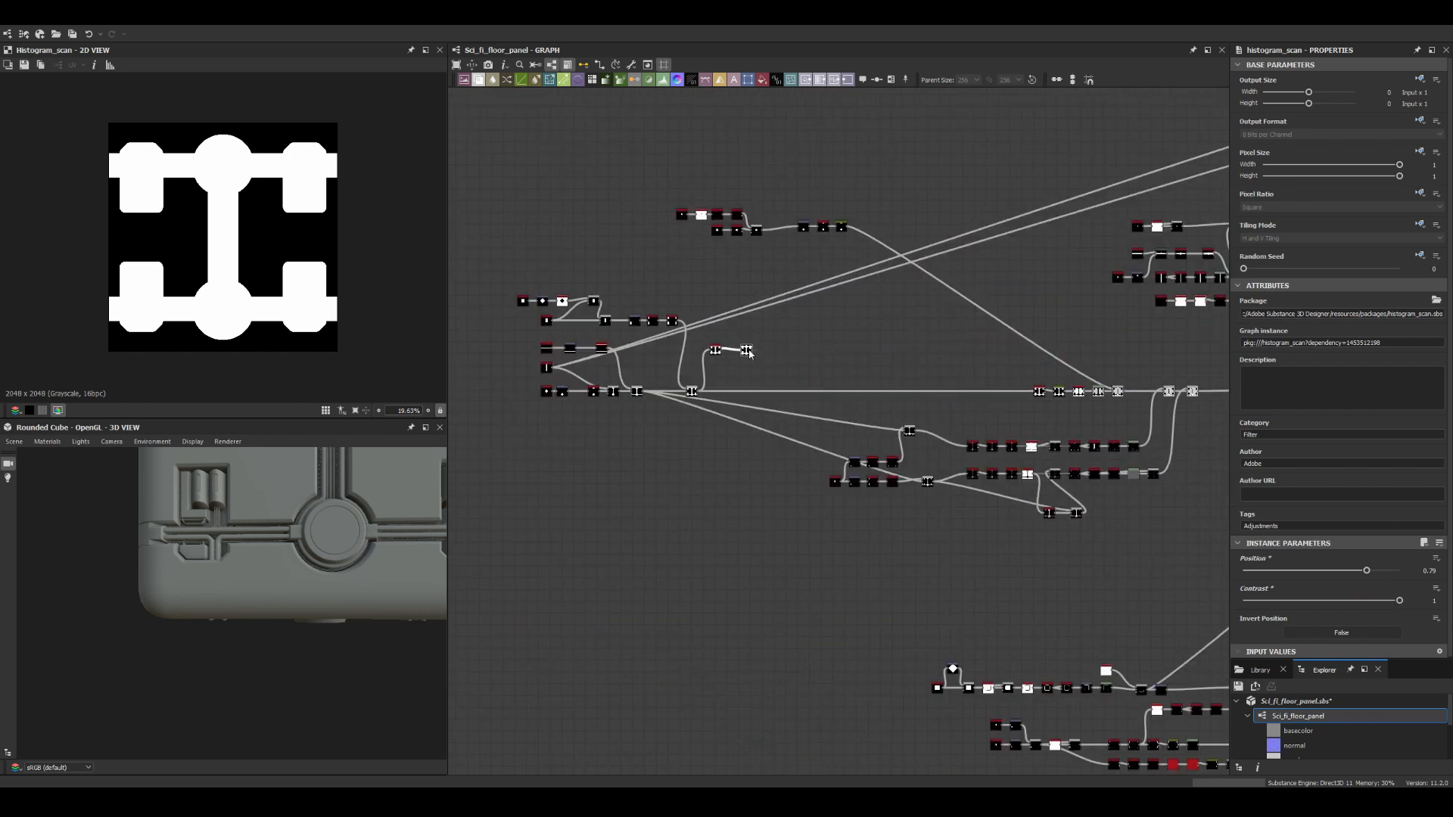
{"action": "scroll", "coordinate": [757, 363], "scroll_direction": "up", "scroll_amount": 4}
{"action": "scroll", "coordinate": [221, 253], "scroll_direction": "up", "scroll_amount": 5}
{"action": "left_click_drag", "start_coordinate": [1282, 601], "coordinate": [1243, 600]}
{"action": "scroll", "coordinate": [221, 253], "scroll_direction": "down", "scroll_amount": 3}
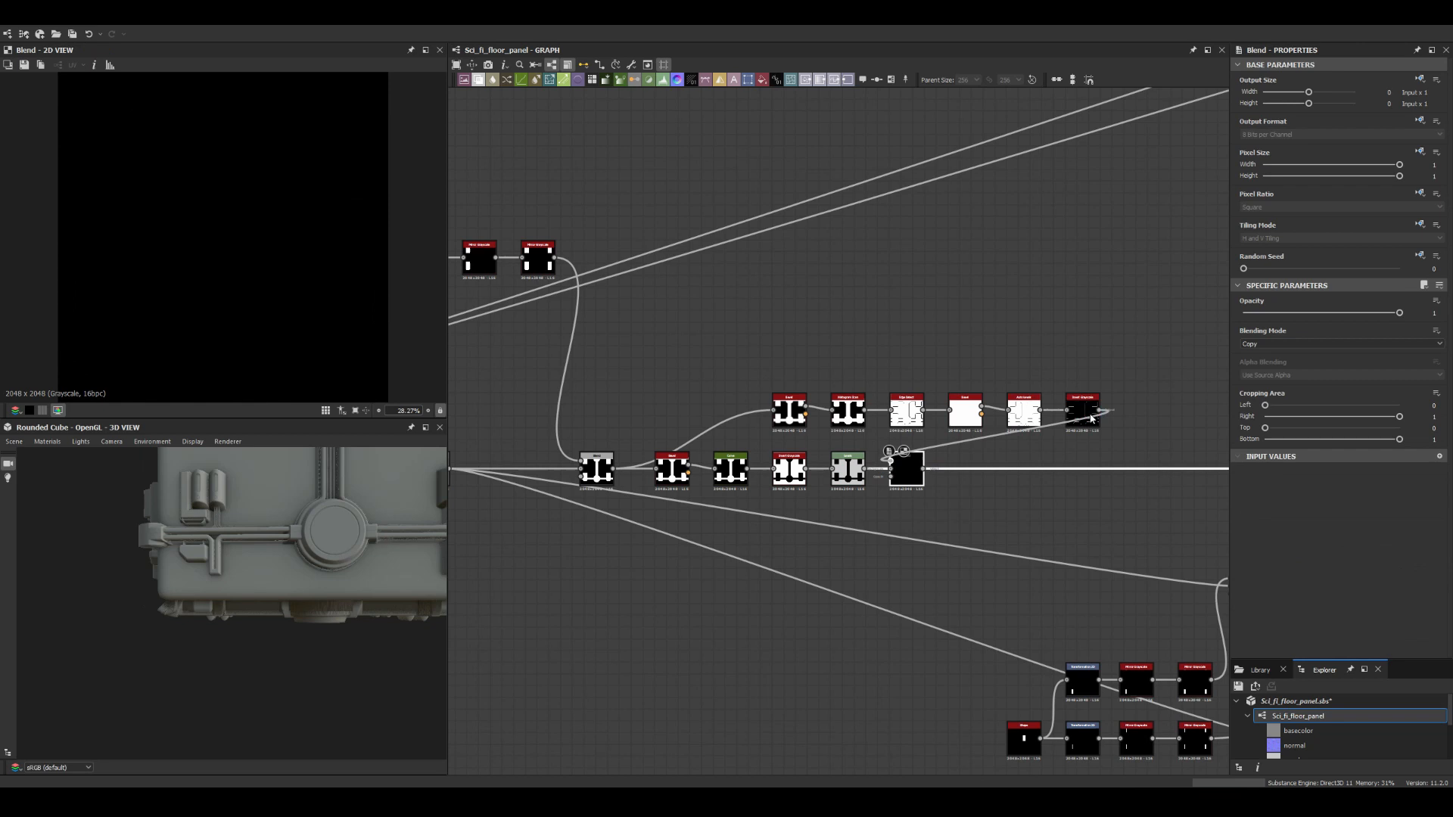
{"action": "middle_click_drag", "start_coordinate": [863, 495], "coordinate": [589, 447]}
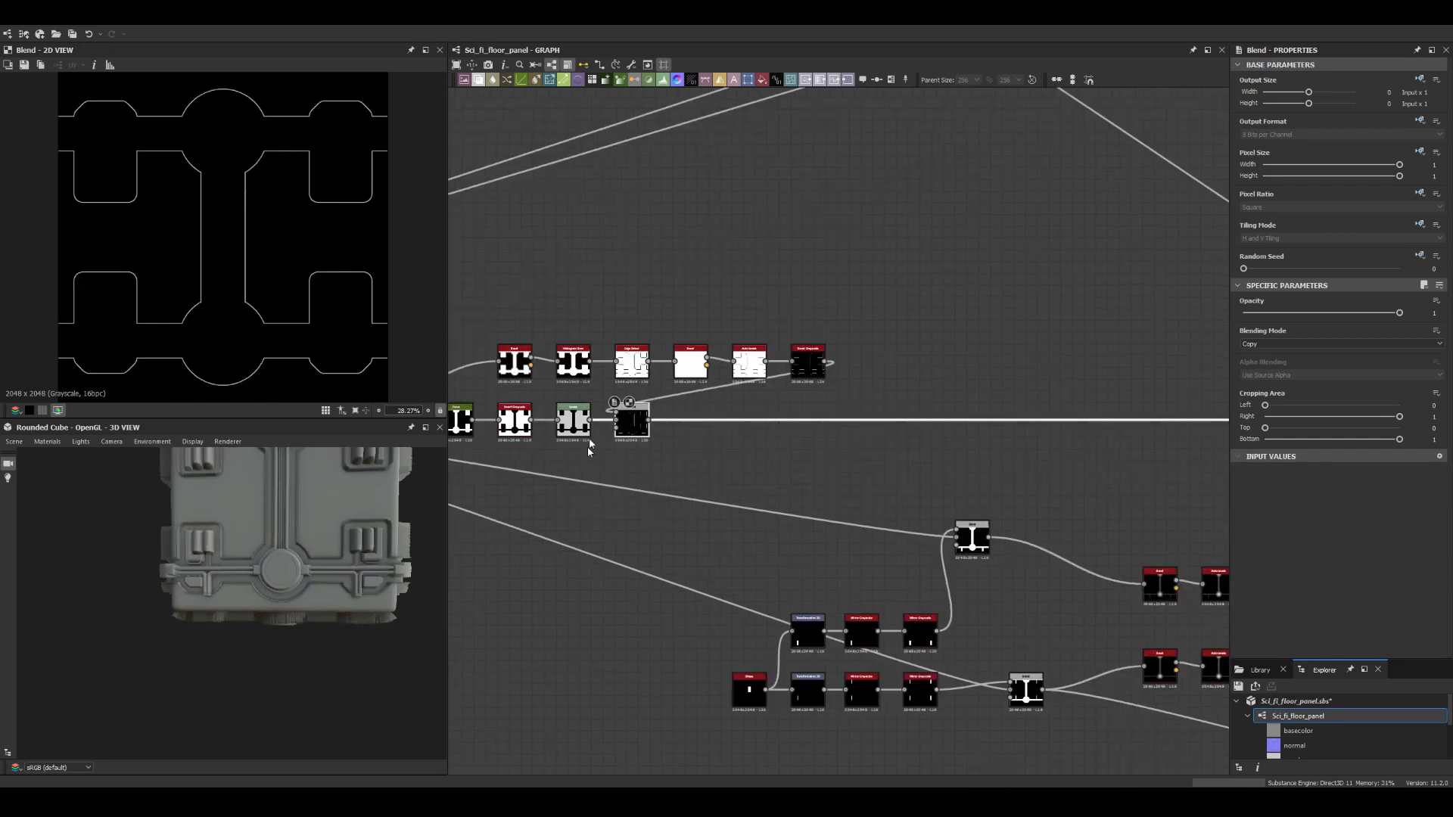
{"action": "left_click", "coordinate": [1254, 368]}
Step: Add a transformed bar, mirrored on axis Y, to the groove mask through a new Blend so short stubs extend beyond both circles
{"action": "scroll", "coordinate": [472, 530], "scroll_direction": "down", "scroll_amount": 2}
{"action": "left_click_drag", "start_coordinate": [333, 500], "coordinate": [308, 587]}
{"action": "scroll", "coordinate": [318, 569], "scroll_direction": "down", "scroll_amount": 5}
{"action": "scroll", "coordinate": [743, 394], "scroll_direction": "up", "scroll_amount": 2}
{"action": "middle_click_drag", "start_coordinate": [743, 394], "coordinate": [658, 428]}
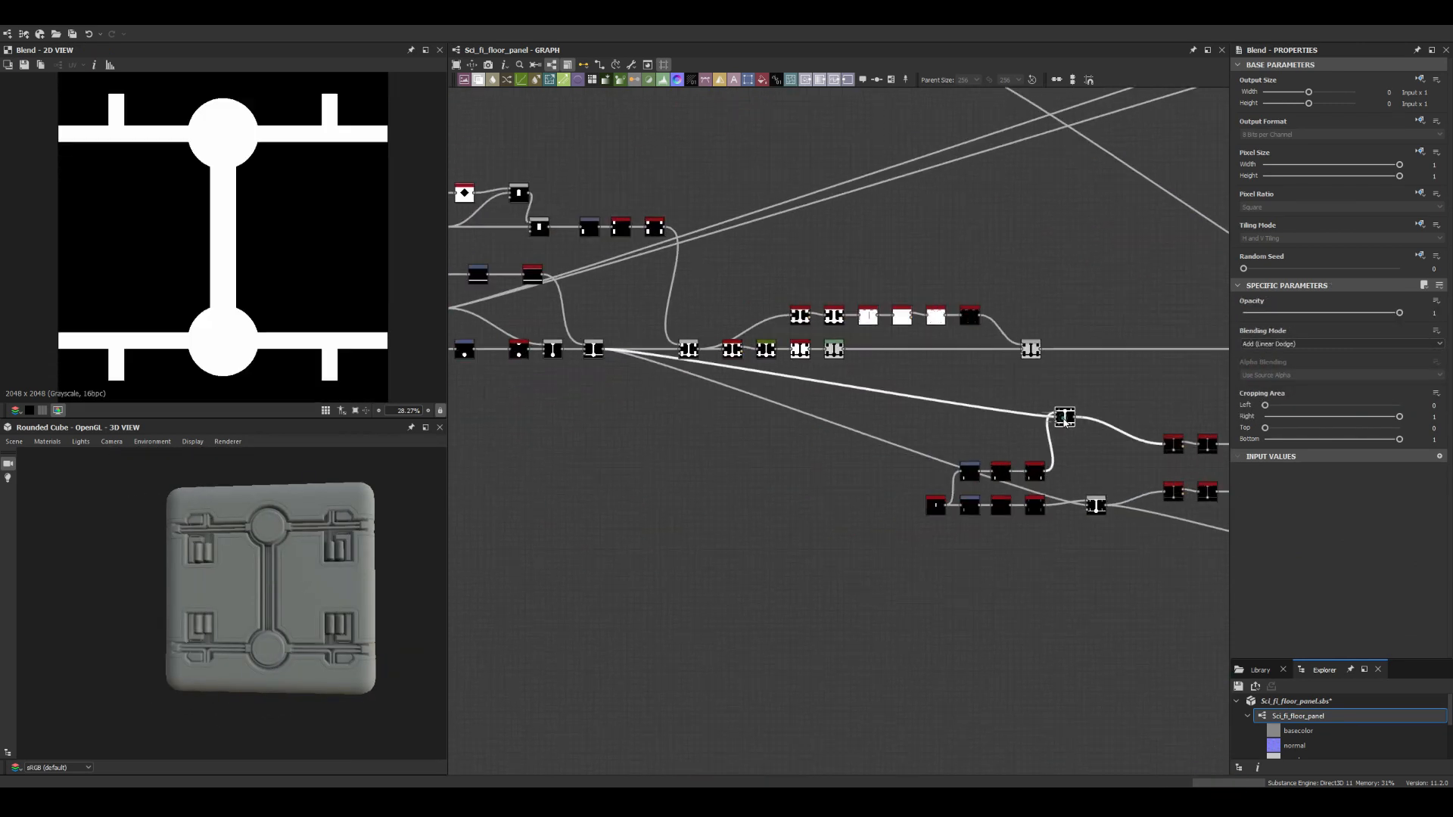
{"action": "scroll", "coordinate": [855, 376], "scroll_direction": "up", "scroll_amount": 4}
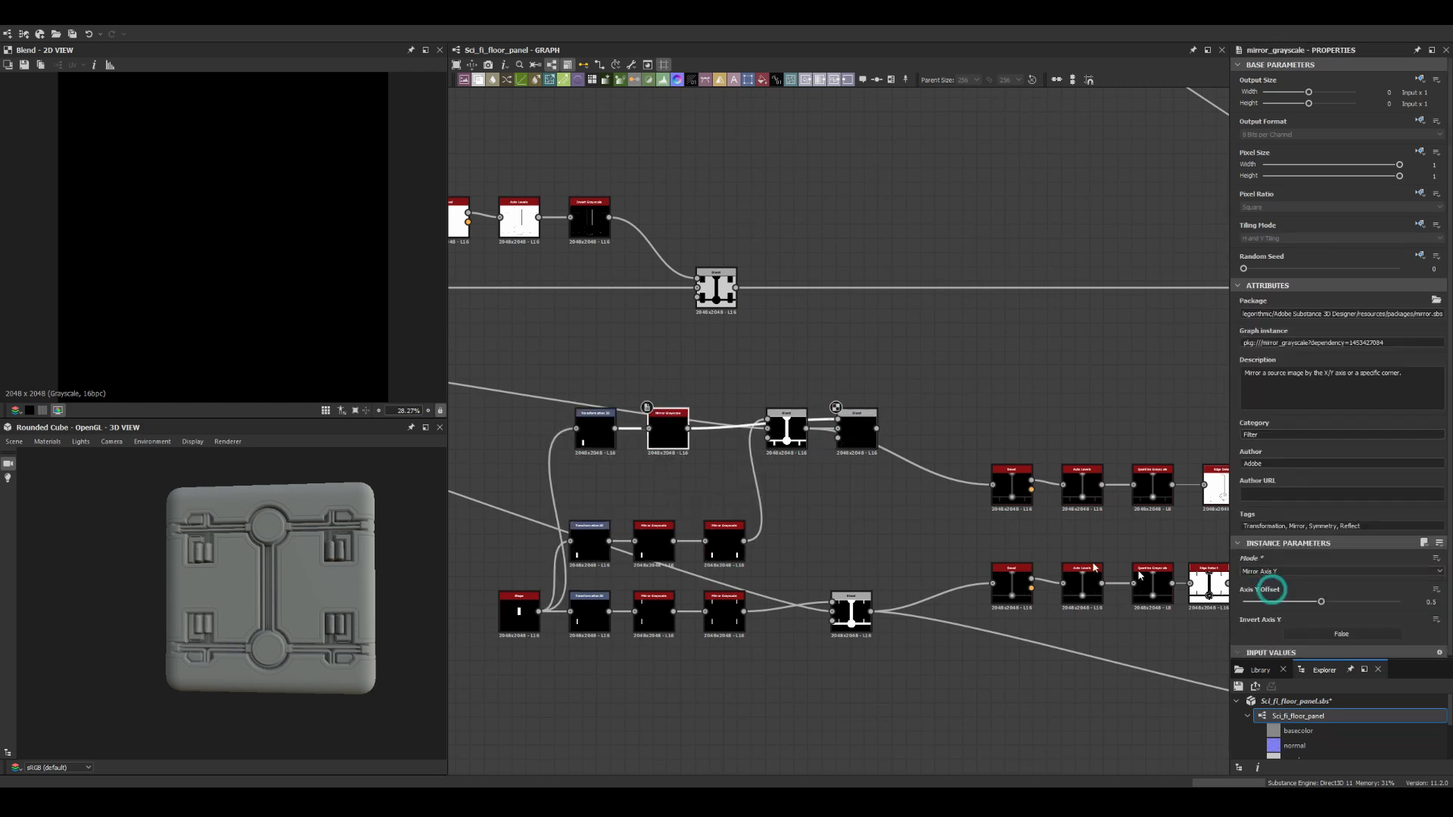
{"action": "double_click", "coordinate": [668, 430]}
{"action": "scroll", "coordinate": [223, 237], "scroll_direction": "down", "scroll_amount": 1}
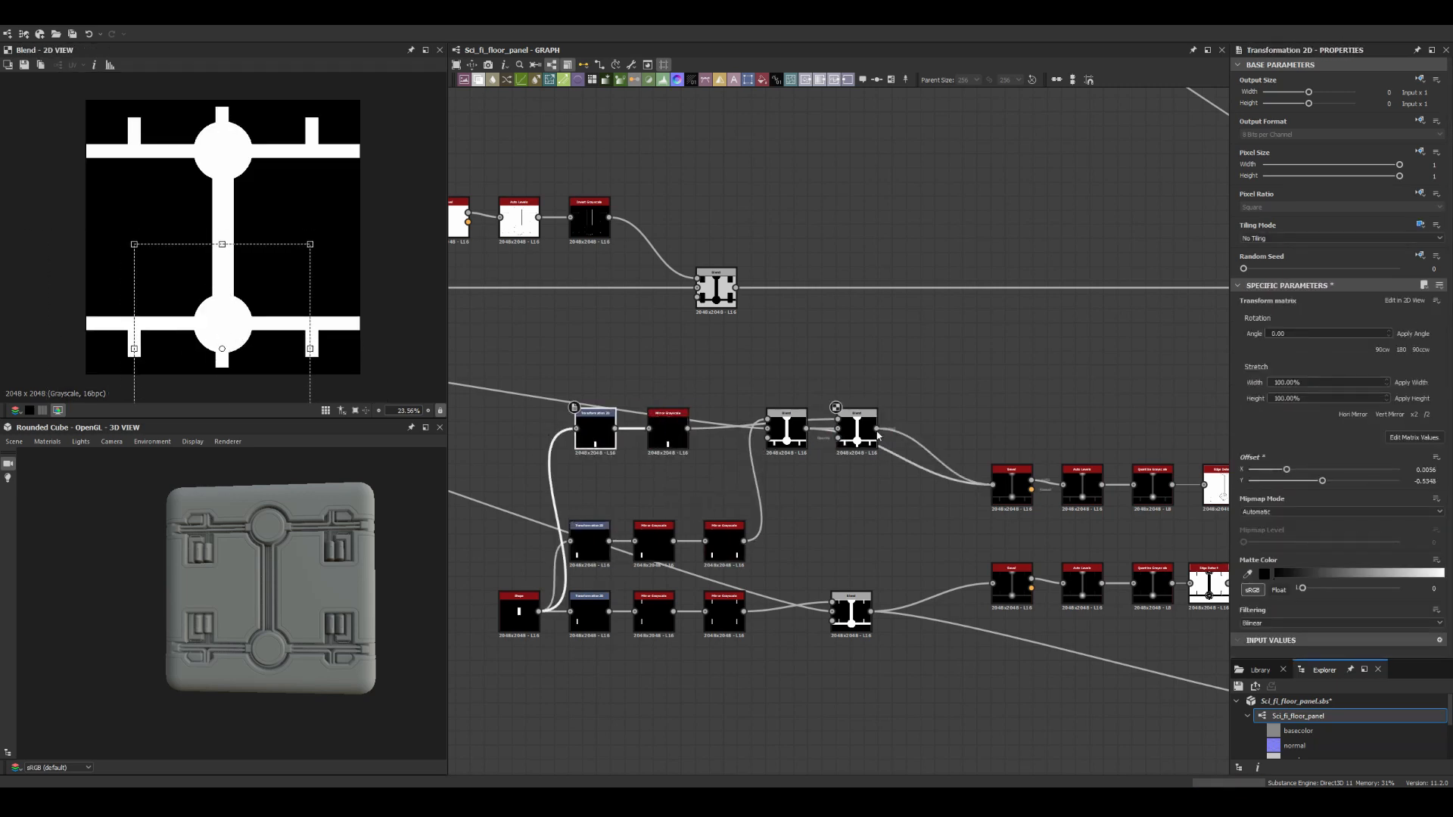
Step: Add mirrored rectangles across the central column to the height and, via a duplicated branch with shape scale about 0.41, to the outline mask
{"action": "scroll", "coordinate": [293, 588], "scroll_direction": "up", "scroll_amount": 5}
{"action": "scroll", "coordinate": [292, 587], "scroll_direction": "down", "scroll_amount": 5}
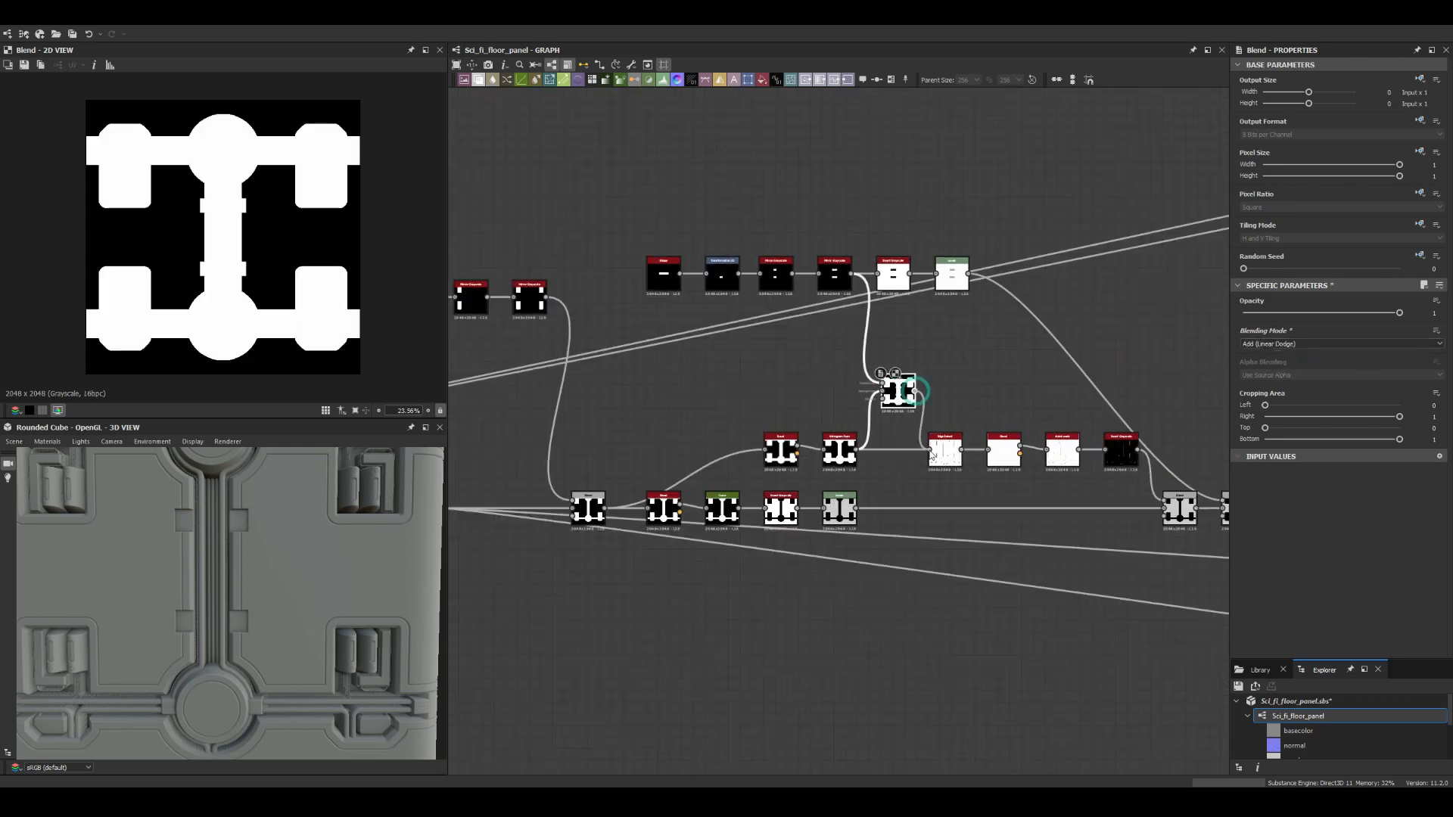
{"action": "left_click_drag", "start_coordinate": [898, 391], "coordinate": [898, 451]}
{"action": "left_click_drag", "start_coordinate": [827, 235], "coordinate": [672, 301]}
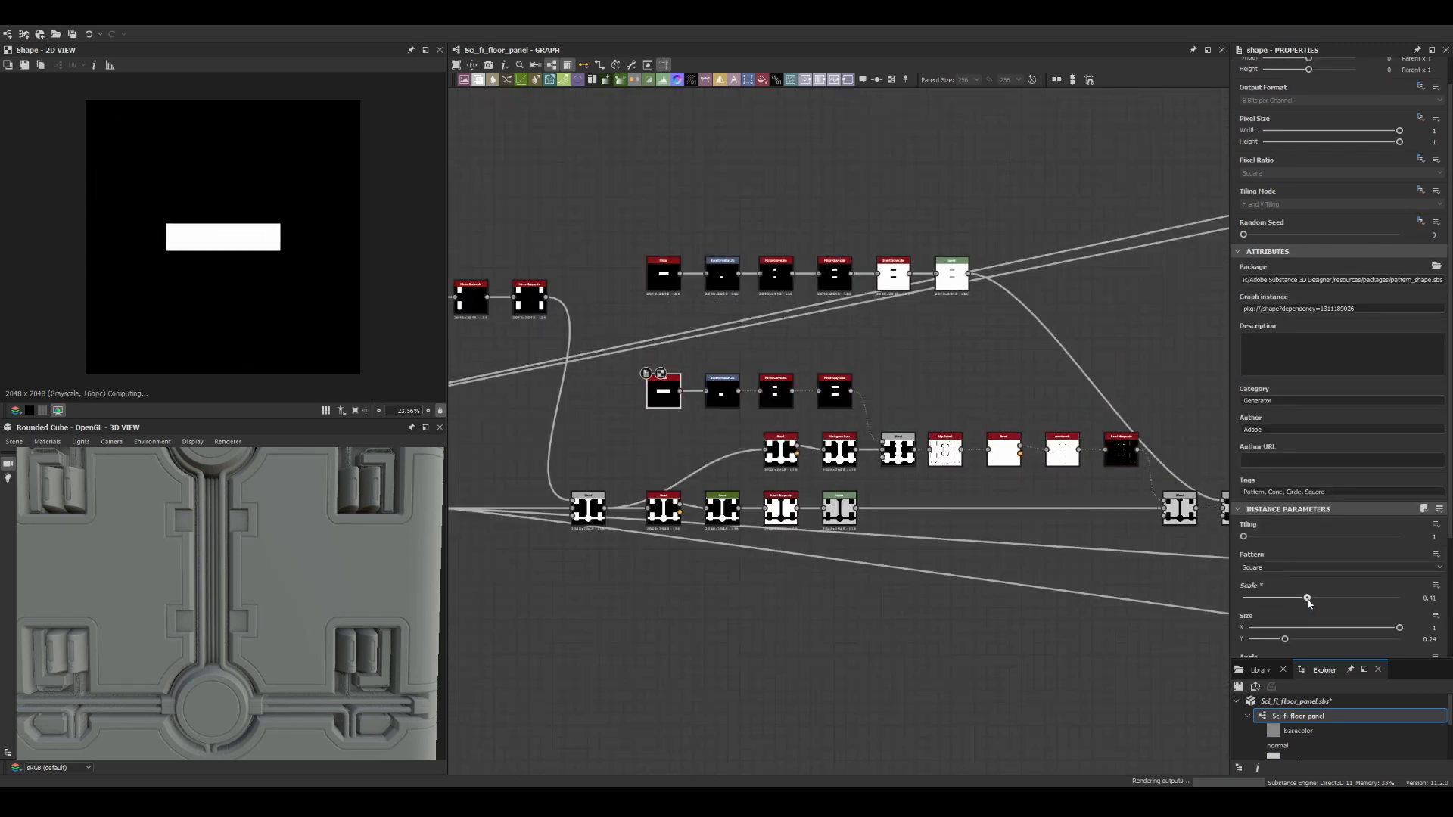
{"action": "left_click_drag", "start_coordinate": [1287, 571], "coordinate": [1281, 573]}
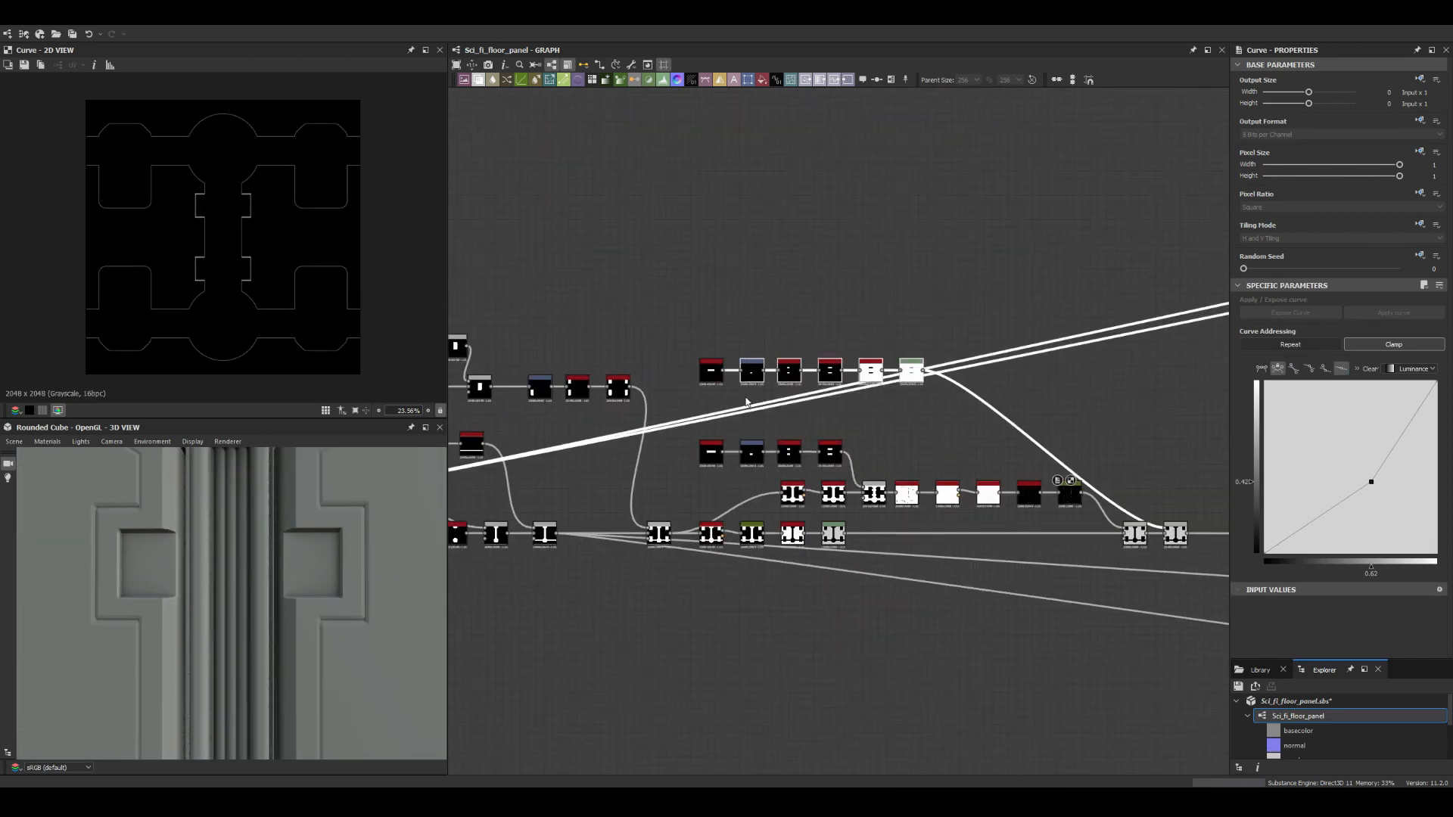
Step: Duplicate the rectangle branch, blend it into the height with Min (Darken), and resize and reposition it as a smaller inner recess
{"action": "left_click", "coordinate": [912, 324]}
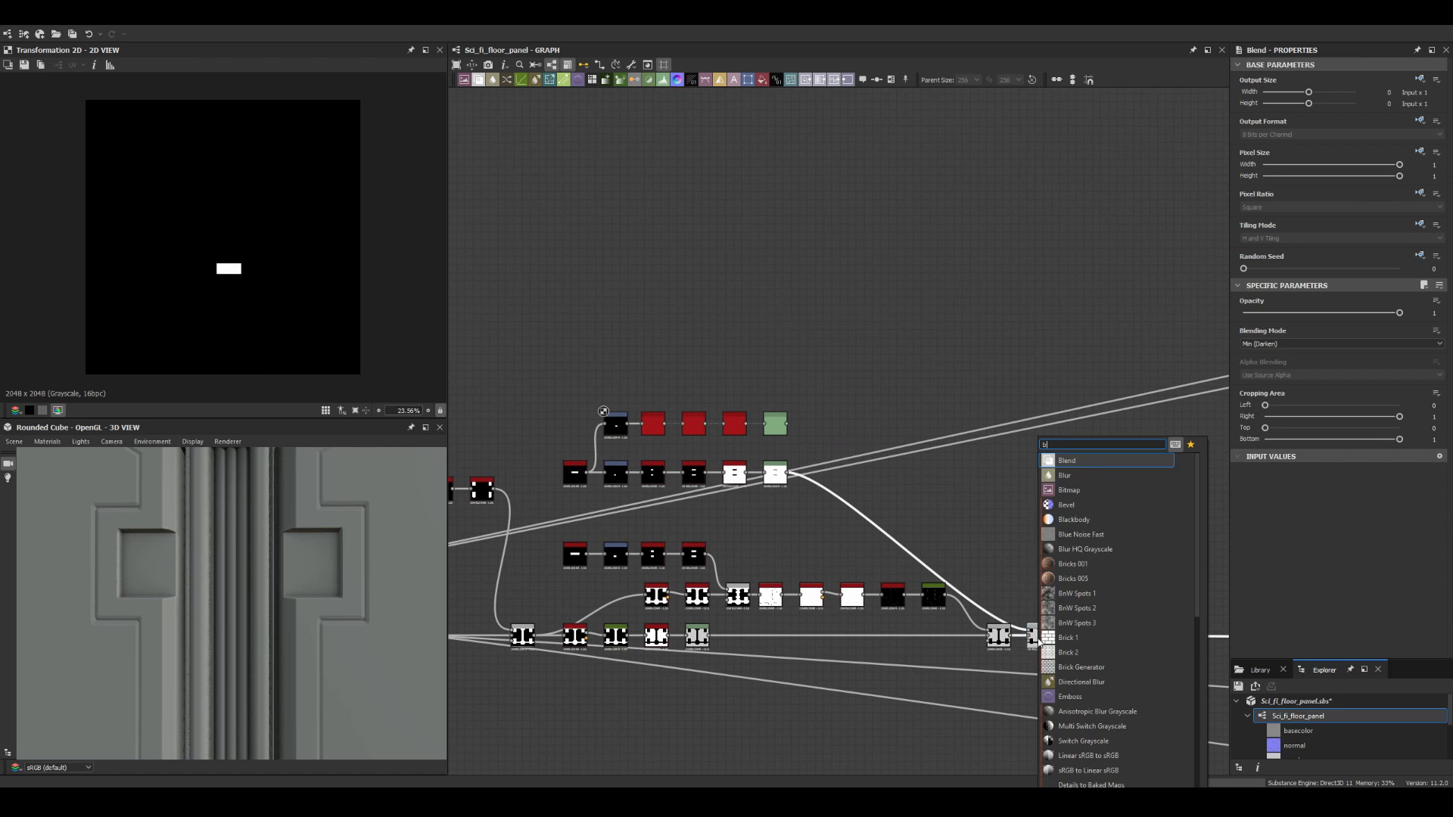
{"action": "left_click", "coordinate": [1340, 344]}
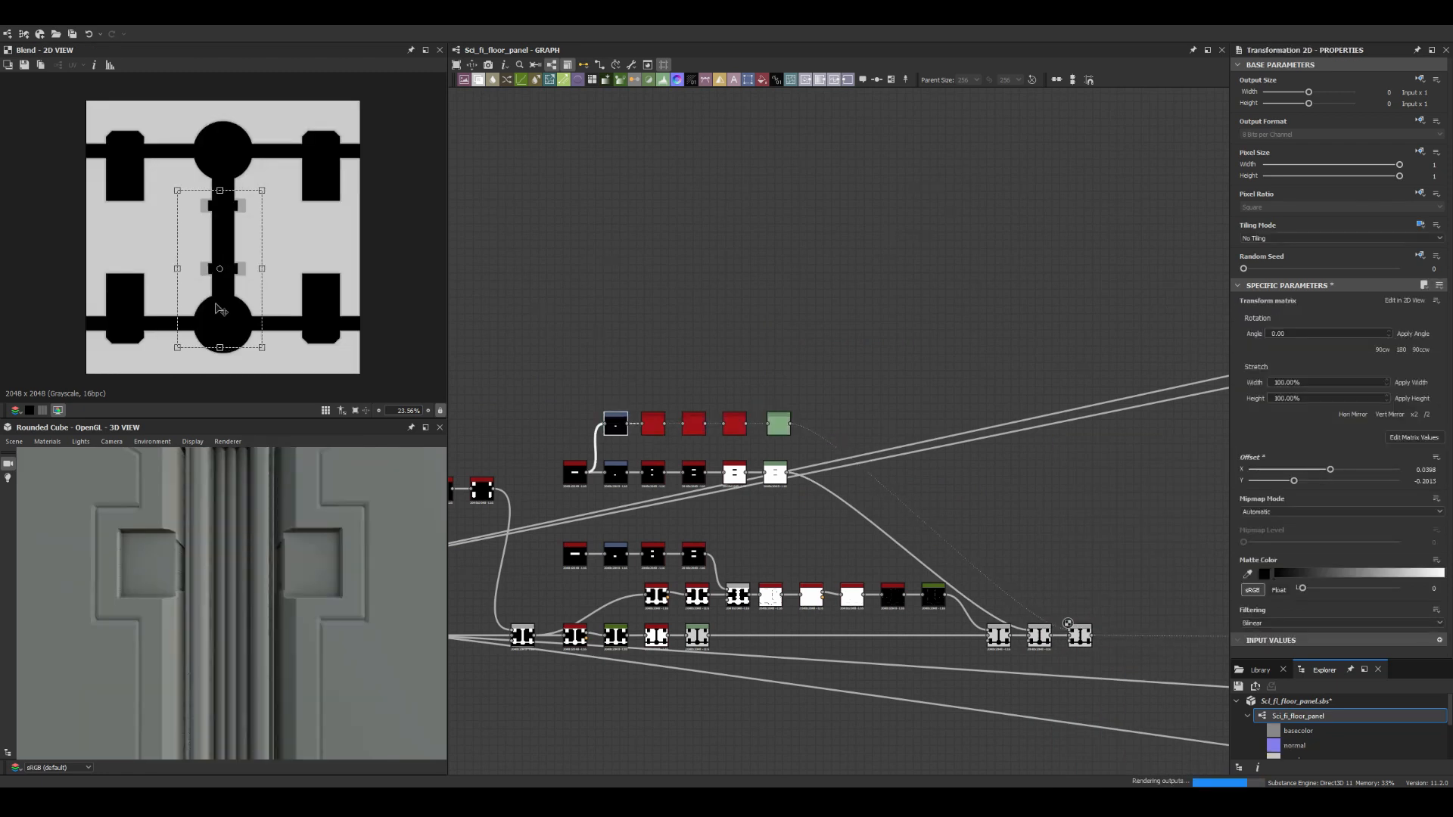
{"action": "left_click_drag", "start_coordinate": [218, 309], "coordinate": [238, 332]}
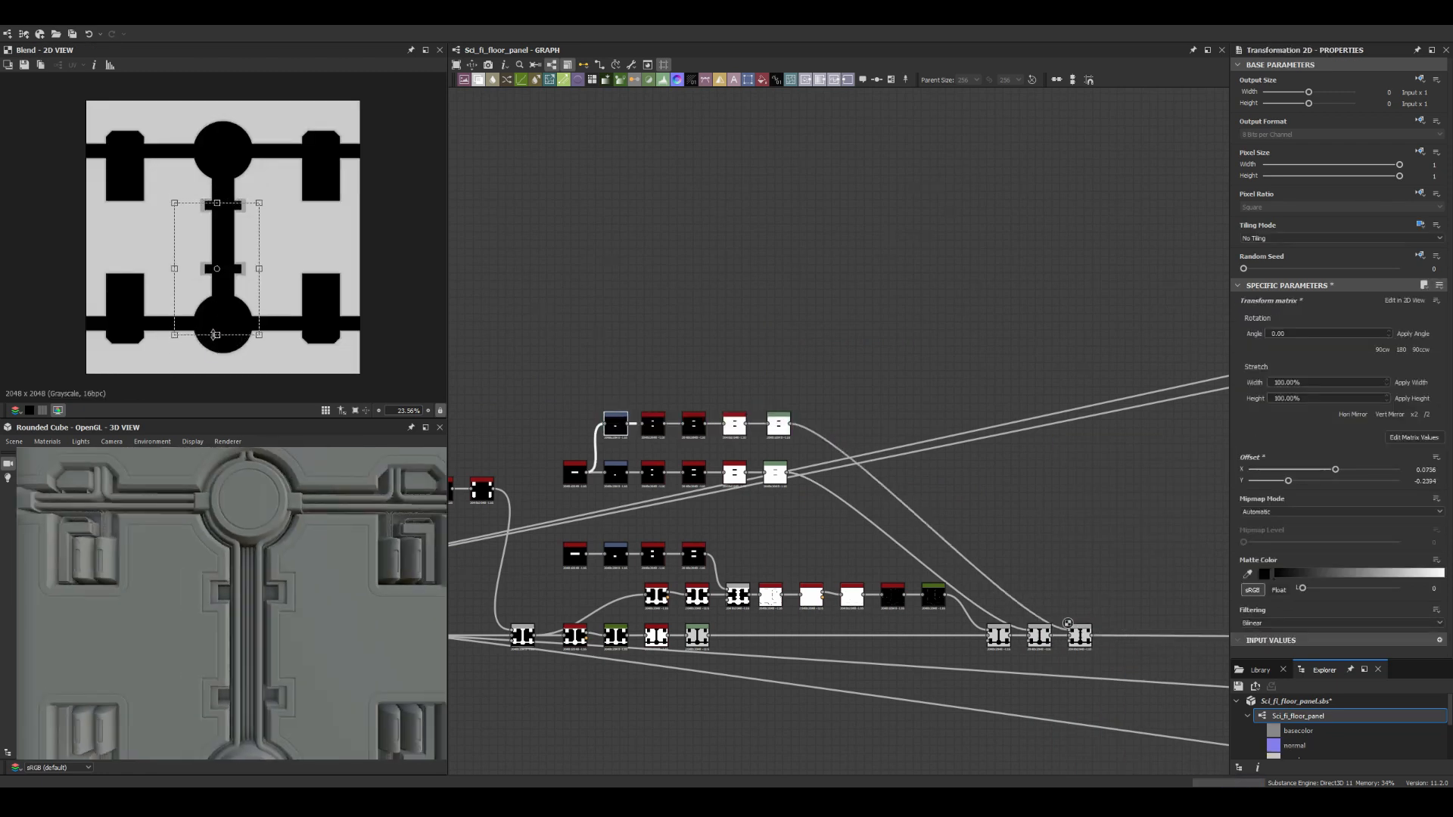
{"action": "scroll", "coordinate": [517, 545], "scroll_direction": "up", "scroll_amount": 3}
Step: Add a third Blend to the groove mask and feed it the recess rectangle through pasted Transformation 2D and Mirror Grayscale nodes
{"action": "middle_click_drag", "start_coordinate": [853, 564], "coordinate": [821, 396]}
{"action": "middle_click_drag", "start_coordinate": [1135, 318], "coordinate": [794, 474]}
{"action": "double_click", "coordinate": [1120, 390]}
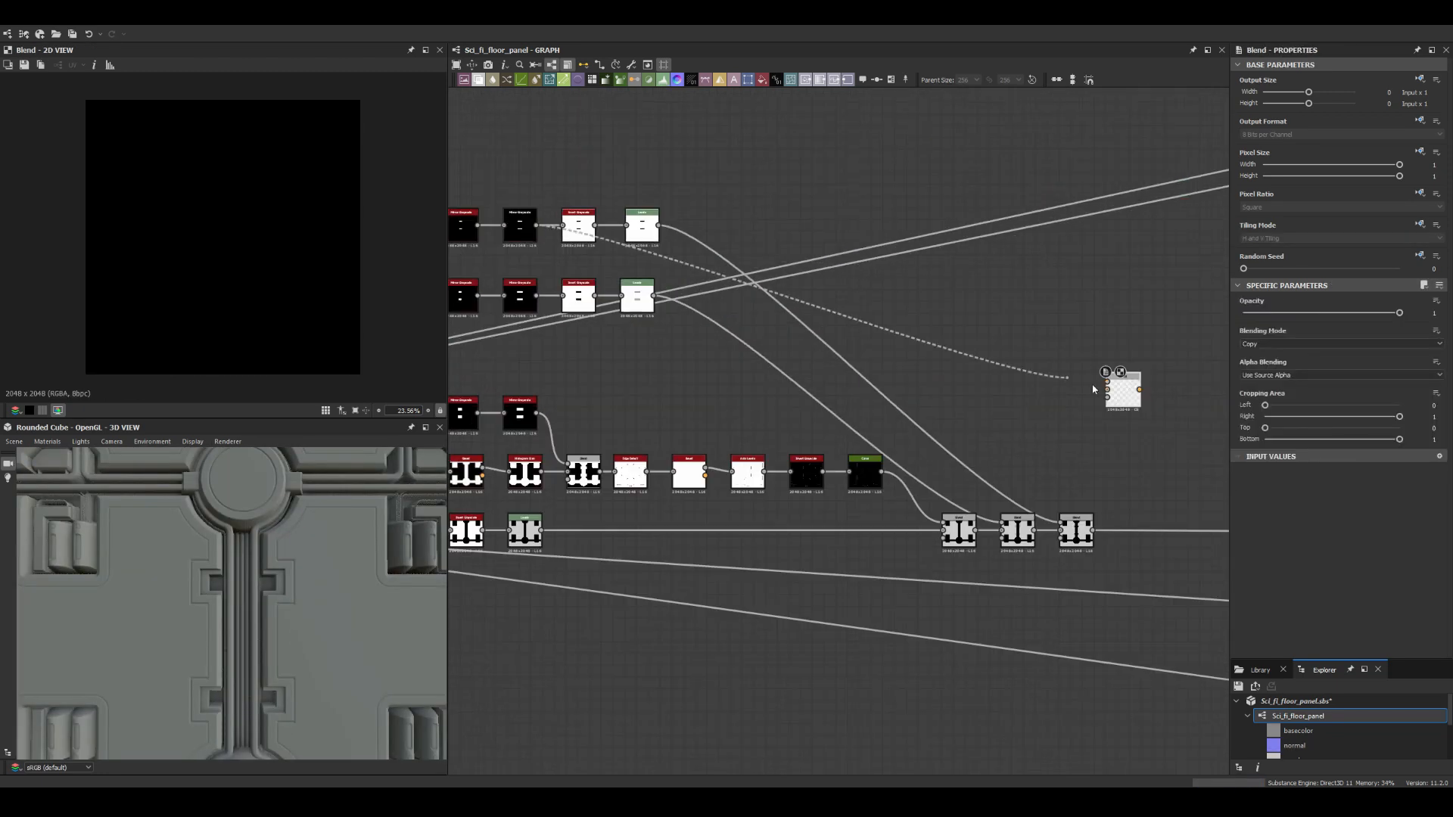
{"action": "middle_click_drag", "start_coordinate": [1120, 391], "coordinate": [823, 397]}
{"action": "scroll", "coordinate": [828, 370], "scroll_direction": "up", "scroll_amount": 1}
{"action": "left_click_drag", "start_coordinate": [829, 372], "coordinate": [807, 429]}
{"action": "left_click_drag", "start_coordinate": [853, 430], "coordinate": [904, 502]}
{"action": "left_click", "coordinate": [927, 503]}
{"action": "scroll", "coordinate": [1059, 499], "scroll_direction": "down", "scroll_amount": 7}
{"action": "scroll", "coordinate": [1074, 447], "scroll_direction": "up", "scroll_amount": 6}
{"action": "key", "text": "ctrl+v"}
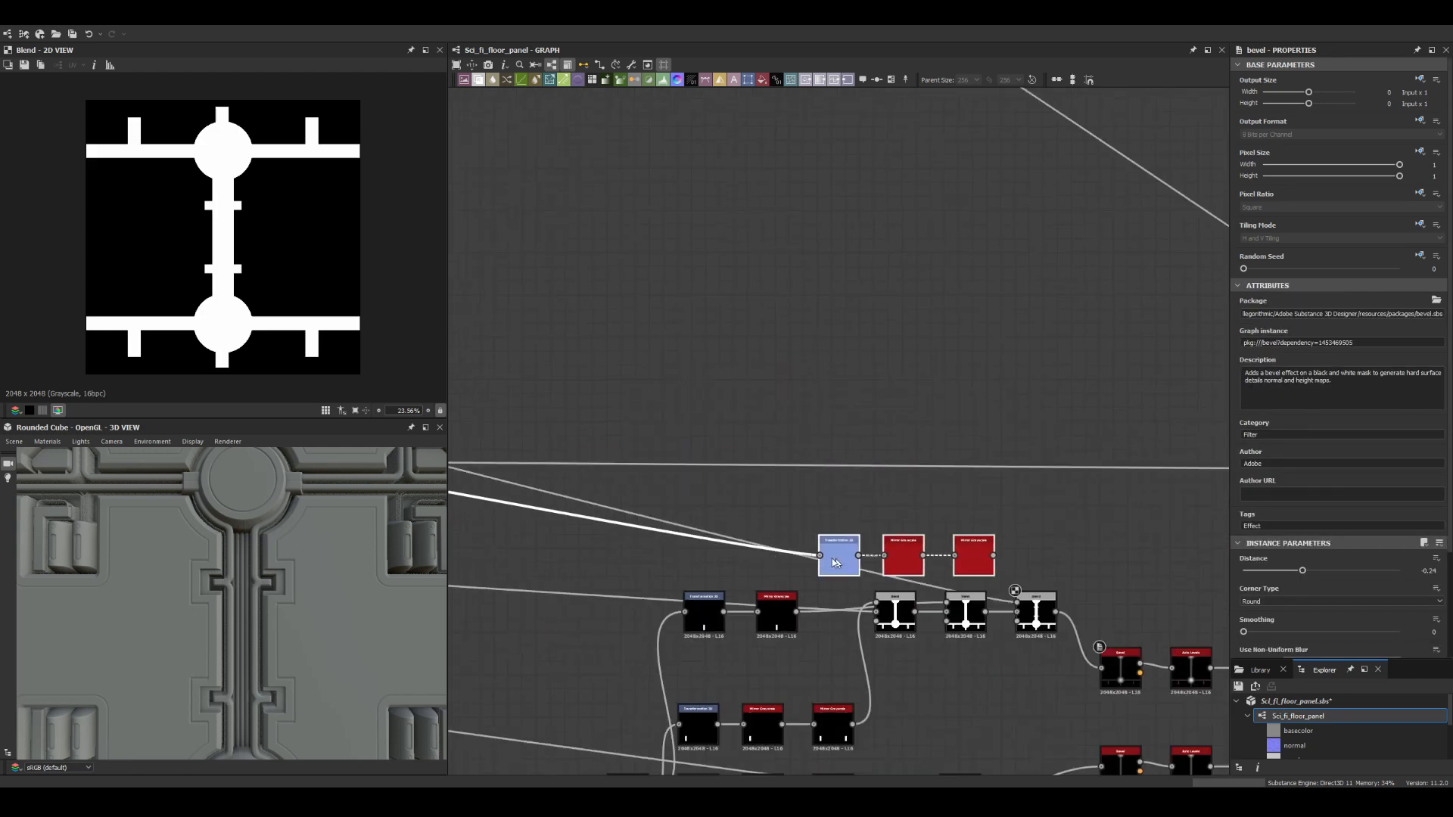
Step: Resize the mirrored bars in the groove mask with Transformation 2D so they extend wider across the central column, checking the fit on the cube
{"action": "left_click_drag", "start_coordinate": [277, 269], "coordinate": [261, 269]}
{"action": "scroll", "coordinate": [242, 606], "scroll_direction": "down", "scroll_amount": 5}
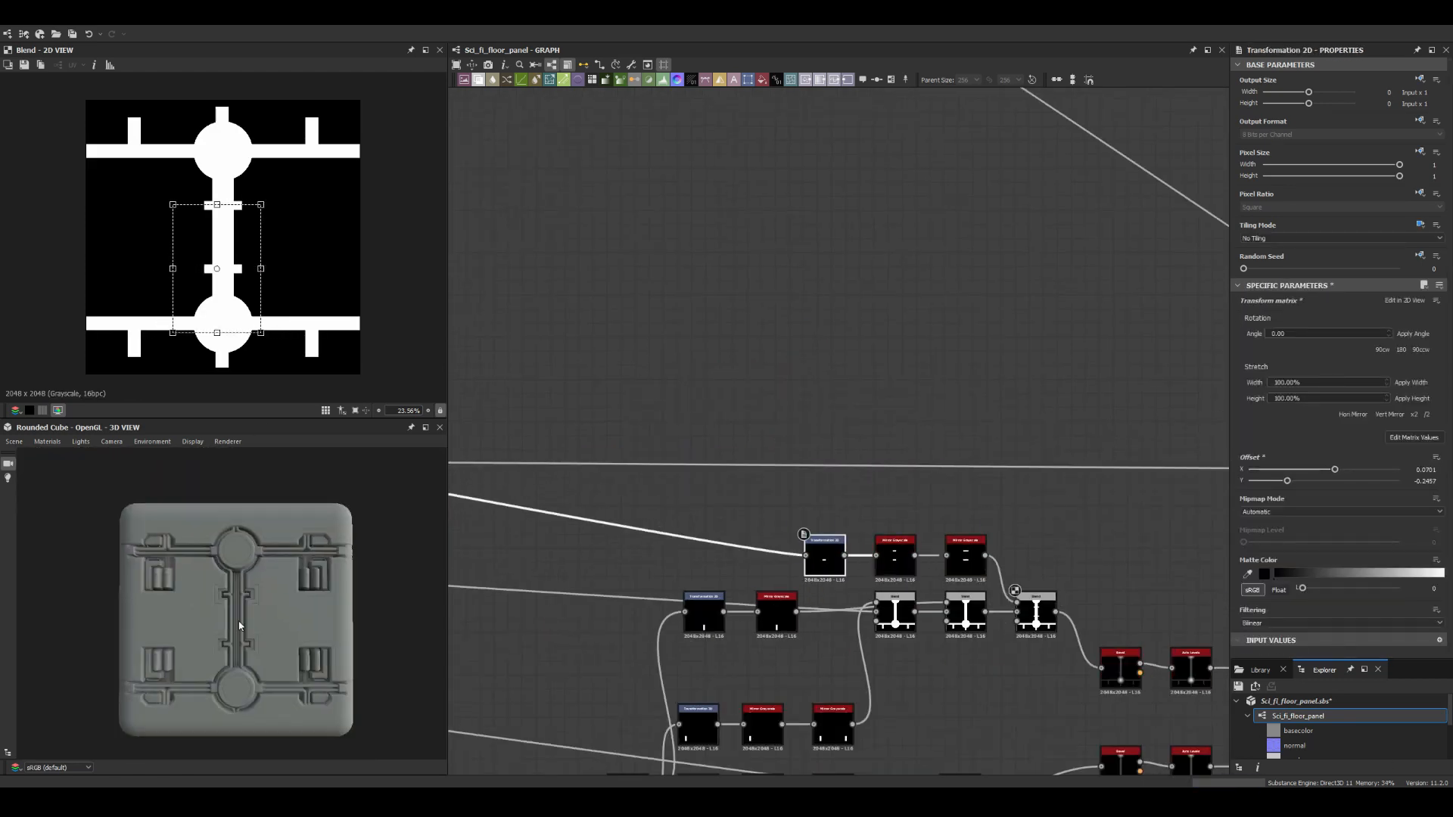
{"action": "scroll", "coordinate": [242, 605], "scroll_direction": "up", "scroll_amount": 5}
{"action": "left_click_drag", "start_coordinate": [217, 205], "coordinate": [218, 221]}
{"action": "left_click_drag", "start_coordinate": [138, 268], "coordinate": [140, 268]}
{"action": "scroll", "coordinate": [242, 605], "scroll_direction": "down", "scroll_amount": 5}
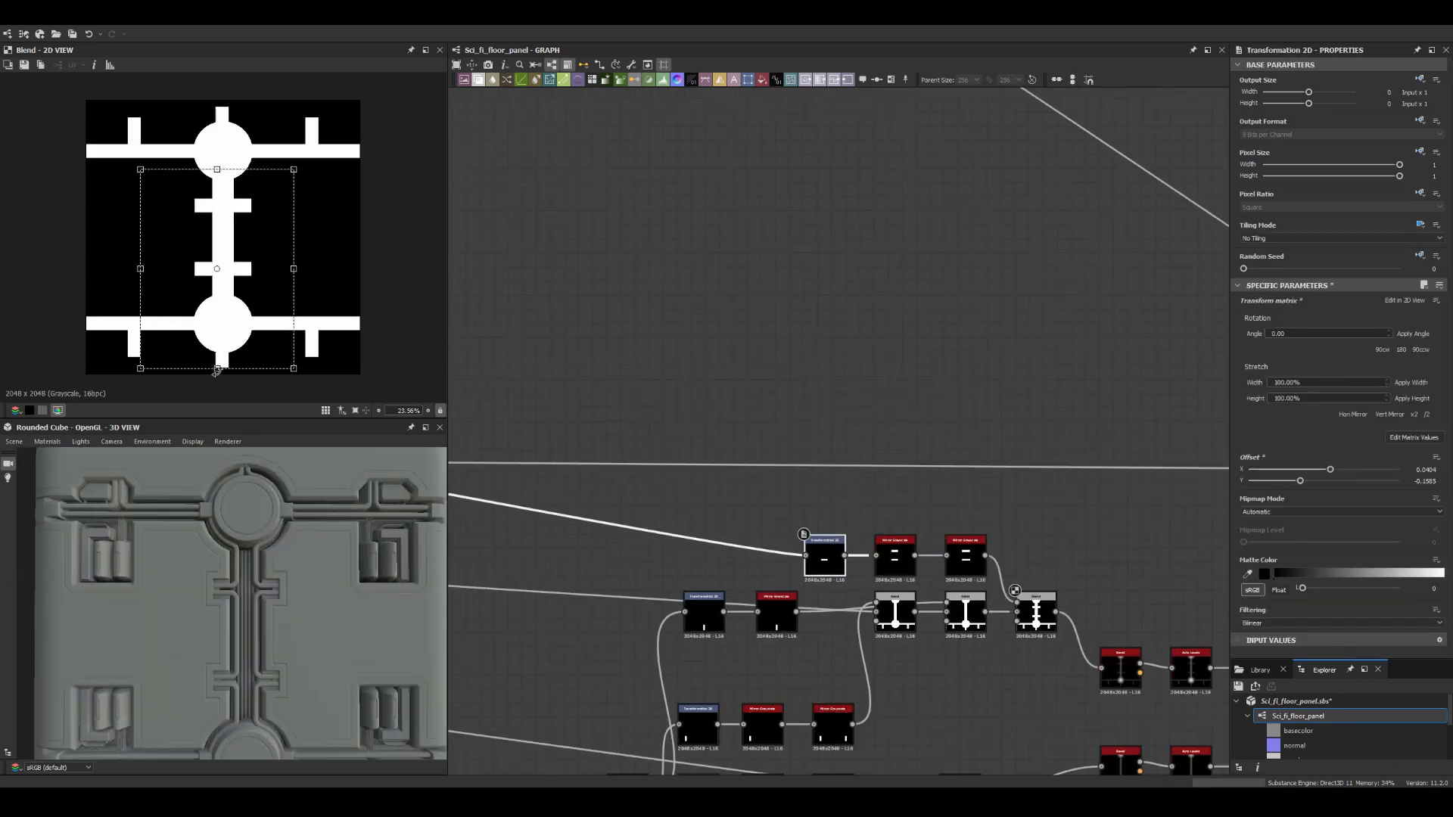
{"action": "scroll", "coordinate": [242, 605], "scroll_direction": "up", "scroll_amount": 5}
{"action": "left_click_drag", "start_coordinate": [217, 169], "coordinate": [217, 171]}
{"action": "scroll", "coordinate": [242, 606], "scroll_direction": "down", "scroll_amount": 6}
{"action": "scroll", "coordinate": [681, 325], "scroll_direction": "down", "scroll_amount": 6}
Step: Set the inner recess Shape's Y size to 0.27 and check the recess around the pipes on the cube
{"action": "scroll", "coordinate": [545, 393], "scroll_direction": "up", "scroll_amount": 7}
{"action": "left_click", "coordinate": [611, 568]}
{"action": "left_click", "coordinate": [611, 397]}
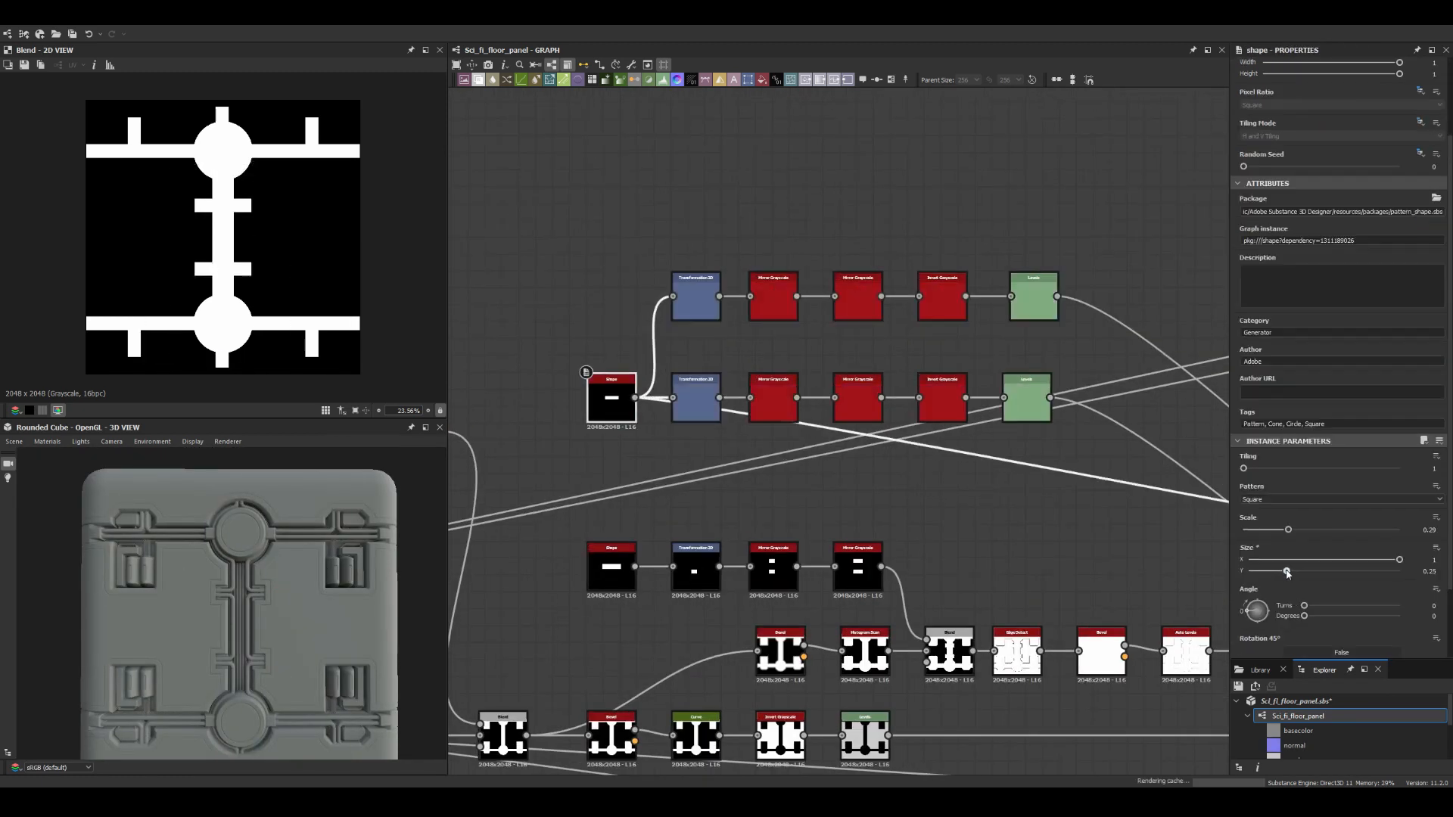
{"action": "scroll", "coordinate": [623, 494], "scroll_direction": "down", "scroll_amount": 4}
{"action": "scroll", "coordinate": [242, 605], "scroll_direction": "down", "scroll_amount": 5}
{"action": "scroll", "coordinate": [664, 531], "scroll_direction": "down", "scroll_amount": 3}
{"action": "middle_click_drag", "start_coordinate": [832, 568], "coordinate": [662, 530]}
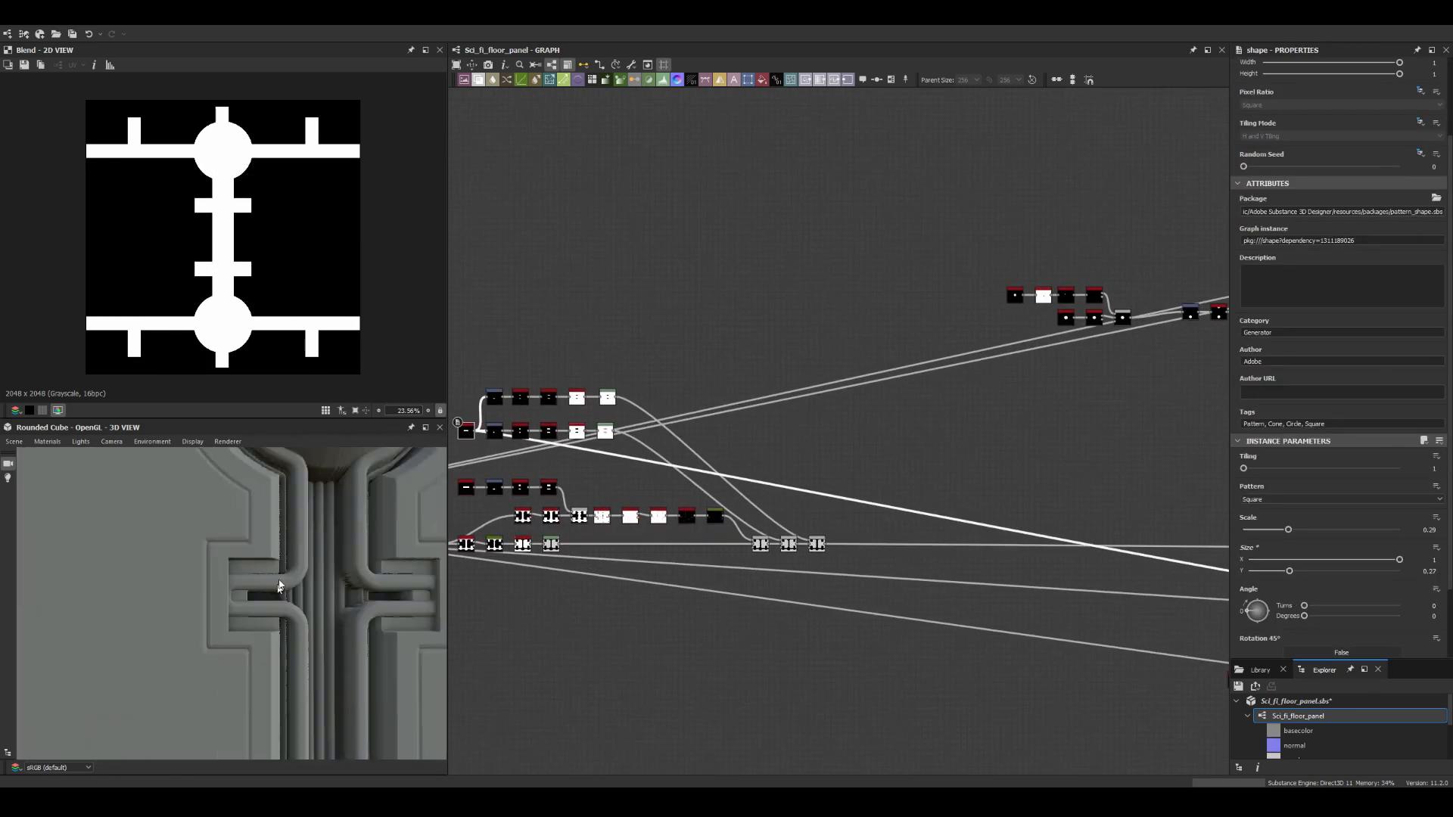
{"action": "scroll", "coordinate": [757, 529], "scroll_direction": "down", "scroll_amount": 4}
{"action": "middle_click_drag", "start_coordinate": [1128, 764], "coordinate": [911, 700]}
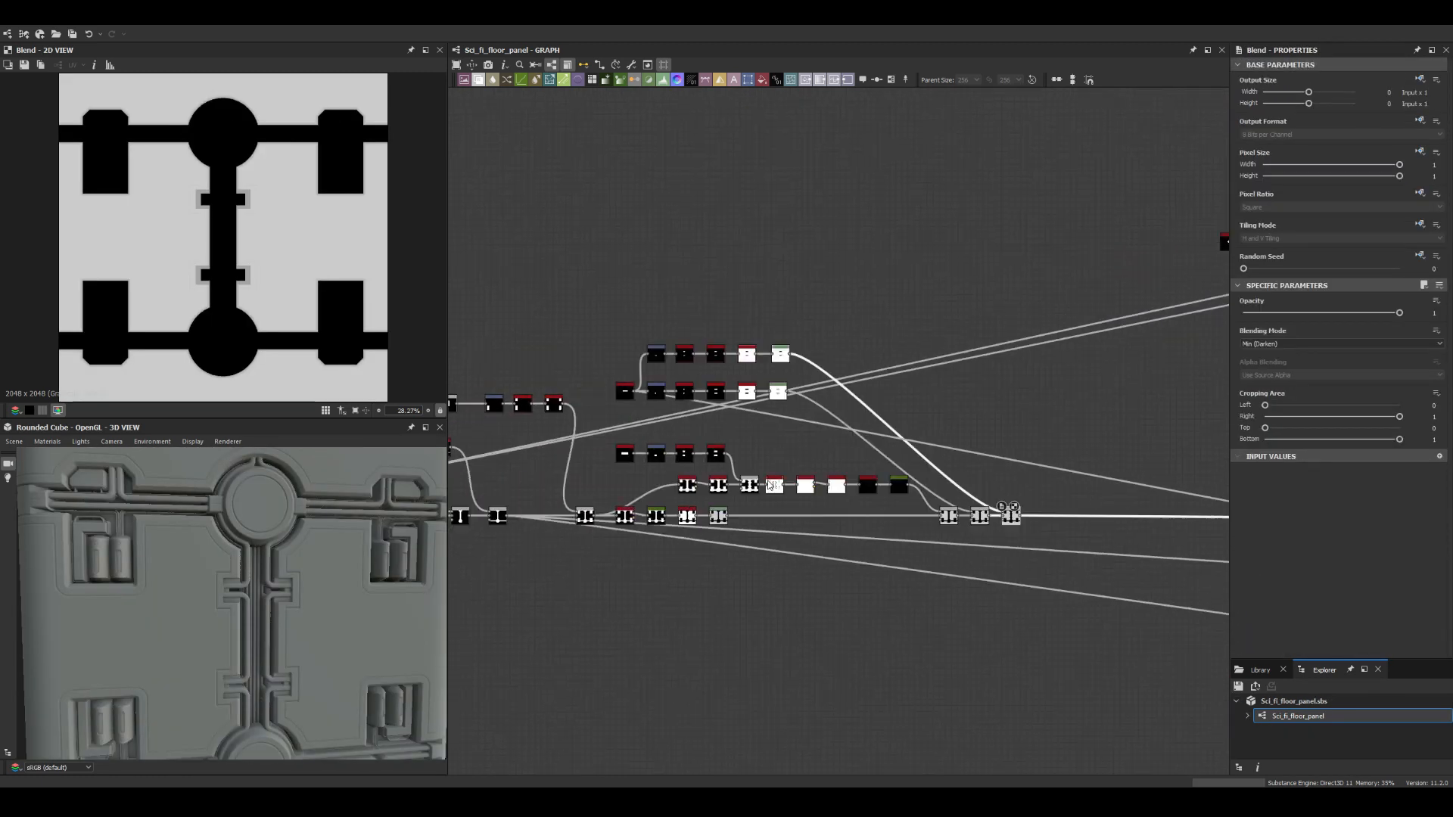
Step: Set Level Out High to 0.7 on the Levels node of the upper groove branch
{"action": "scroll", "coordinate": [722, 424], "scroll_direction": "up", "scroll_amount": 5}
{"action": "scroll", "coordinate": [242, 591], "scroll_direction": "up", "scroll_amount": 5}
{"action": "middle_click_drag", "start_coordinate": [527, 469], "coordinate": [573, 467]}
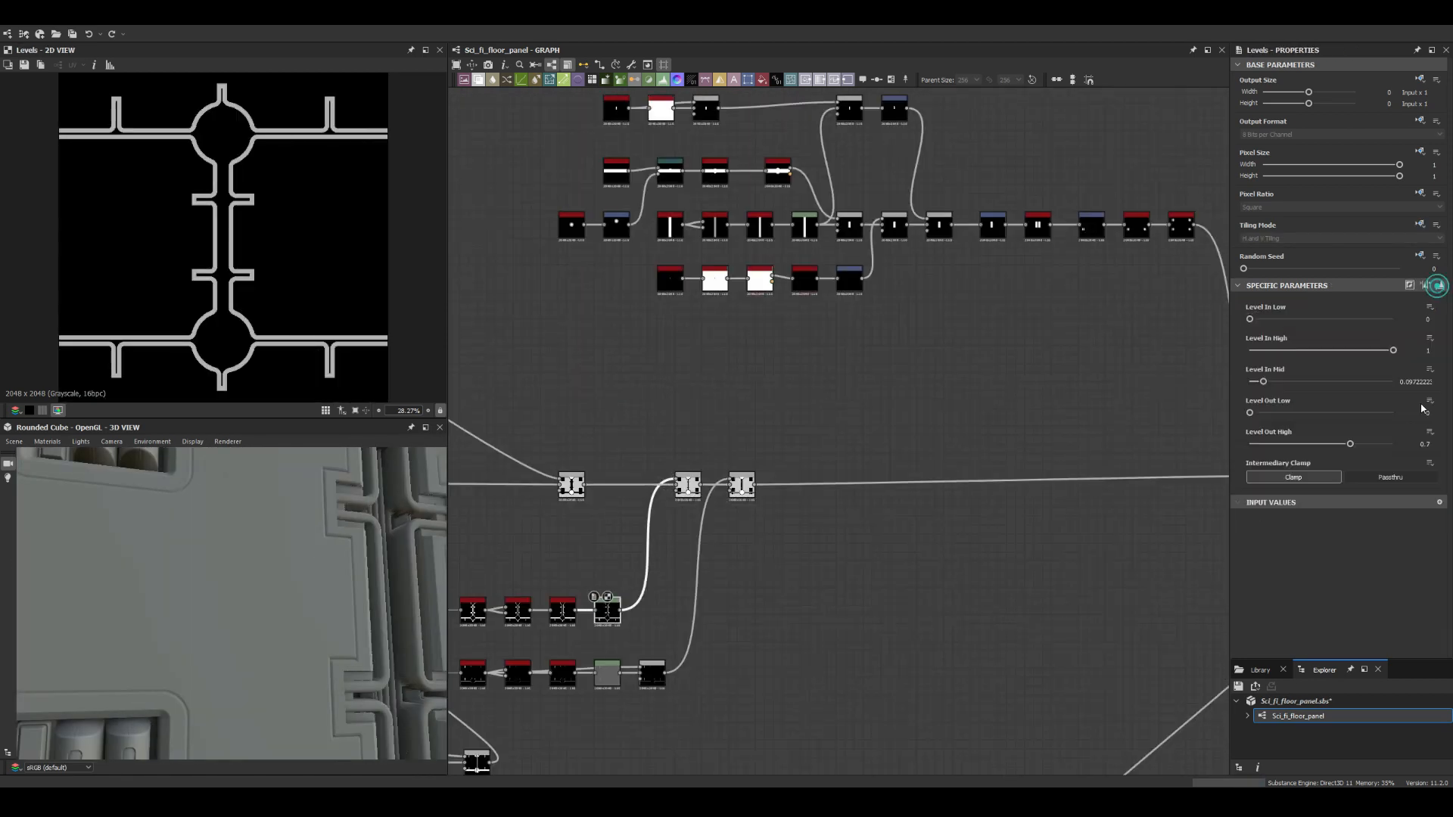
{"action": "scroll", "coordinate": [289, 551], "scroll_direction": "down", "scroll_amount": 3}
{"action": "scroll", "coordinate": [336, 560], "scroll_direction": "up", "scroll_amount": 3}
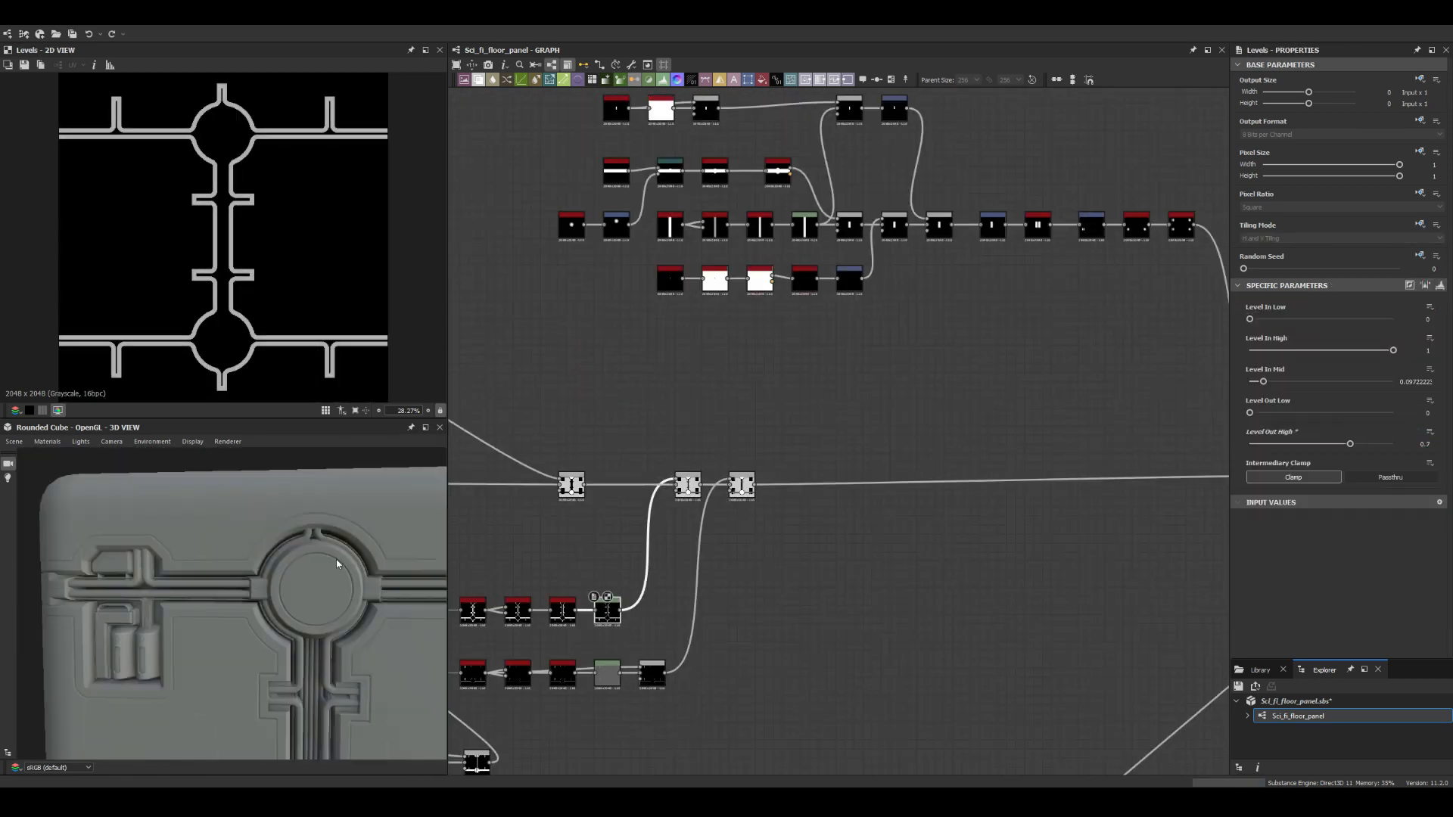
Step: Add a horizontally running Gradient Linear 1 followed by a Transformation 2D with No Tiling, and scale it to a small upright strip
{"action": "scroll", "coordinate": [744, 376], "scroll_direction": "down", "scroll_amount": 3}
{"action": "middle_click_drag", "start_coordinate": [681, 424], "coordinate": [733, 172]}
{"action": "scroll", "coordinate": [895, 338], "scroll_direction": "up", "scroll_amount": 4}
{"action": "middle_click_drag", "start_coordinate": [895, 337], "coordinate": [1052, 636]}
{"action": "scroll", "coordinate": [820, 321], "scroll_direction": "up", "scroll_amount": 3}
{"action": "key", "text": "space"}
{"action": "key", "text": "Return"}
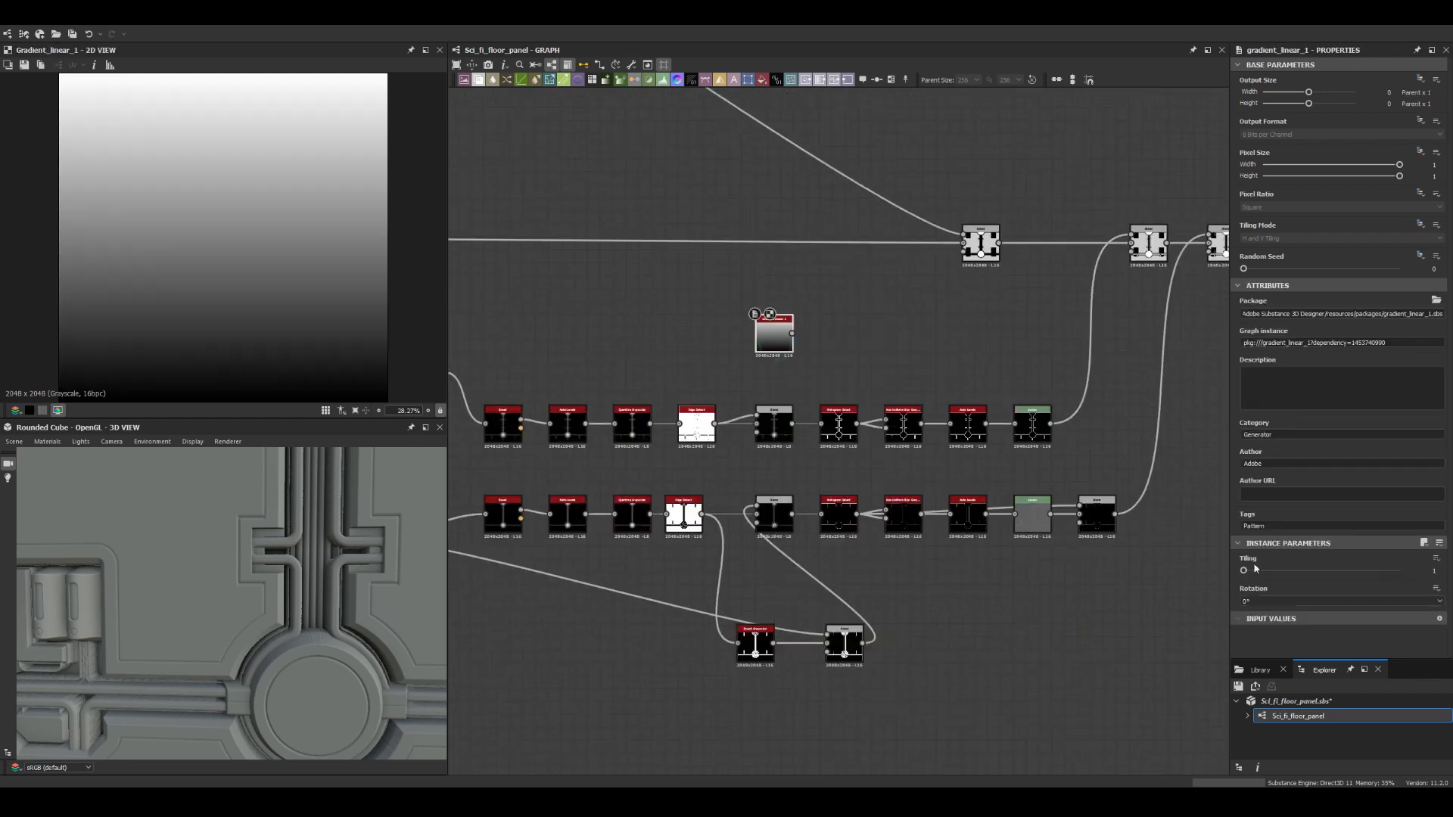
{"action": "left_click", "coordinate": [1346, 602]}
{"action": "key", "text": "space"}
{"action": "left_click", "coordinate": [1271, 238]}
{"action": "scroll", "coordinate": [691, 286], "scroll_direction": "up", "scroll_amount": 4}
Step: Mirror and invert the gradient strip, and blend it with the Auto Levels output of the upper groove branch
{"action": "key", "text": "space"}
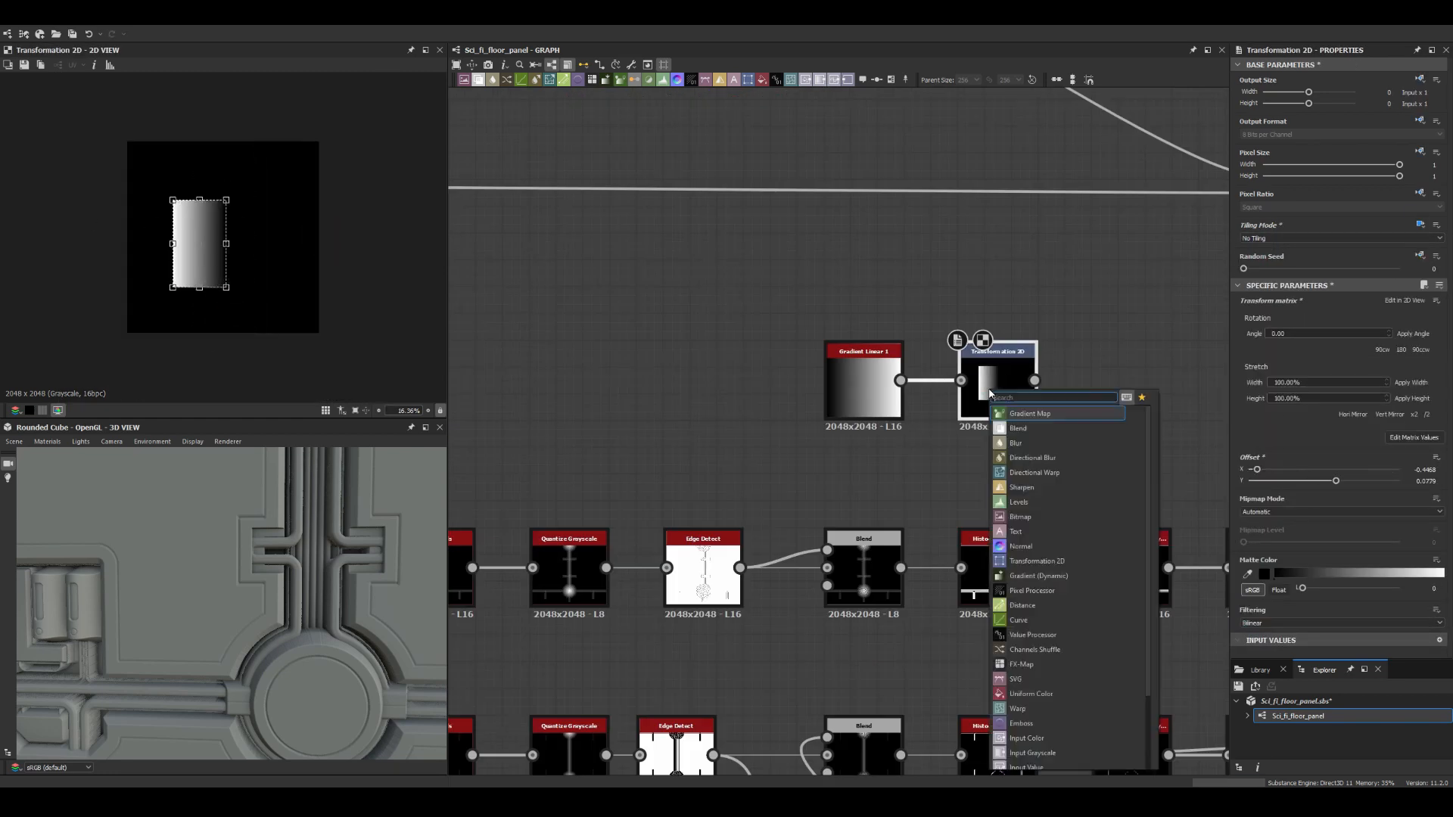
{"action": "type", "text": "inv"}
{"action": "key", "text": "Return"}
{"action": "left_click_drag", "start_coordinate": [896, 411], "coordinate": [1060, 412]}
{"action": "key", "text": "space"}
{"action": "key", "text": "Return"}
{"action": "double_click", "coordinate": [871, 582]}
{"action": "left_click_drag", "start_coordinate": [770, 425], "coordinate": [773, 393]}
{"action": "scroll", "coordinate": [271, 231], "scroll_direction": "up", "scroll_amount": 5}
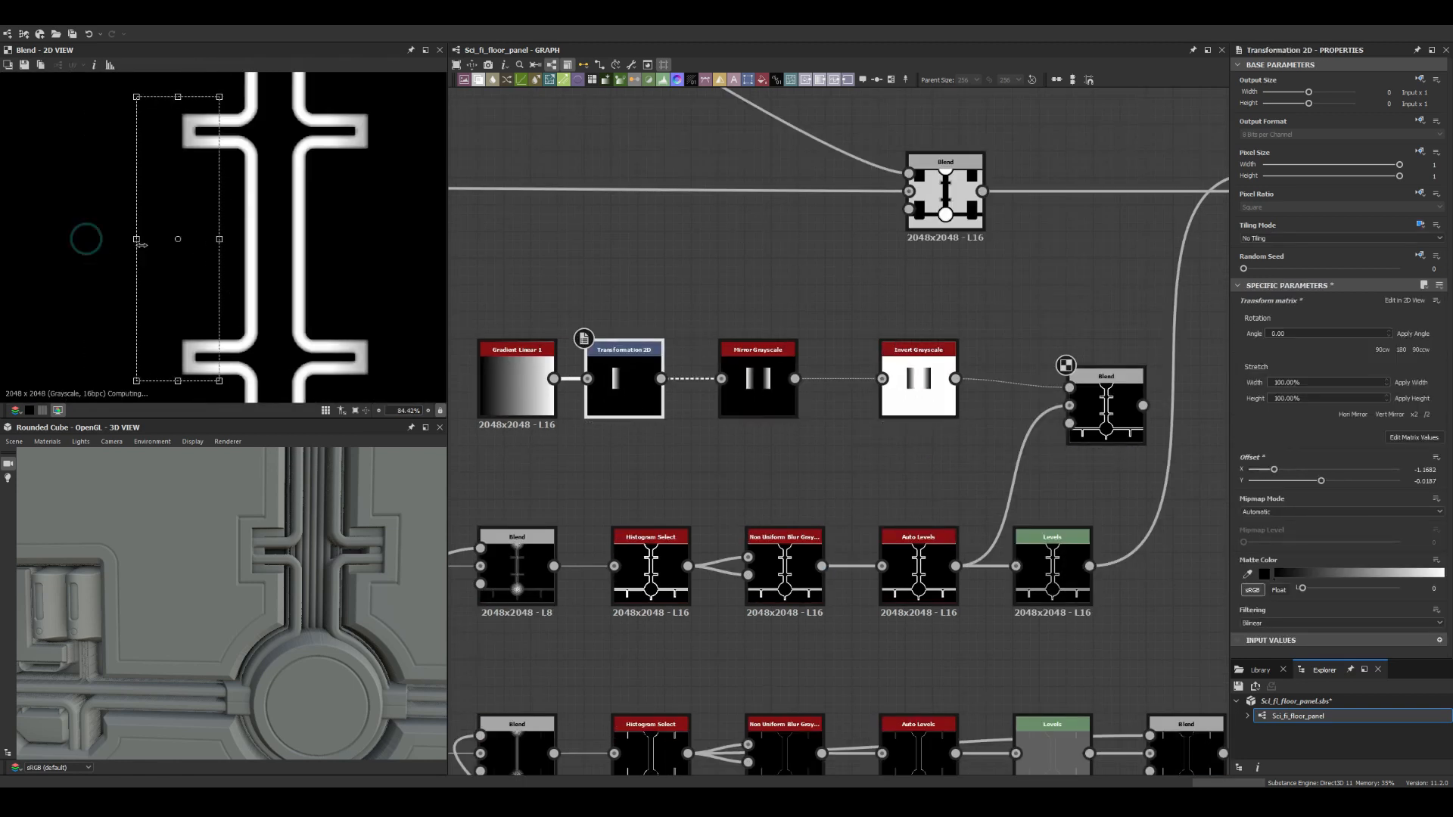
Step: Narrow the gradient strip over the ends of the pipe bends and route the new Blend into the groove's Levels node
{"action": "left_click_drag", "start_coordinate": [143, 244], "coordinate": [182, 245]}
{"action": "middle_click_drag", "start_coordinate": [983, 416], "coordinate": [793, 397]}
{"action": "left_click_drag", "start_coordinate": [979, 384], "coordinate": [829, 575]}
{"action": "scroll", "coordinate": [1051, 436], "scroll_direction": "down", "scroll_amount": 3}
{"action": "left_click", "coordinate": [986, 413]}
{"action": "scroll", "coordinate": [843, 403], "scroll_direction": "up", "scroll_amount": 1}
{"action": "middle_click_drag", "start_coordinate": [757, 395], "coordinate": [841, 397]}
{"action": "scroll", "coordinate": [261, 337], "scroll_direction": "up", "scroll_amount": 2}
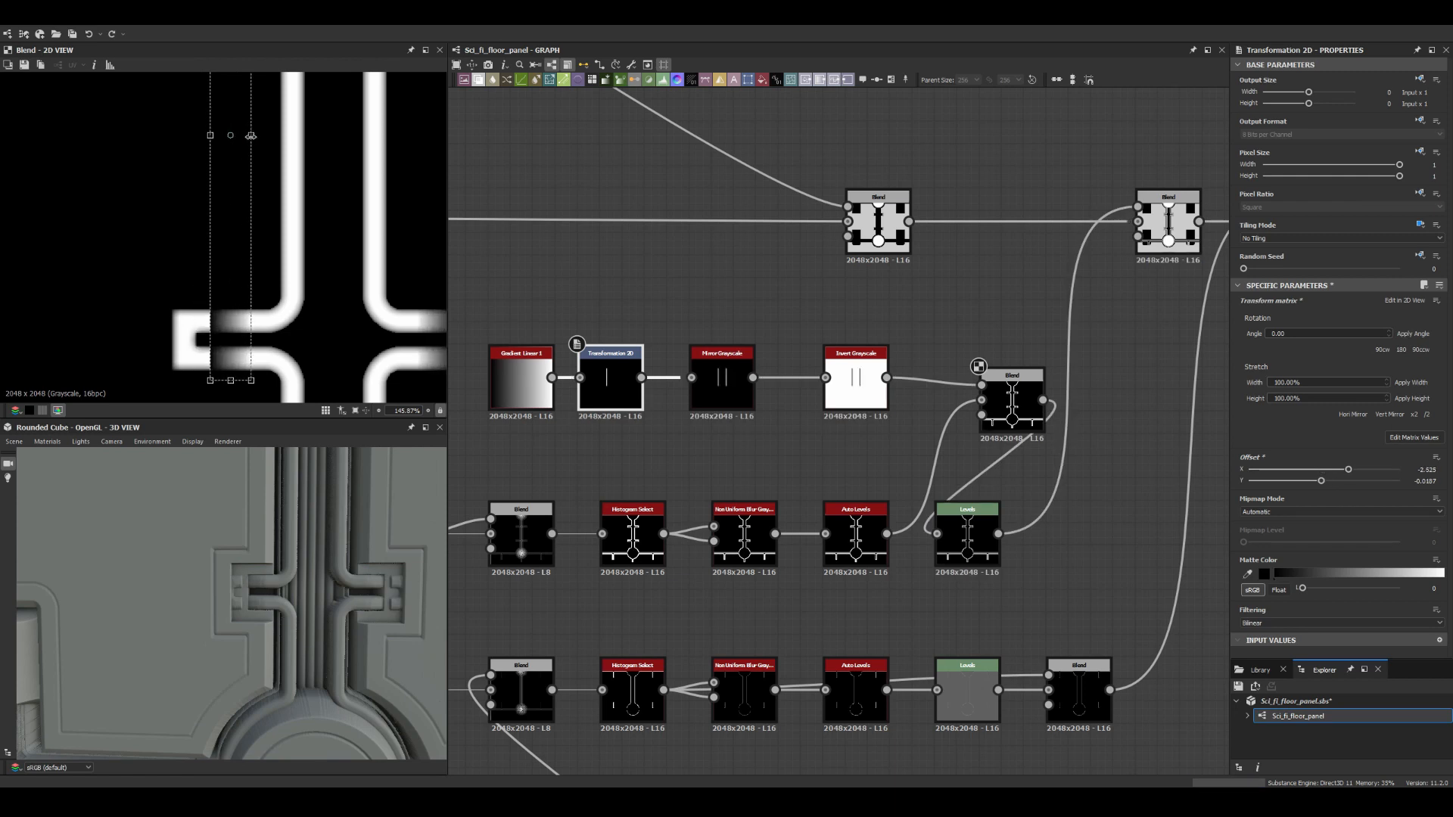
Step: Try darkening the gradient with a Levels node inserted between Gradient Linear 1 and Transformation 2D
{"action": "scroll", "coordinate": [257, 590], "scroll_direction": "up", "scroll_amount": 3}
{"action": "scroll", "coordinate": [743, 443], "scroll_direction": "down", "scroll_amount": 3}
{"action": "left_click_drag", "start_coordinate": [649, 406], "coordinate": [538, 406]}
{"action": "key", "text": "space"}
{"action": "double_click", "coordinate": [606, 406]}
{"action": "left_click_drag", "start_coordinate": [1255, 334], "coordinate": [1300, 333]}
Step: Widen the gradient strip outward in its Transformation 2D so the fade covers the full pipe ends, and preview the Blend
{"action": "scroll", "coordinate": [748, 413], "scroll_direction": "up", "scroll_amount": 3}
{"action": "left_click", "coordinate": [666, 401]}
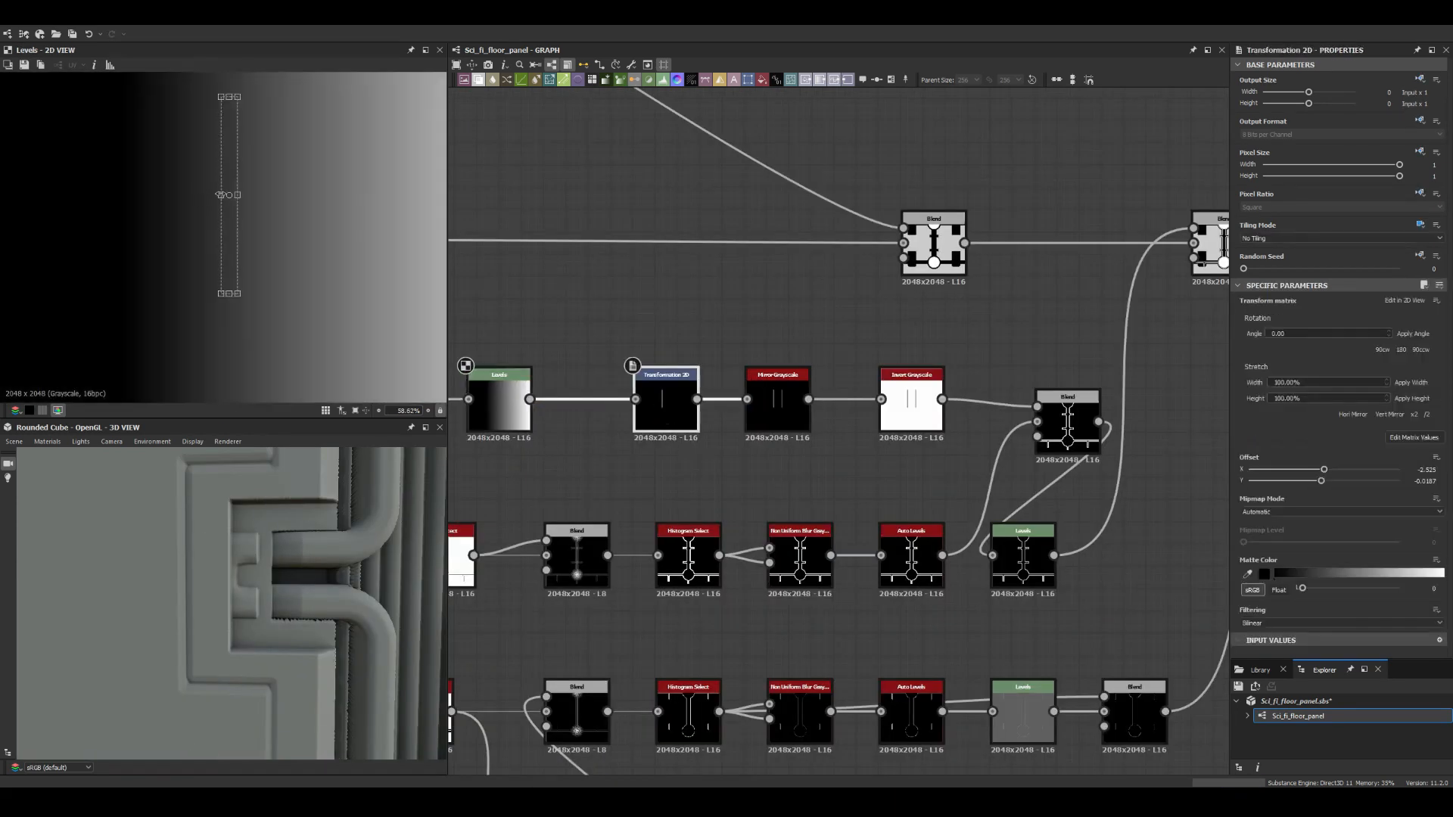
{"action": "left_click_drag", "start_coordinate": [220, 195], "coordinate": [199, 194]}
{"action": "double_click", "coordinate": [1068, 425]}
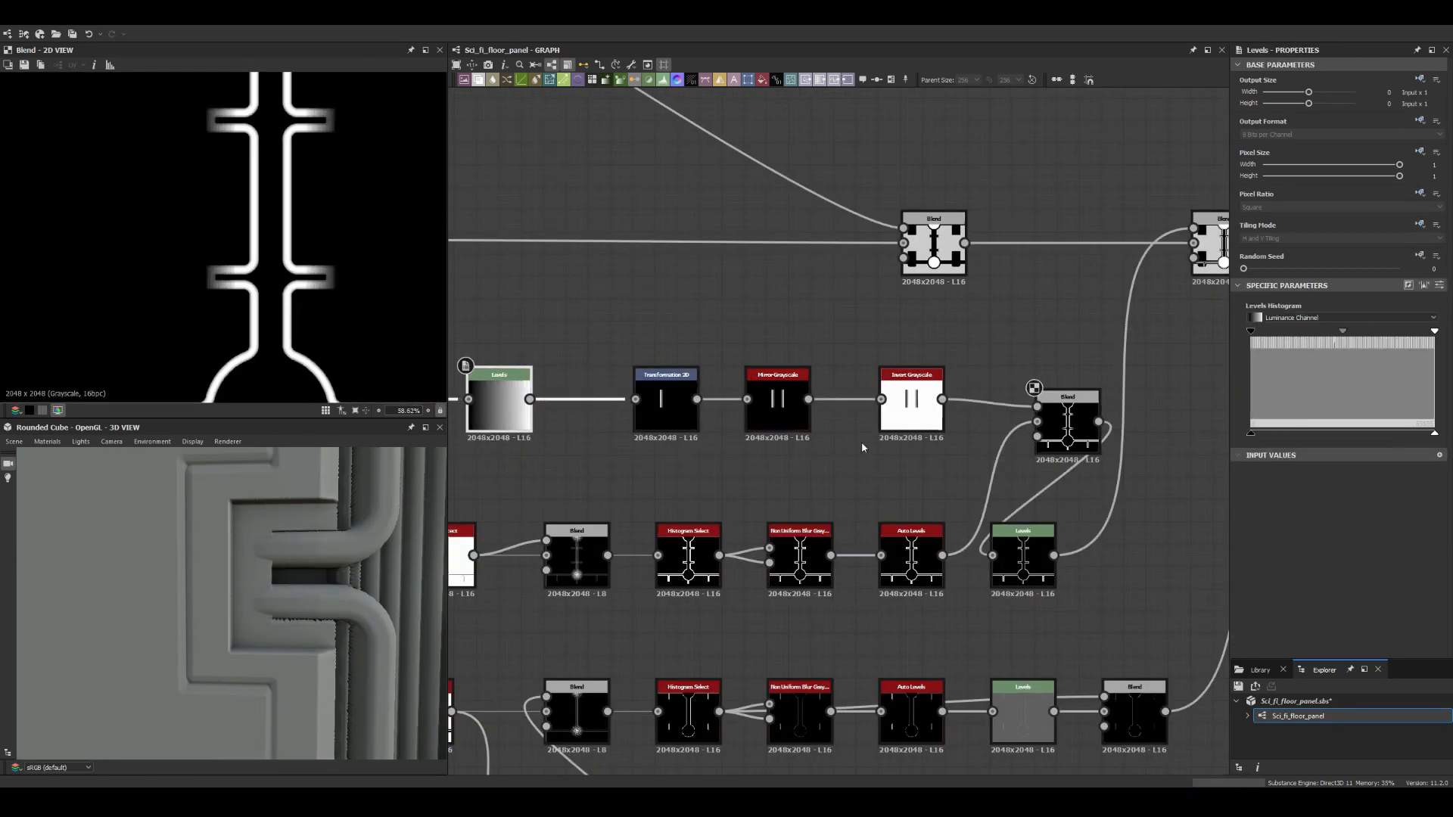
Step: Delete the Levels node after the gradient, insert one after Invert Grayscale instead, and raise its black level
{"action": "scroll", "coordinate": [626, 372], "scroll_direction": "down", "scroll_amount": 3}
{"action": "key", "text": "BackSpace"}
{"action": "left_click", "coordinate": [824, 394]}
{"action": "key", "text": "space"}
{"action": "double_click", "coordinate": [877, 348]}
{"action": "left_click_drag", "start_coordinate": [1250, 434], "coordinate": [1285, 434]}
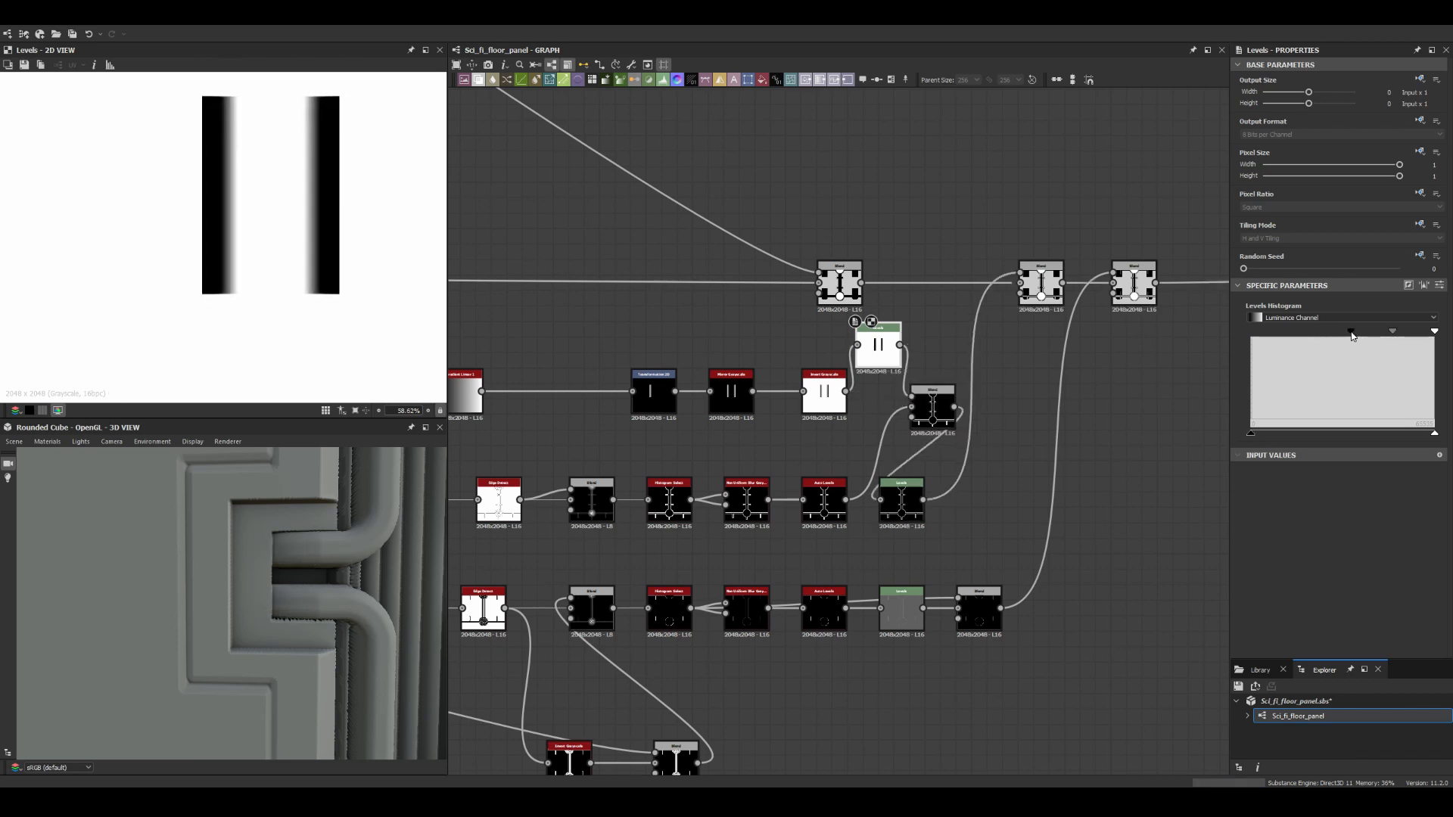
Step: Reduce the height of the mirrored bars in the groove mask with their Transformation 2D and check the pipe bends on the cube
{"action": "scroll", "coordinate": [232, 603], "scroll_direction": "down", "scroll_amount": 5}
{"action": "scroll", "coordinate": [909, 424], "scroll_direction": "down", "scroll_amount": 5}
{"action": "scroll", "coordinate": [606, 303], "scroll_direction": "up", "scroll_amount": 5}
{"action": "left_click", "coordinate": [666, 350]}
{"action": "scroll", "coordinate": [757, 424], "scroll_direction": "down", "scroll_amount": 3}
{"action": "scroll", "coordinate": [908, 297], "scroll_direction": "up", "scroll_amount": 3}
{"action": "left_click", "coordinate": [824, 308]}
{"action": "left_click_drag", "start_coordinate": [217, 367], "coordinate": [216, 356]}
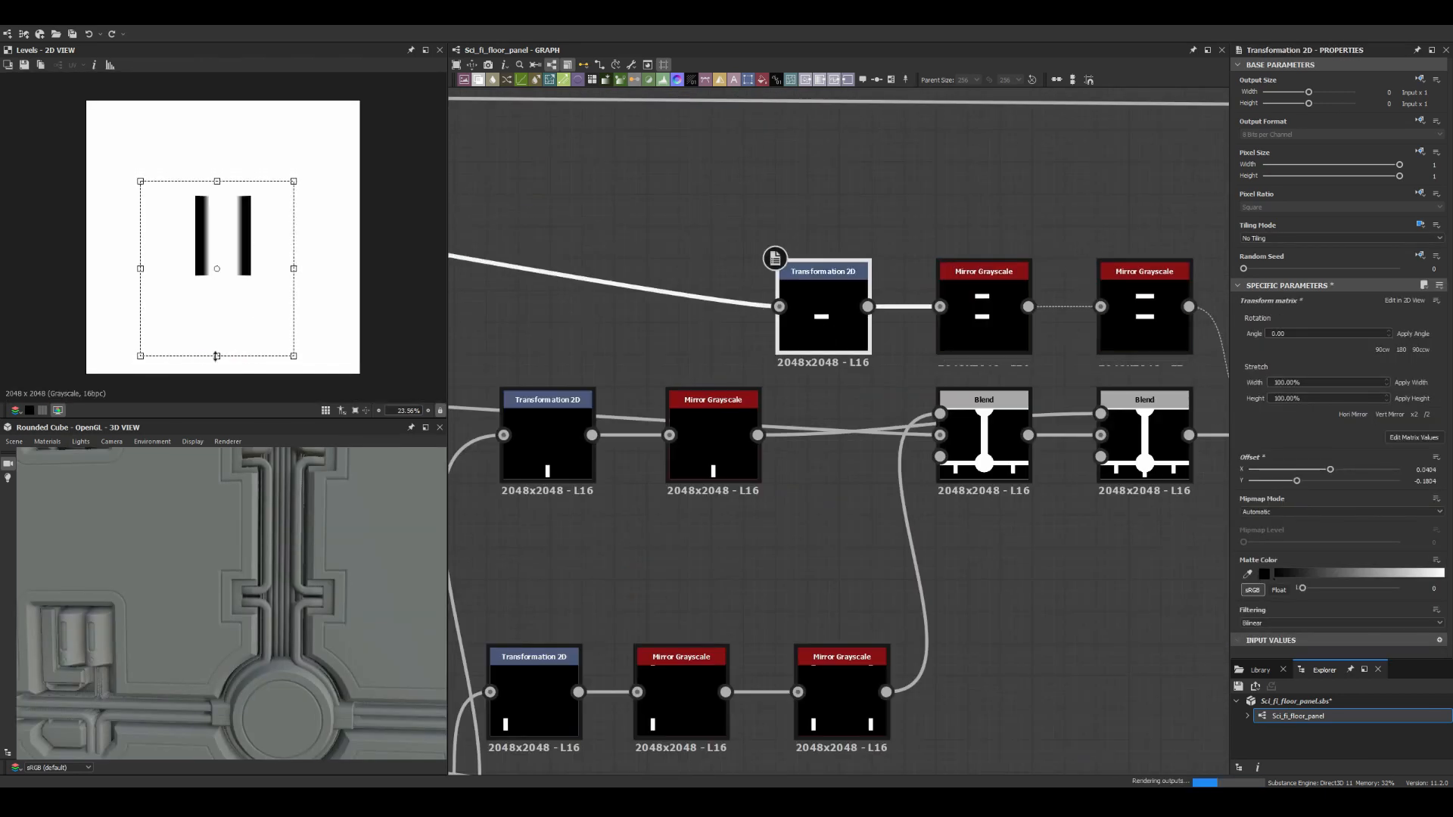
{"action": "scroll", "coordinate": [272, 586], "scroll_direction": "down", "scroll_amount": 5}
{"action": "scroll", "coordinate": [272, 579], "scroll_direction": "up", "scroll_amount": 5}
Step: Add a Blend to the lower thin-line groove mask and feed it a duplicated Transformation 2D and Mirror Grayscale branch
{"action": "middle_click_drag", "start_coordinate": [261, 746], "coordinate": [373, 672]}
{"action": "scroll", "coordinate": [303, 605], "scroll_direction": "up", "scroll_amount": 4}
{"action": "scroll", "coordinate": [946, 451], "scroll_direction": "down", "scroll_amount": 10}
{"action": "middle_click_drag", "start_coordinate": [832, 438], "coordinate": [814, 409]}
{"action": "left_click", "coordinate": [983, 484]}
{"action": "scroll", "coordinate": [814, 409], "scroll_direction": "up", "scroll_amount": 2}
{"action": "left_click_drag", "start_coordinate": [813, 412], "coordinate": [530, 605]}
{"action": "left_click_drag", "start_coordinate": [781, 472], "coordinate": [640, 466]}
{"action": "scroll", "coordinate": [643, 454], "scroll_direction": "up", "scroll_amount": 3}
{"action": "double_click", "coordinate": [680, 496]}
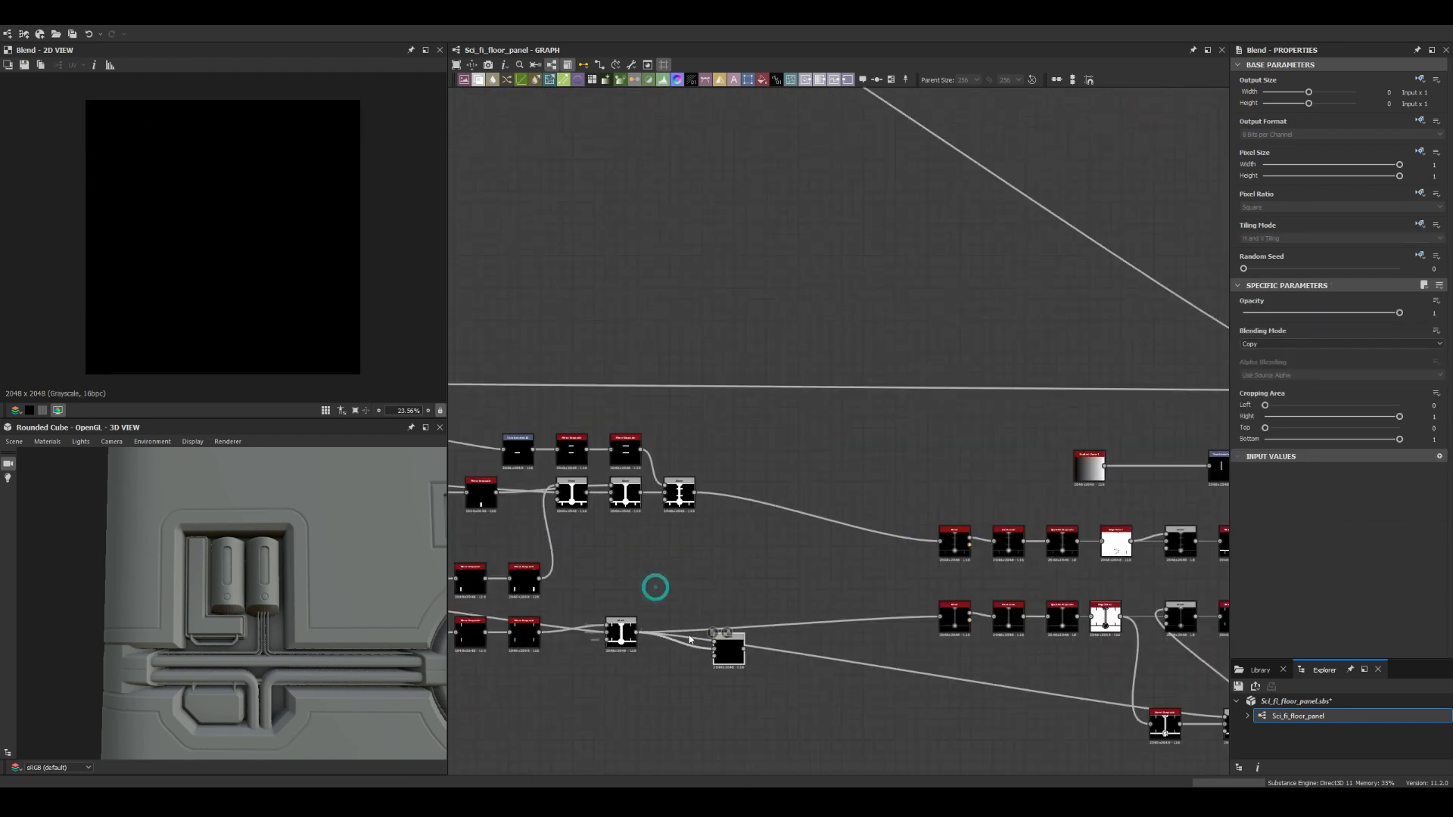
{"action": "middle_click_drag", "start_coordinate": [689, 640], "coordinate": [938, 634]}
{"action": "key", "text": "ctrl+d"}
{"action": "left_click_drag", "start_coordinate": [790, 687], "coordinate": [961, 636]}
Step: Position the small mirrored horizontal bars against the vertical stubs of the thin-line groove mask with Transformation 2D
{"action": "scroll", "coordinate": [933, 649], "scroll_direction": "up", "scroll_amount": 4}
{"action": "scroll", "coordinate": [698, 606], "scroll_direction": "down", "scroll_amount": 3}
{"action": "left_click", "coordinate": [511, 680]}
{"action": "scroll", "coordinate": [168, 272], "scroll_direction": "up", "scroll_amount": 5}
{"action": "left_click_drag", "start_coordinate": [141, 300], "coordinate": [118, 317]}
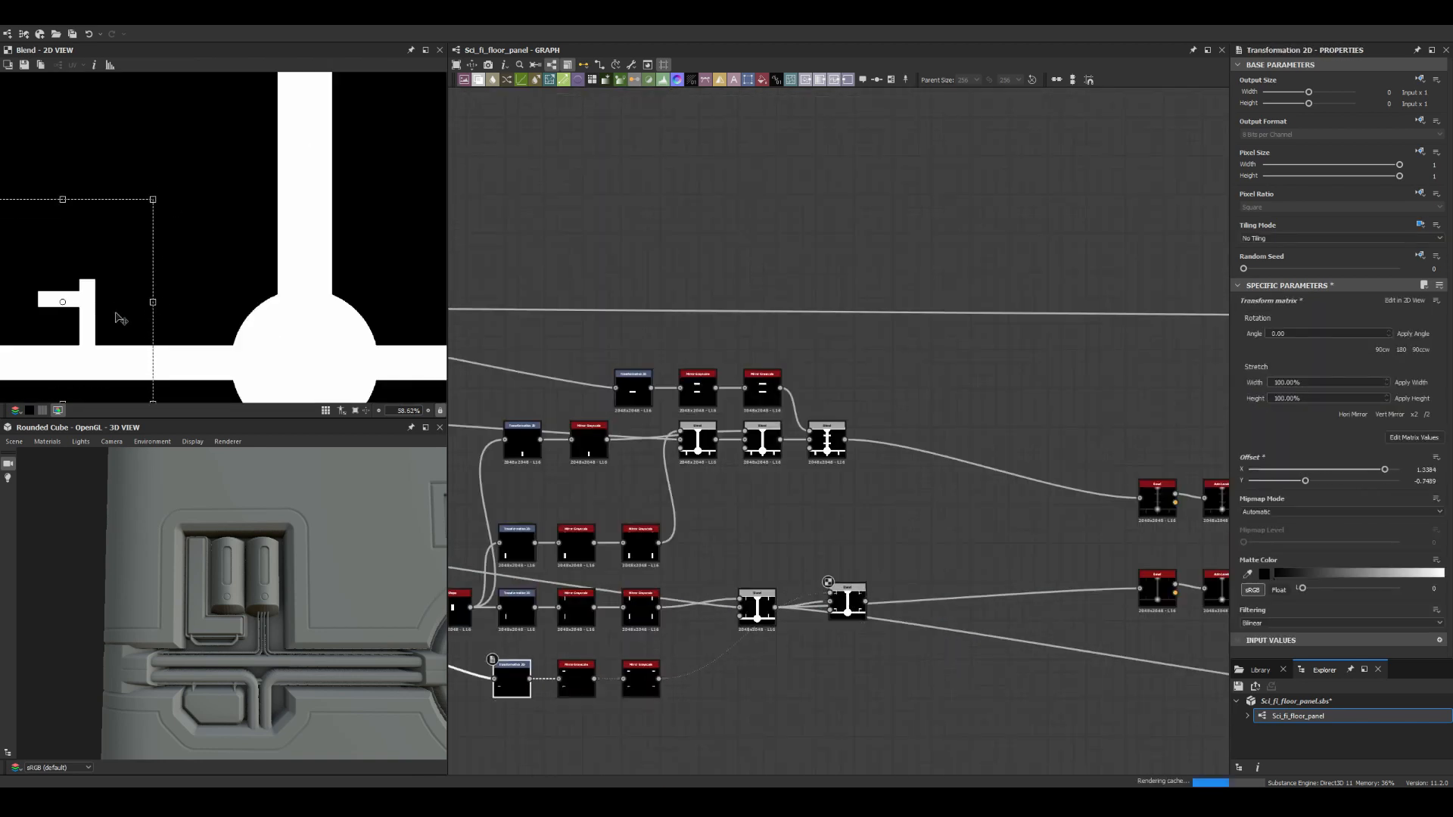
{"action": "middle_click_drag", "start_coordinate": [848, 529], "coordinate": [726, 363]}
{"action": "scroll", "coordinate": [757, 378], "scroll_direction": "down", "scroll_amount": 3}
{"action": "double_click", "coordinate": [969, 545]}
{"action": "left_click", "coordinate": [740, 625]}
{"action": "left_click_drag", "start_coordinate": [114, 318], "coordinate": [92, 341]}
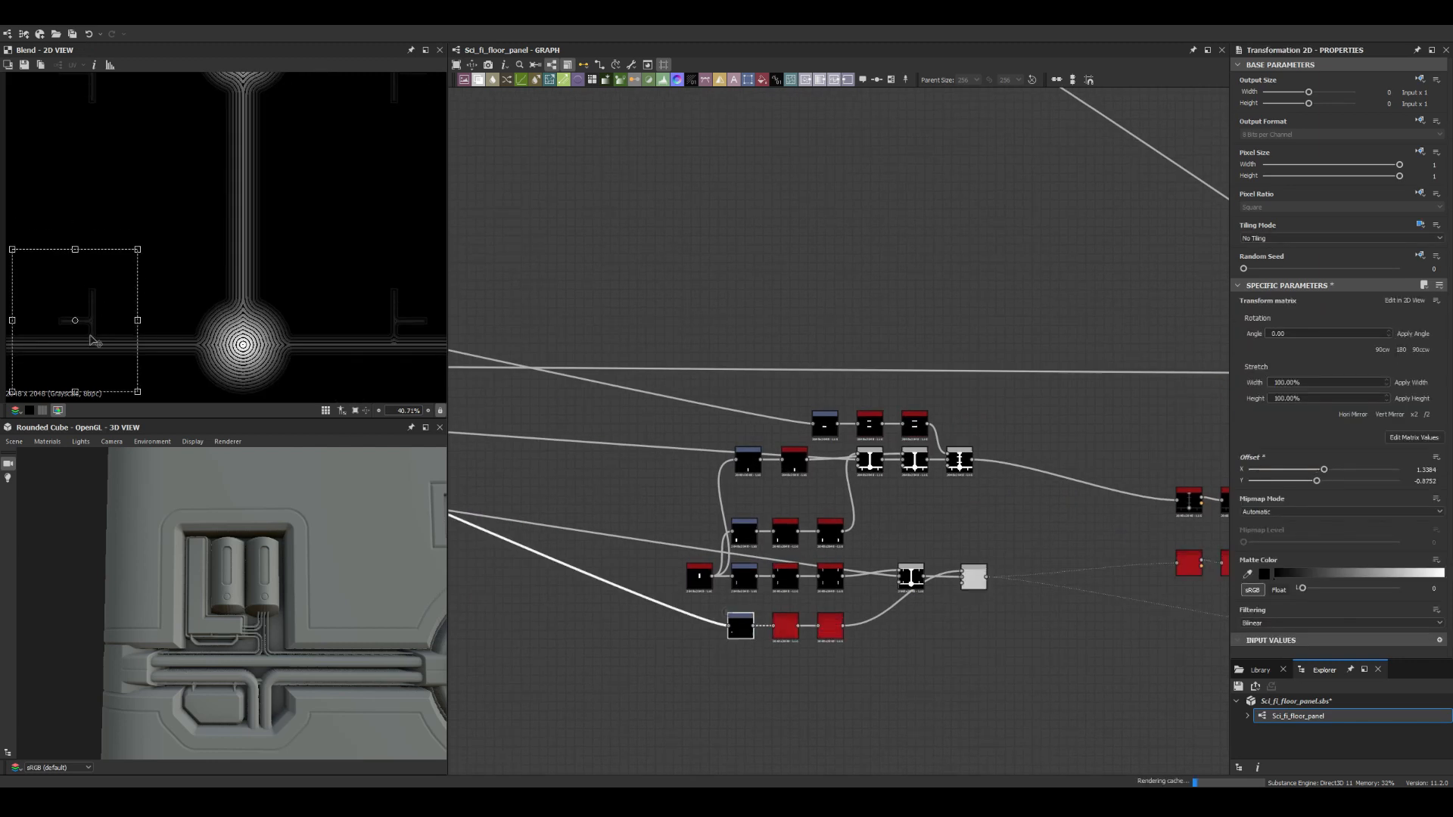
Step: Add another mirrored branch to the thin-line mask with Add (Linear Dodge), placing short stubs on the outer side of the horizontal lines
{"action": "scroll", "coordinate": [272, 578], "scroll_direction": "up", "scroll_amount": 2}
{"action": "scroll", "coordinate": [720, 561], "scroll_direction": "up", "scroll_amount": 1}
{"action": "middle_click_drag", "start_coordinate": [1062, 463], "coordinate": [867, 444]}
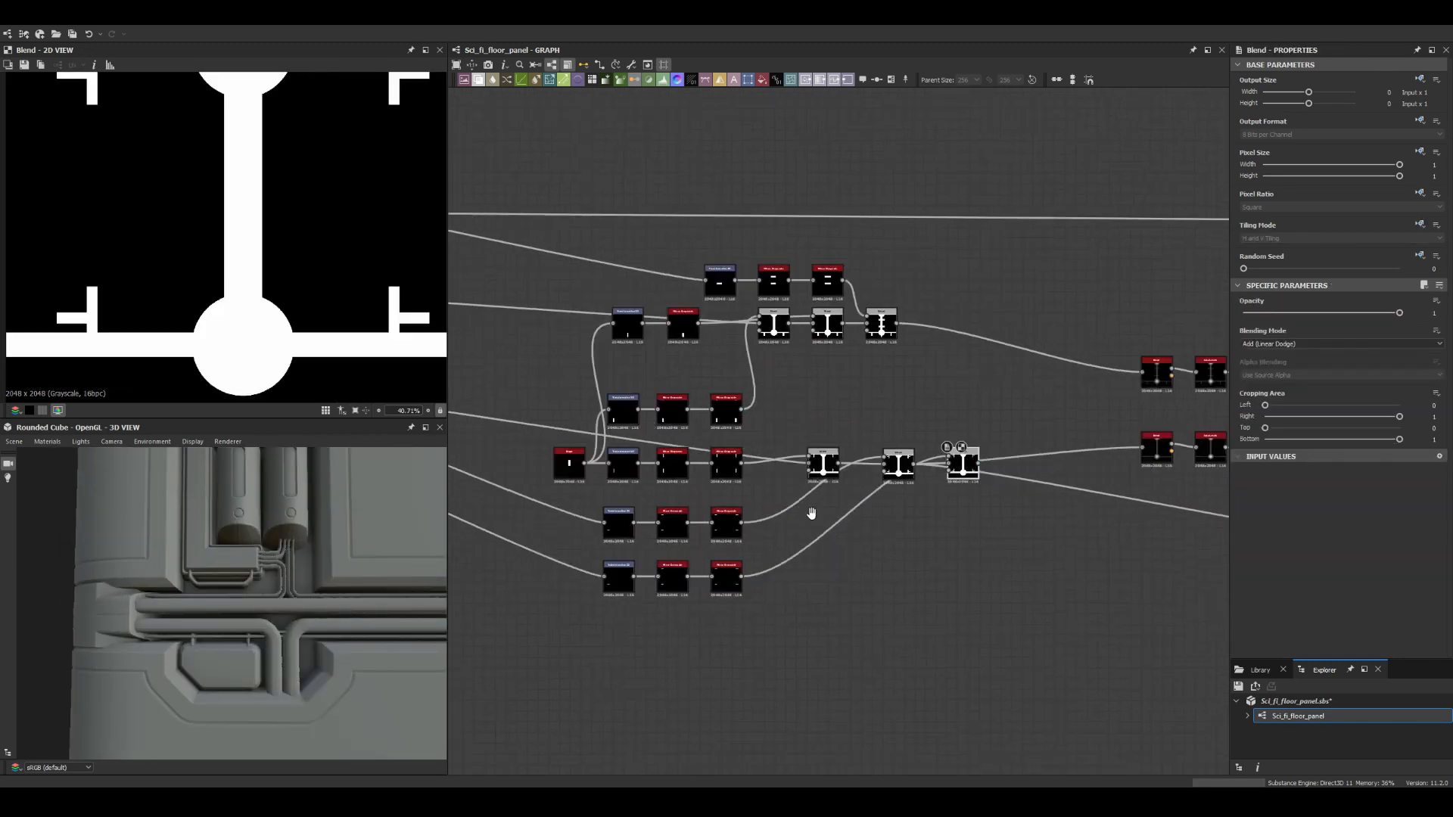
{"action": "left_click", "coordinate": [524, 575]}
{"action": "scroll", "coordinate": [299, 572], "scroll_direction": "down", "scroll_amount": 2}
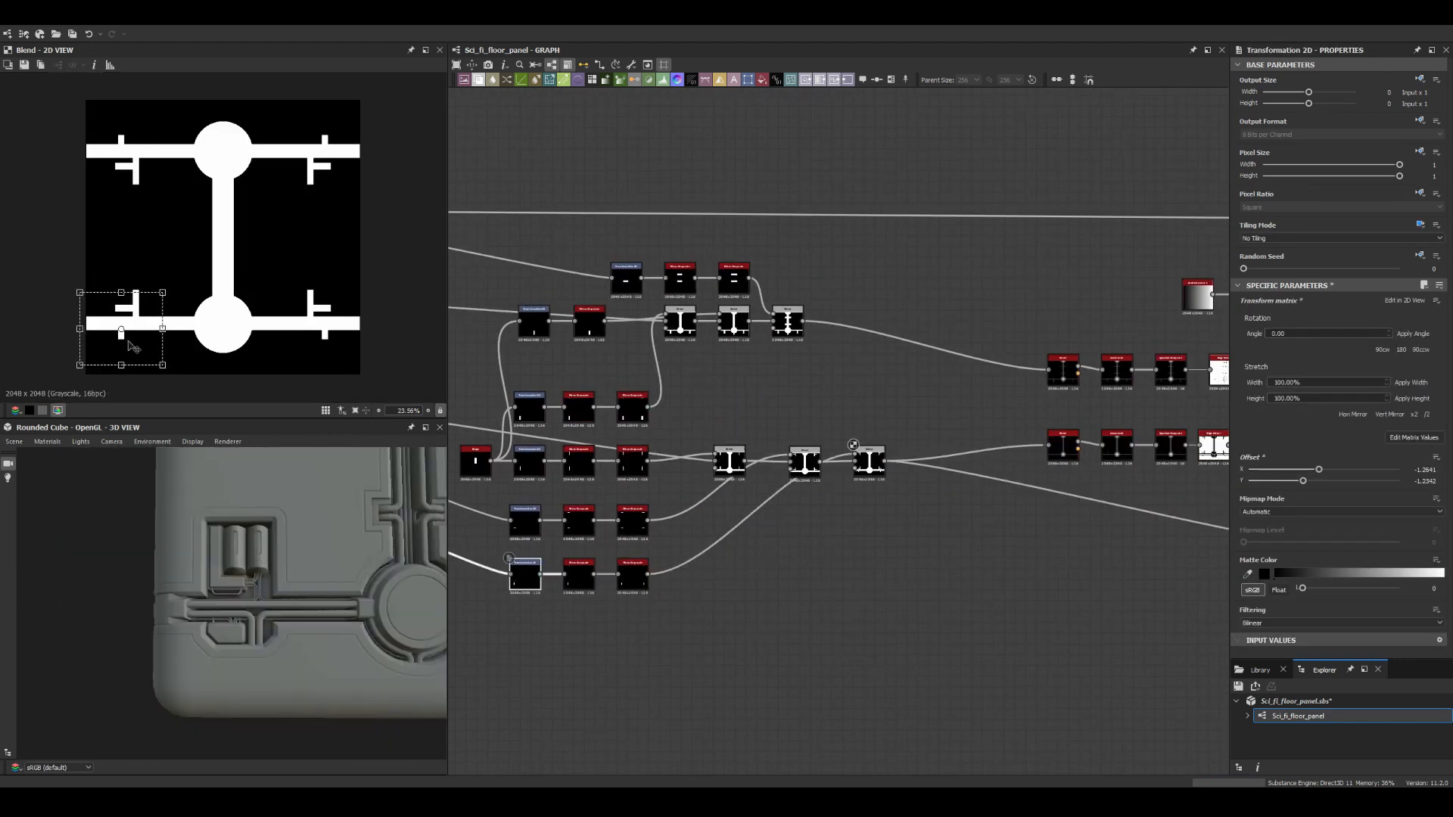
{"action": "scroll", "coordinate": [299, 572], "scroll_direction": "up", "scroll_amount": 3}
{"action": "scroll", "coordinate": [832, 379], "scroll_direction": "down", "scroll_amount": 3}
{"action": "scroll", "coordinate": [878, 356], "scroll_direction": "up", "scroll_amount": 3}
{"action": "left_click", "coordinate": [872, 349]}
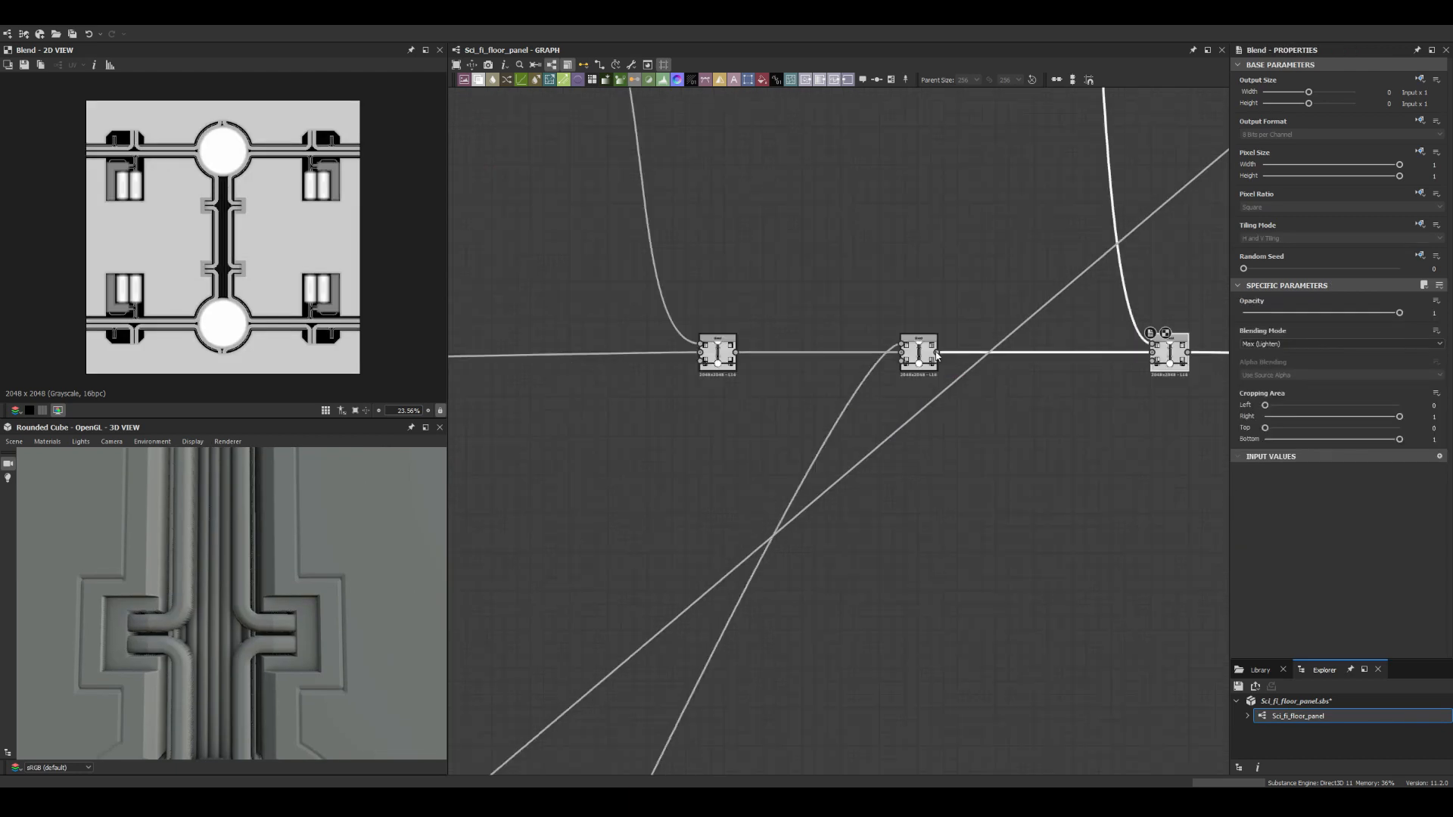
Step: Try to blend the mirrored horizontal bars into the vertical bar mask that drives the central pipes
{"action": "scroll", "coordinate": [1014, 355], "scroll_direction": "up", "scroll_amount": 3}
{"action": "scroll", "coordinate": [832, 454], "scroll_direction": "down", "scroll_amount": 3}
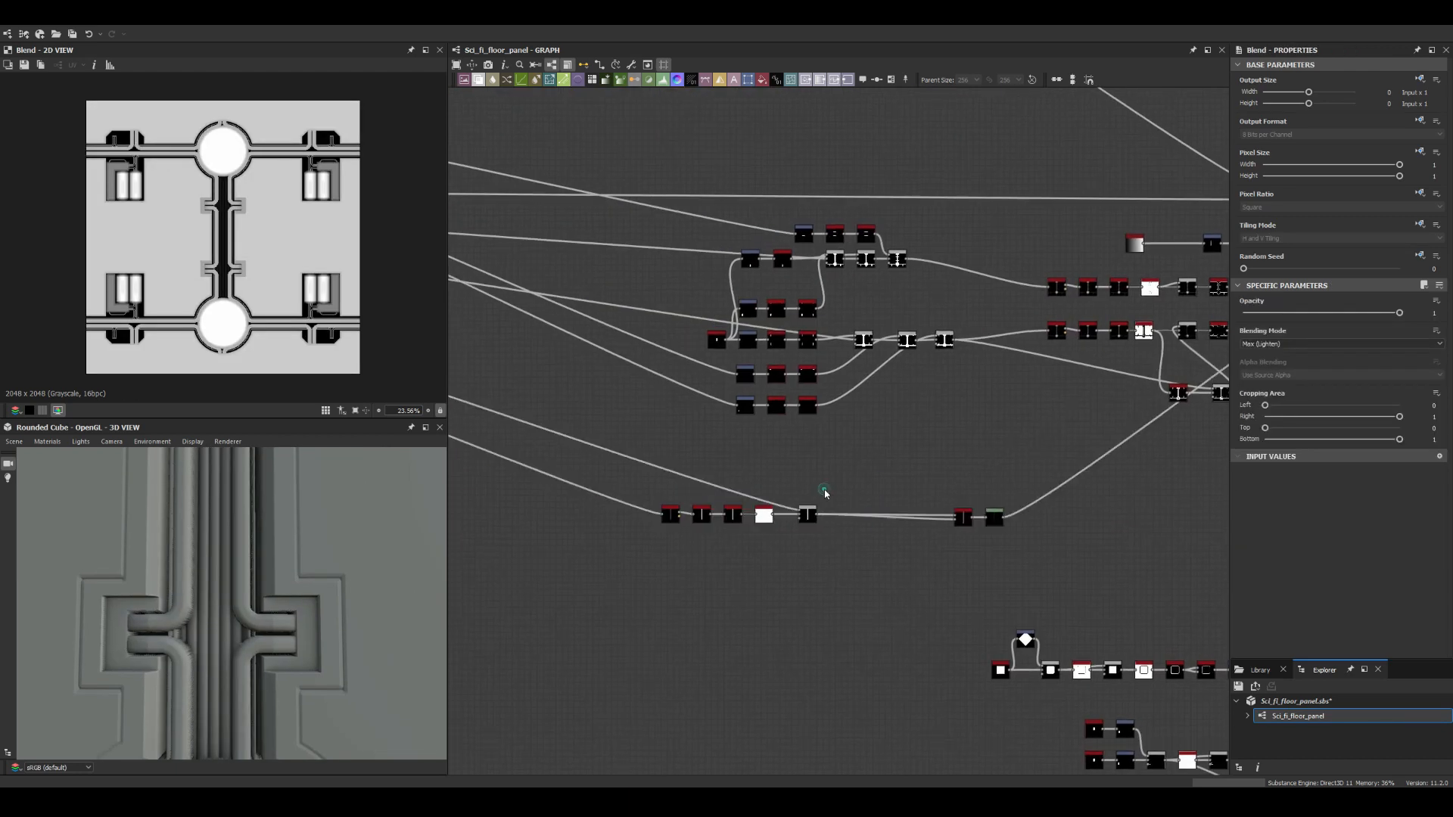
{"action": "left_click", "coordinate": [820, 495]}
{"action": "scroll", "coordinate": [794, 514], "scroll_direction": "up", "scroll_amount": 3}
{"action": "scroll", "coordinate": [625, 482], "scroll_direction": "down", "scroll_amount": 3}
{"action": "scroll", "coordinate": [567, 541], "scroll_direction": "up", "scroll_amount": 2}
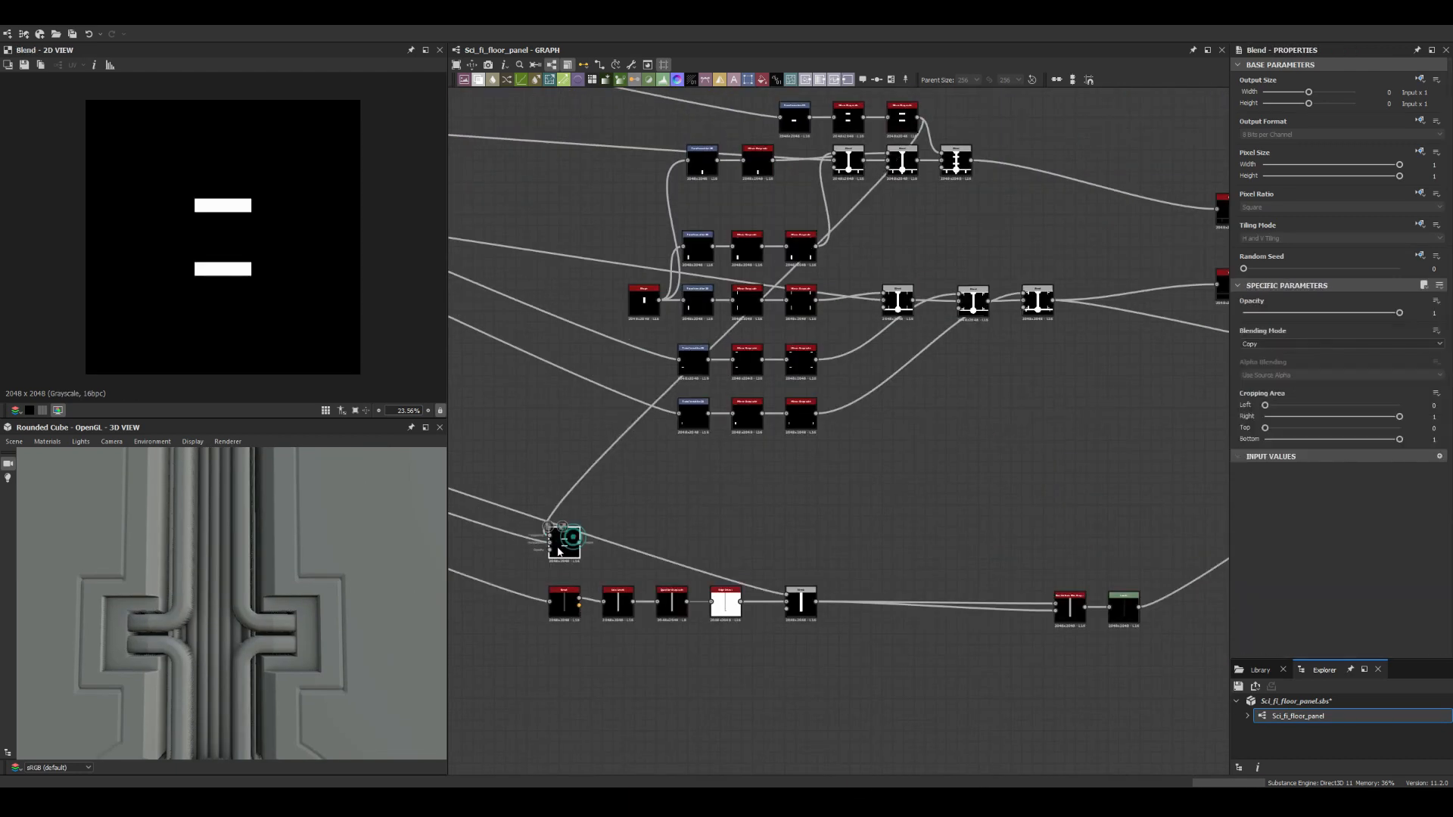
{"action": "left_click", "coordinate": [522, 594]}
{"action": "scroll", "coordinate": [903, 277], "scroll_direction": "down", "scroll_amount": 2}
{"action": "scroll", "coordinate": [902, 277], "scroll_direction": "up", "scroll_amount": 3}
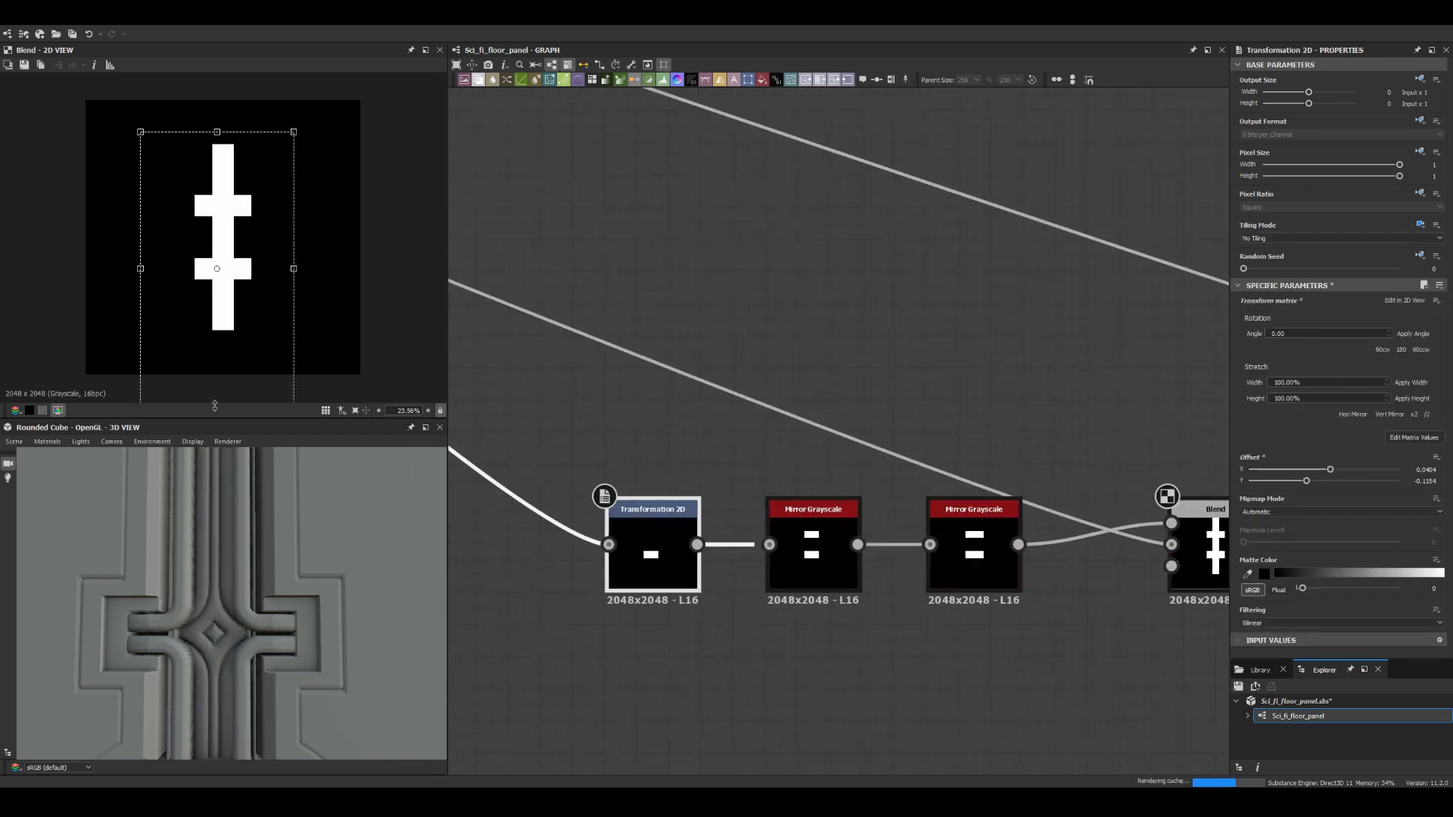
{"action": "scroll", "coordinate": [902, 276], "scroll_direction": "down", "scroll_amount": 3}
{"action": "scroll", "coordinate": [903, 277], "scroll_direction": "down", "scroll_amount": 2}
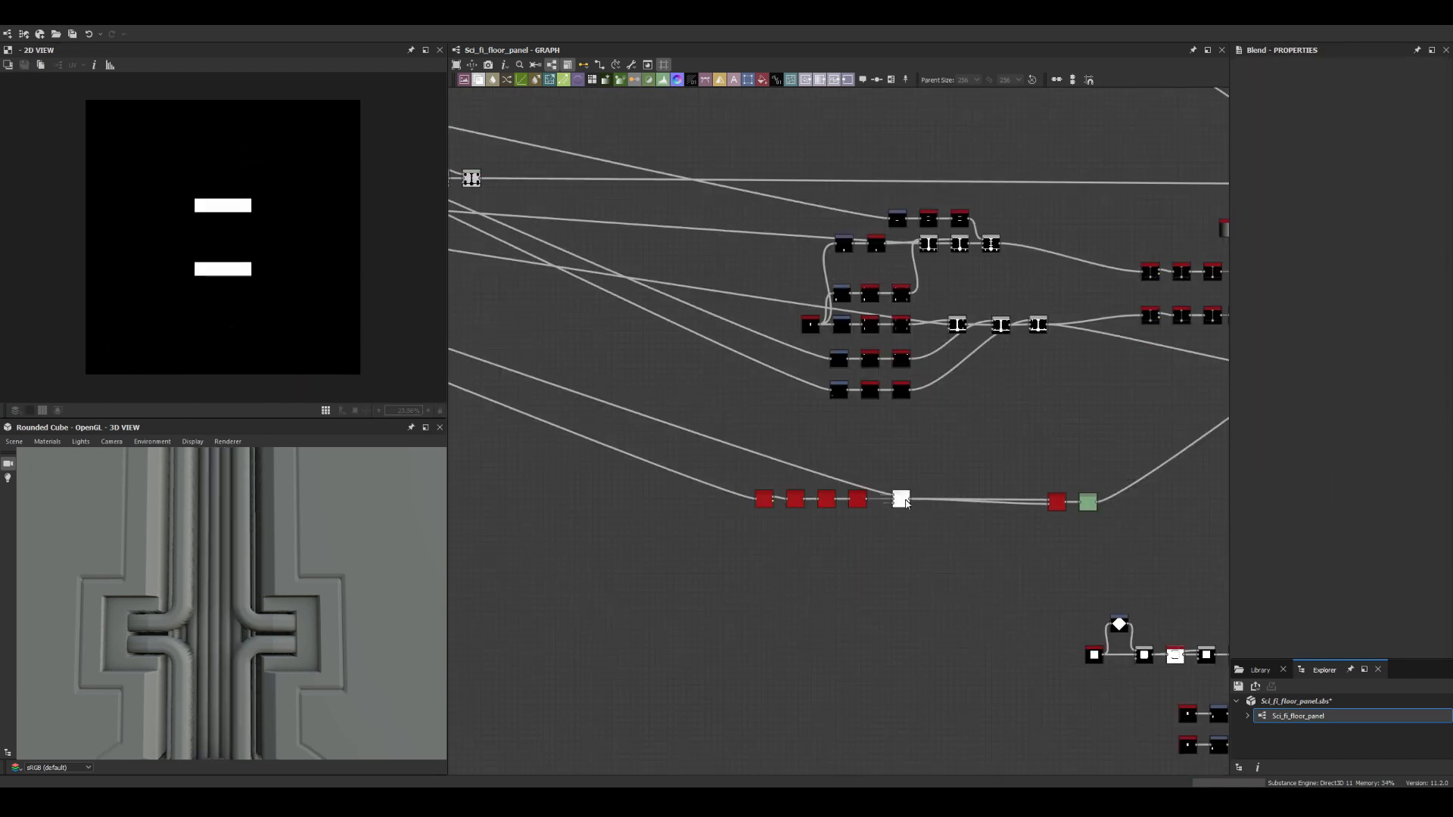
Step: Examine the Quantize Grayscale node of the central pipes and the Levels node of the cylinder branch
{"action": "double_click", "coordinate": [824, 496]}
{"action": "scroll", "coordinate": [824, 497], "scroll_direction": "up", "scroll_amount": 2}
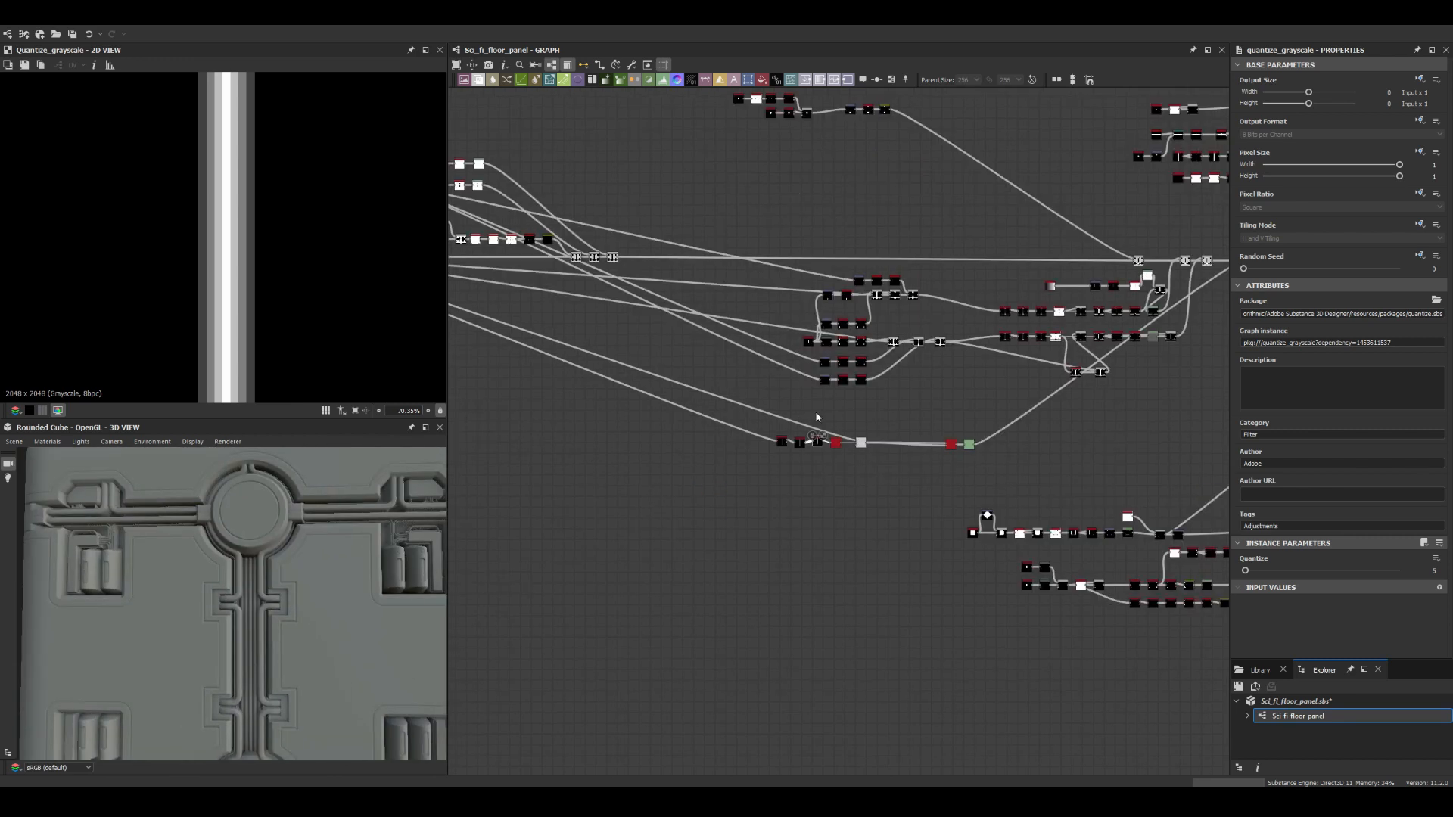
{"action": "scroll", "coordinate": [938, 421], "scroll_direction": "down", "scroll_amount": 3}
{"action": "scroll", "coordinate": [938, 421], "scroll_direction": "up", "scroll_amount": 3}
{"action": "double_click", "coordinate": [937, 417]}
{"action": "scroll", "coordinate": [940, 418], "scroll_direction": "down", "scroll_amount": 3}
{"action": "scroll", "coordinate": [814, 465], "scroll_direction": "up", "scroll_amount": 3}
{"action": "double_click", "coordinate": [814, 466]}
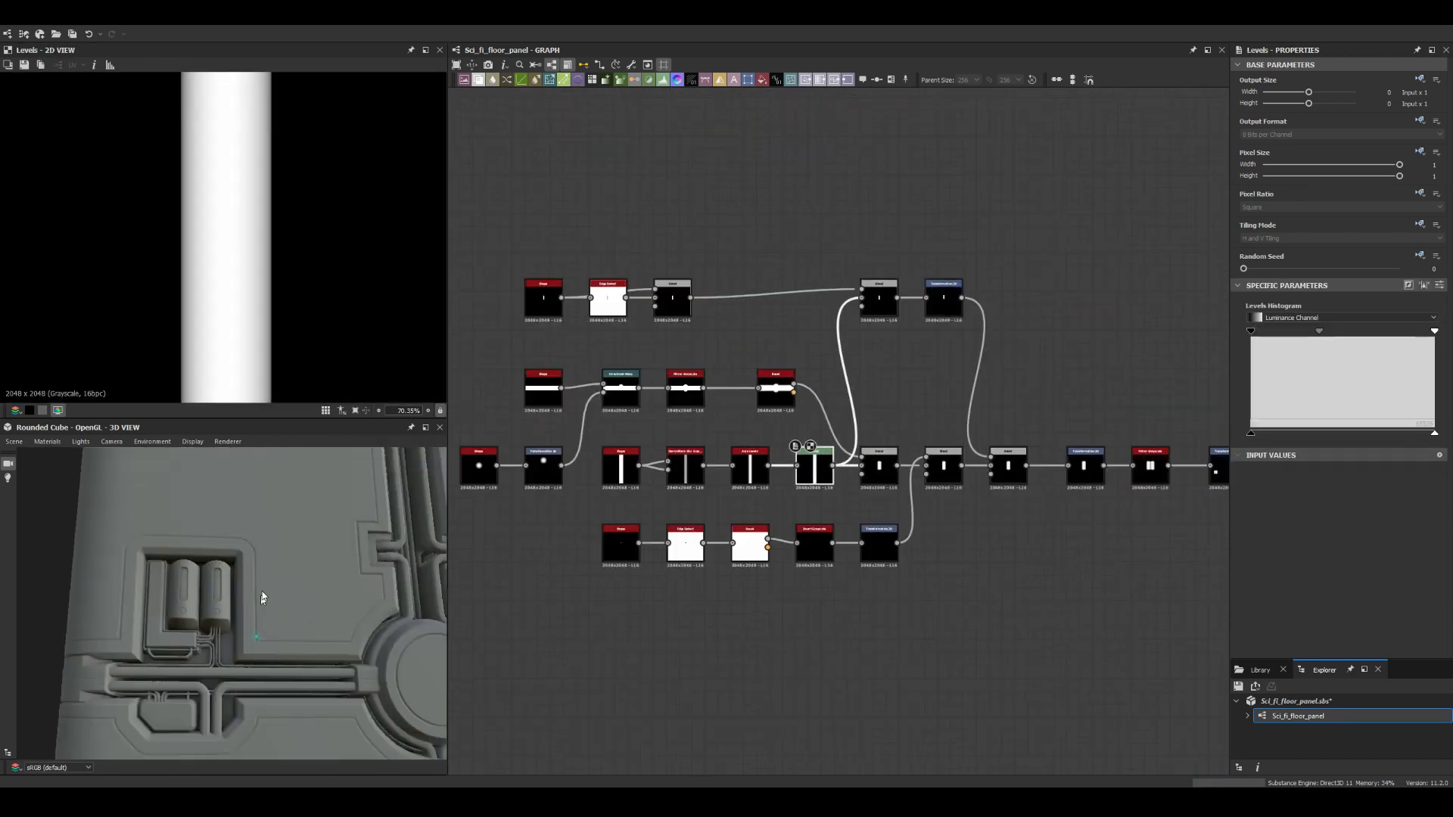
Step: Add a Levels node after the last Mirror Grayscale of the cylinder branch and adjust its levels
{"action": "left_click_drag", "start_coordinate": [227, 605], "coordinate": [238, 565]}
{"action": "scroll", "coordinate": [866, 359], "scroll_direction": "down", "scroll_amount": 3}
{"action": "left_click", "coordinate": [866, 360]}
{"action": "key", "text": "space"}
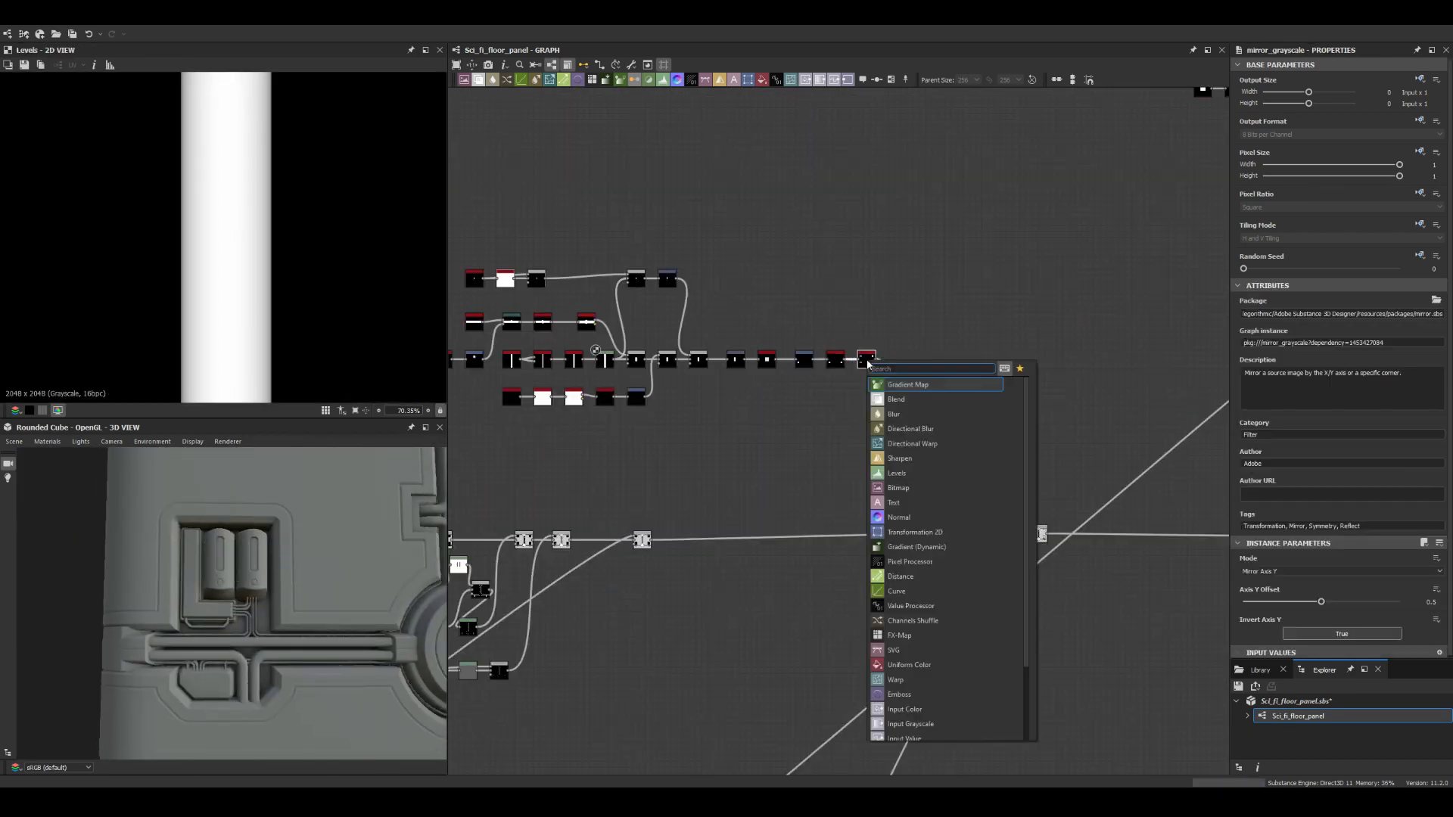
{"action": "type", "text": "levels"}
{"action": "key", "text": "Return"}
{"action": "left_click_drag", "start_coordinate": [1393, 445], "coordinate": [1378, 444]}
{"action": "left_click_drag", "start_coordinate": [250, 546], "coordinate": [292, 567]}
Step: Start a side panel branch from a square Shape scaled into a wide rectangle, with Mirror Grayscale and Edge Detect building its outline
{"action": "scroll", "coordinate": [831, 454], "scroll_direction": "down", "scroll_amount": 3}
{"action": "double_click", "coordinate": [839, 376]}
{"action": "left_click_drag", "start_coordinate": [1400, 560], "coordinate": [1355, 560]}
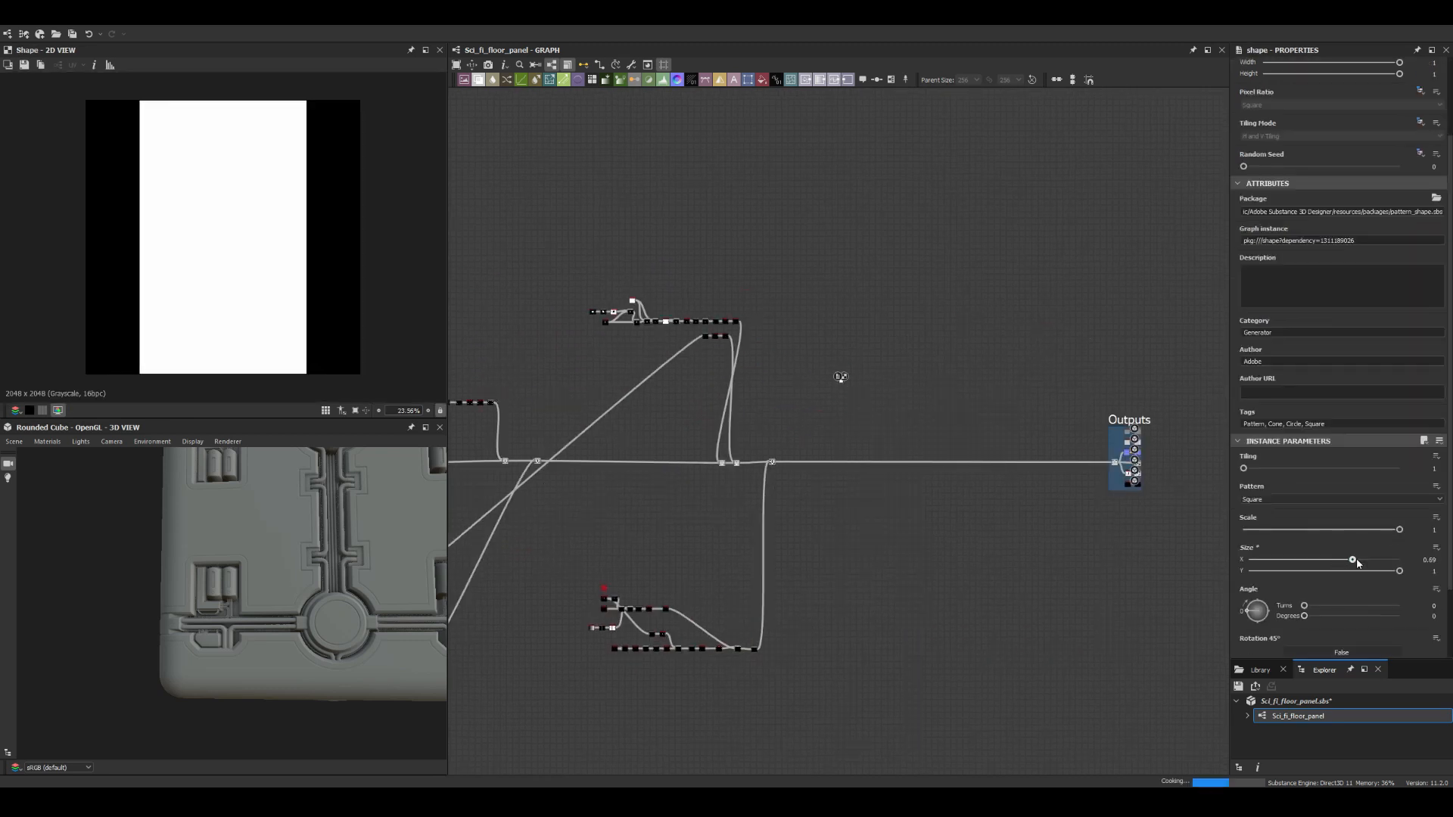
{"action": "key", "text": "space"}
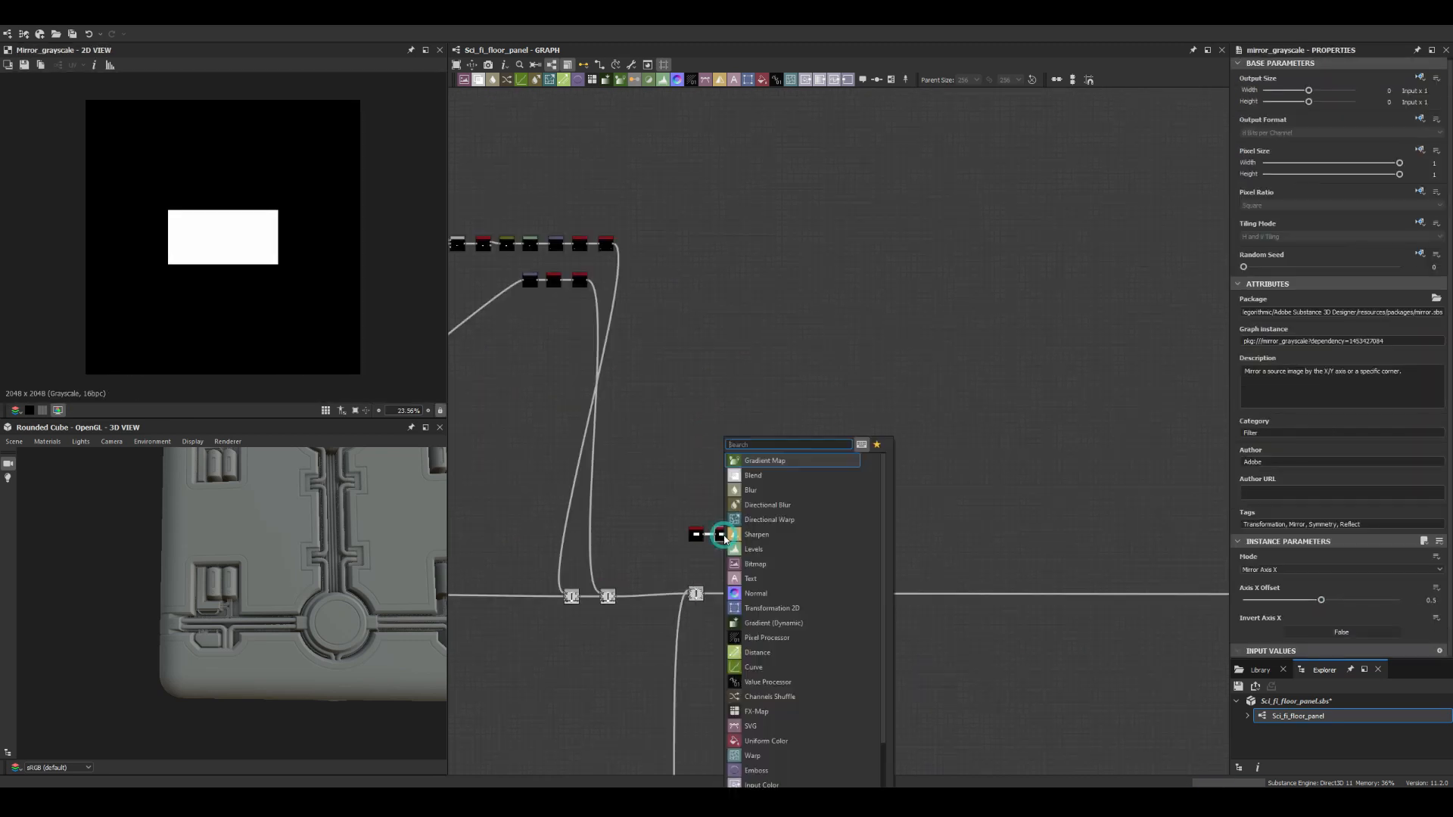
{"action": "type", "text": "edge detect"}
{"action": "key", "text": "Return"}
{"action": "scroll", "coordinate": [832, 492], "scroll_direction": "up", "scroll_amount": 3}
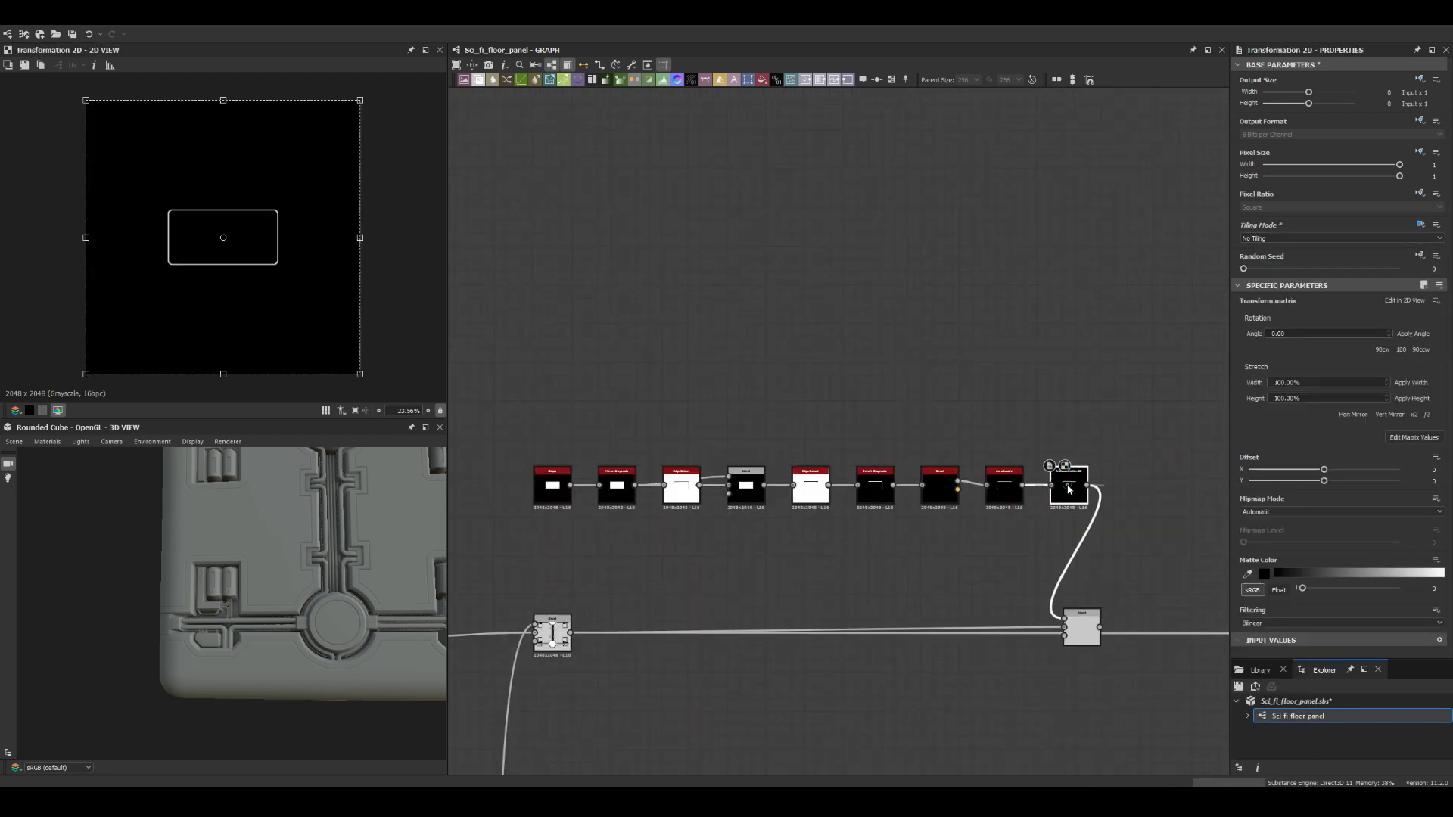
Step: Subtract the mirrored rectangle outlines from the height map at 0.06 opacity, with the outline's horizontal offset at 0.3467
{"action": "left_click", "coordinate": [1258, 363]}
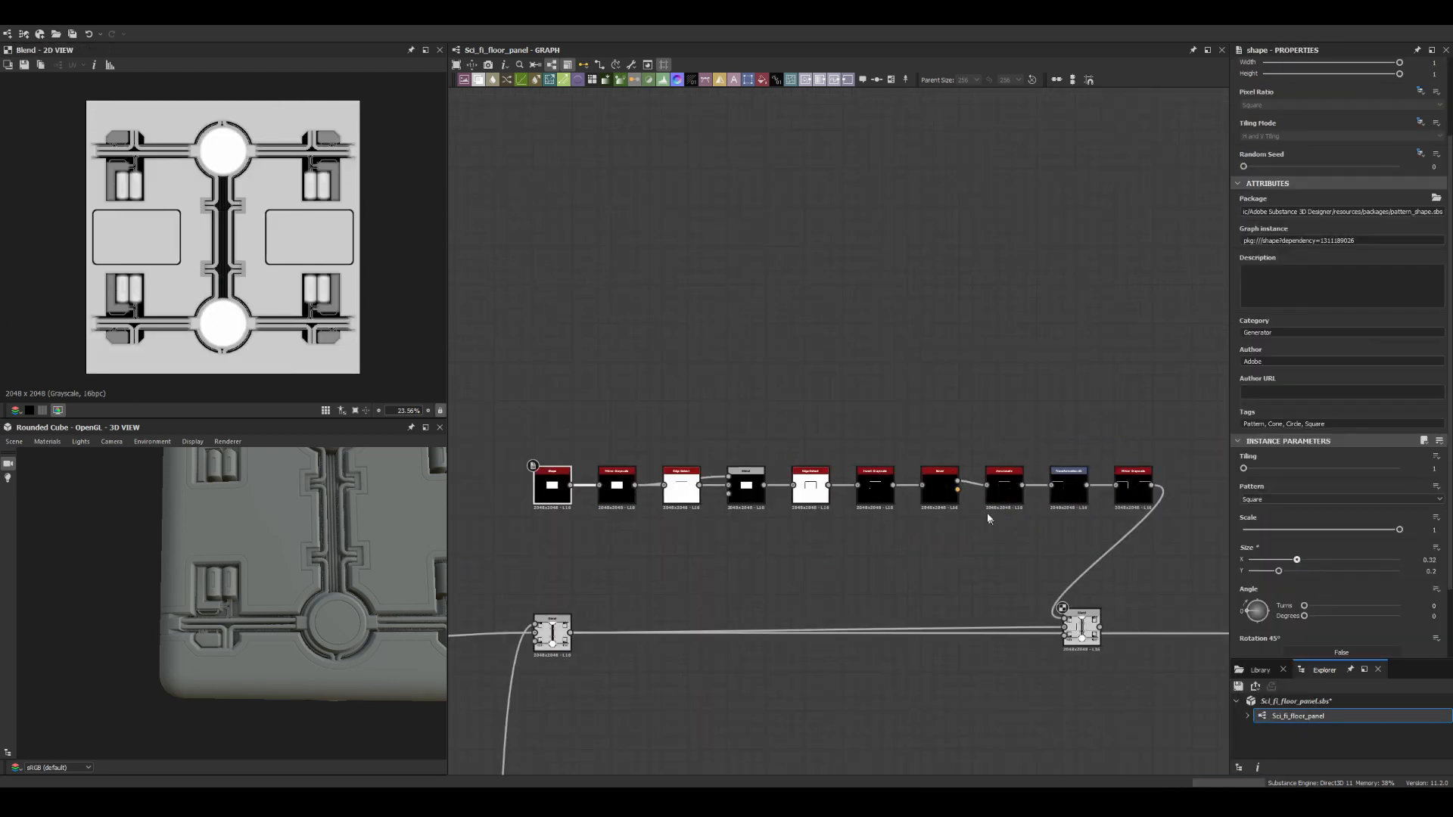
{"action": "double_click", "coordinate": [1069, 484]}
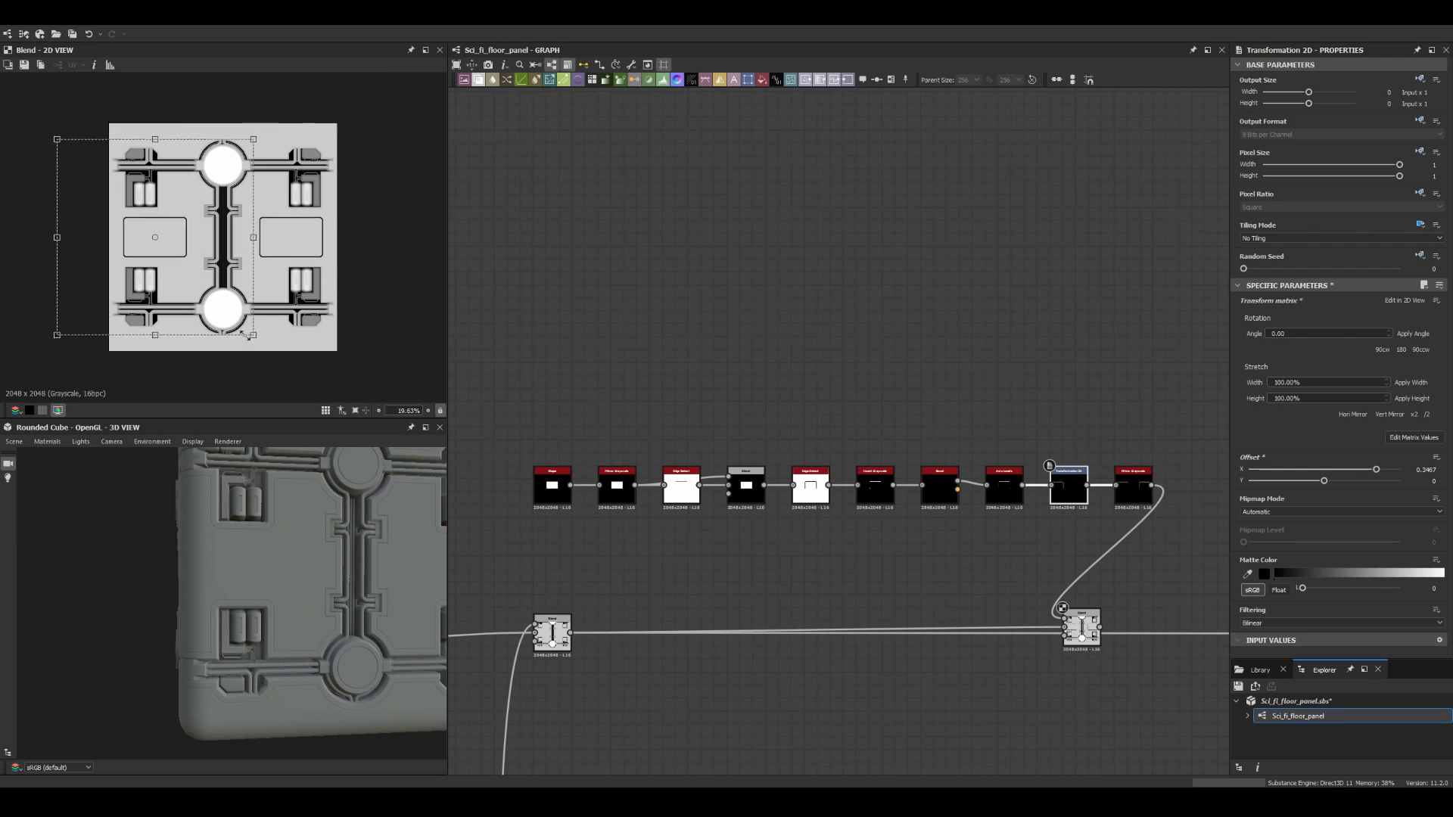
{"action": "double_click", "coordinate": [1081, 627]}
{"action": "scroll", "coordinate": [847, 395], "scroll_direction": "down", "scroll_amount": 2}
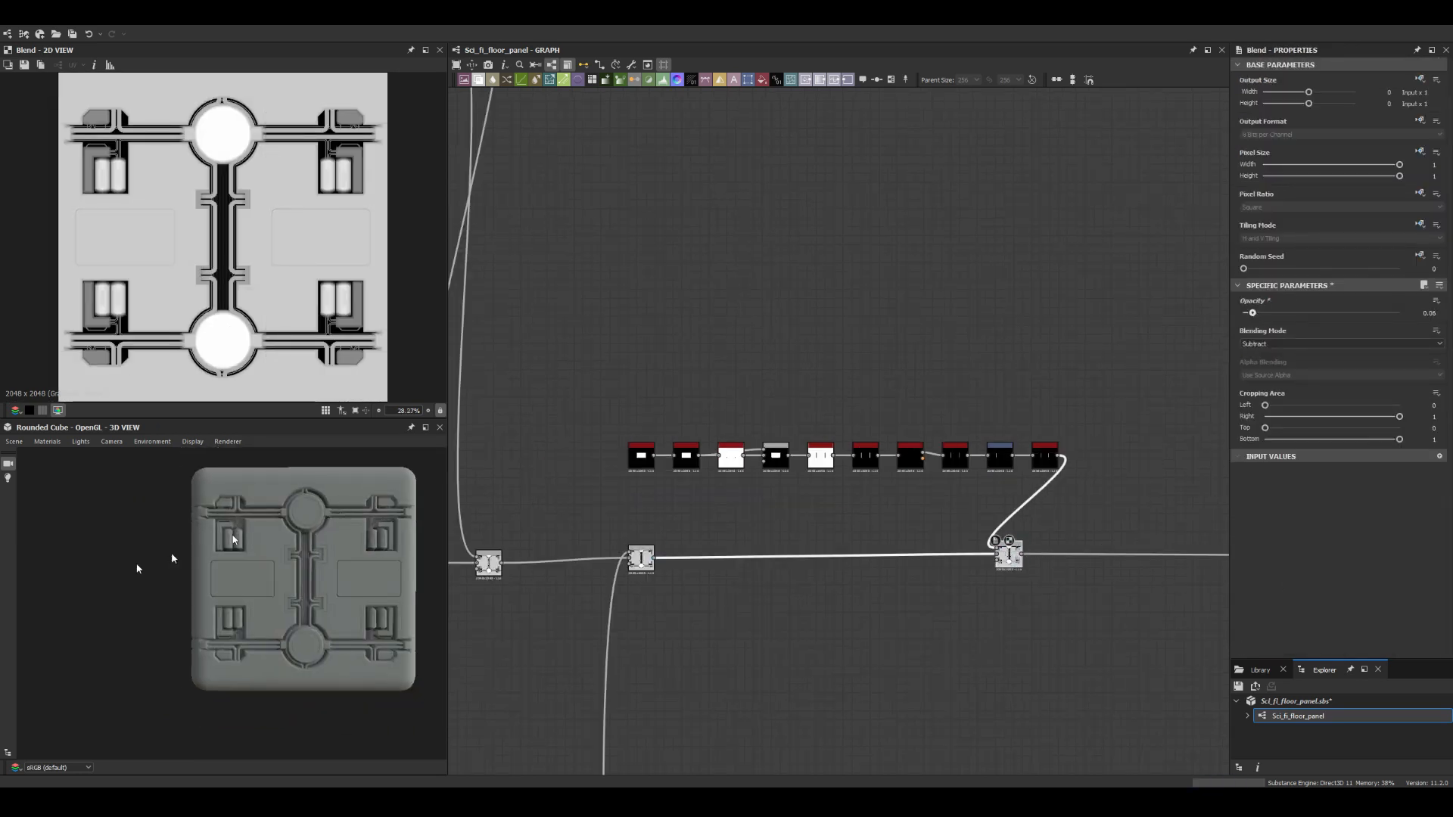
Step: Duplicate the rectangle branch as solid beveled rectangles, inverted and passed through Levels, and blend them as recesses inside the outlines
{"action": "scroll", "coordinate": [233, 538], "scroll_direction": "up", "scroll_amount": 5}
{"action": "left_click_drag", "start_coordinate": [605, 426], "coordinate": [791, 485]}
{"action": "key", "text": "ctrl+c"}
{"action": "key", "text": "ctrl+v"}
{"action": "left_click_drag", "start_coordinate": [775, 435], "coordinate": [646, 417]}
{"action": "double_click", "coordinate": [776, 411]}
{"action": "left_click", "coordinate": [634, 412]}
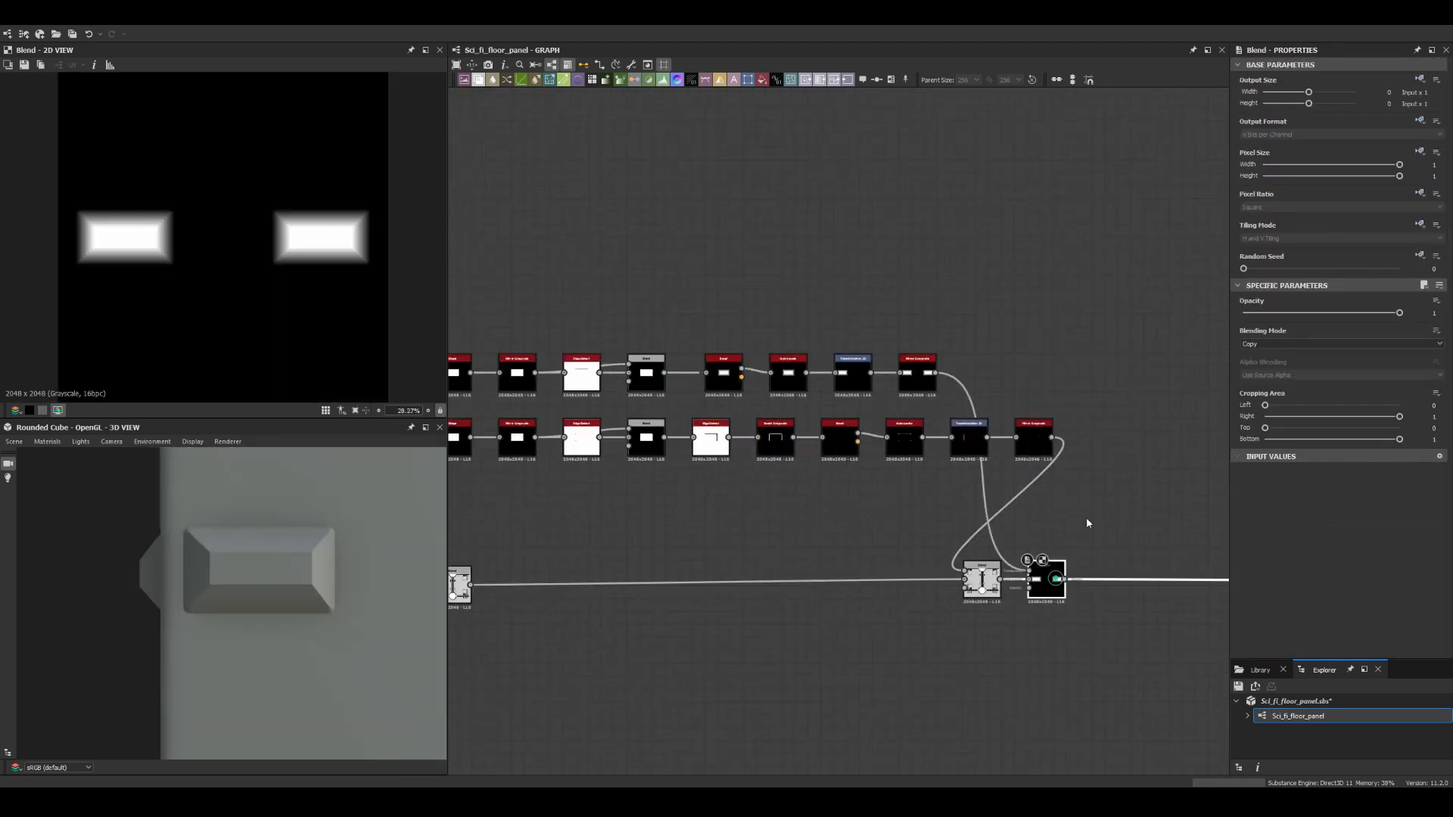
{"action": "double_click", "coordinate": [982, 372]}
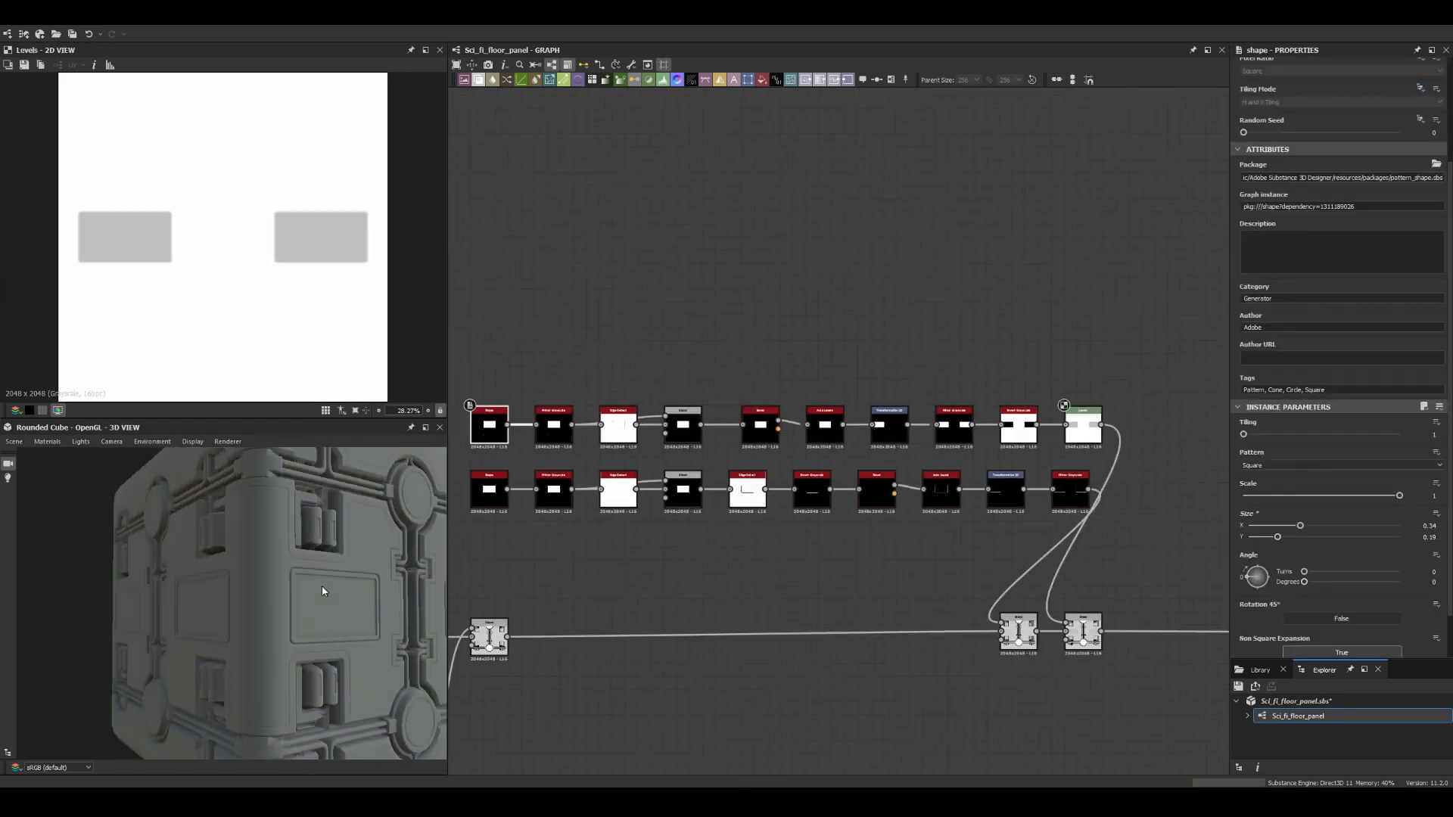
Step: Add a Tile Sampler and adjust its pattern into a horizontal band of thin diagonal stripes
{"action": "scroll", "coordinate": [707, 391], "scroll_direction": "down", "scroll_amount": 2}
{"action": "left_click", "coordinate": [701, 365]}
{"action": "key", "text": "space"}
{"action": "scroll", "coordinate": [734, 523], "scroll_direction": "down", "scroll_amount": 5}
{"action": "left_click", "coordinate": [734, 522]}
{"action": "scroll", "coordinate": [1280, 162], "scroll_direction": "down", "scroll_amount": 5}
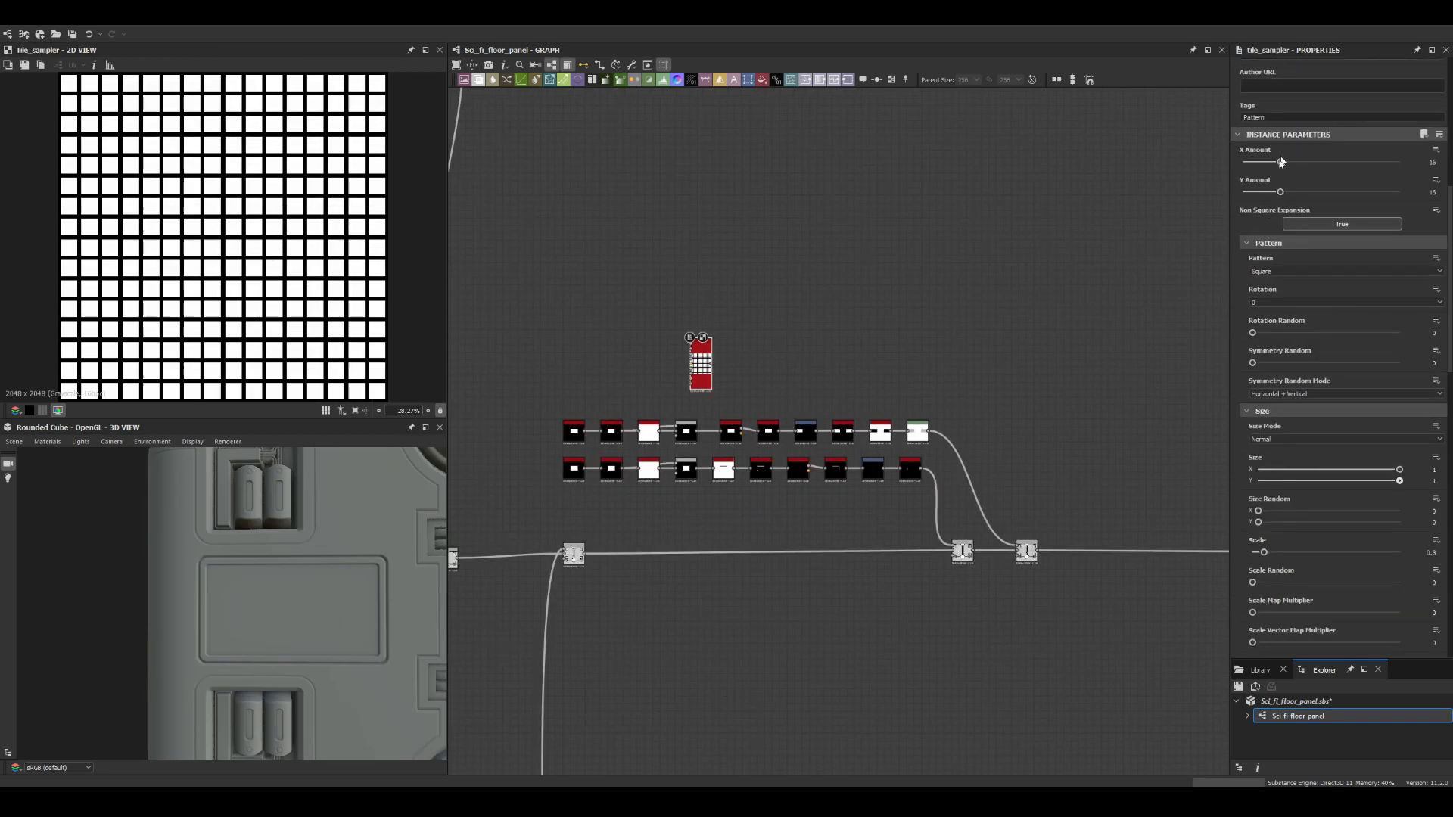
{"action": "scroll", "coordinate": [1256, 603], "scroll_direction": "up", "scroll_amount": 3}
{"action": "left_click_drag", "start_coordinate": [1399, 277], "coordinate": [1372, 277]}
{"action": "left_click_drag", "start_coordinate": [1398, 265], "coordinate": [1326, 265]}
{"action": "scroll", "coordinate": [768, 386], "scroll_direction": "up", "scroll_amount": 4}
Step: Add a Blend node beside the stripes and copy the Invert Grayscale and Levels nodes for the stripe branch
{"action": "key", "text": "space"}
{"action": "middle_click_drag", "start_coordinate": [675, 424], "coordinate": [782, 469]}
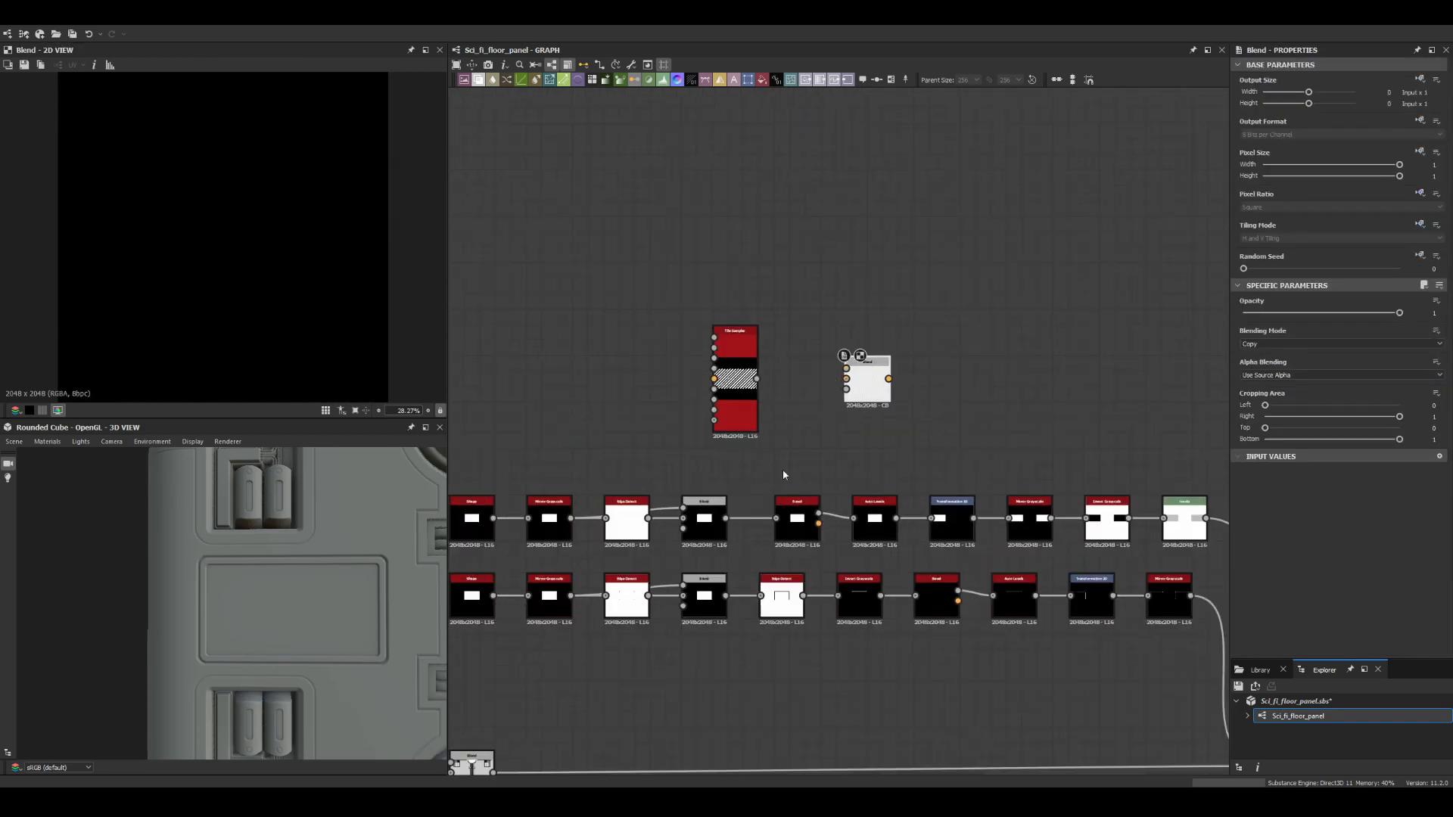
{"action": "scroll", "coordinate": [784, 470], "scroll_direction": "down", "scroll_amount": 2}
{"action": "double_click", "coordinate": [823, 572]}
{"action": "scroll", "coordinate": [823, 572], "scroll_direction": "up", "scroll_amount": 1}
{"action": "middle_click_drag", "start_coordinate": [823, 571], "coordinate": [875, 533]}
{"action": "double_click", "coordinate": [882, 435]}
{"action": "scroll", "coordinate": [765, 530], "scroll_direction": "up", "scroll_amount": 2}
Step: Duplicate the rectangle's Transformation 2D and Mirror Grayscale and chain them after the Tile Sampler
{"action": "left_click", "coordinate": [656, 514]}
{"action": "key", "text": "ctrl+d"}
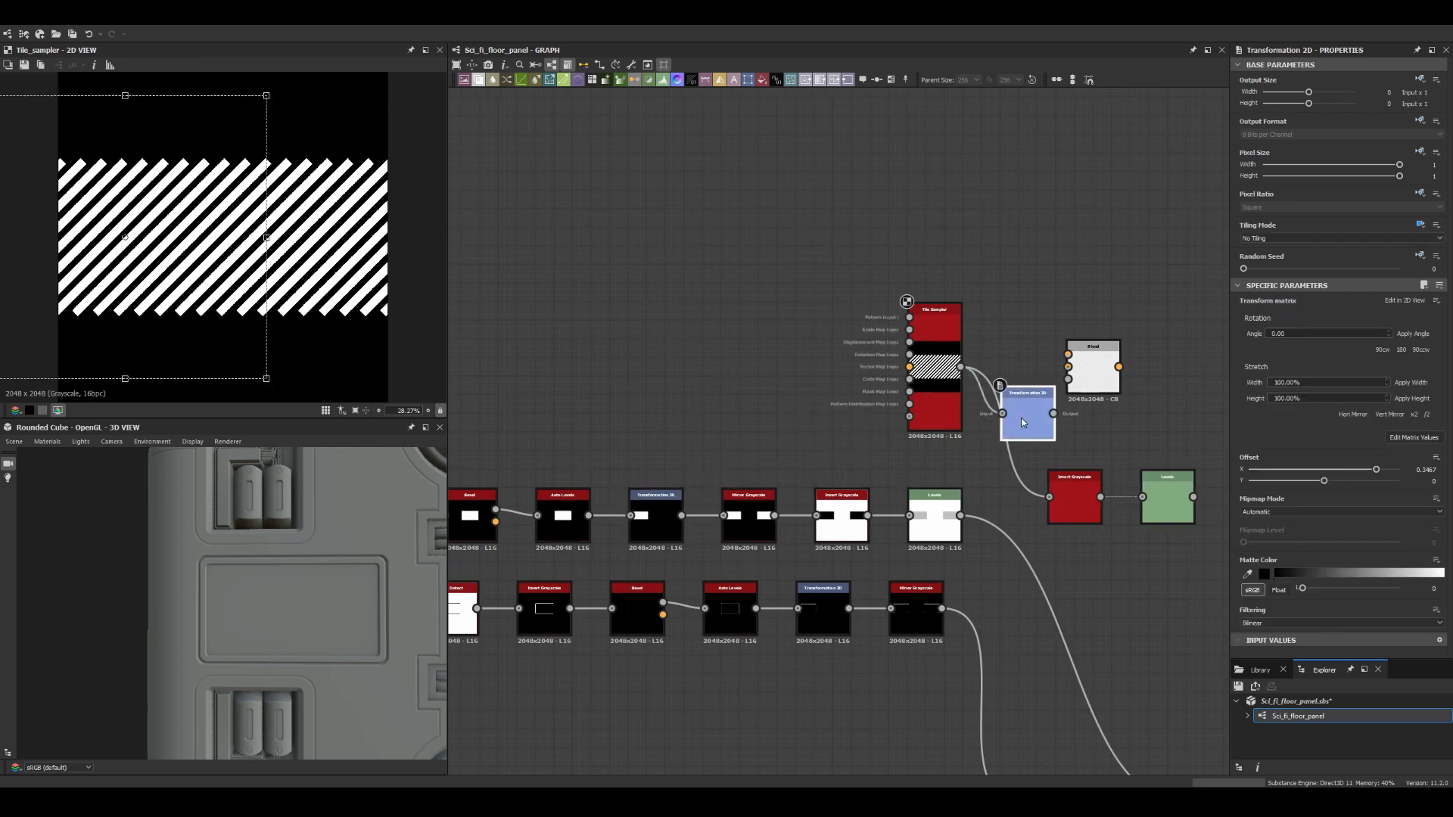
{"action": "double_click", "coordinate": [1074, 495]}
{"action": "left_click", "coordinate": [748, 515]}
{"action": "key", "text": "ctrl+d"}
{"action": "left_click_drag", "start_coordinate": [837, 432], "coordinate": [1127, 424]}
{"action": "scroll", "coordinate": [992, 412], "scroll_direction": "down", "scroll_amount": 3}
{"action": "scroll", "coordinate": [821, 446], "scroll_direction": "up", "scroll_amount": 3}
Step: Blend the stripes into the height map with Min (Darken), masked by a Histogram Scan of the mirrored rectangles
{"action": "double_click", "coordinate": [752, 439]}
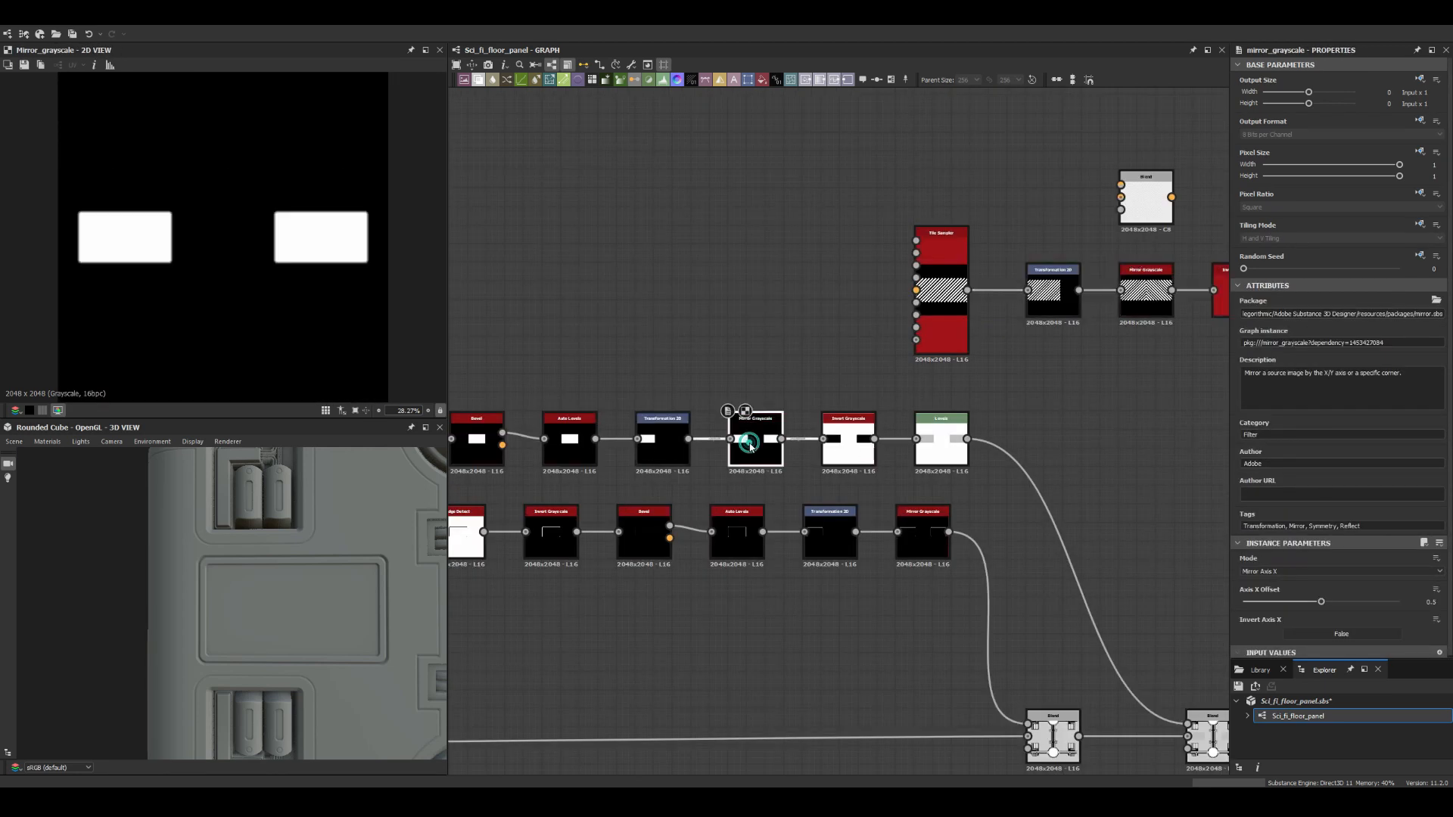
{"action": "key", "text": "space"}
{"action": "left_click_drag", "start_coordinate": [1244, 571], "coordinate": [1313, 570]}
{"action": "middle_click_drag", "start_coordinate": [1060, 424], "coordinate": [602, 423]}
{"action": "left_click_drag", "start_coordinate": [949, 370], "coordinate": [891, 728]}
{"action": "left_click", "coordinate": [1286, 343]}
{"action": "left_click", "coordinate": [1252, 399]}
{"action": "middle_click_drag", "start_coordinate": [698, 454], "coordinate": [847, 496]}
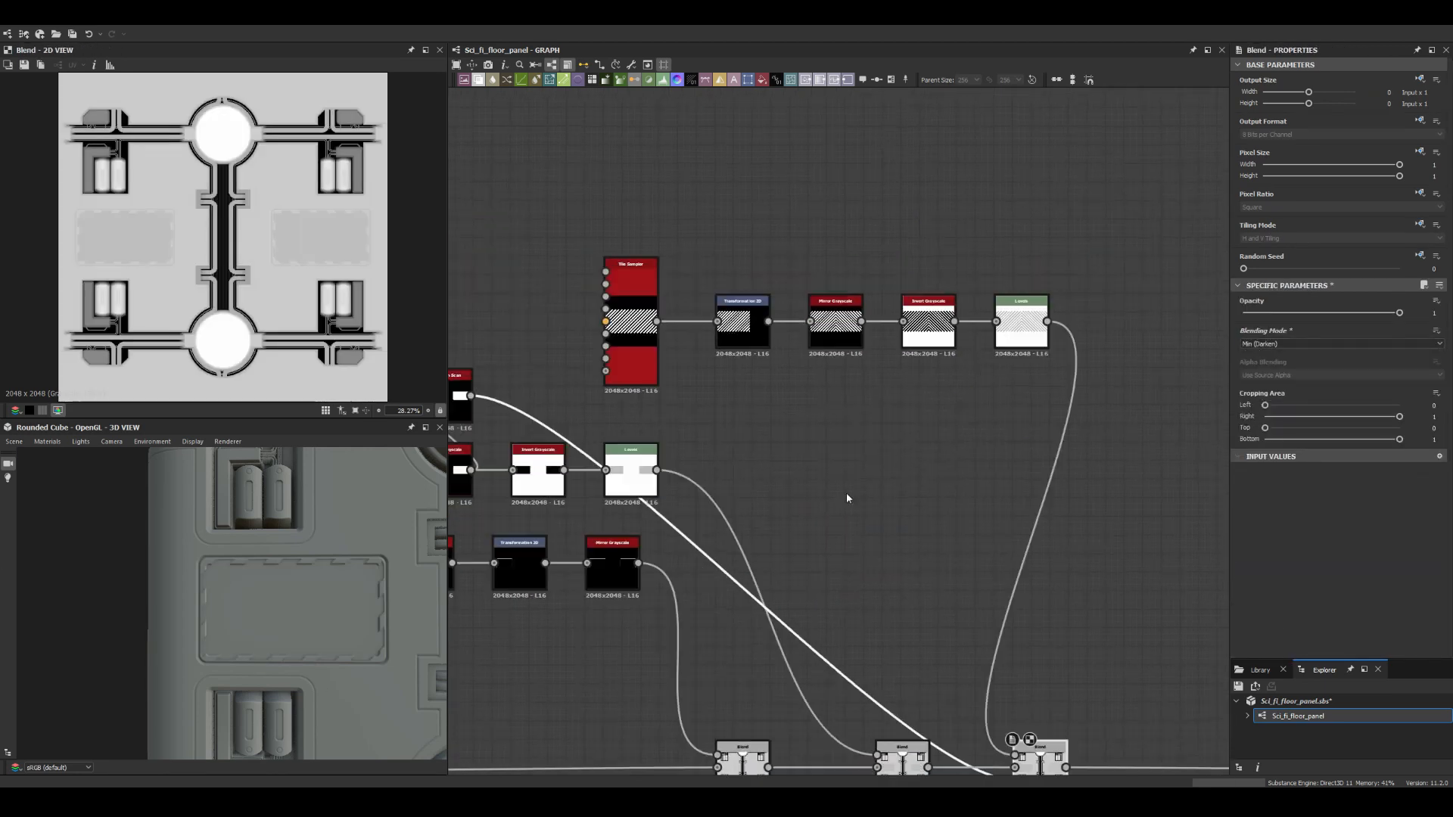
Step: Delete the stripe branch's Invert Grayscale and readjust the position of the Histogram Scan mask
{"action": "left_click", "coordinate": [931, 322]}
{"action": "key", "text": "BackSpace"}
{"action": "scroll", "coordinate": [830, 341], "scroll_direction": "down", "scroll_amount": 1}
{"action": "scroll", "coordinate": [292, 583], "scroll_direction": "up", "scroll_amount": 3}
{"action": "left_click", "coordinate": [1005, 697]}
{"action": "left_click_drag", "start_coordinate": [1243, 571], "coordinate": [1318, 570]}
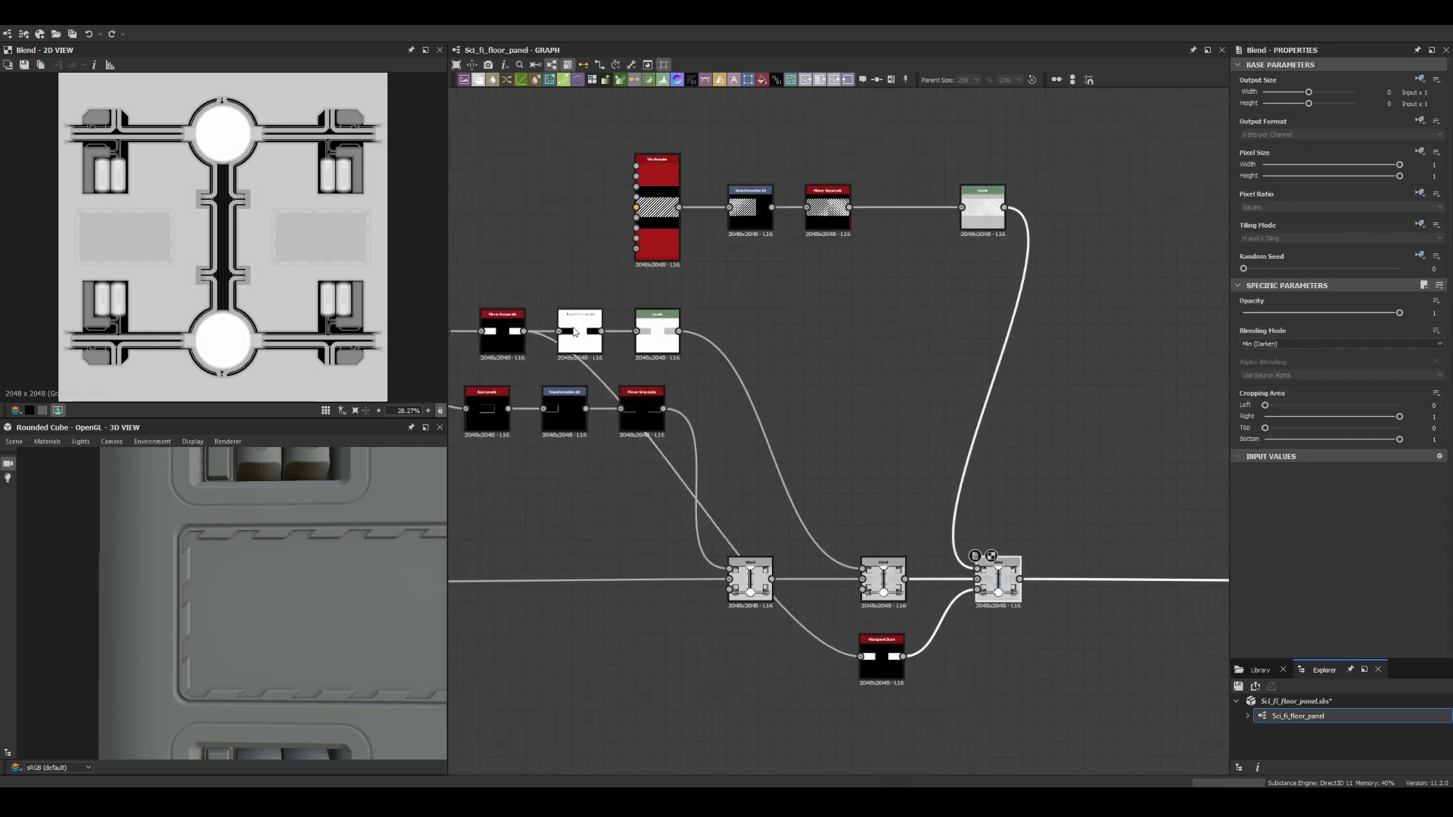
Step: Connect the stripe Levels and Histogram Scan to the preceding Blend as well, and set the scan's position to 0.34
{"action": "middle_click_drag", "start_coordinate": [772, 394], "coordinate": [811, 407]}
{"action": "left_click_drag", "start_coordinate": [1043, 221], "coordinate": [900, 582]}
{"action": "left_click_drag", "start_coordinate": [941, 670], "coordinate": [900, 603]}
{"action": "scroll", "coordinate": [240, 574], "scroll_direction": "down", "scroll_amount": 3}
{"action": "middle_click_drag", "start_coordinate": [787, 514], "coordinate": [812, 520]}
{"action": "left_click", "coordinate": [944, 685]}
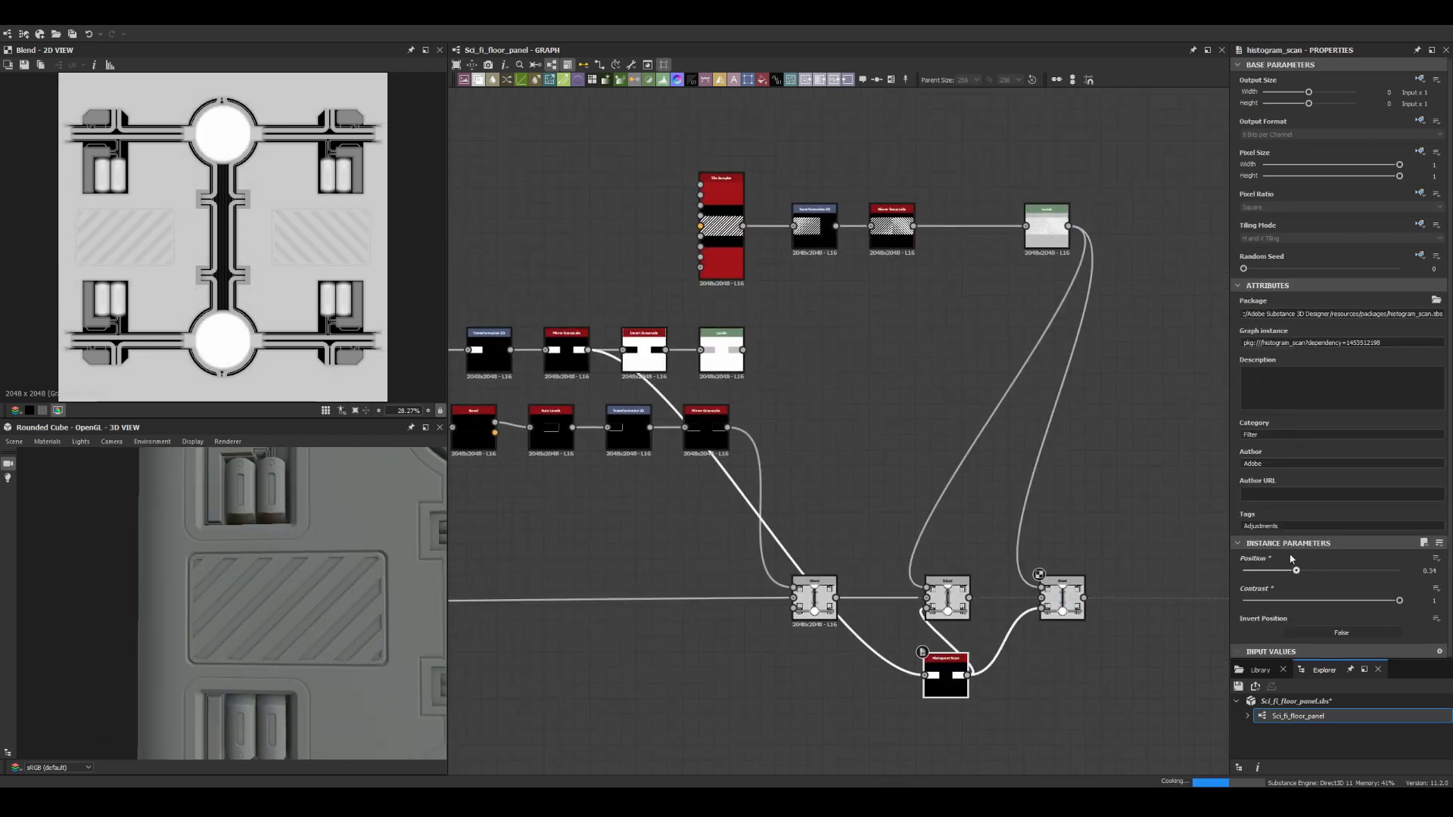
{"action": "scroll", "coordinate": [288, 598], "scroll_direction": "up", "scroll_amount": 3}
{"action": "left_click_drag", "start_coordinate": [914, 598], "coordinate": [1029, 598]}
{"action": "middle_click_drag", "start_coordinate": [863, 369], "coordinate": [850, 373]}
{"action": "scroll", "coordinate": [849, 374], "scroll_direction": "up", "scroll_amount": 1}
Step: Try adding a Bevel node beside the Histogram Scan mask
{"action": "key", "text": "space"}
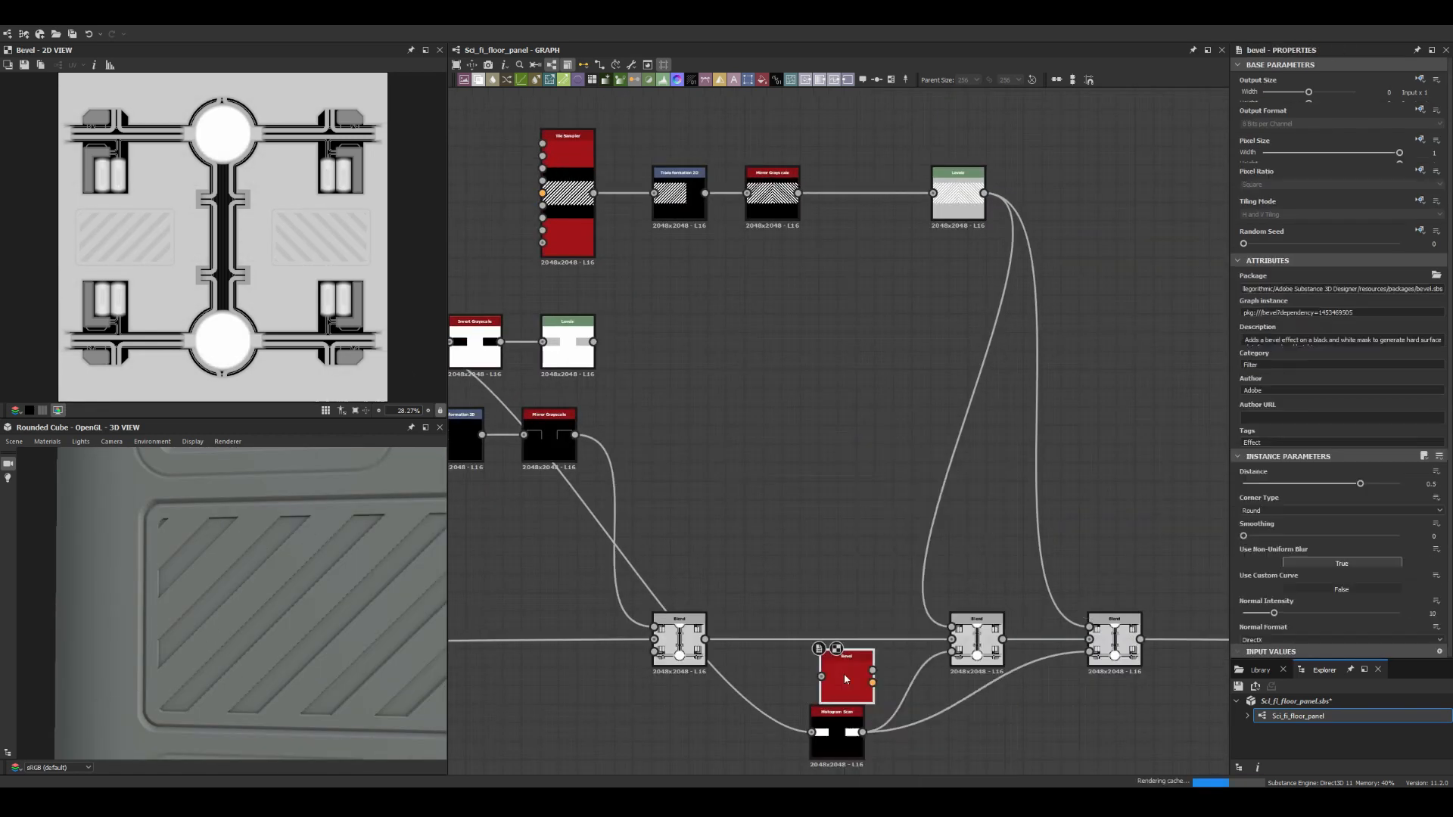
{"action": "left_click_drag", "start_coordinate": [846, 678], "coordinate": [799, 453]}
{"action": "key", "text": "BackSpace"}
{"action": "double_click", "coordinate": [680, 643]}
{"action": "key", "text": "ctrl+z"}
Step: Combine the mirrored stripes with the Histogram Scan mask in a new Blend that confines them to the two rectangles
{"action": "scroll", "coordinate": [900, 622], "scroll_direction": "down", "scroll_amount": 2}
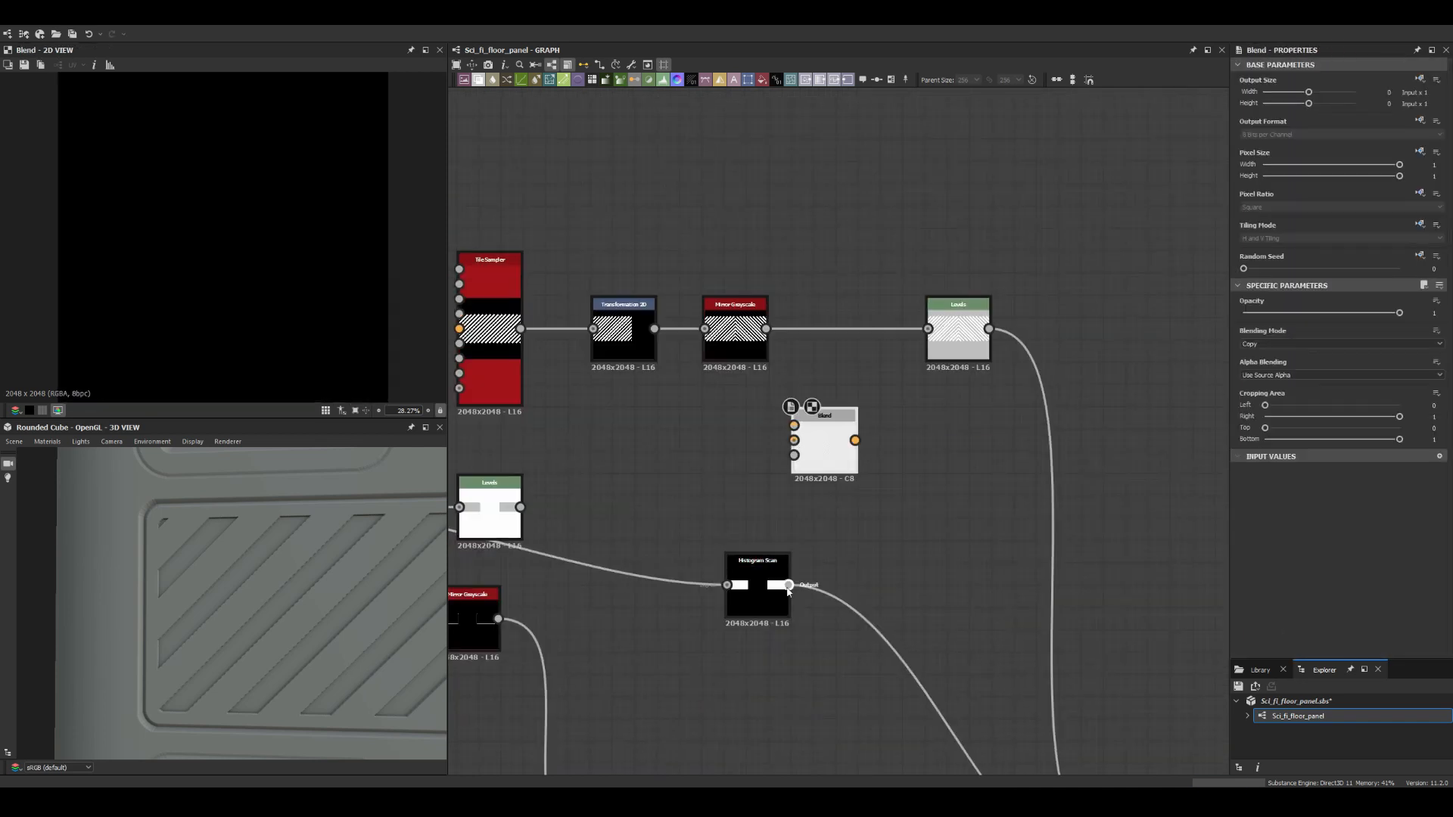
{"action": "left_click", "coordinate": [1341, 343]}
{"action": "left_click", "coordinate": [1264, 365]}
{"action": "middle_click_drag", "start_coordinate": [1065, 552], "coordinate": [1051, 542]}
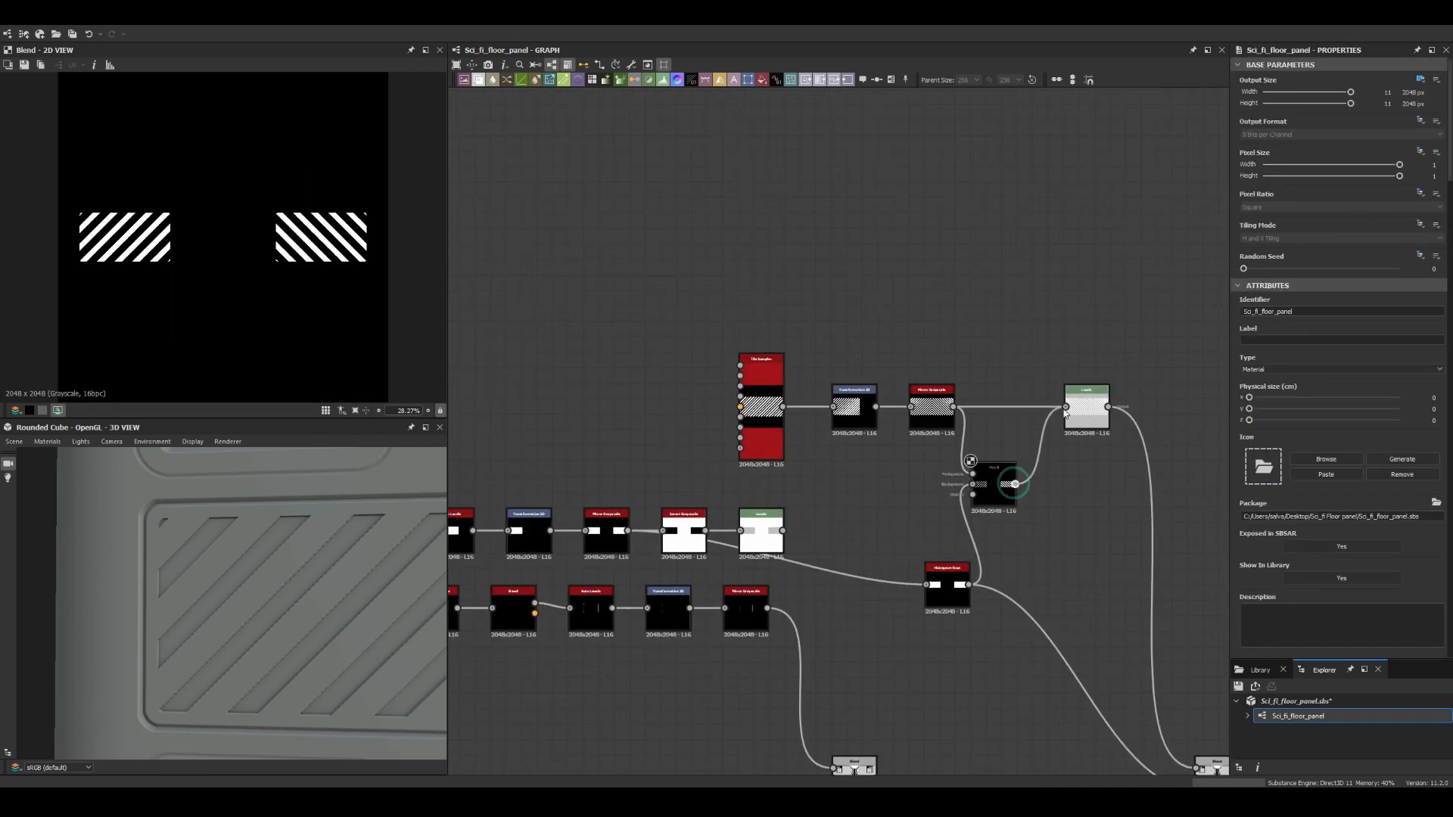